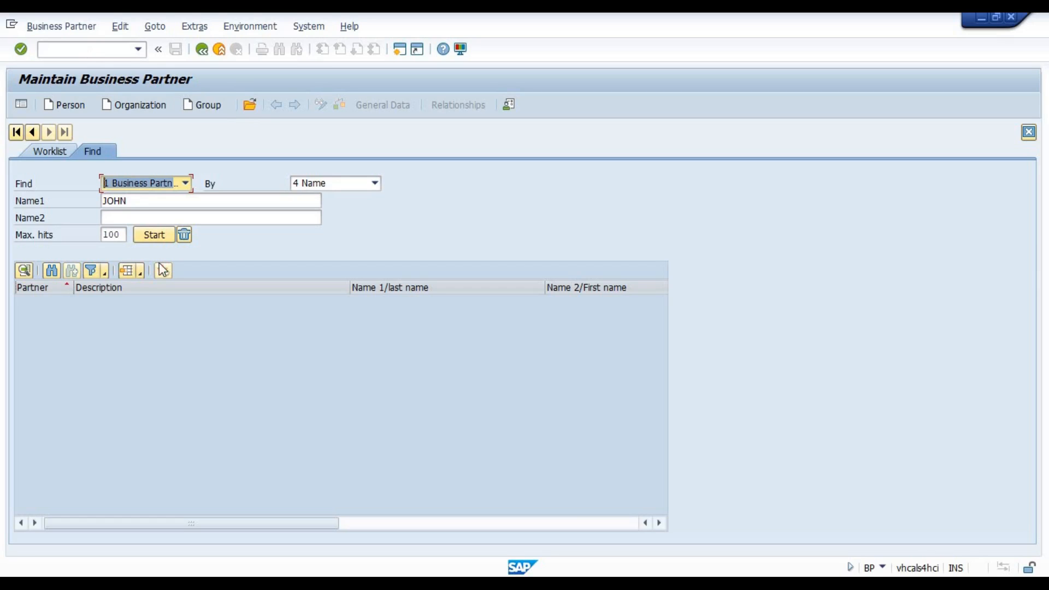
Switch to the Excel workbook and enter the heading "Types of Field Status" in cell G5.
key("alt+Tab")
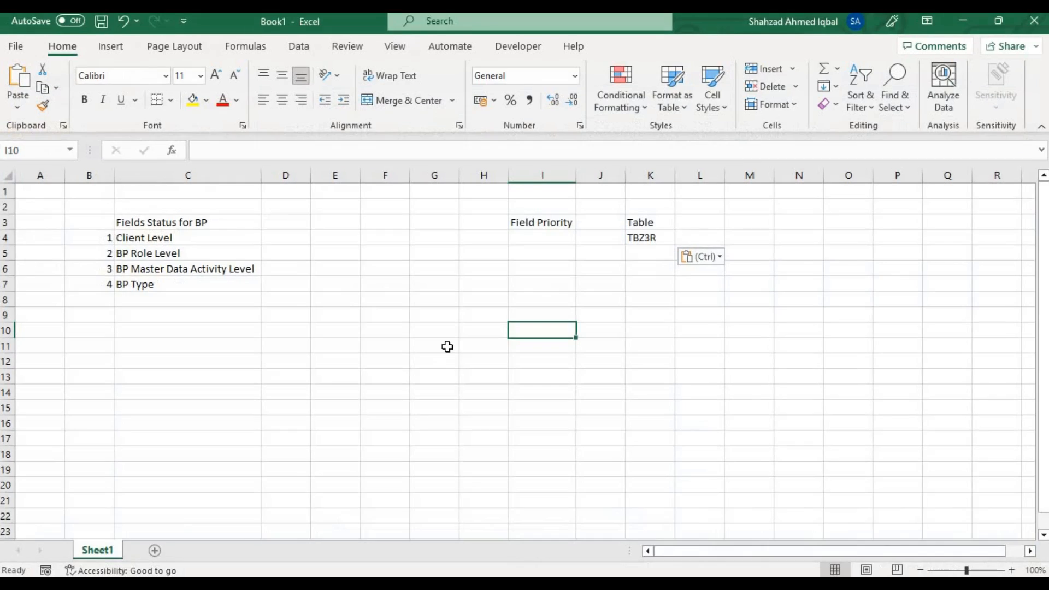
left_click(410, 252)
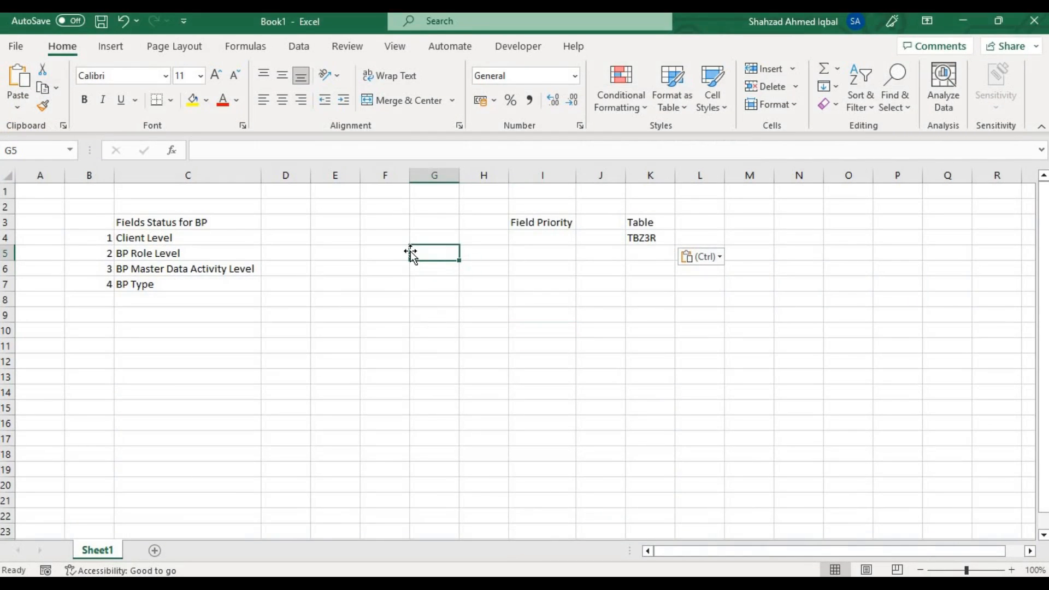
type("Types of Field Status")
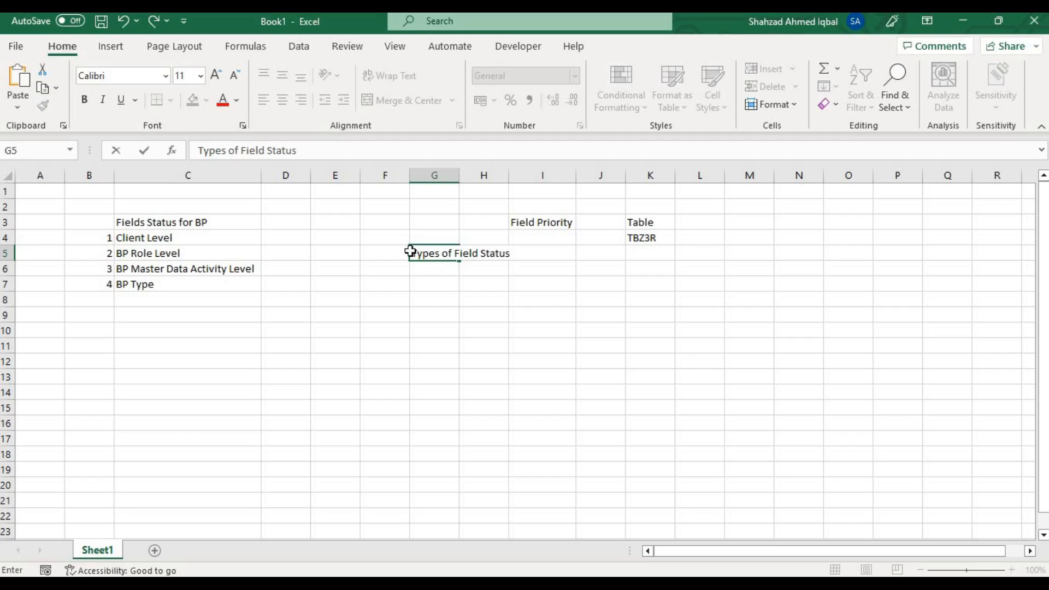
key("Return")
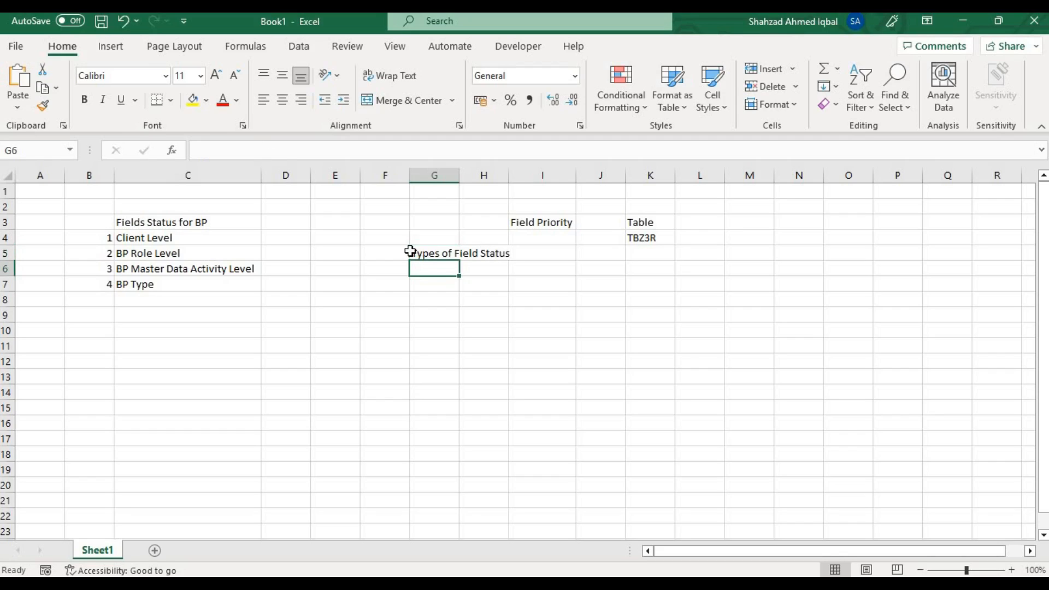
List the field status types Hide, Display / Non modifiable, Required and Optional in cells G6 to G9.
type("Hide")
key("Return")
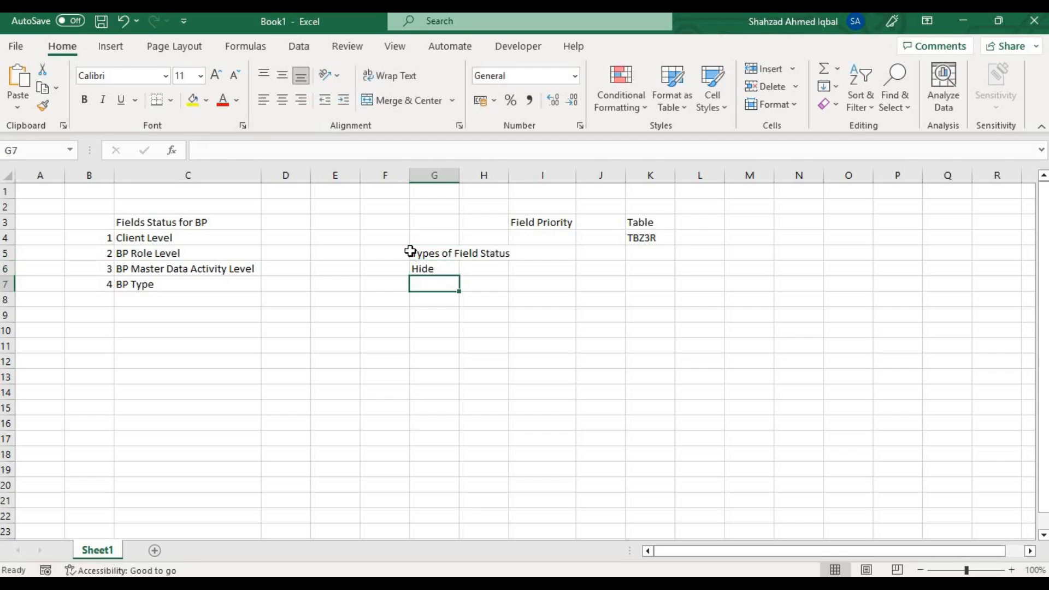
type("Display")
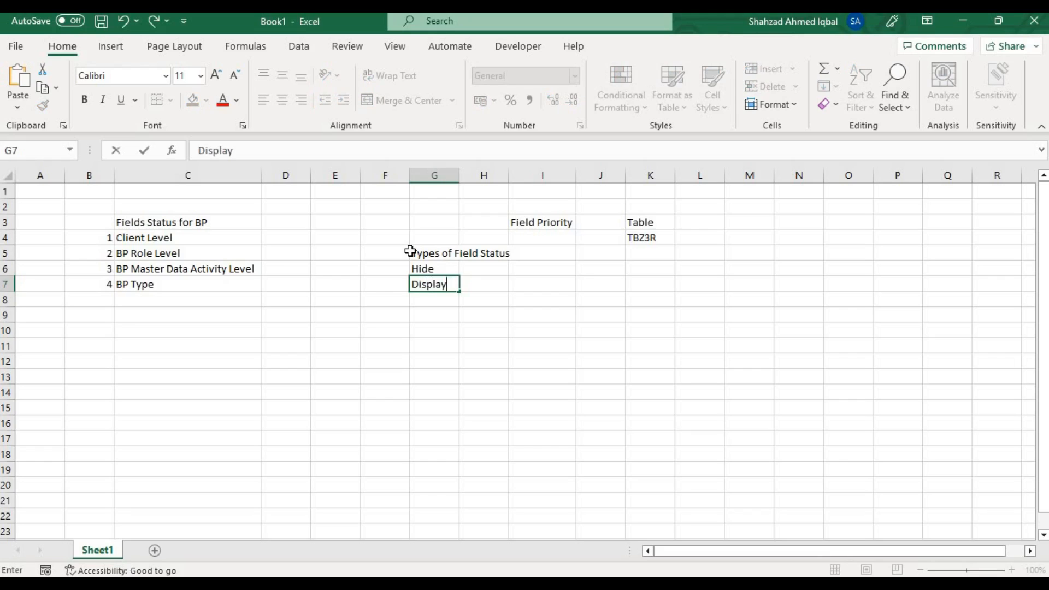
type(" / Non mo")
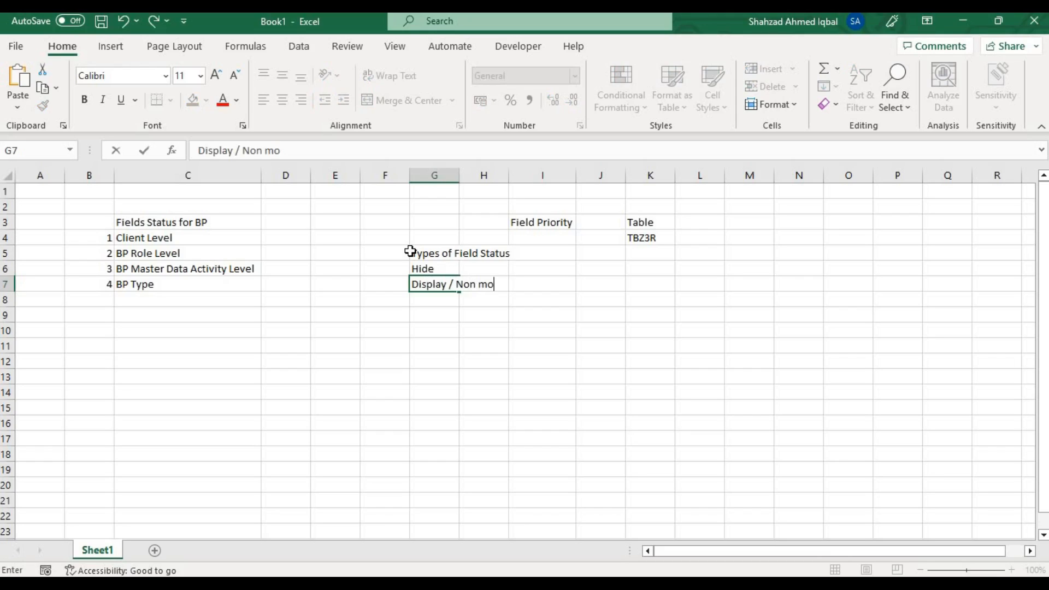
type("difiable")
key("Return")
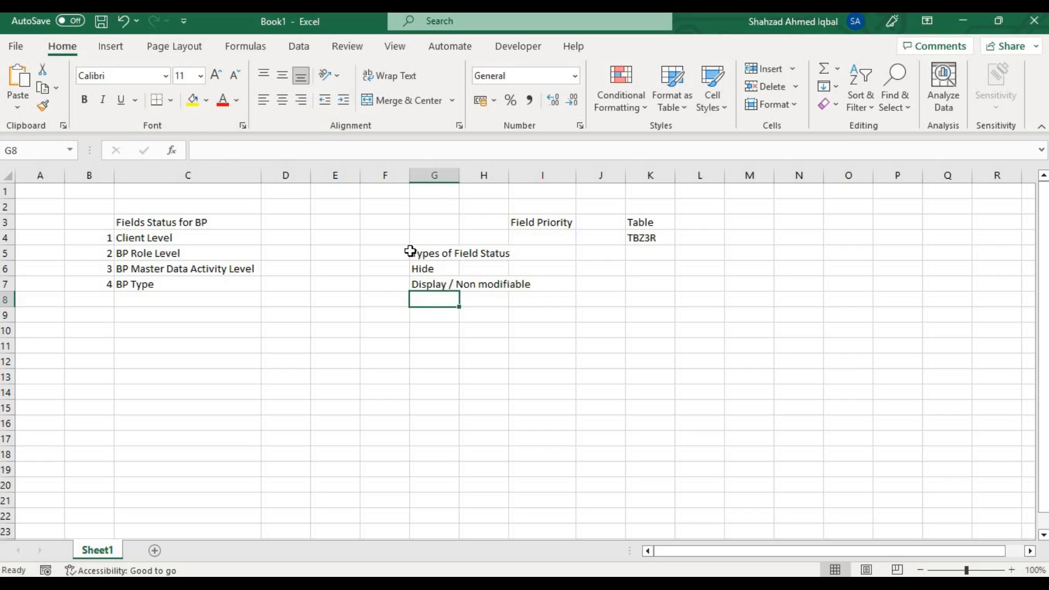
type("Requ")
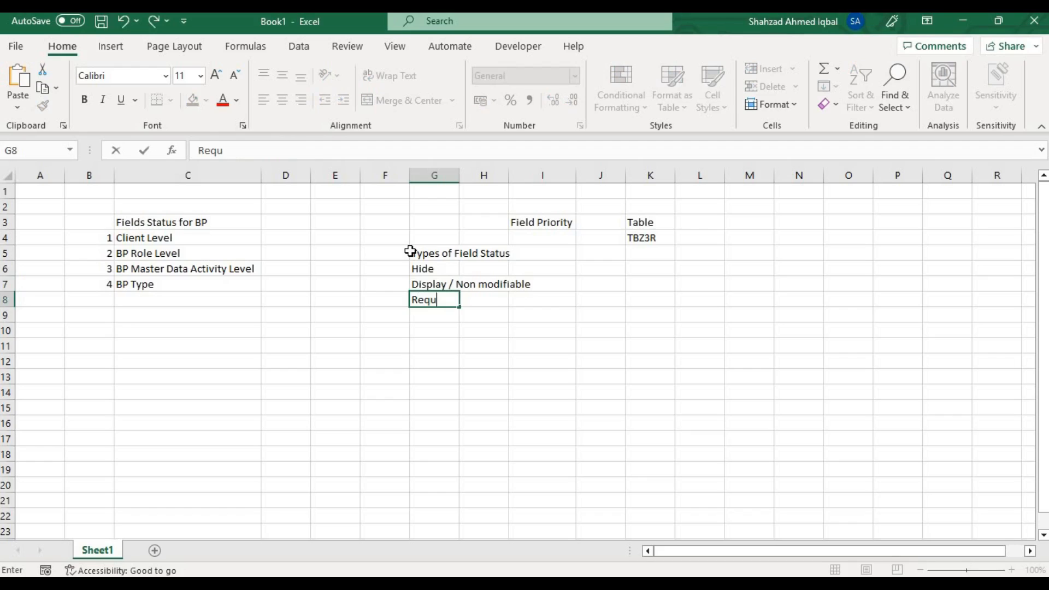
type("ired")
key("Return")
type("Optional")
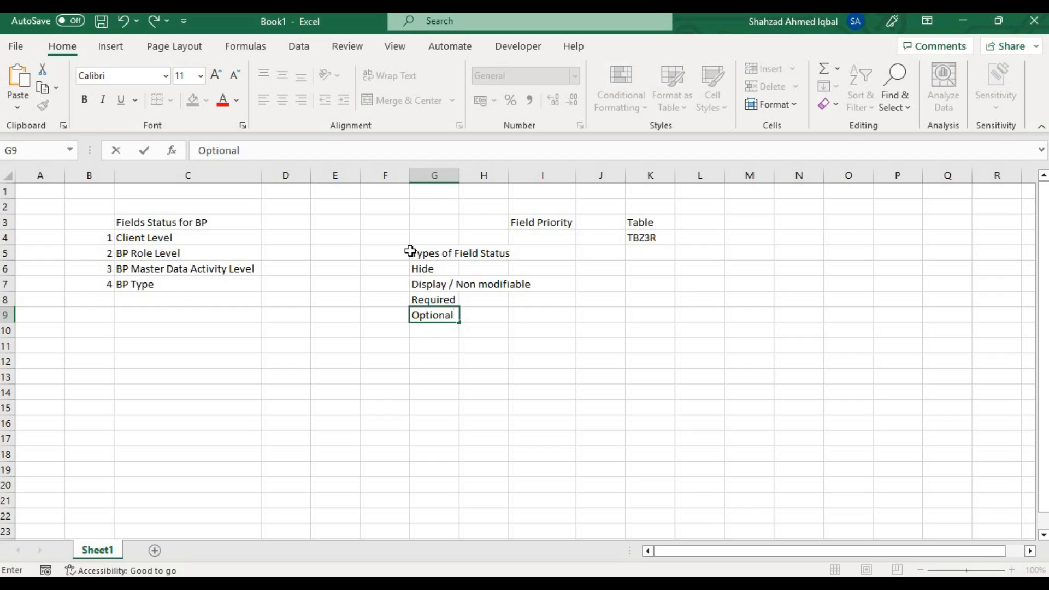
Number the four field status types 1 to 4 in cells F6 to F9.
key("Up")
key("Up")
key("Up")
key("Left")
type("1")
key("Return")
type("2")
key("Return")
type("3")
key("Return")
type("4")
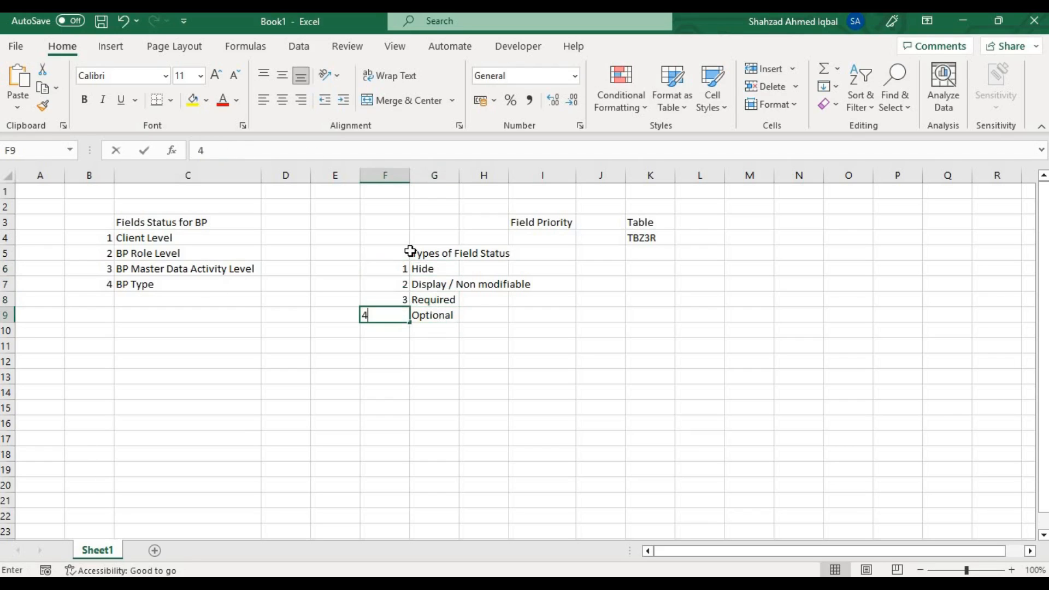
key("Return")
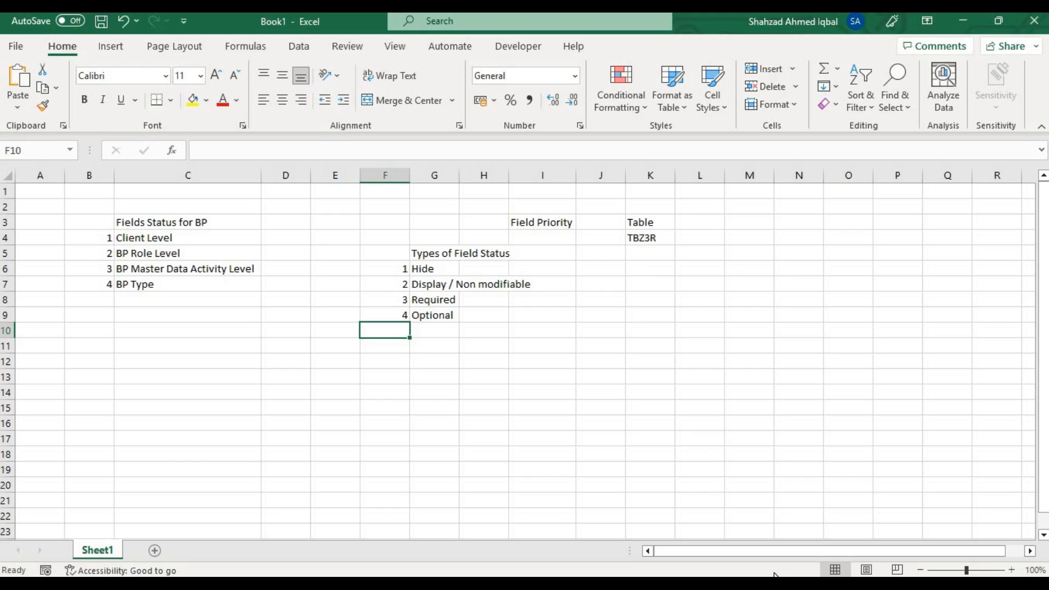
Enter the labels Customer in cell G12 and Vendor in cell G13.
key("alt+Tab")
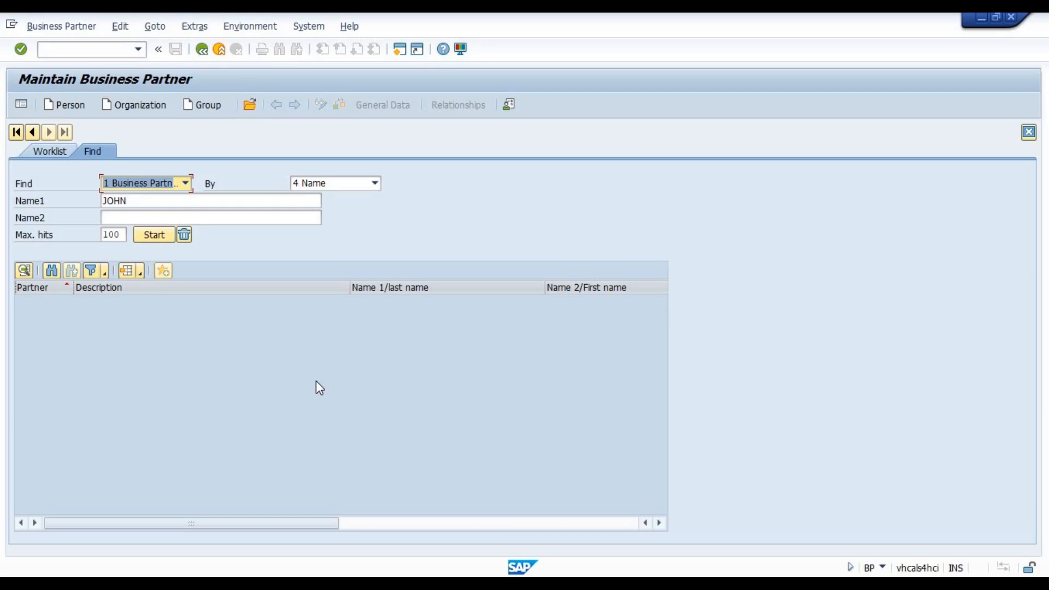
key("alt+Tab")
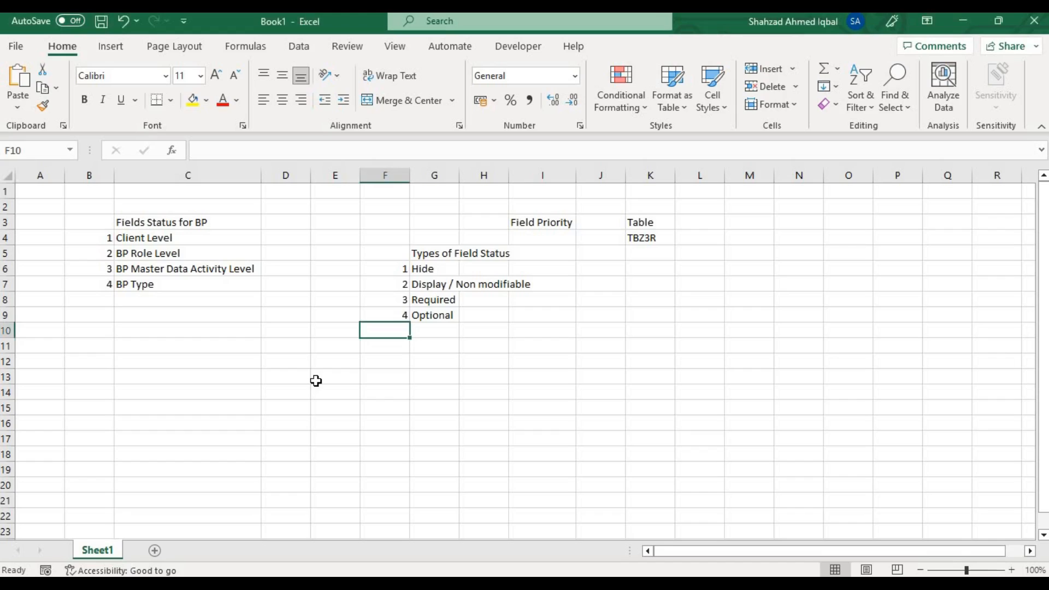
key("Down")
key("Down")
key("Right")
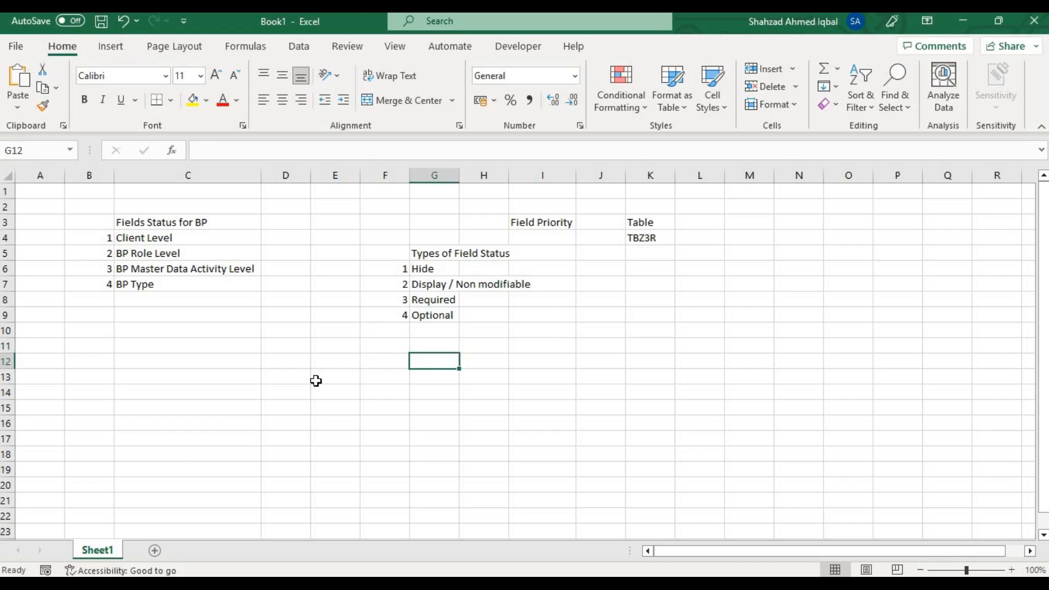
type("Customer")
key("Return")
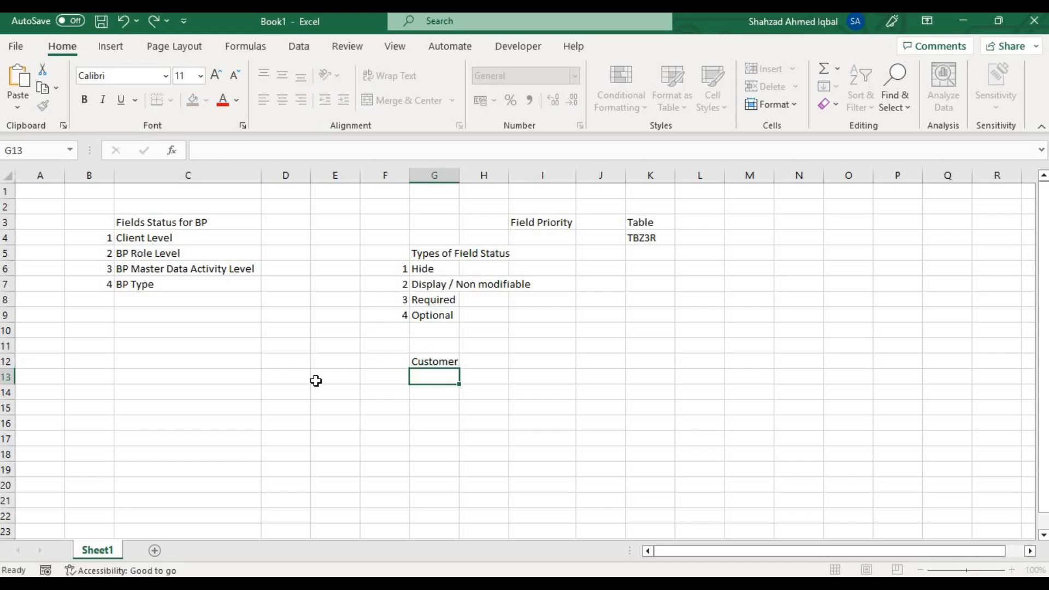
type("Vendor")
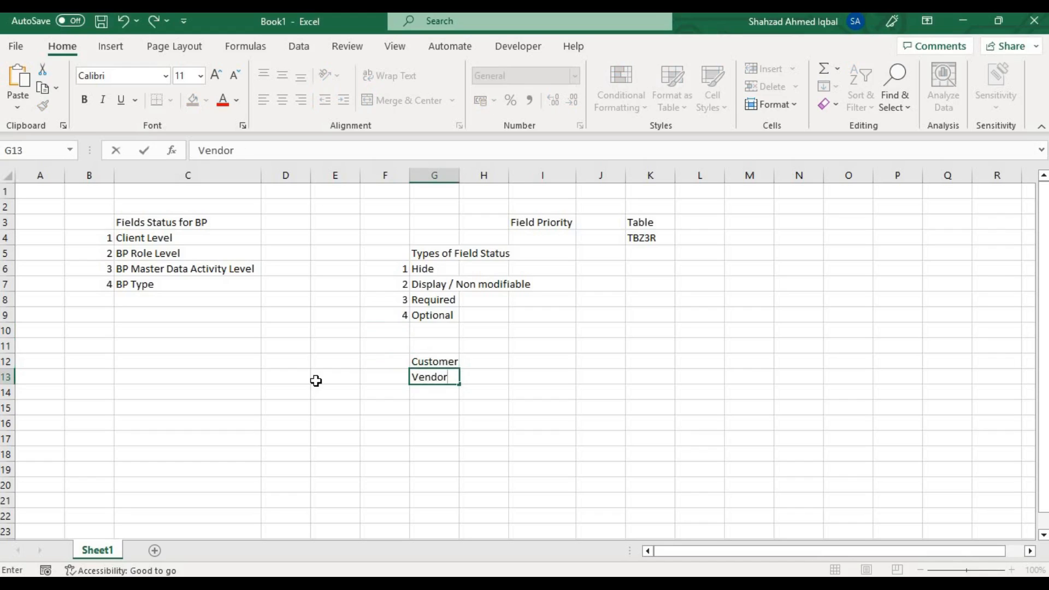
Enter "Account Receiveable" beside Customer in cell H12 and "Account Payable" beside Vendor in cell H13.
key("Right")
key("Up")
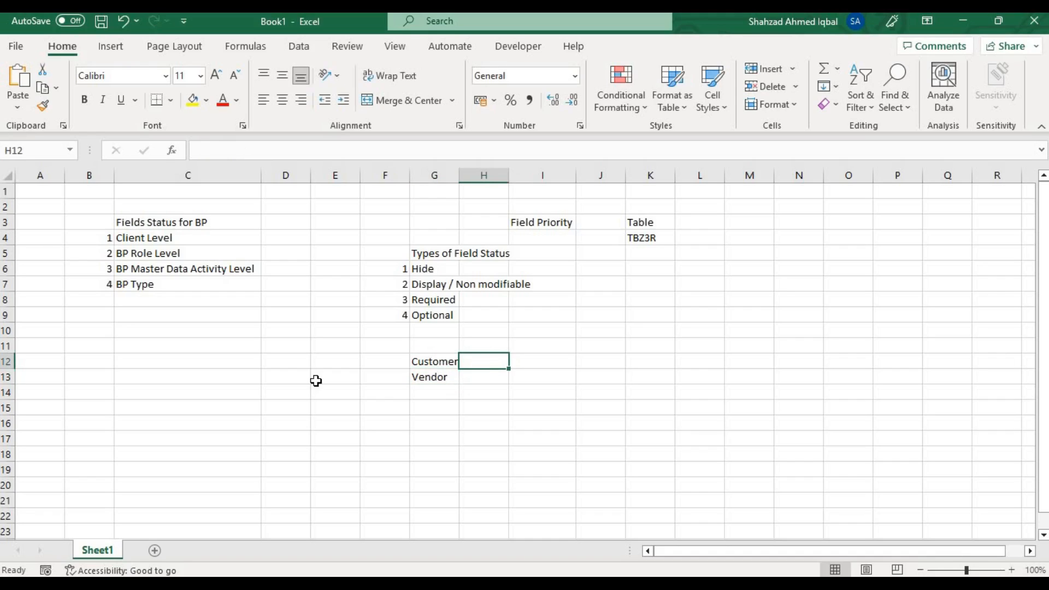
type("Account Recei")
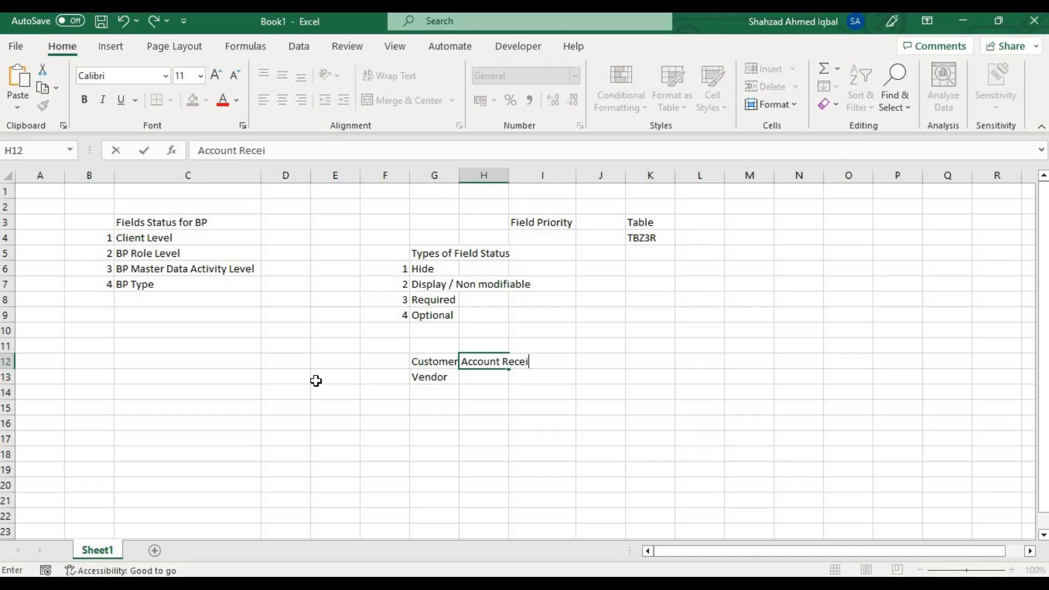
type("veable")
key("Return")
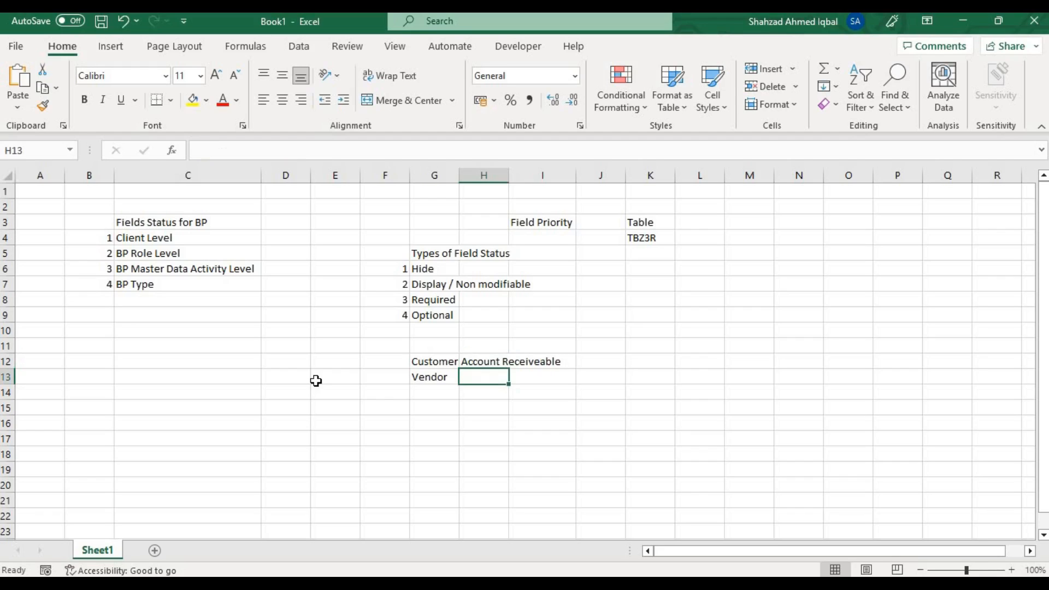
type("Account")
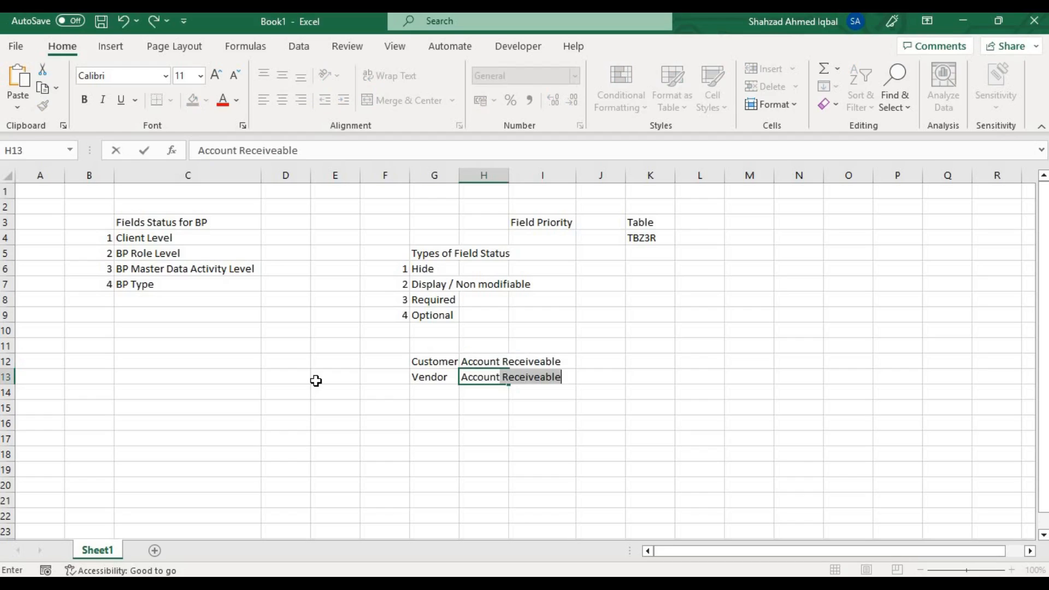
type(" Payable")
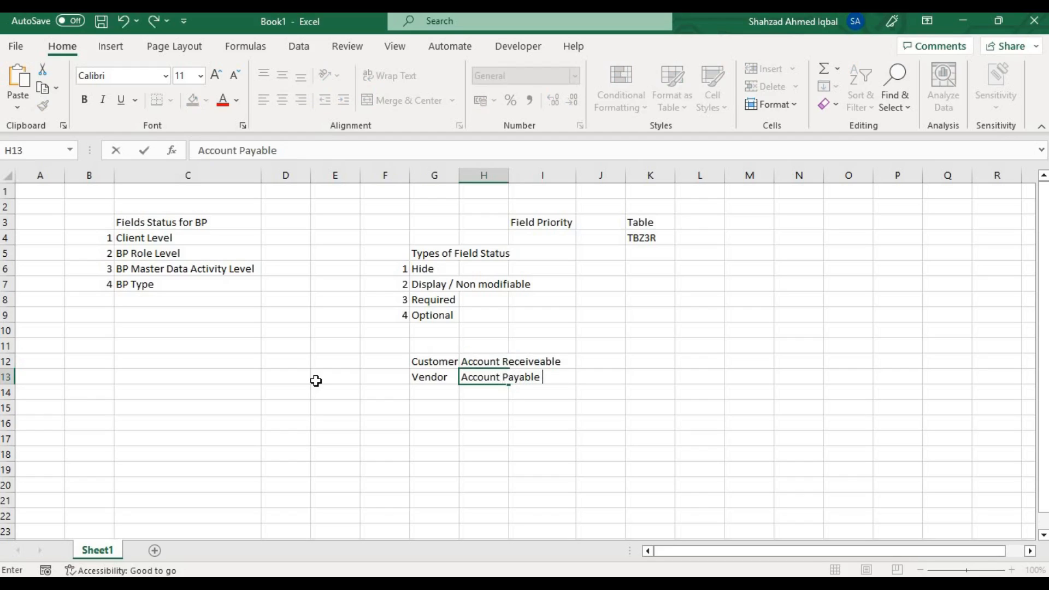
key("Return")
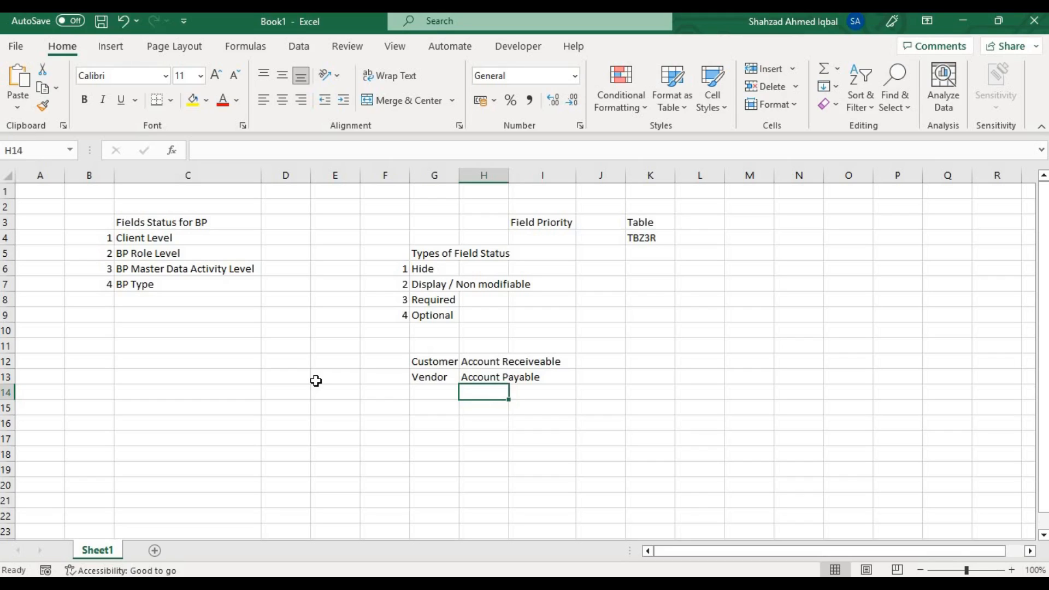
Enter "Business partner" in cell G15 and its transaction code BP in cell I15.
key("Left")
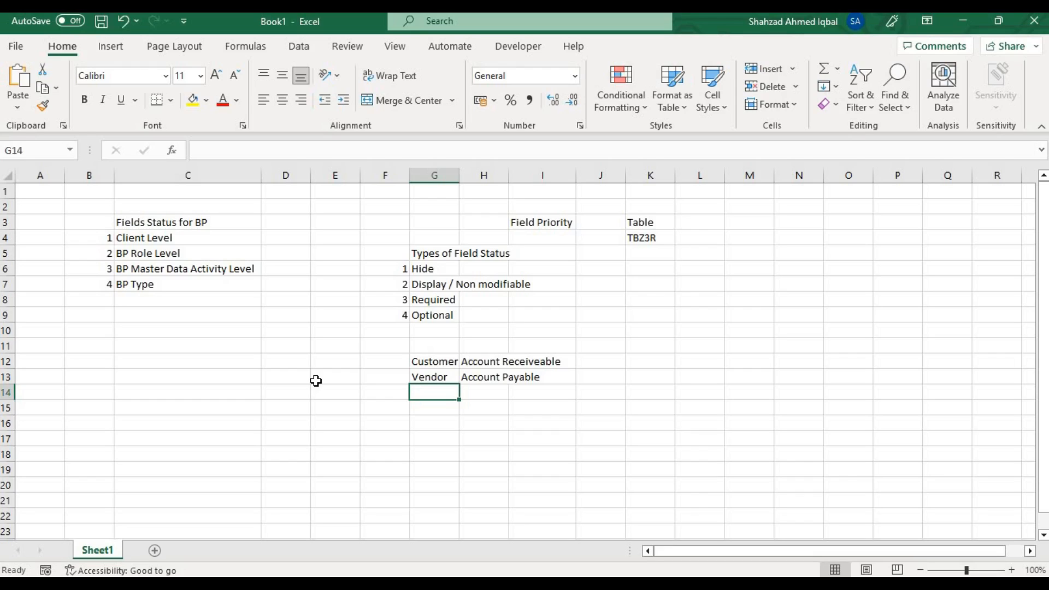
key("Return")
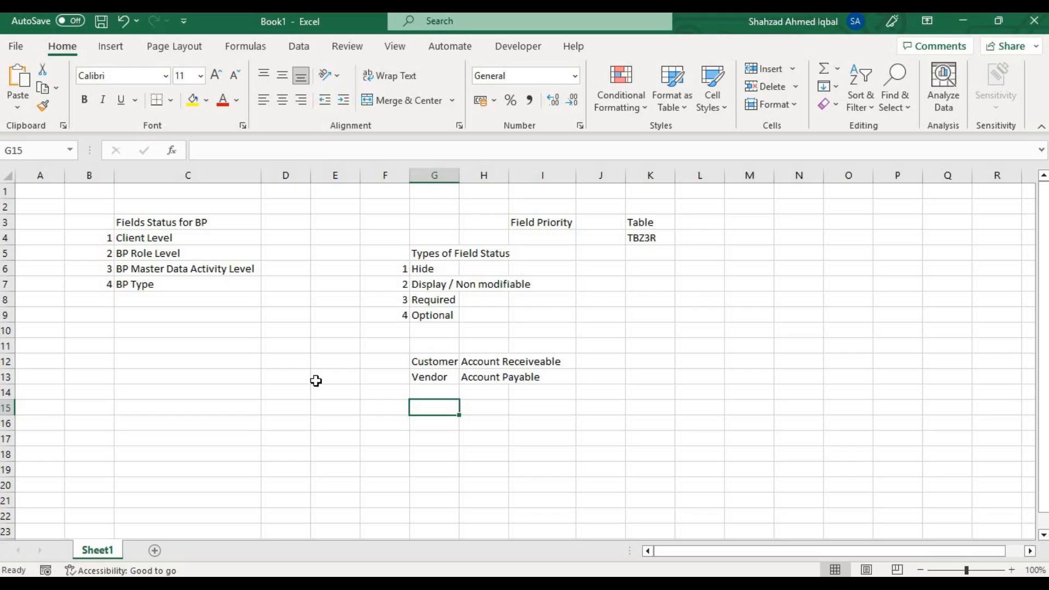
type("Business partner")
key("Tab")
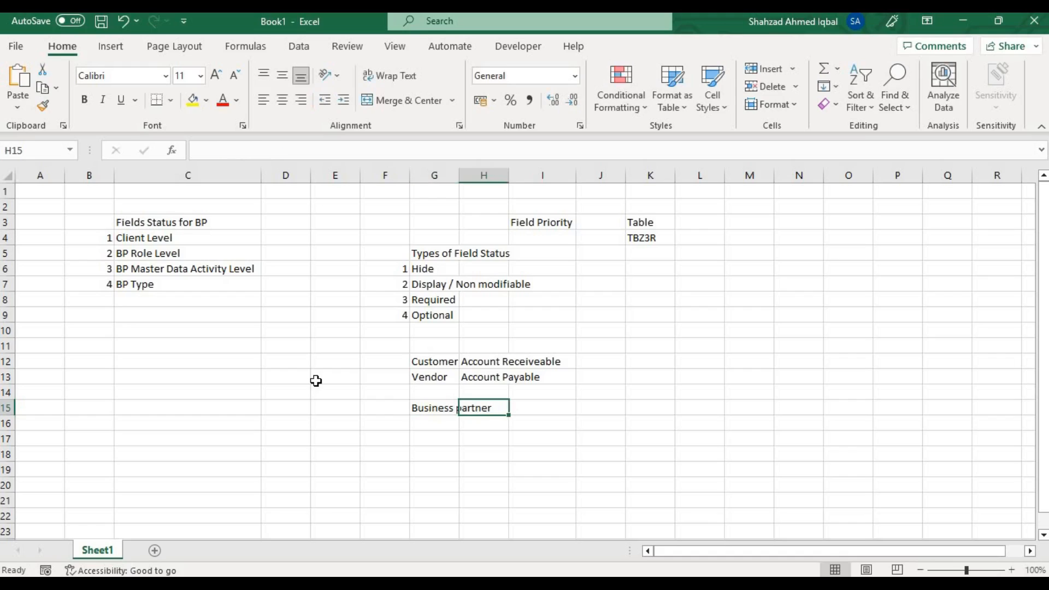
key("Tab")
type("BP")
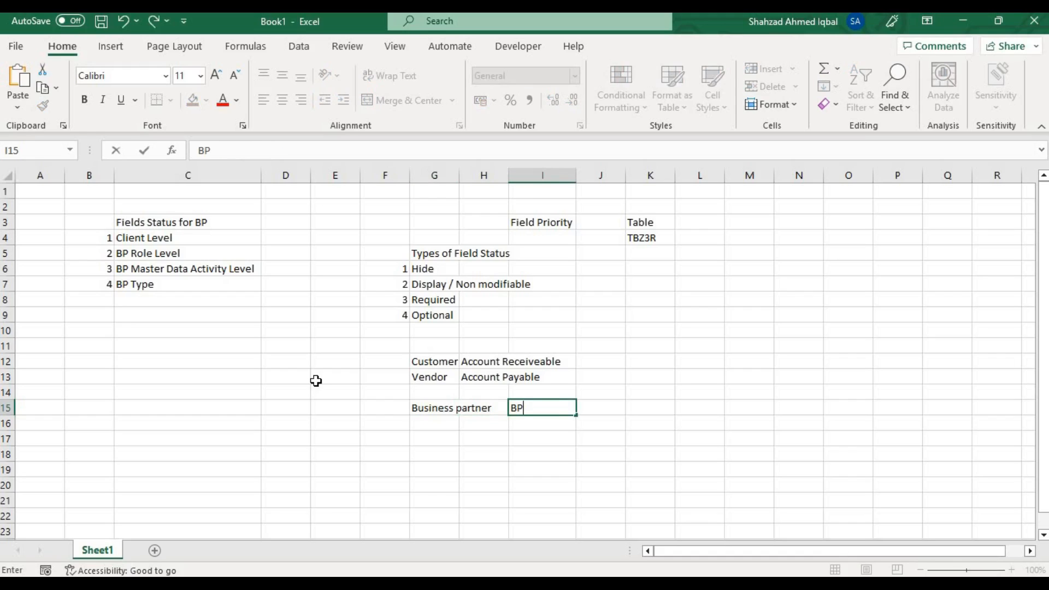
key("Return")
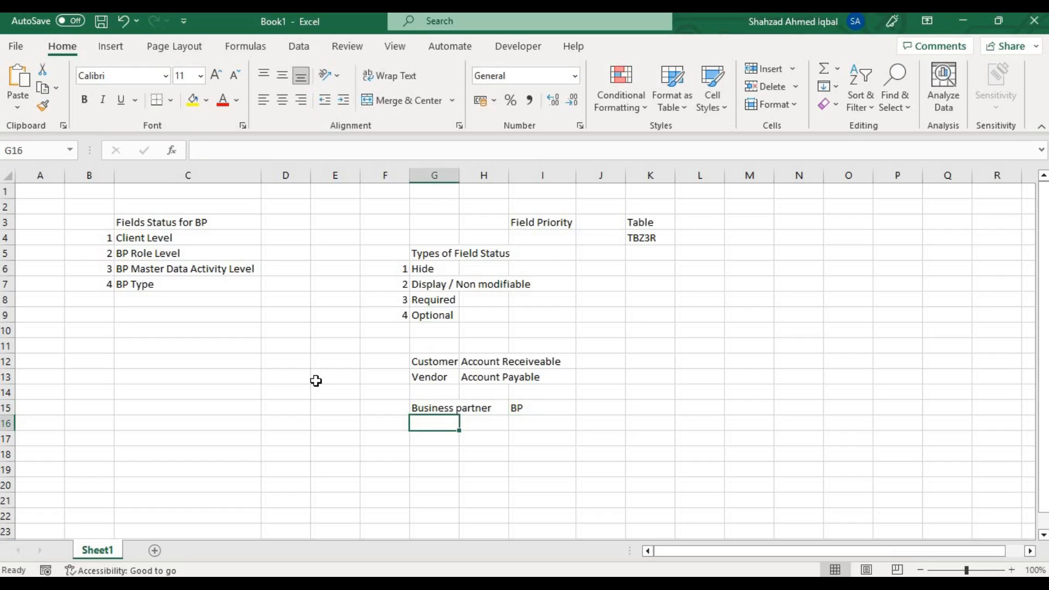
Switch to SAP, return to the Easy Access screen and start transaction BP.
key("Up")
key("Right")
key("Right")
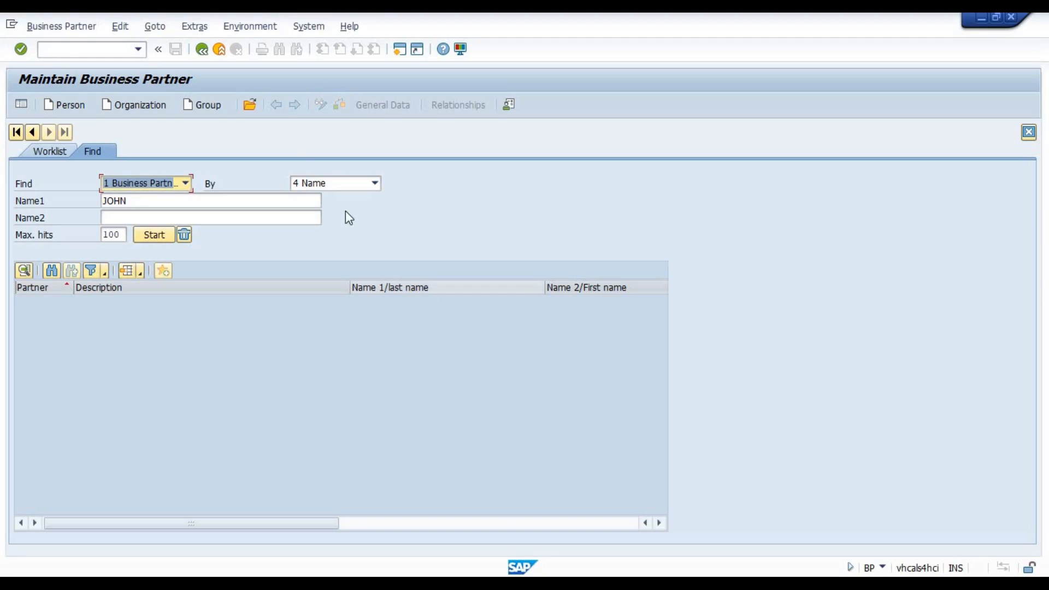
left_click(218, 51)
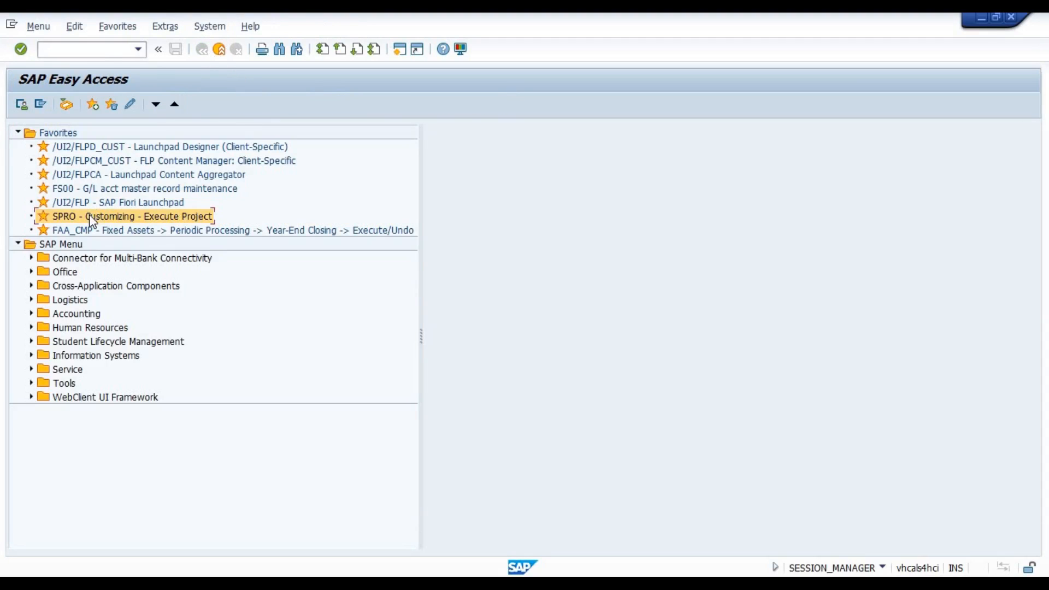
left_click(104, 51)
type("BP")
key("Return")
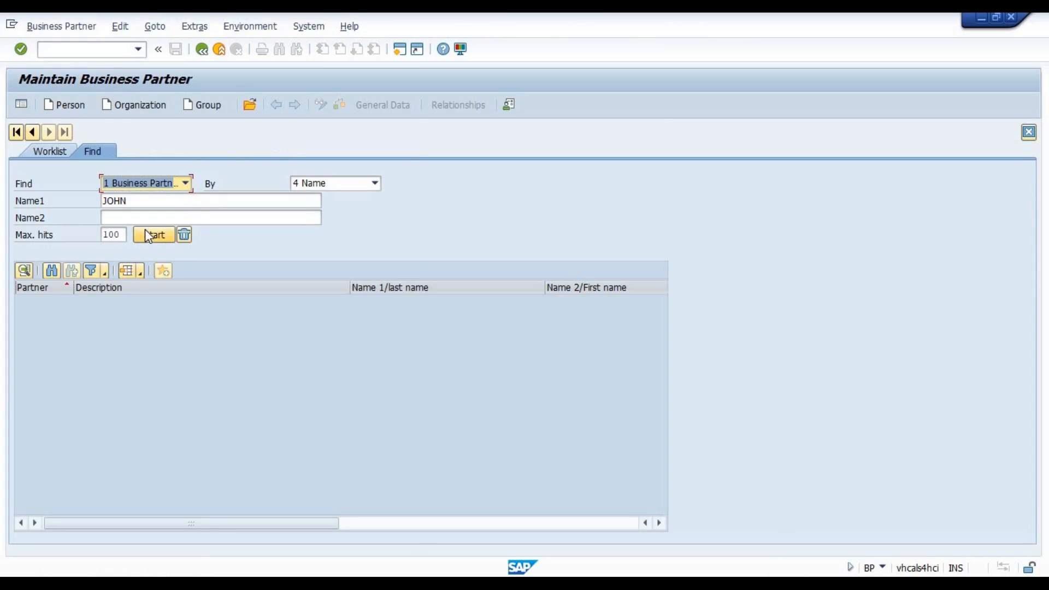
Search business partners with the preset name, open the first person found and switch the record to change mode.
left_click(153, 234)
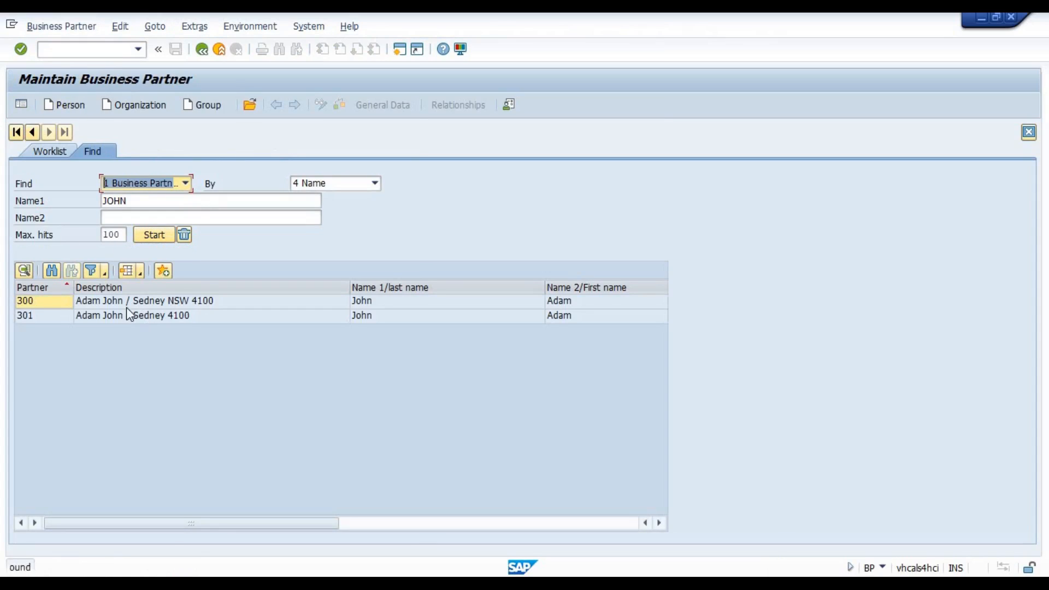
double_click(114, 303)
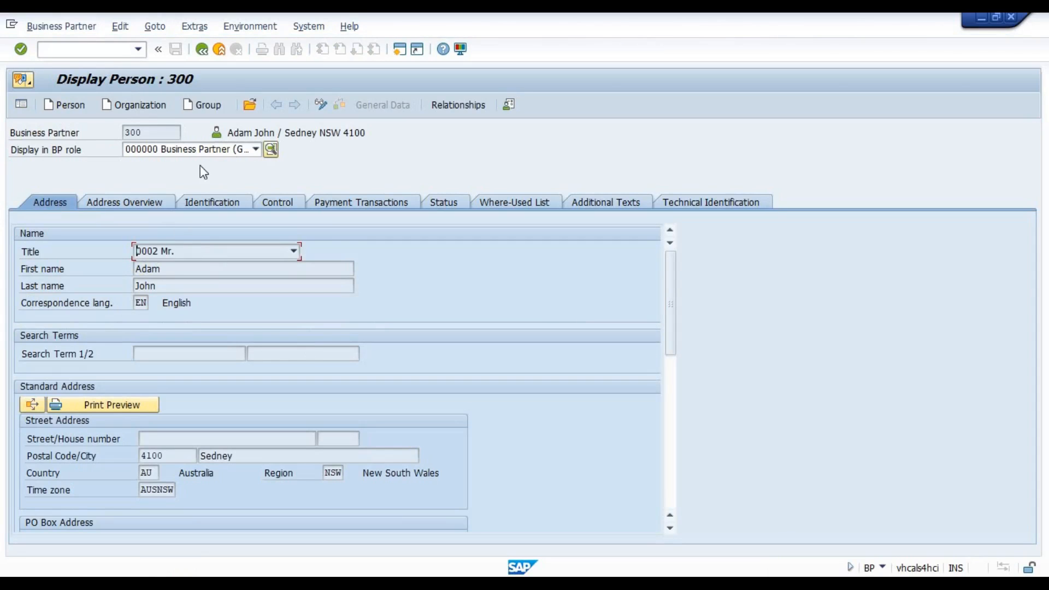
left_click(321, 103)
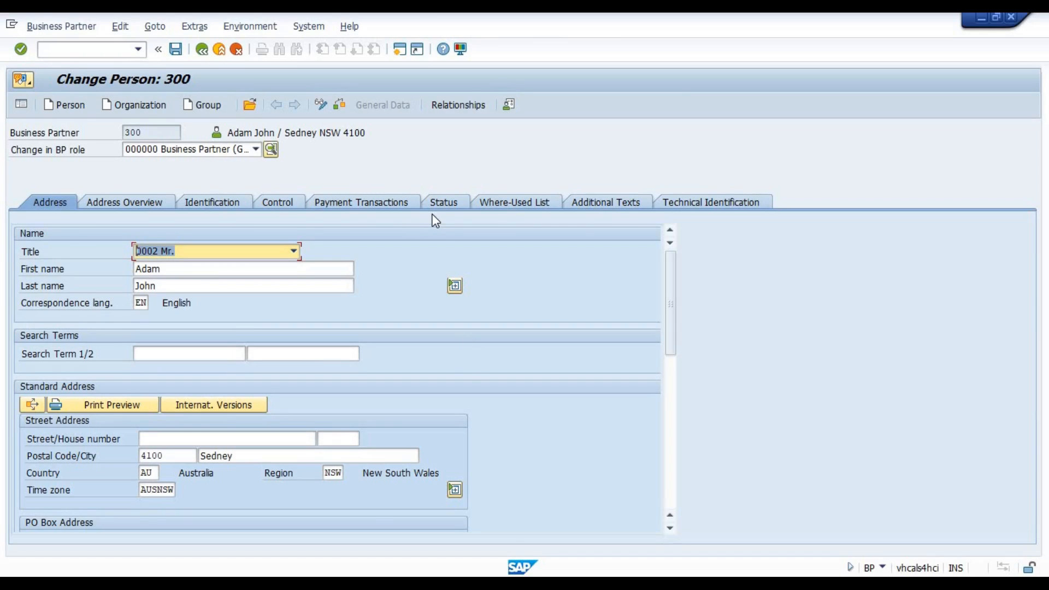
Switch to Excel and enter the heading "Vendor / Customer" in cell D13.
key("alt+Tab")
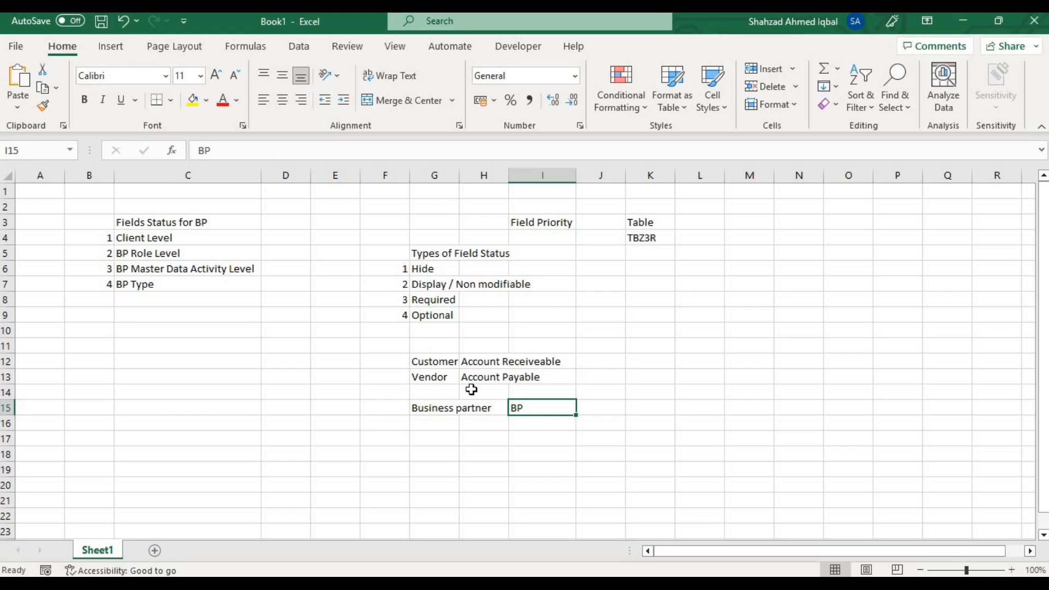
left_click(267, 376)
type("s")
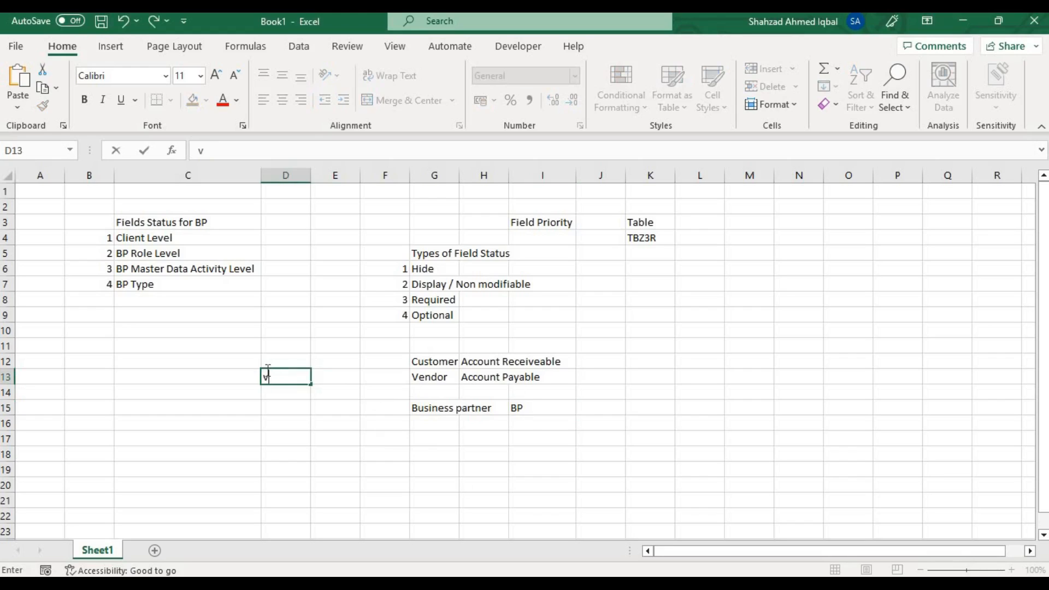
key("BackSpace")
type("Vendd")
key("BackSpace")
type("or / Customer")
key("Return")
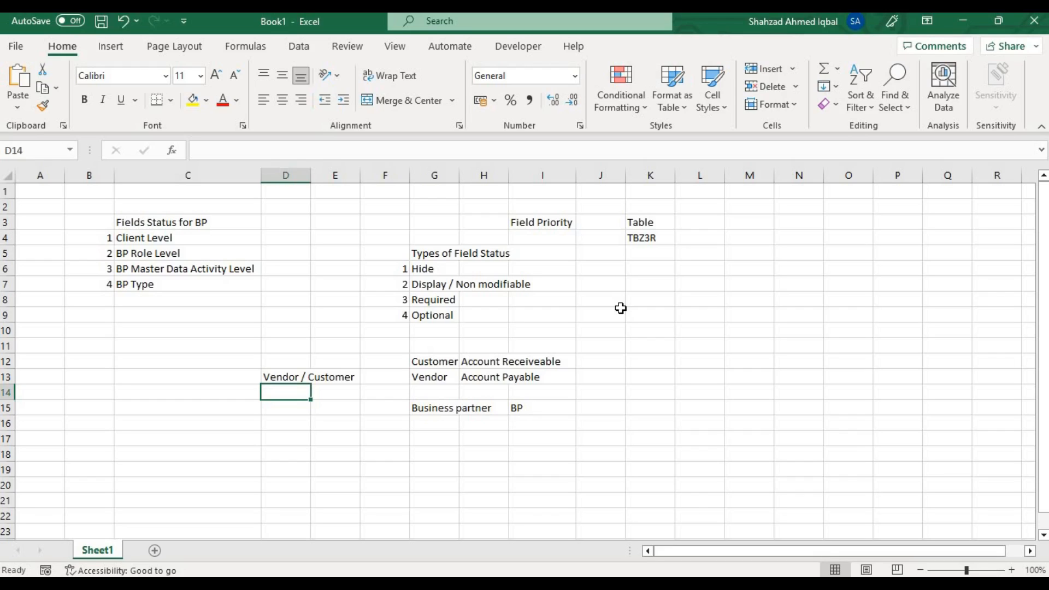
Enter "General Data" in cell D14 and "Company code data" in cell D15.
type("G")
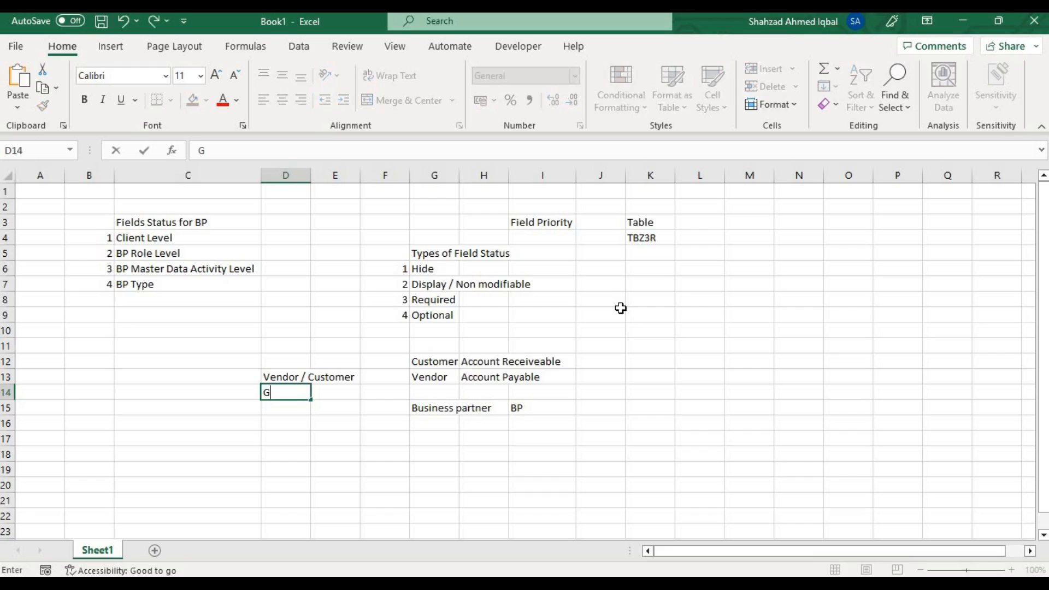
type("eneral Data")
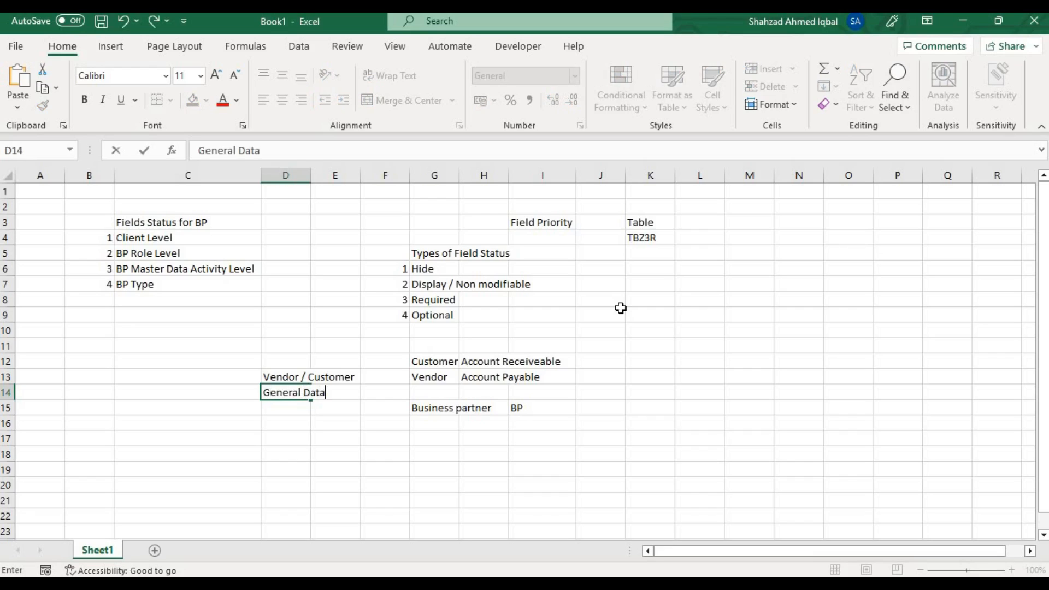
key("Return")
type("C")
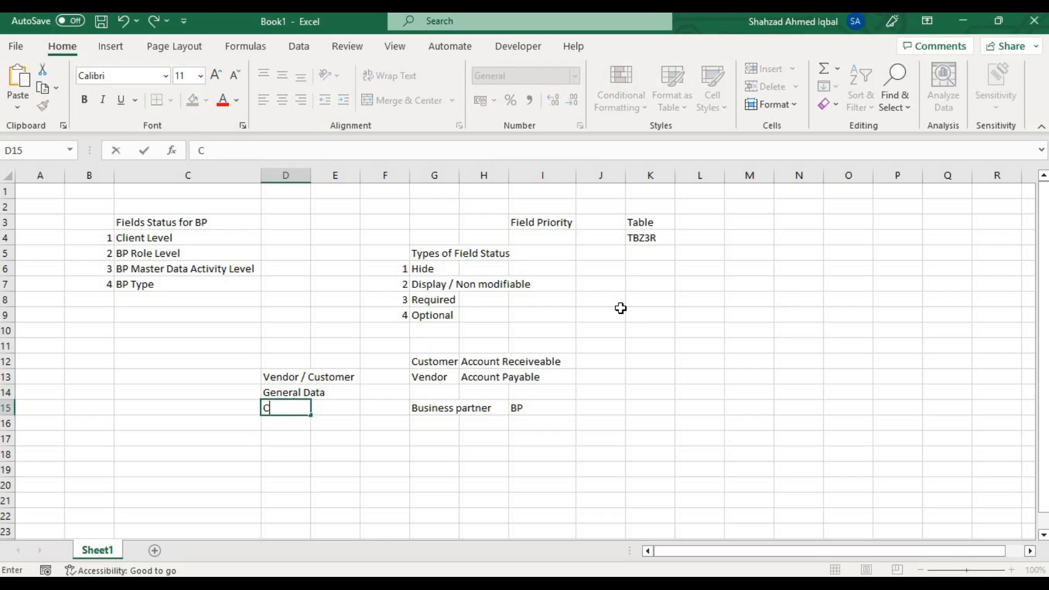
type("ompany code")
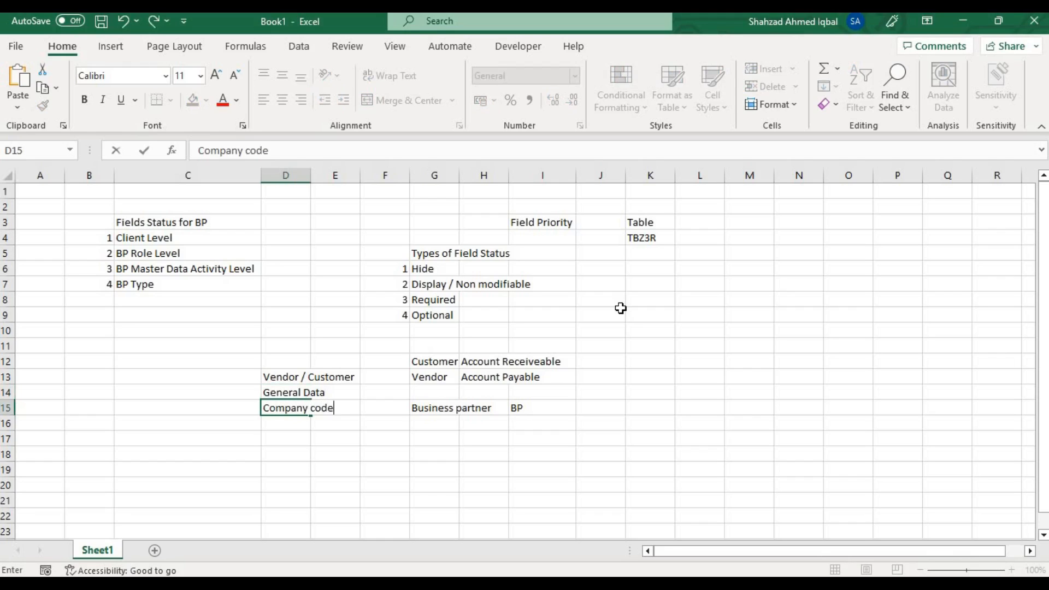
type(" data")
key("Return")
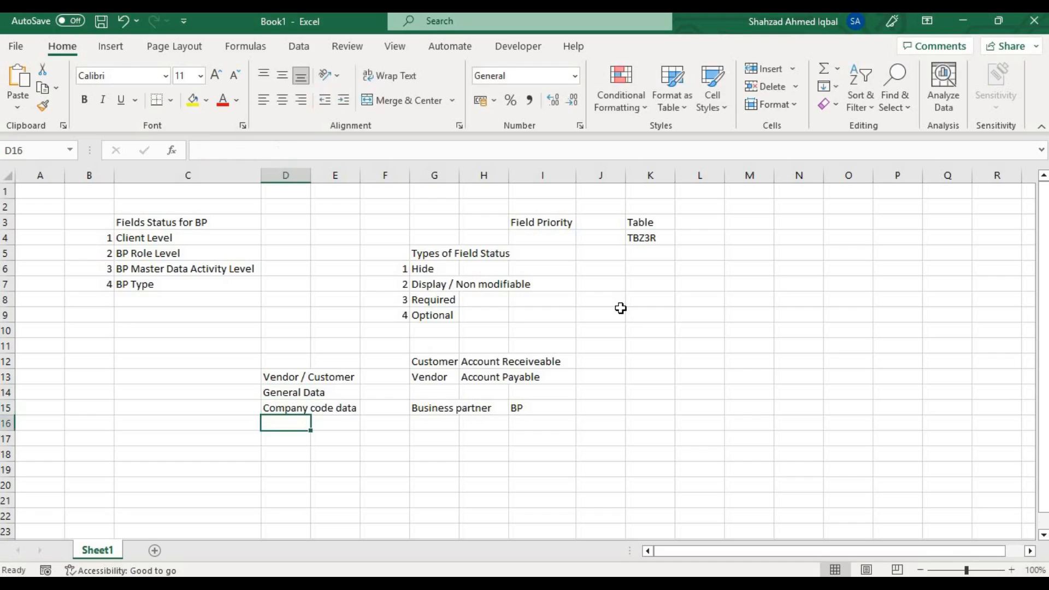
Enter "Purchase / Sale Org data" in cell D16 as the third data category.
type("Pur")
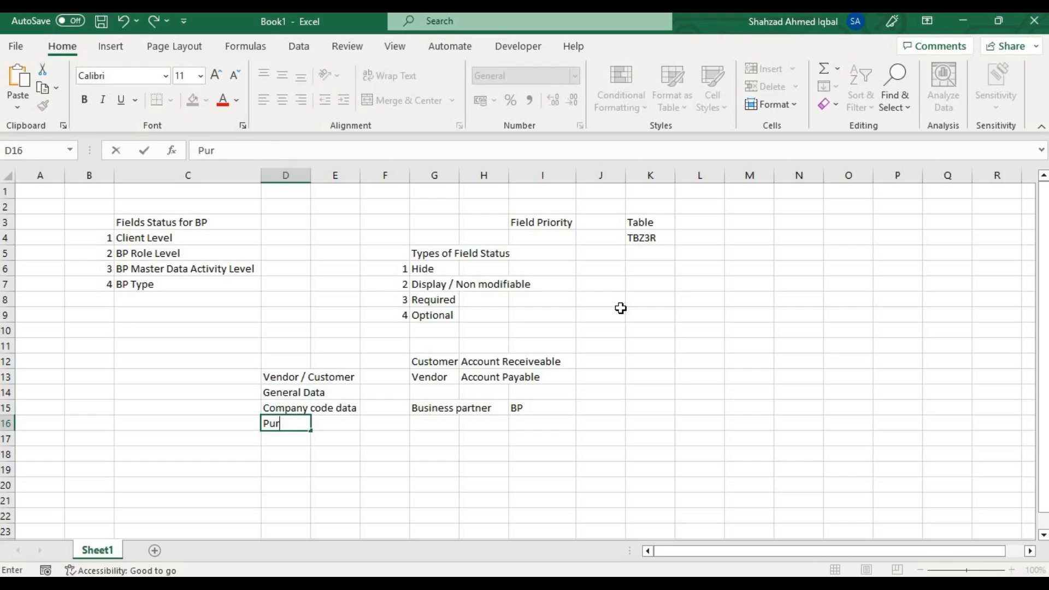
type("chase / Sale Org data")
key("Return")
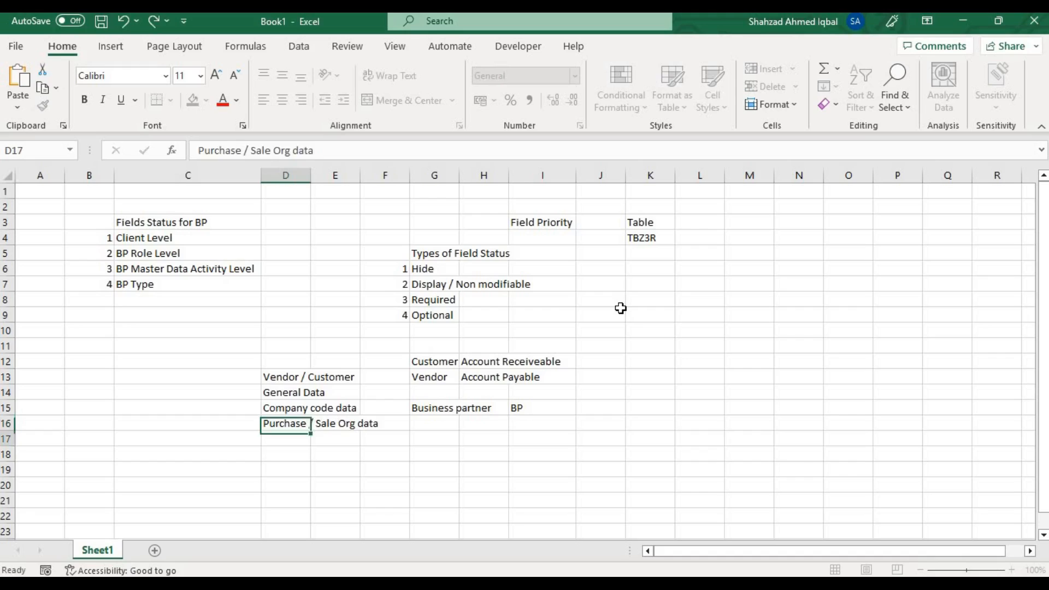
Number the three data categories 1, 2 and 3 in cells C14 to C16.
key("Left")
key("Up")
key("Up")
key("Up")
type("1")
key("Return")
type("23")
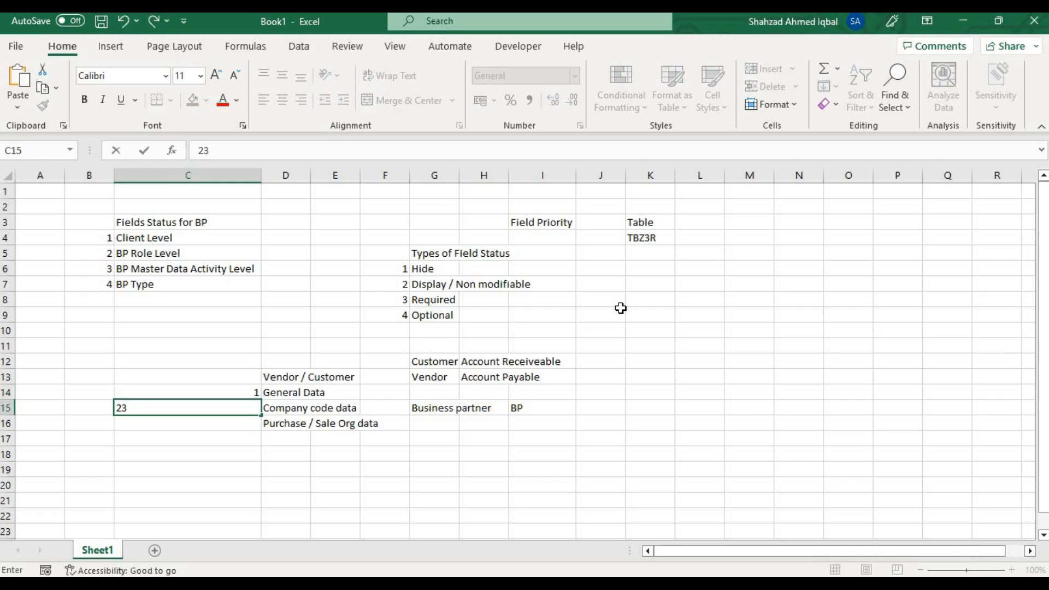
key("BackSpace")
key("Return")
type("3")
key("Return")
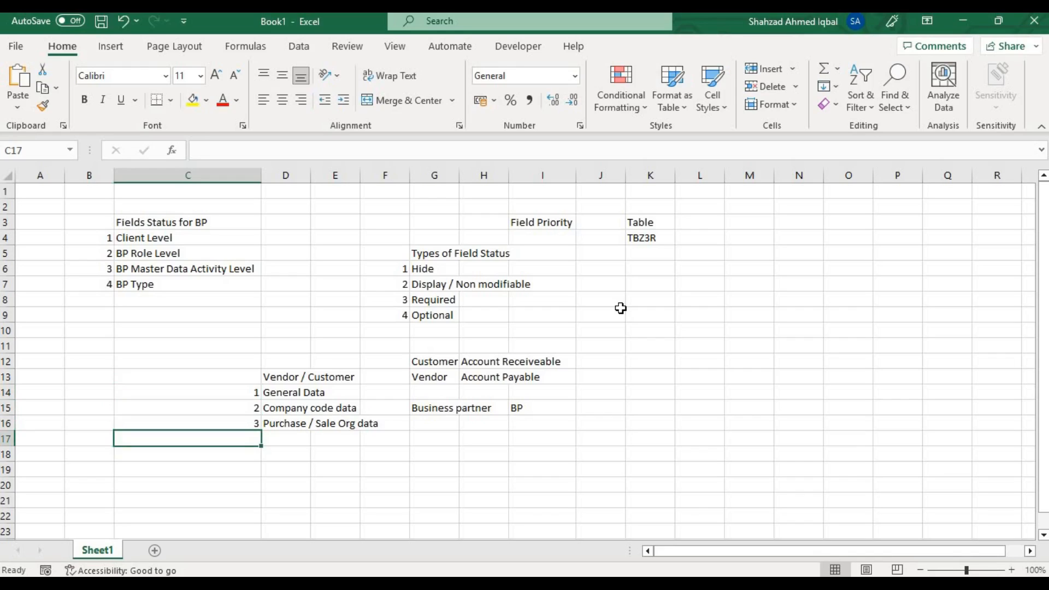
Fill cells C14 and D14, the General Data row, with yellow.
key("Up")
key("Up")
key("Up")
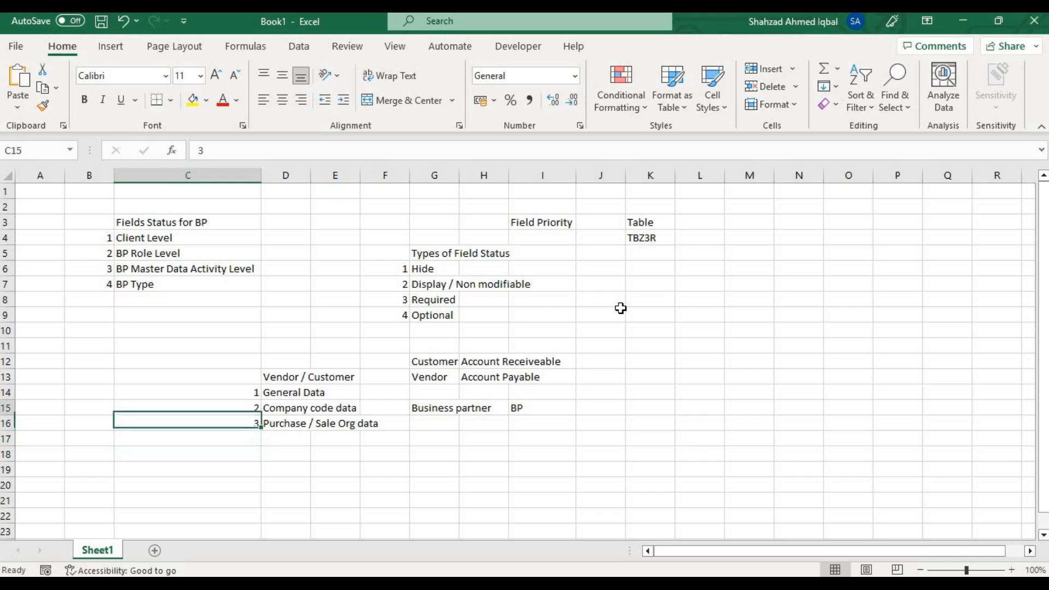
key("Right")
key("shift+Left")
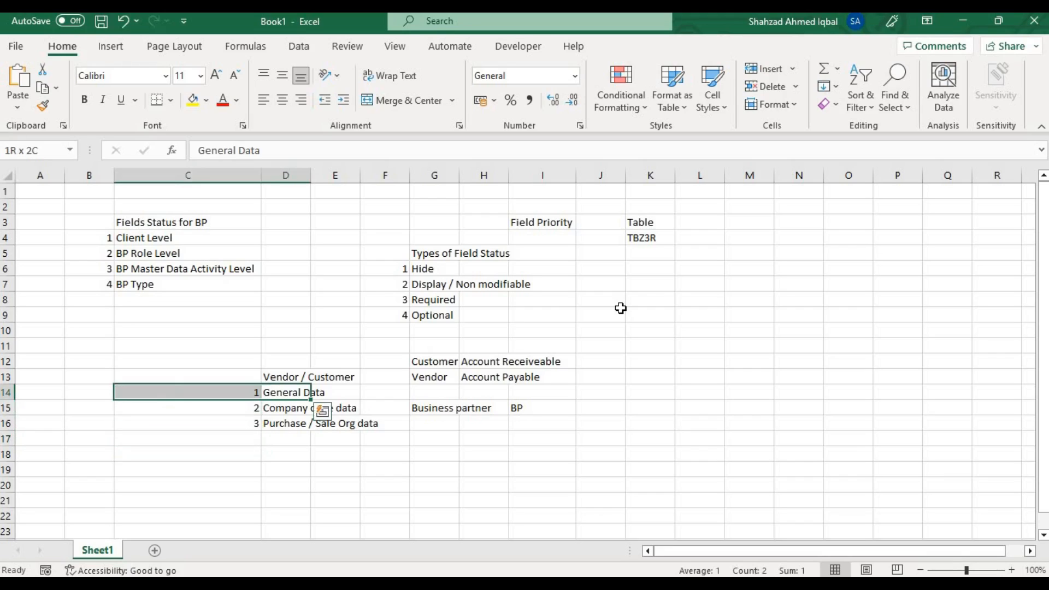
left_click(192, 99)
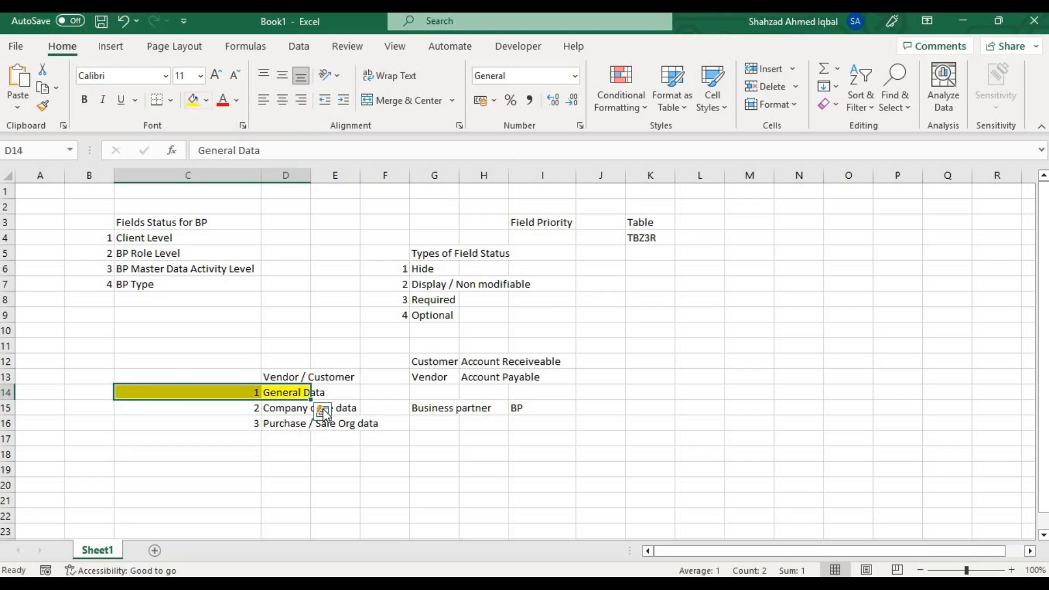
left_click(391, 408)
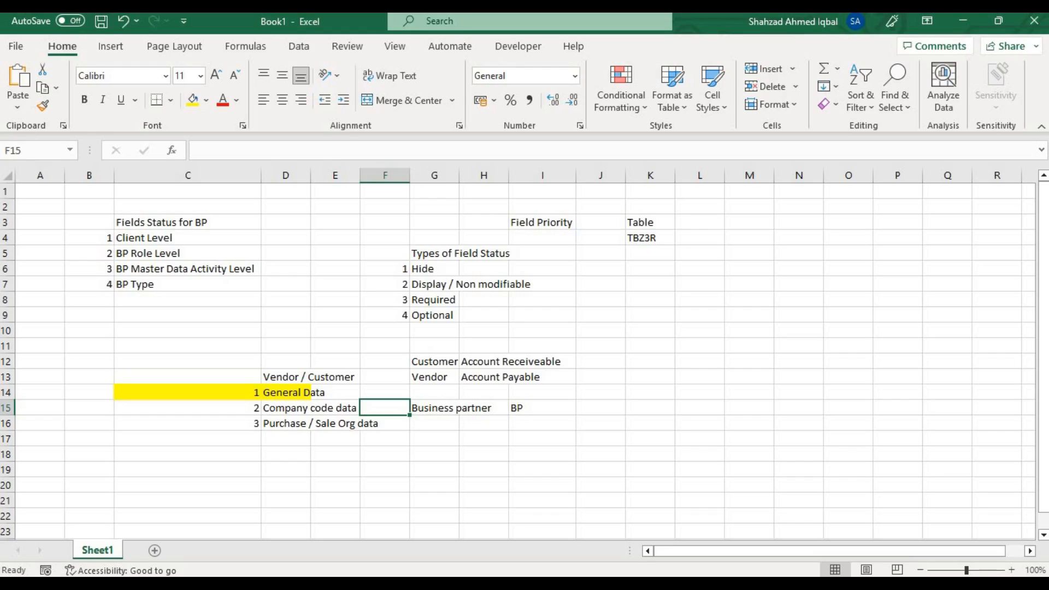
Switch to SAP and look through the partner's address overview, identification and main address data.
key("alt+Tab")
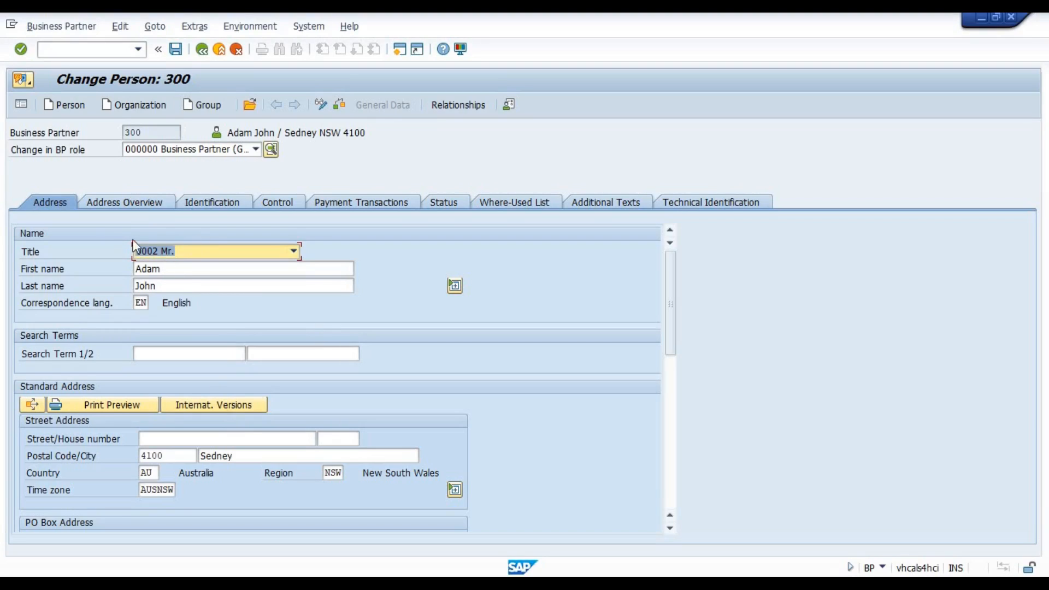
left_click(138, 208)
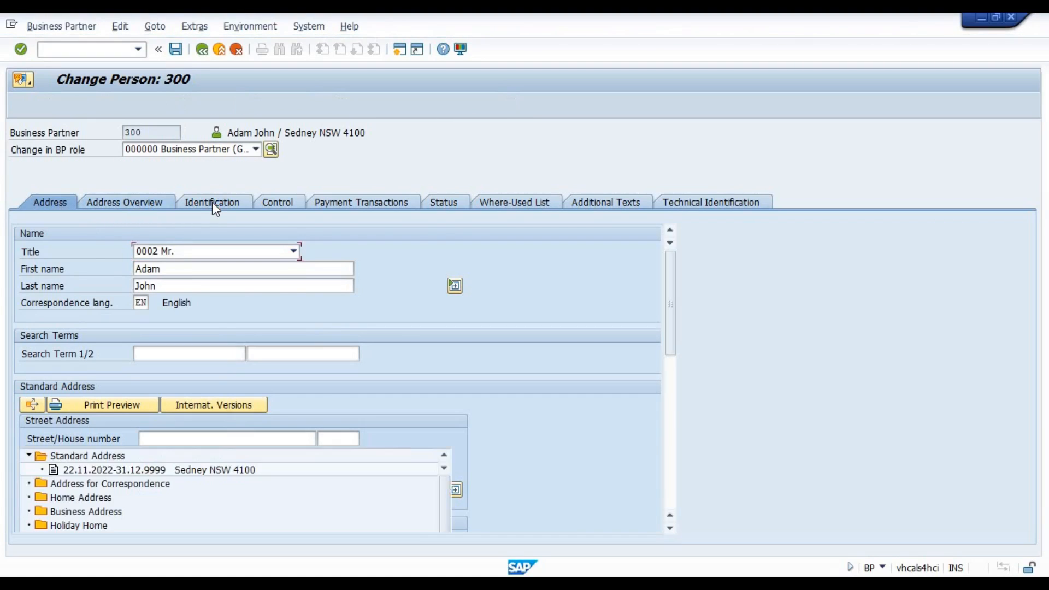
left_click(211, 201)
left_click(54, 201)
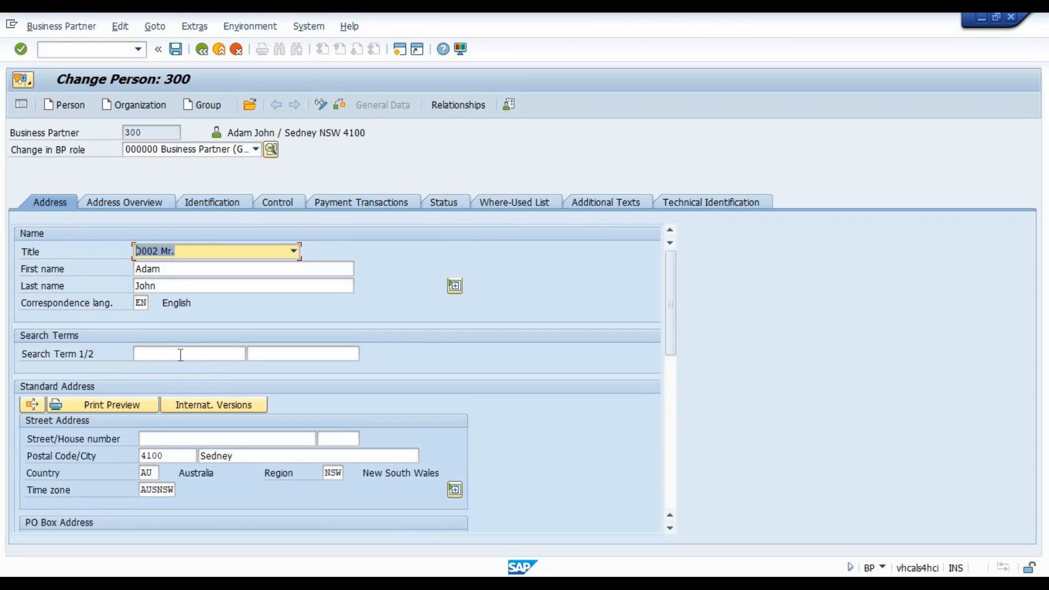
left_click(185, 354)
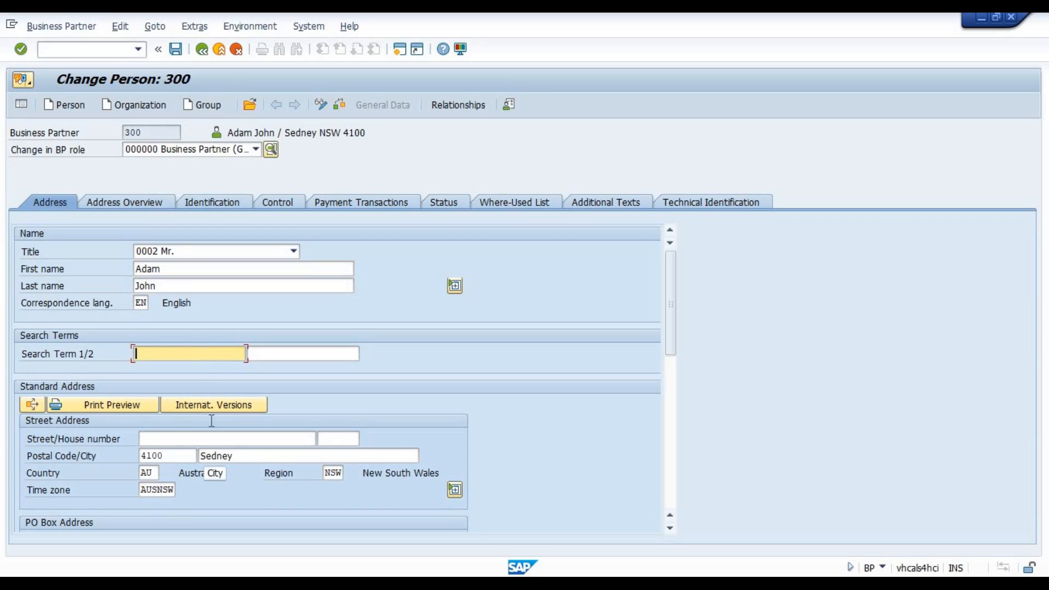
Clear the partner's correspondence language and review the name, street address and communication fields.
left_click(136, 303)
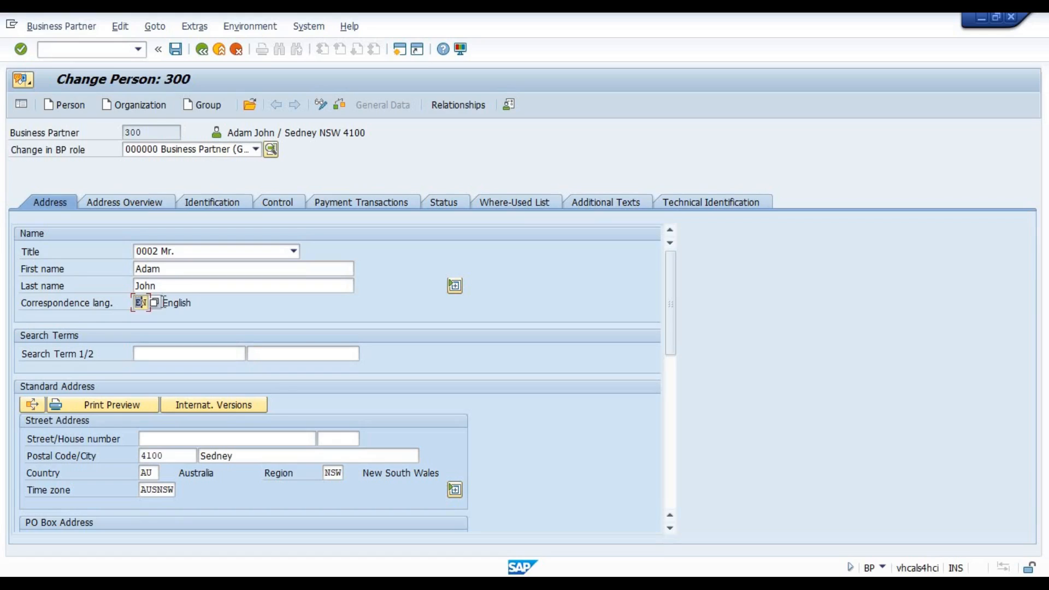
left_click(229, 289)
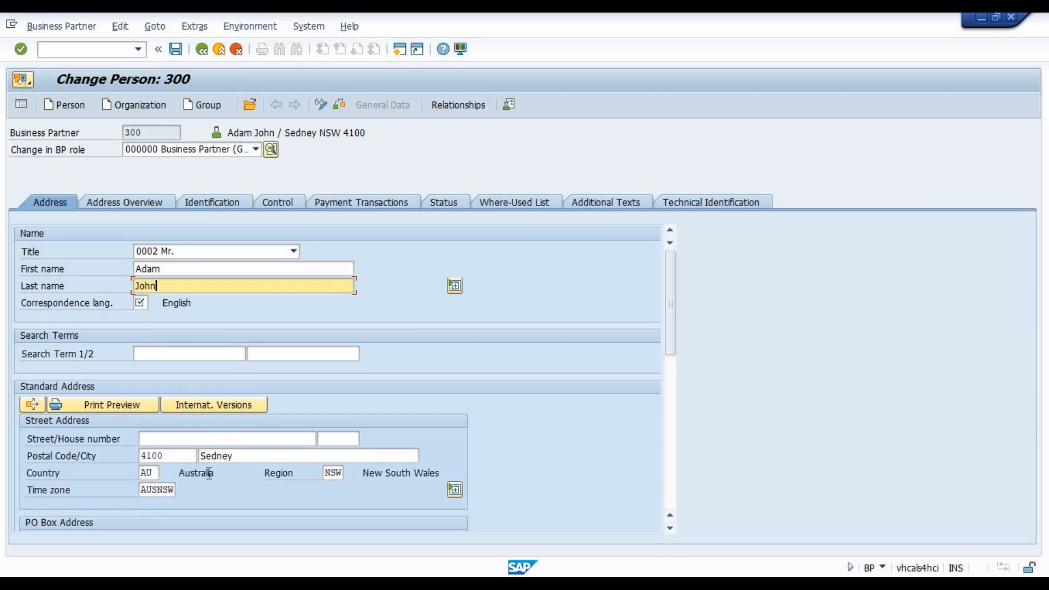
left_click(200, 444)
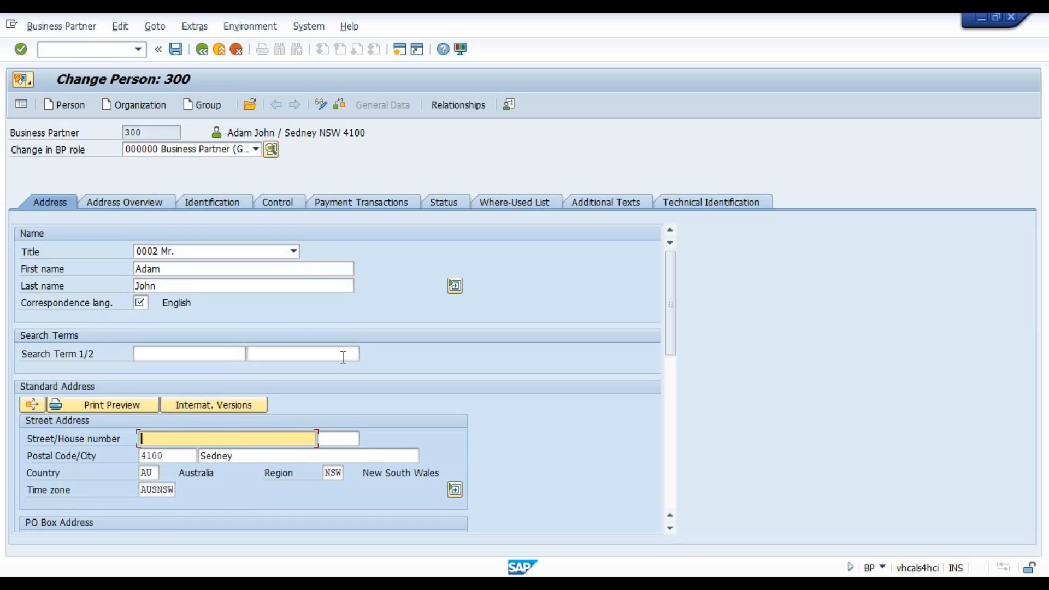
scroll(309, 413, "down", 10)
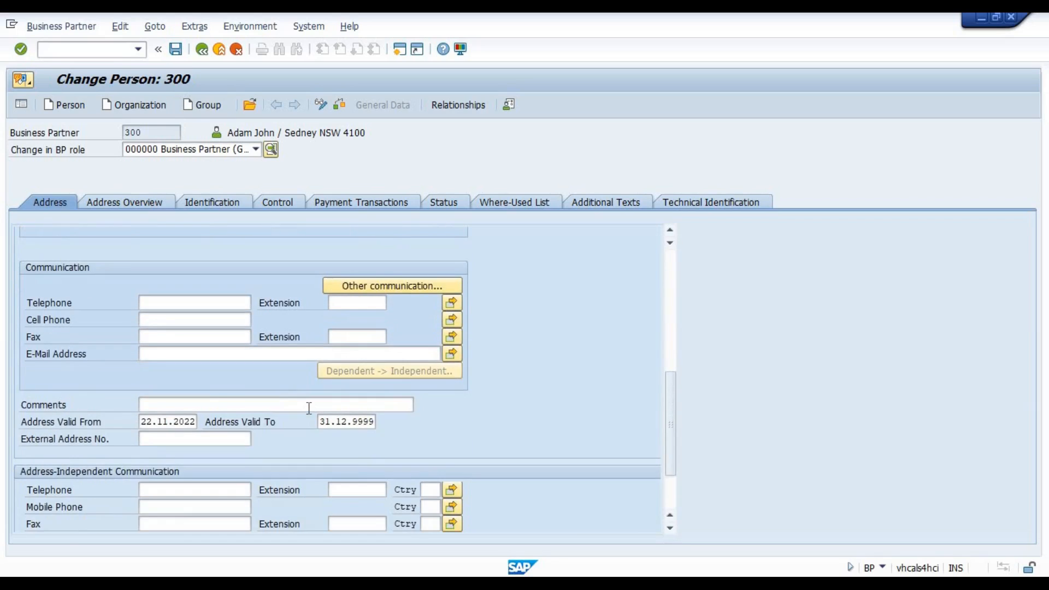
scroll(309, 409, "up", 10)
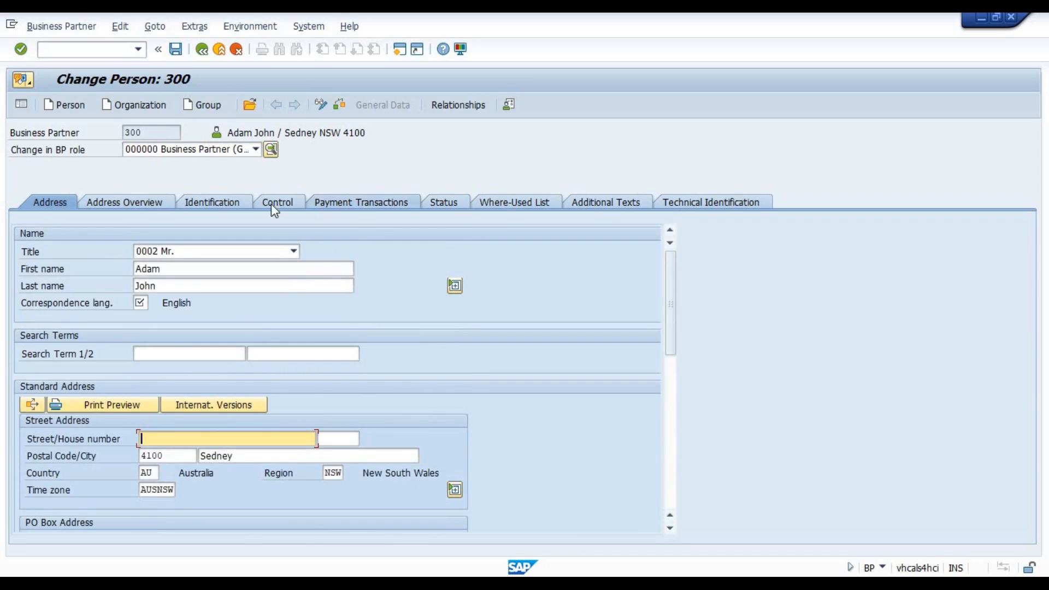
Show the partner's address overview and examine the recorded address row.
left_click(124, 205)
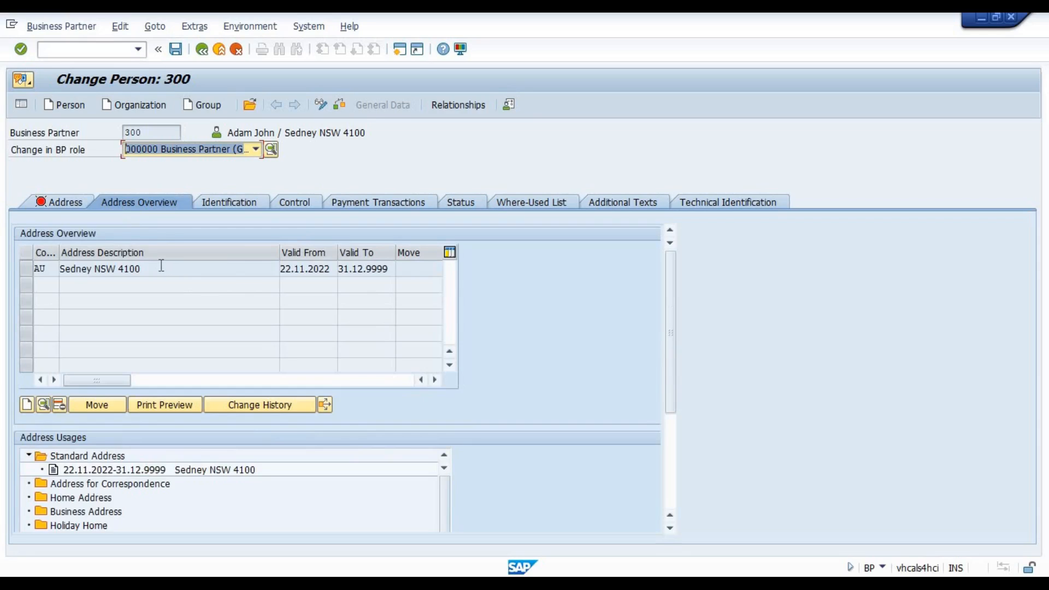
left_click(25, 268)
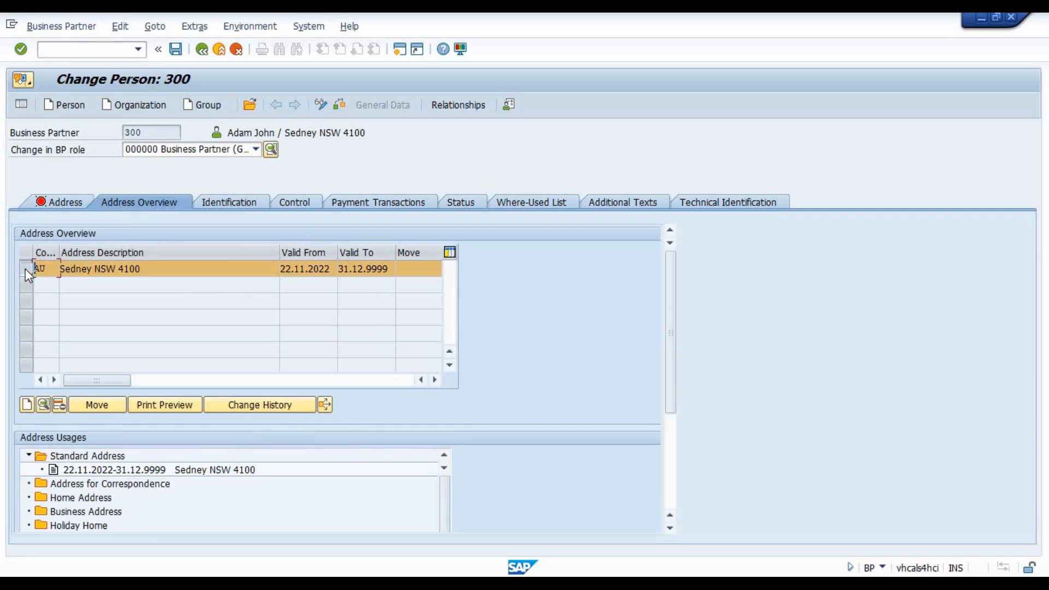
left_click_drag(166, 270, 61, 269)
left_click(25, 268)
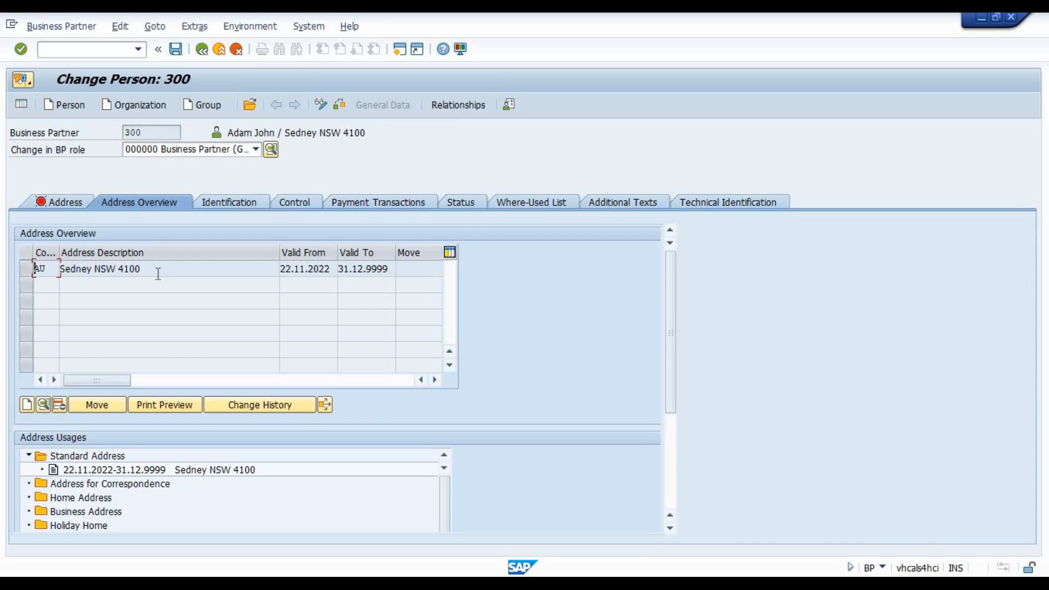
Return to the partner's address data and enter EN as the correspondence language.
left_click(56, 206)
key("Return")
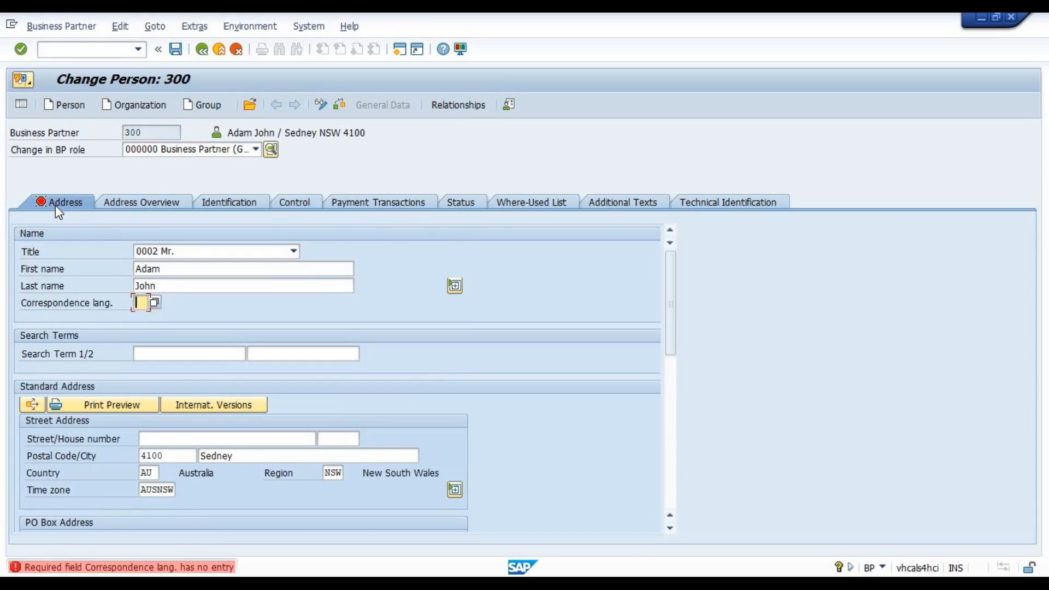
type("EN")
key("Return")
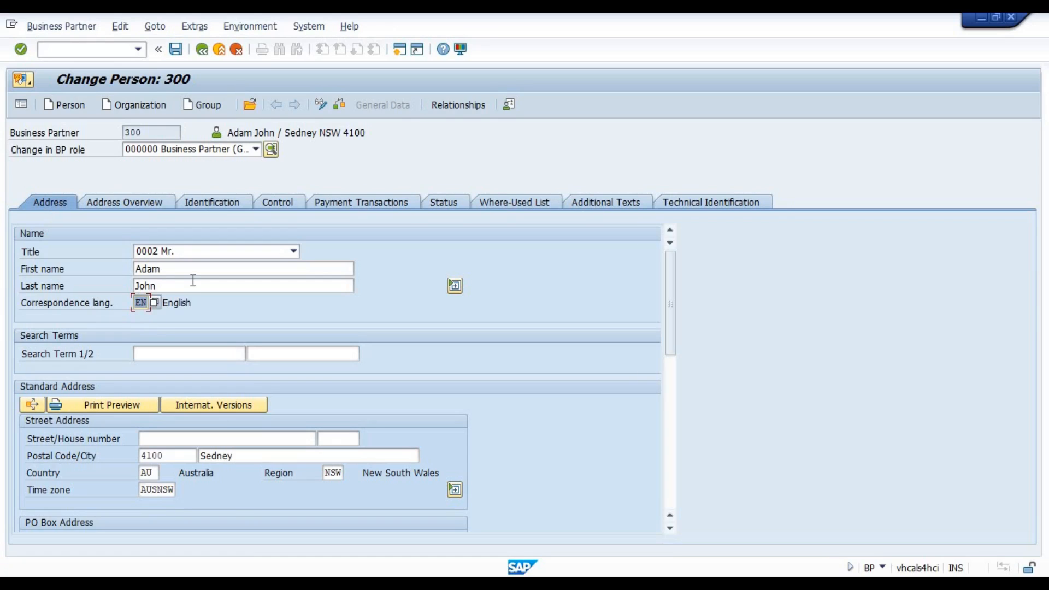
Open a second SAP session in a maximized window and start SPRO from the favorites.
left_click(396, 51)
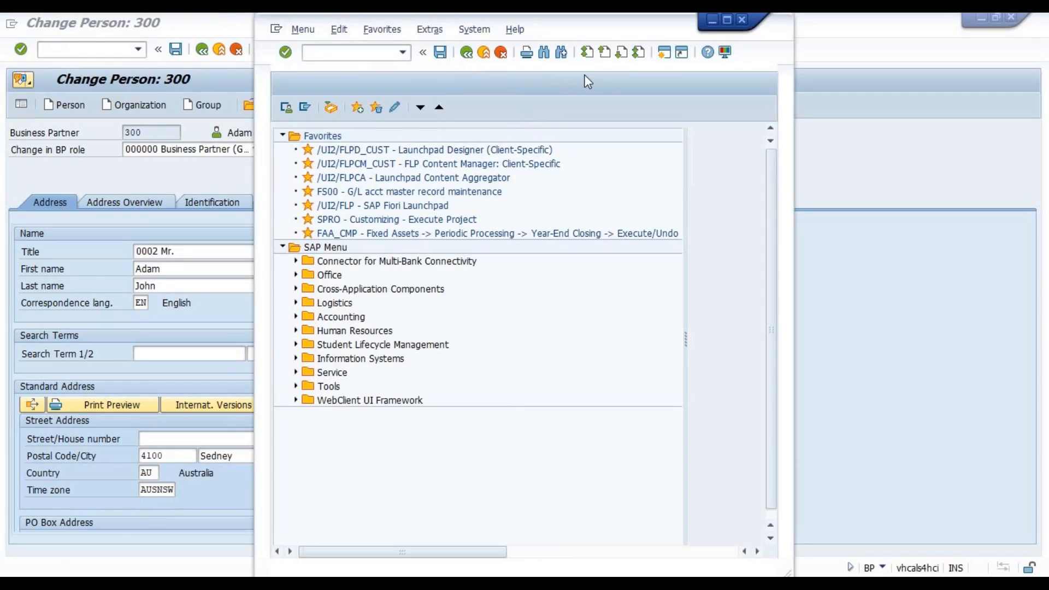
left_click(732, 19)
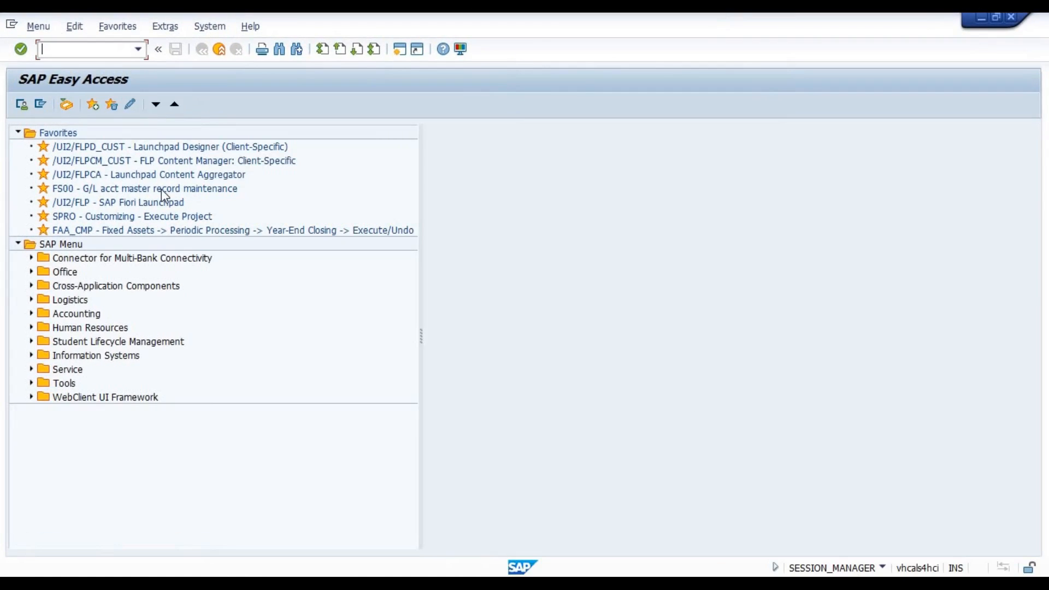
double_click(81, 215)
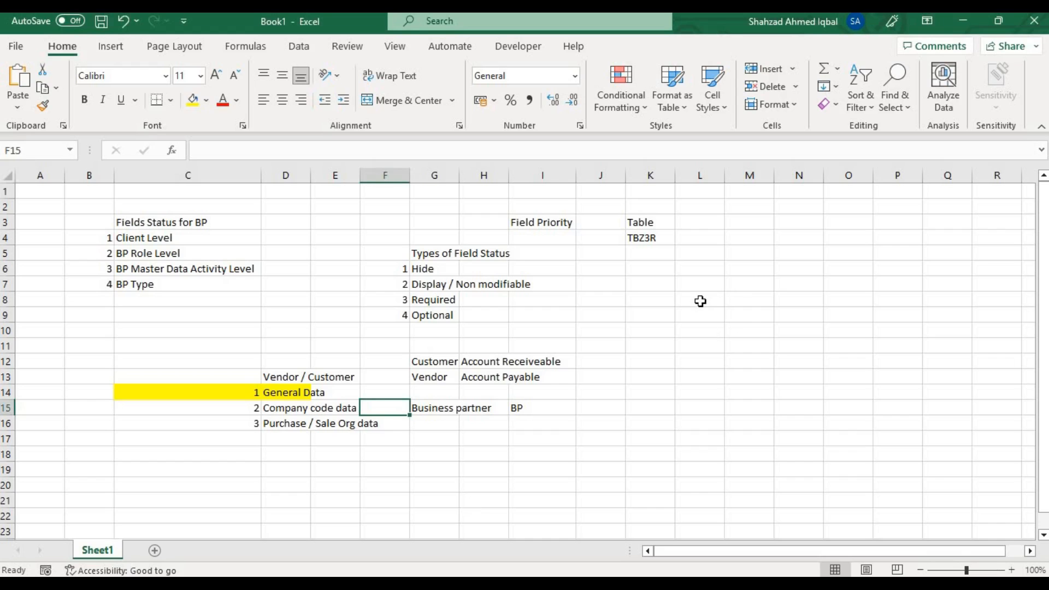
Enter the heading "Fields in Vendor / Customer Control" in cell L8.
left_click(700, 300)
type("F")
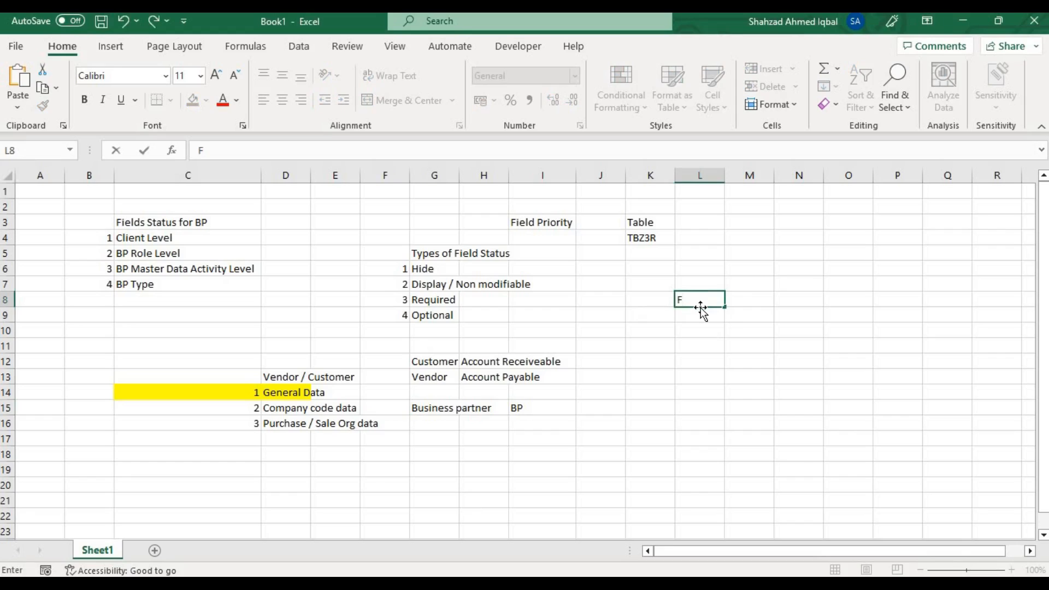
type("ields in Vendor / Cu")
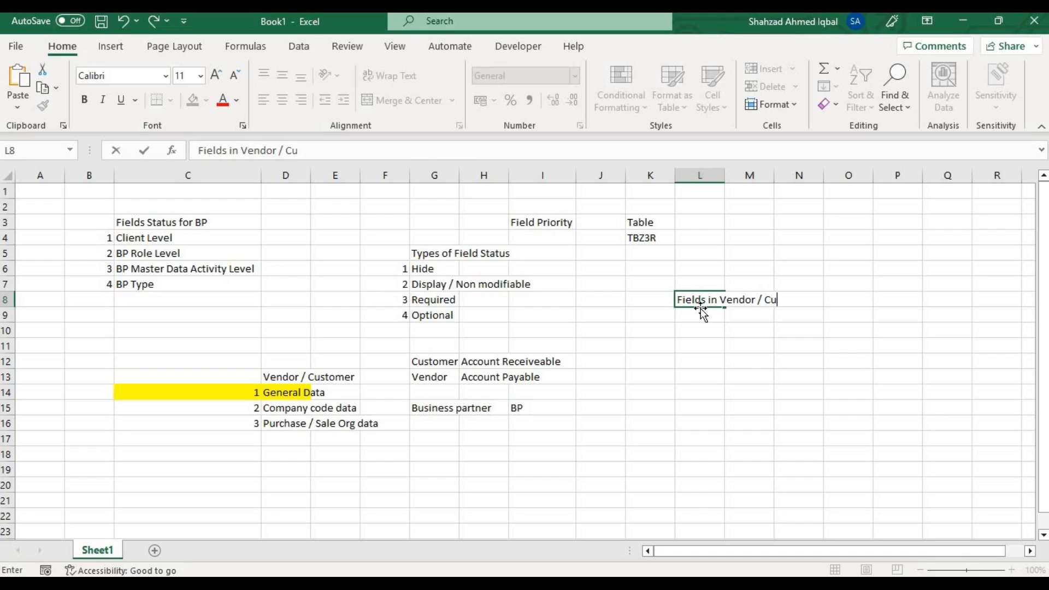
type("stomer Control")
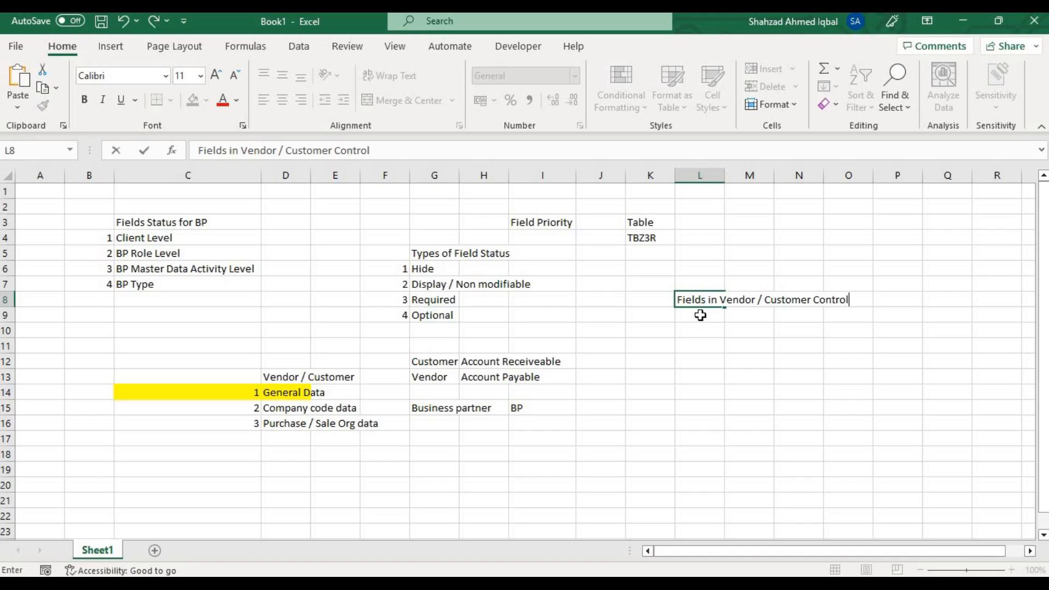
key("Return")
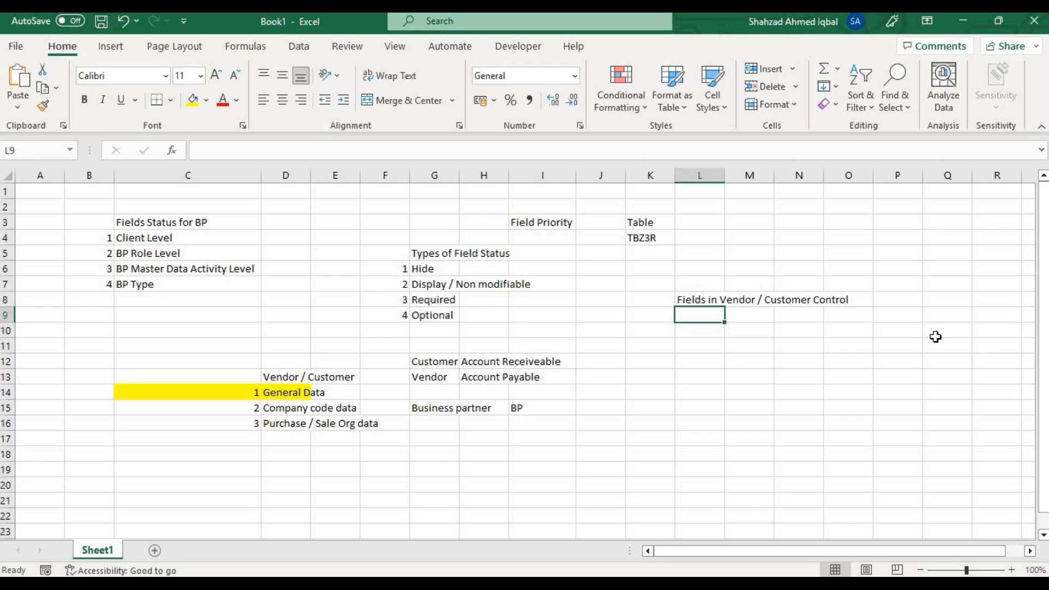
Add item 1, "Account group", in cells K9 and L9 under the Fields in Vendor / Customer Control heading.
key("Left")
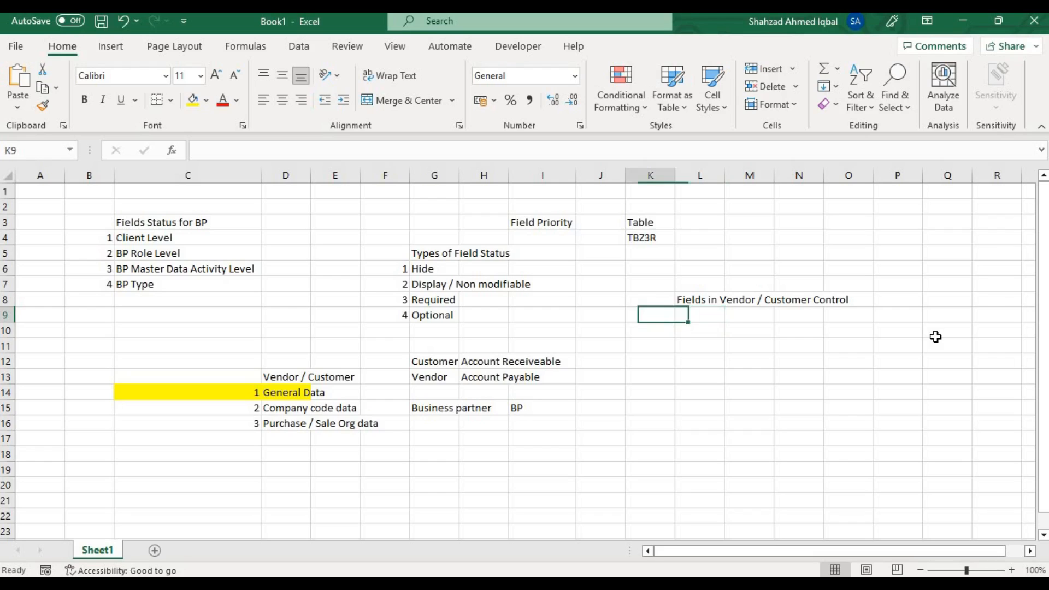
type("1")
key("Tab")
type("A")
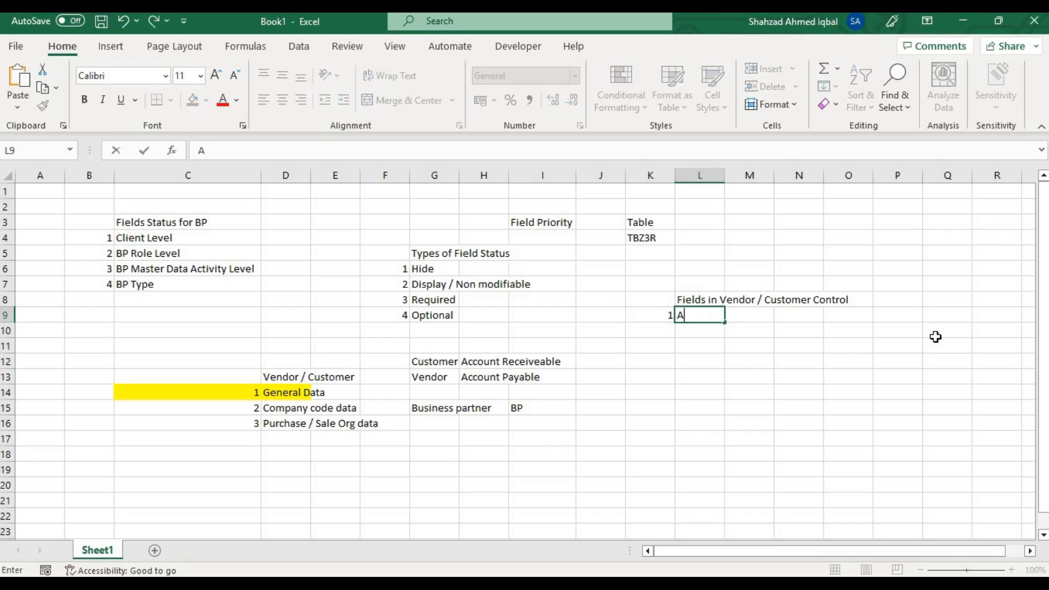
type("ccount group")
key("Return")
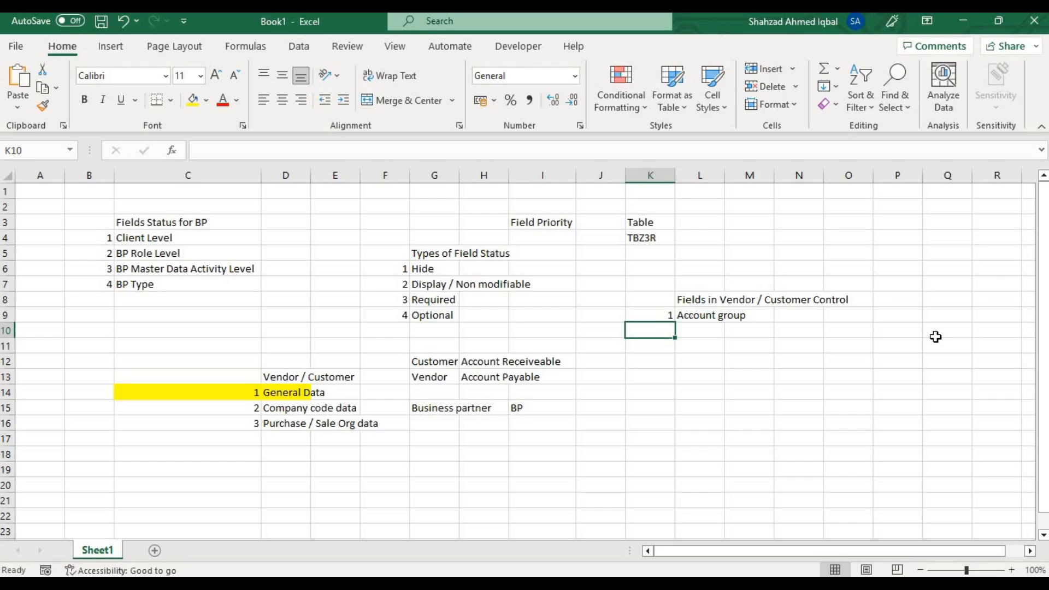
Add item 2, "Transaction Base Control", in cells K10 and L10.
type("2")
key("Tab")
type("T")
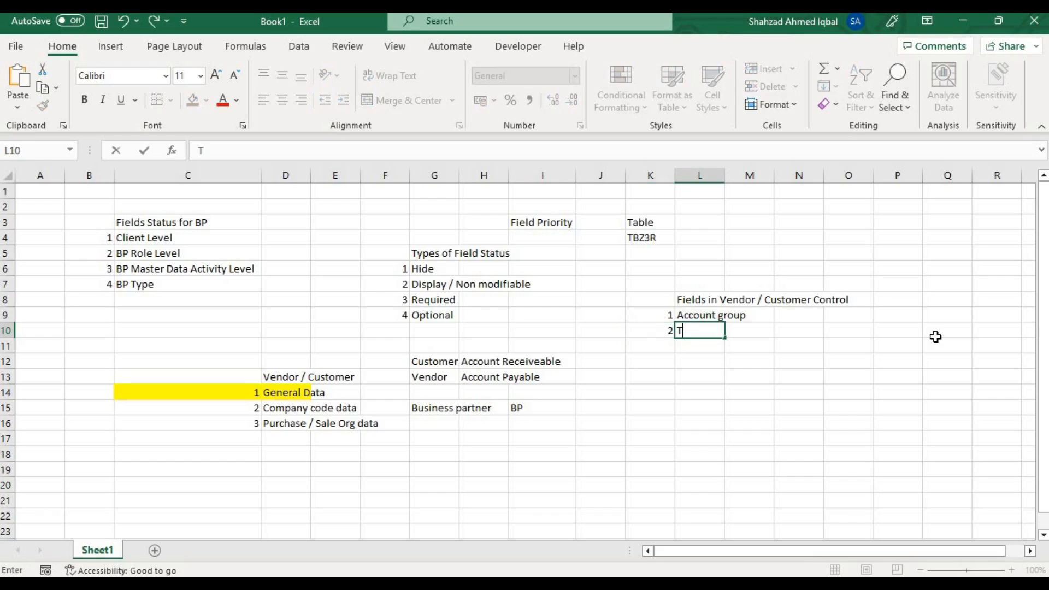
type("ransaction Base ")
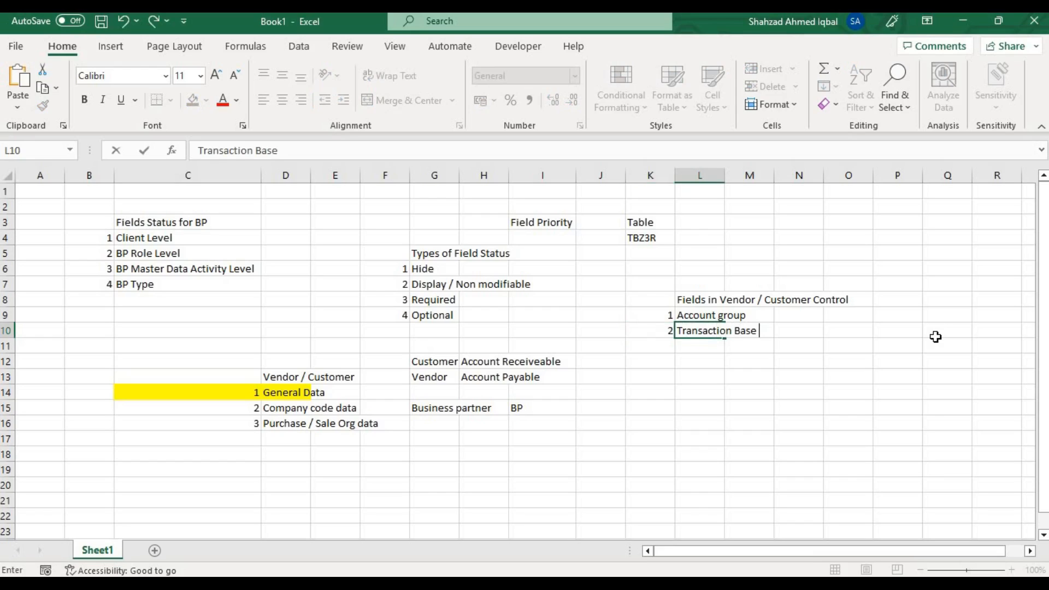
type("Control")
key("ctrl+Return")
key("Return")
Add item 3, "Company code level", in cells K11 and L11.
type("3")
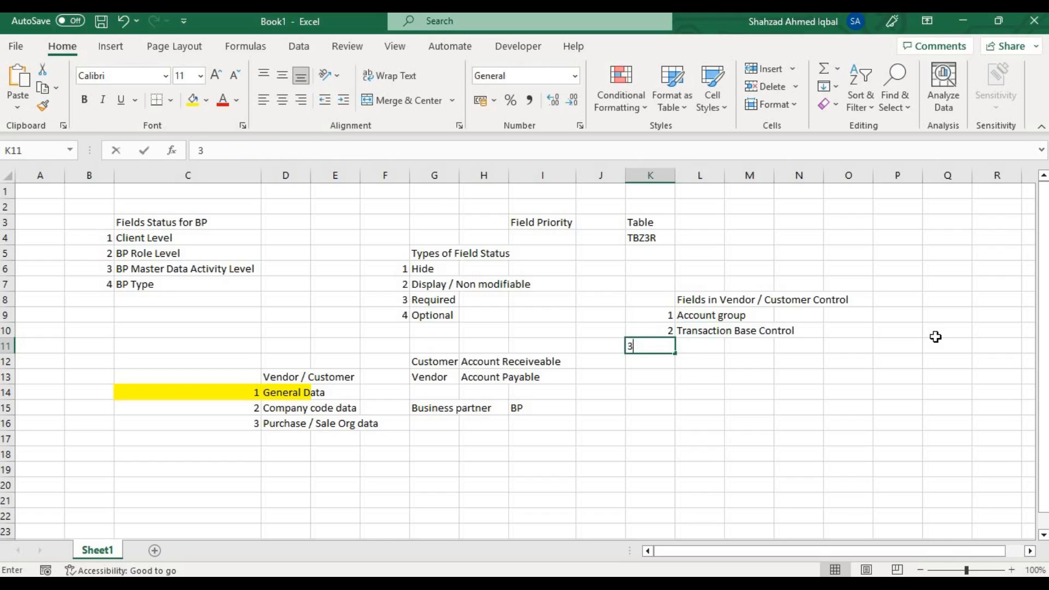
key("Tab")
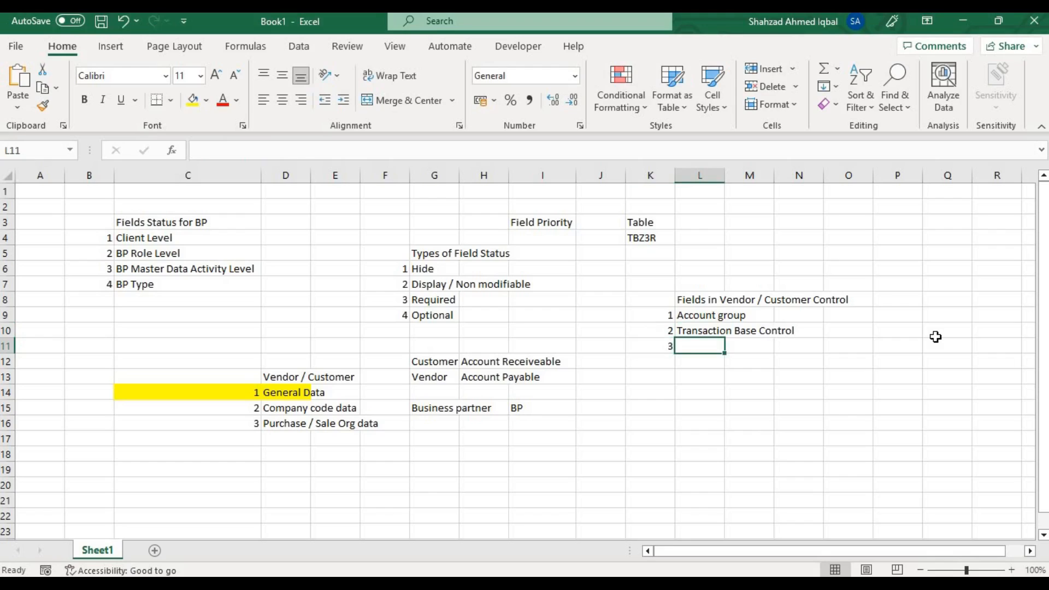
type("Comp")
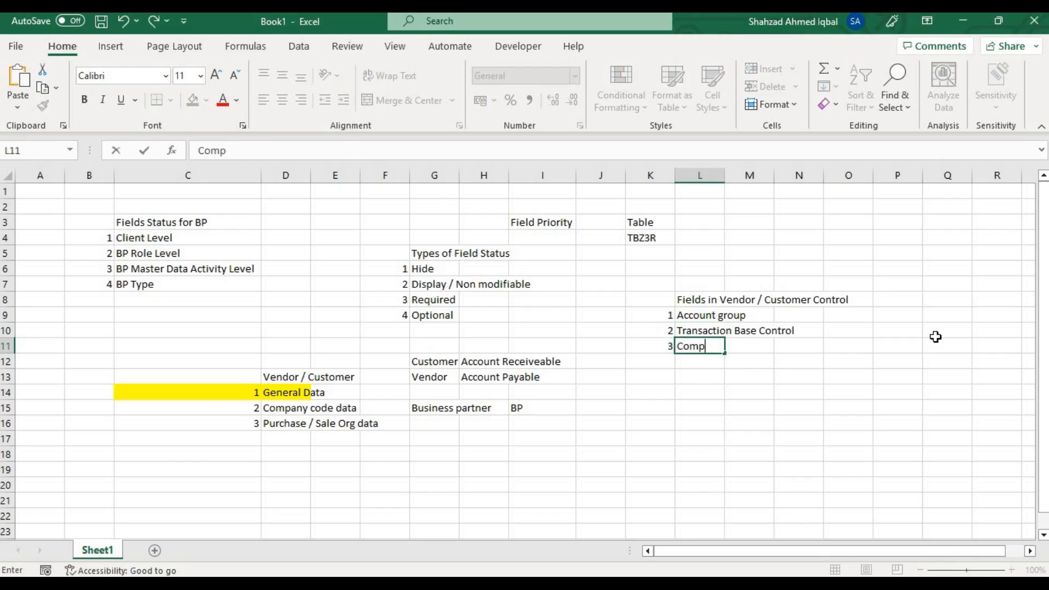
type("any code")
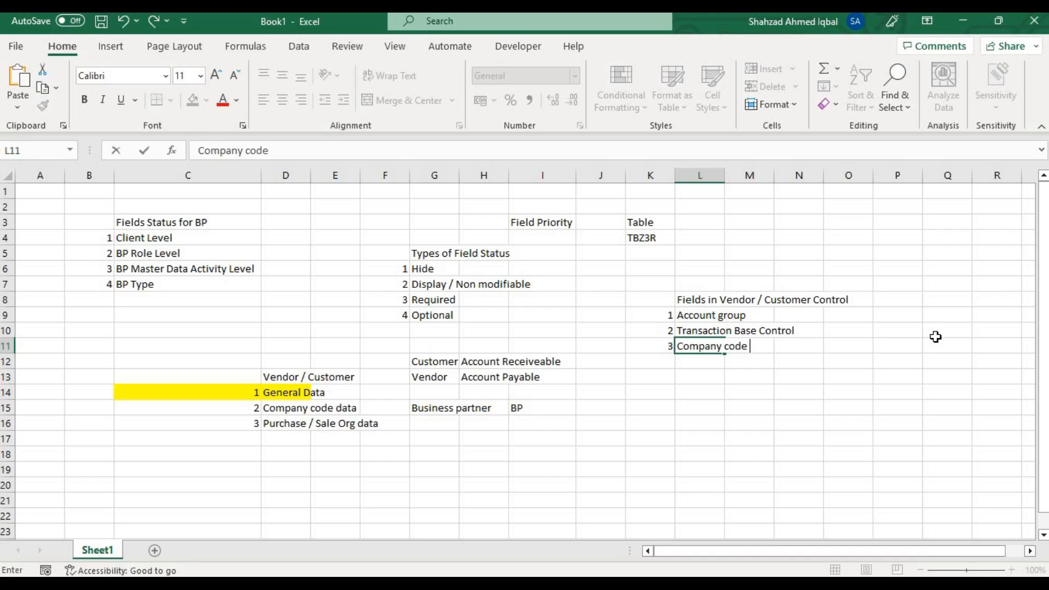
type(" level")
key("Return")
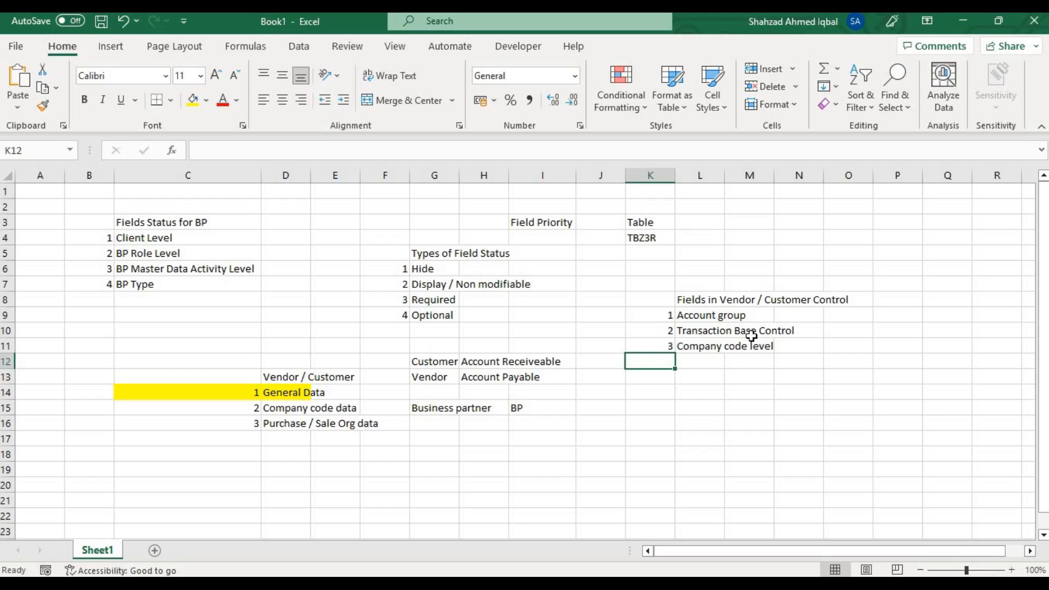
Move the number 3 and "Company code level" entries from row 11 to cells K15 and L15.
left_click(692, 330)
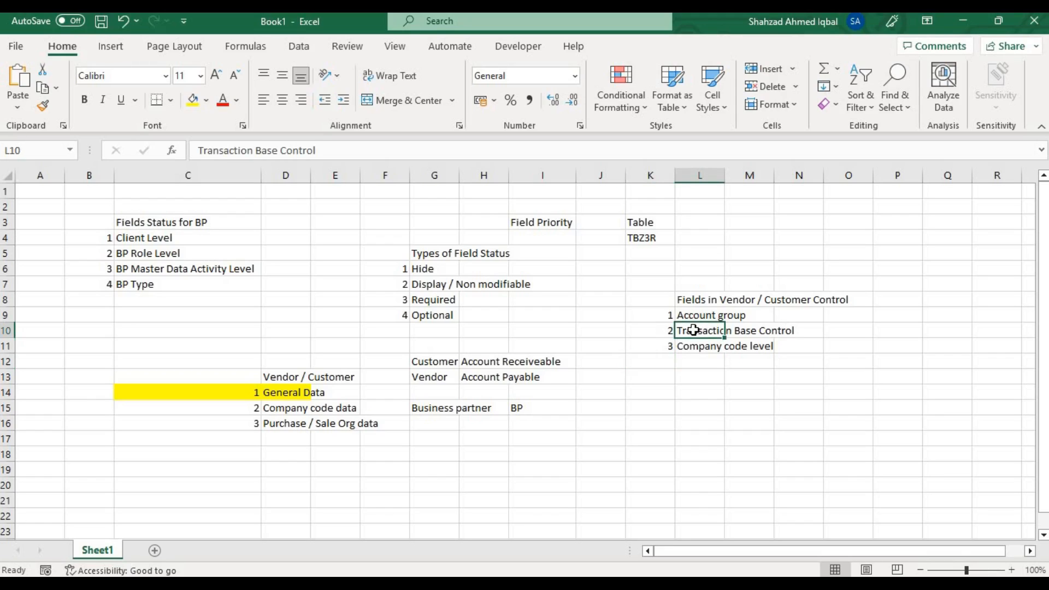
left_click(665, 345)
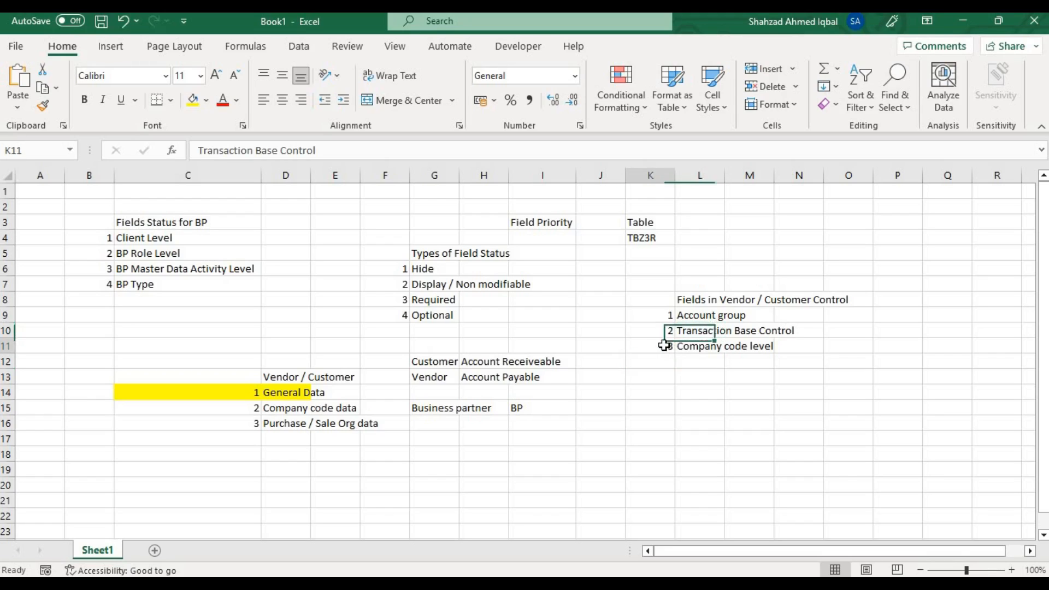
left_click_drag(664, 345, 708, 347)
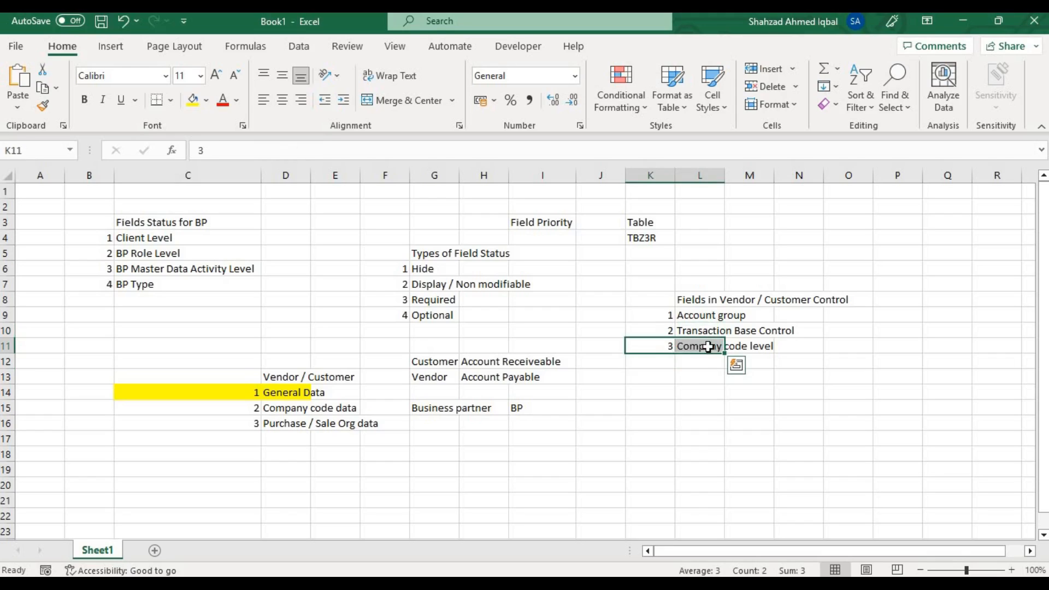
key("ctrl+c")
key("Down")
key("Down")
key("Down")
key("Down")
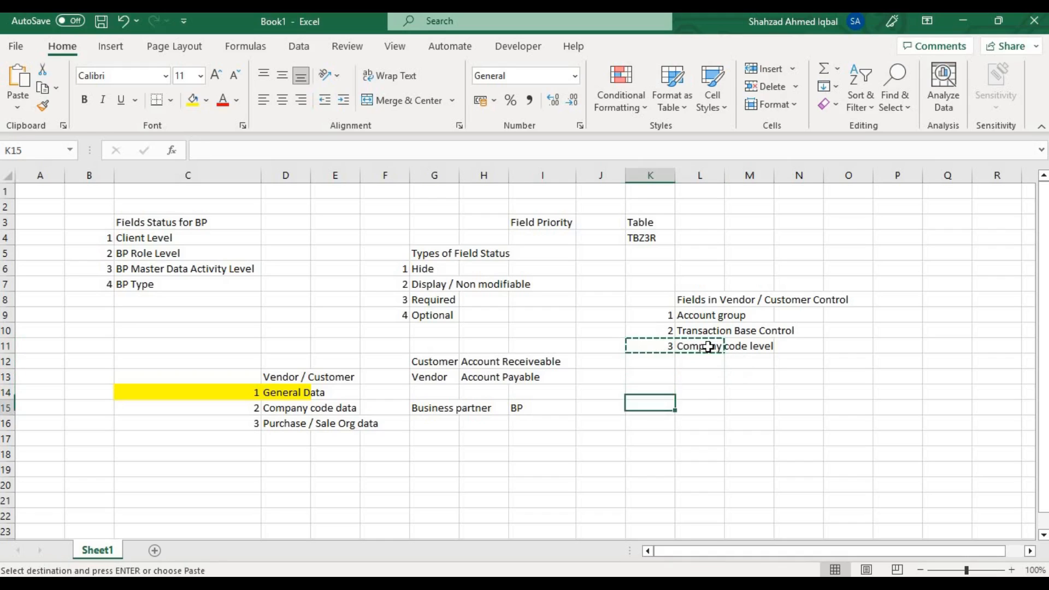
key("ctrl+v")
Add sub-item 1, "Create", in cells L11 and M11 under Transaction Base Control.
key("Up")
key("Up")
key("Up")
key("Up")
key("Right")
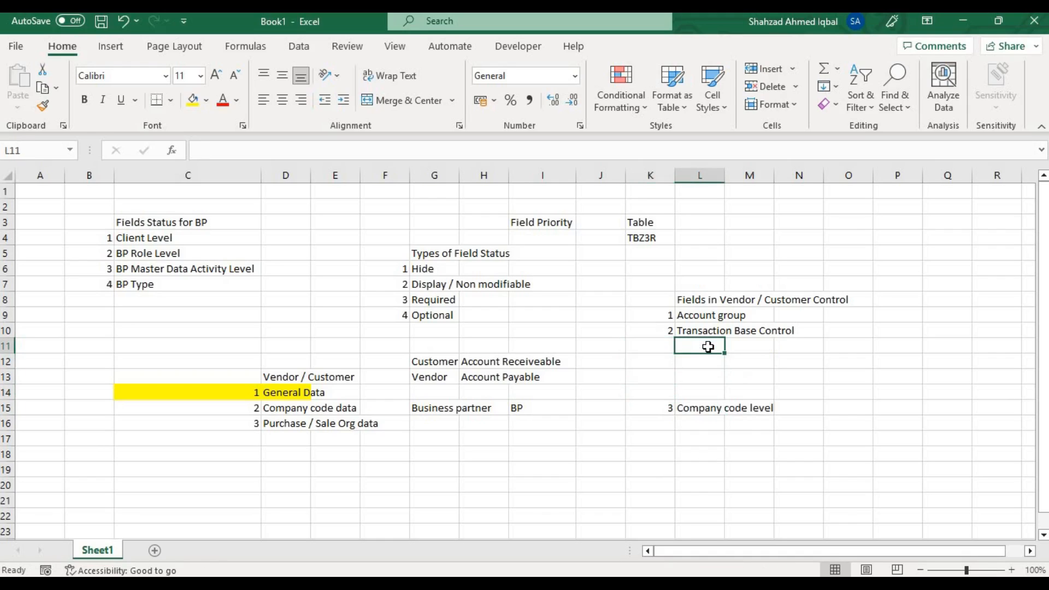
type("1")
key("Tab")
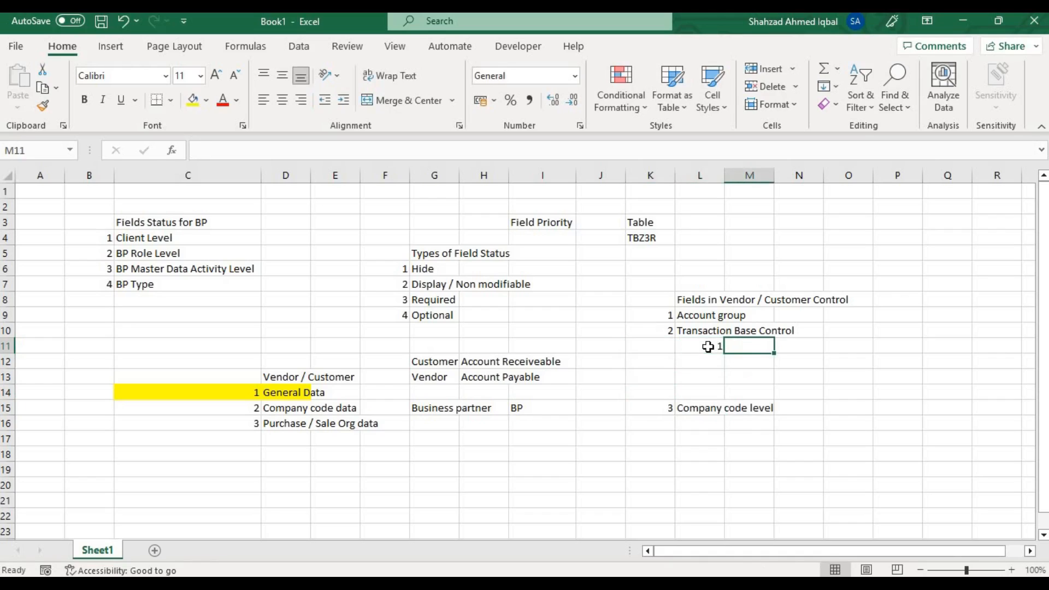
type("Create")
key("Return")
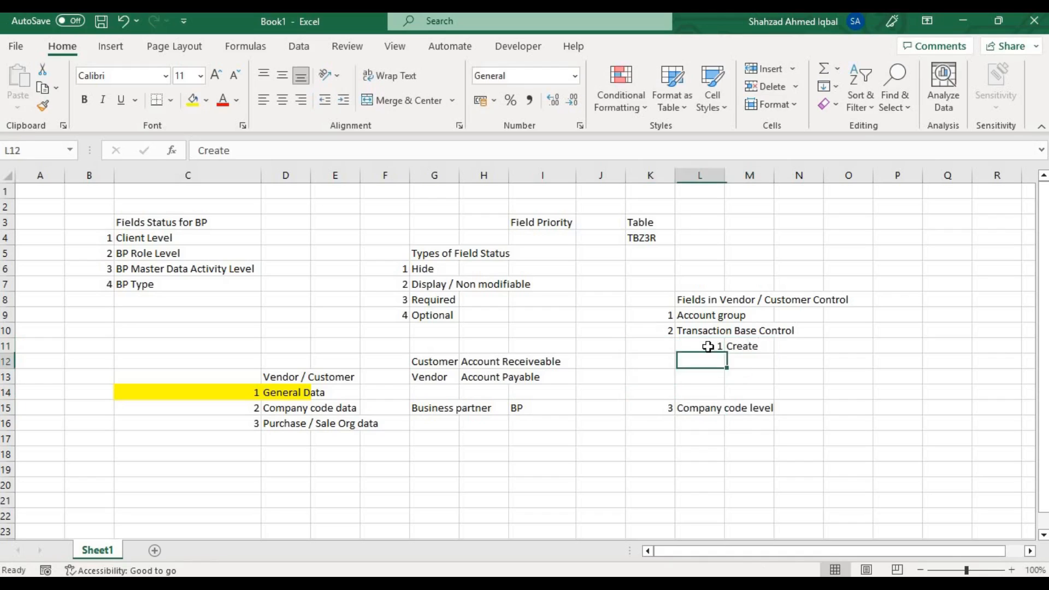
Add sub-items 2 "Change" and 3 "Display" in rows 12 and 13 beneath Create.
type("2")
key("Tab")
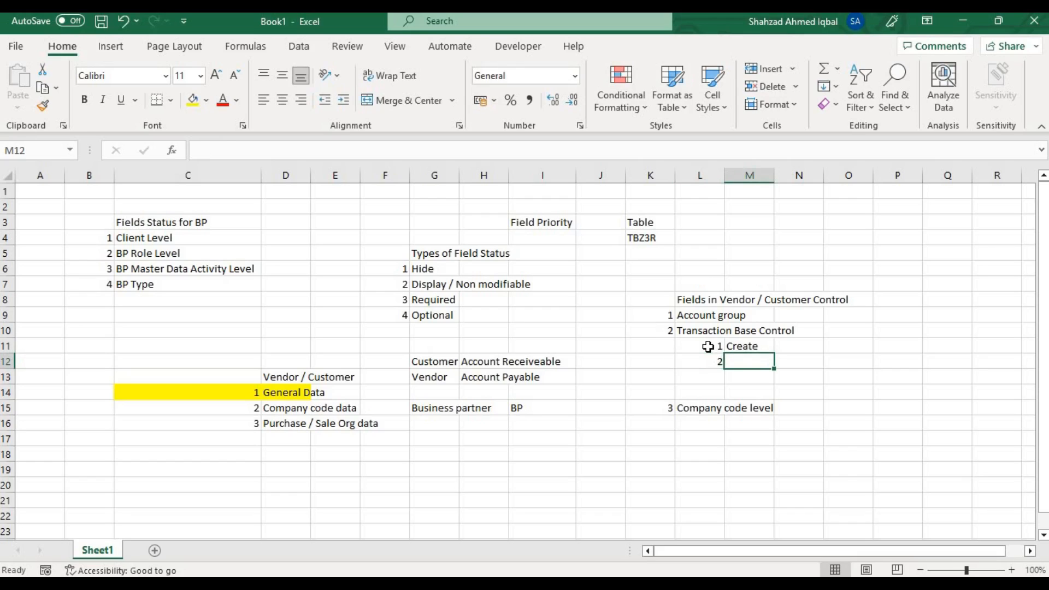
type("Change")
key("Return")
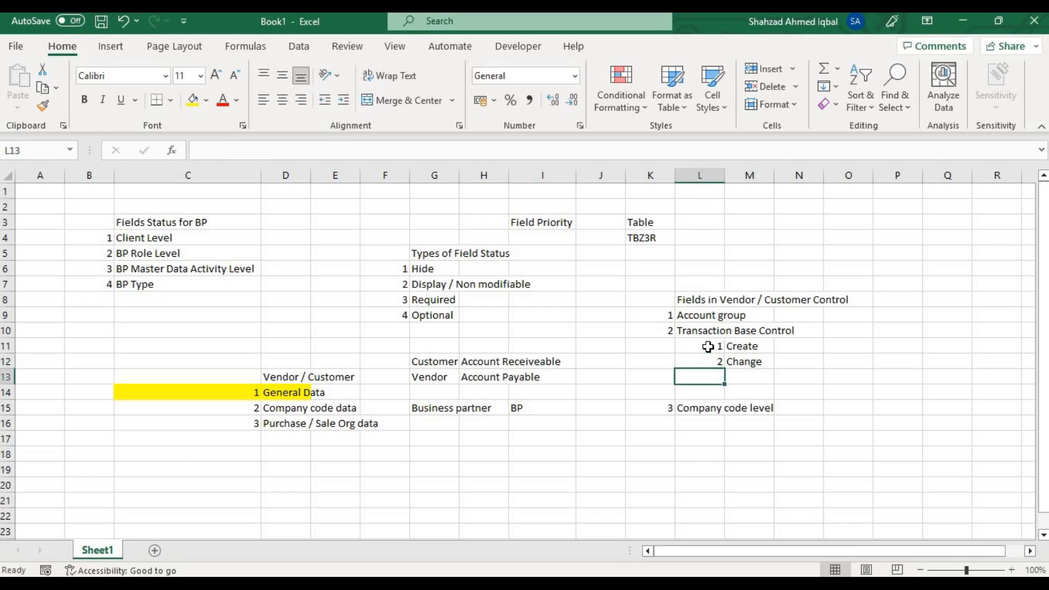
type("3")
key("Tab")
type("Di")
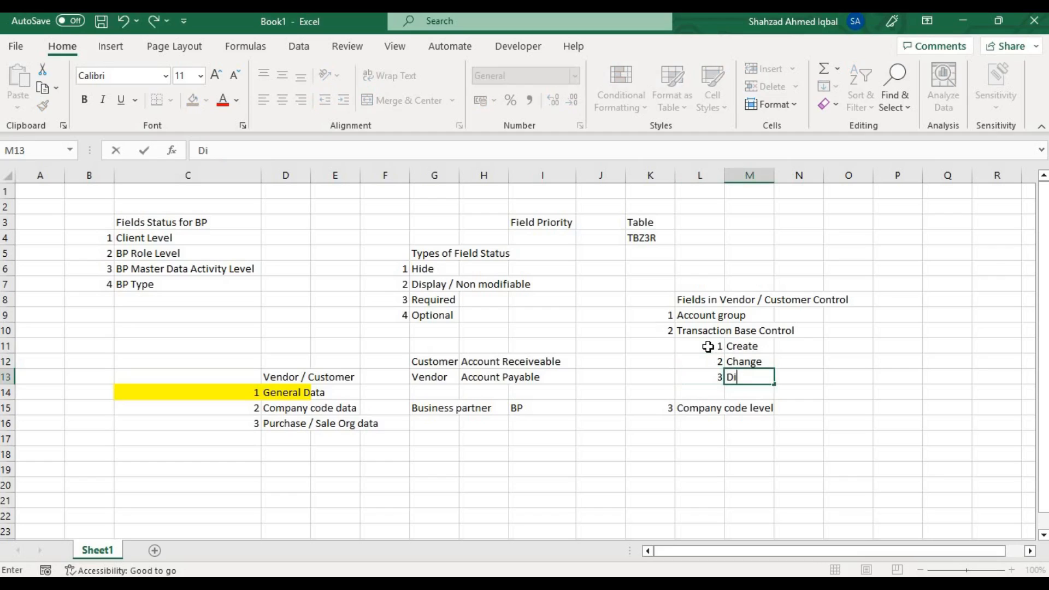
type("splay")
key("Return")
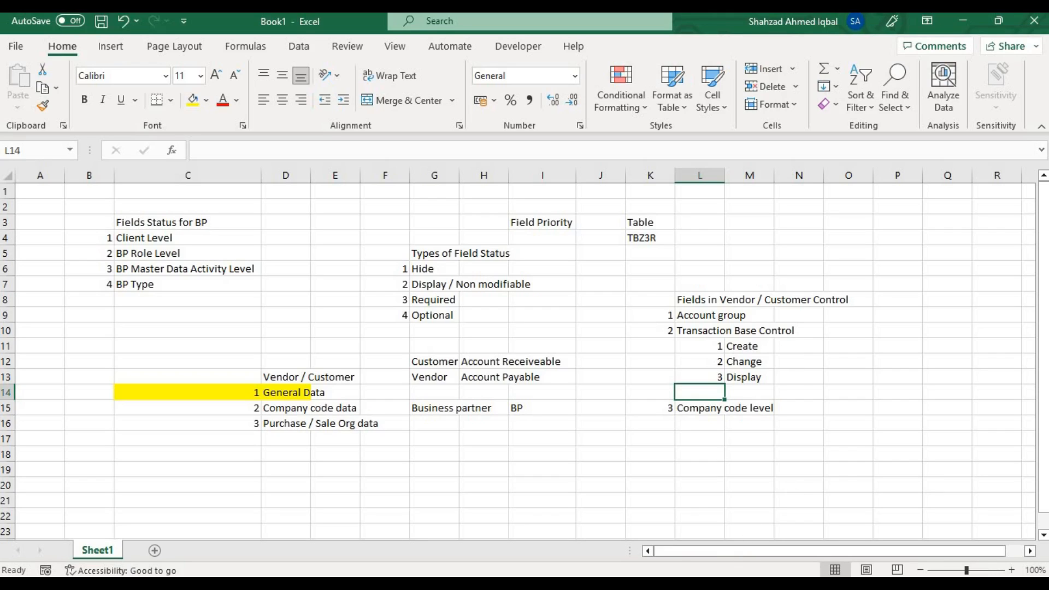
Switch to SAP, display the customizing IMG and expand Financial Accounting with its Accounts Receivable and Accounts Payable node.
key("alt+Tab")
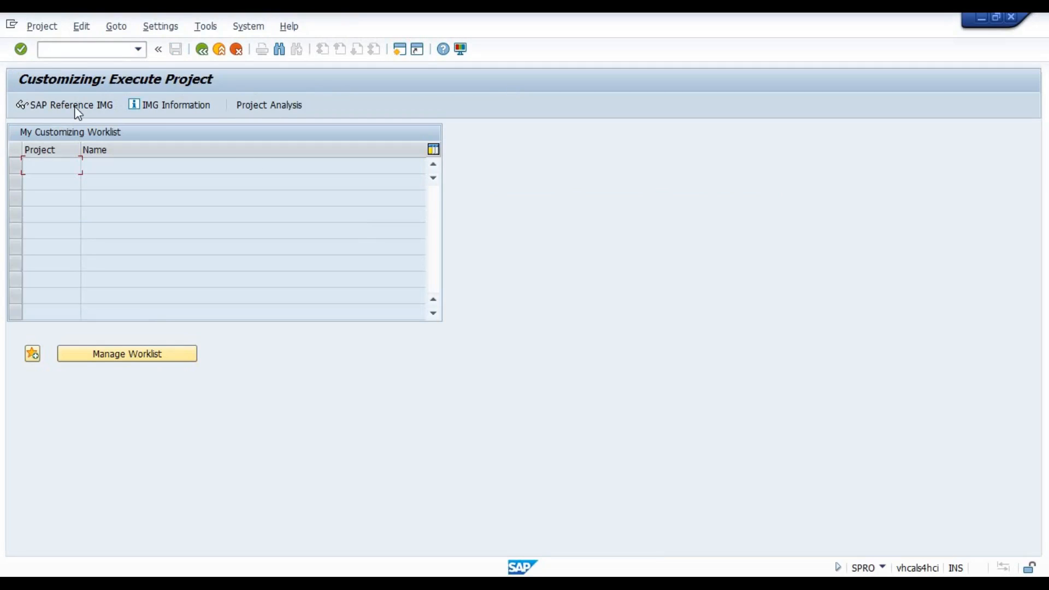
left_click(74, 106)
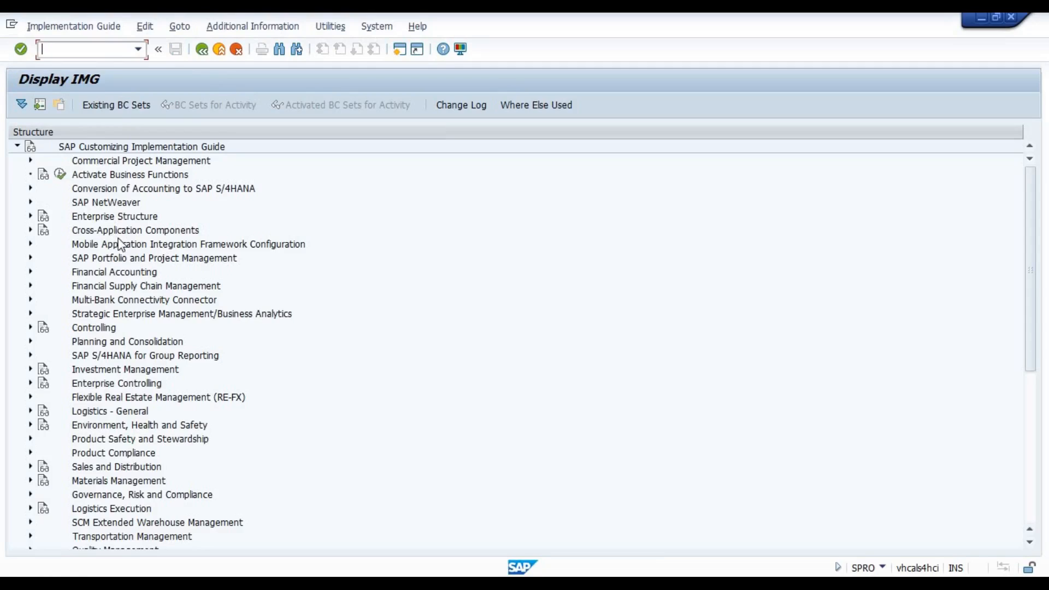
double_click(117, 276)
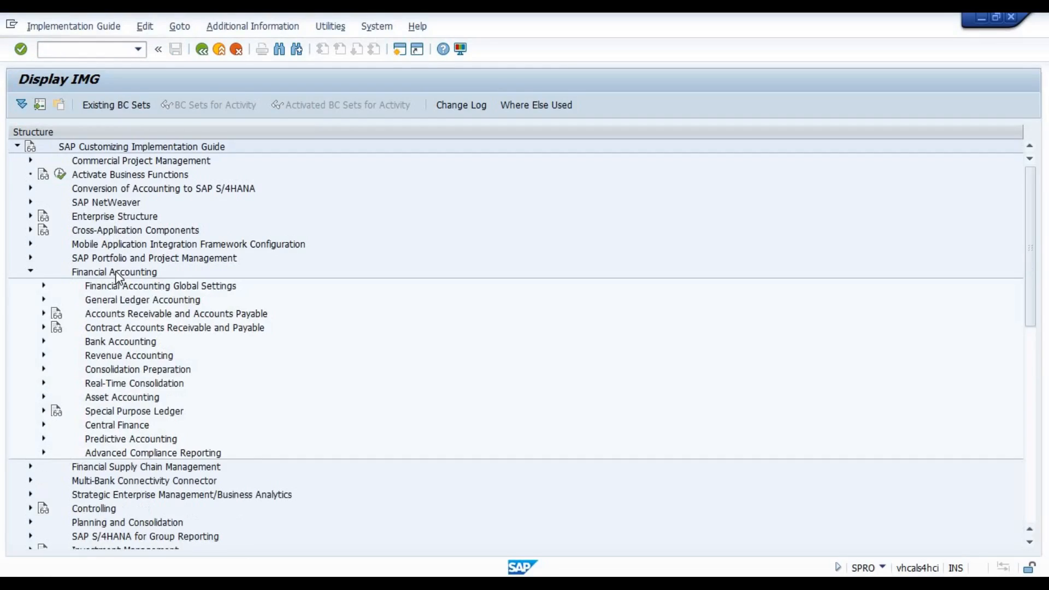
double_click(120, 314)
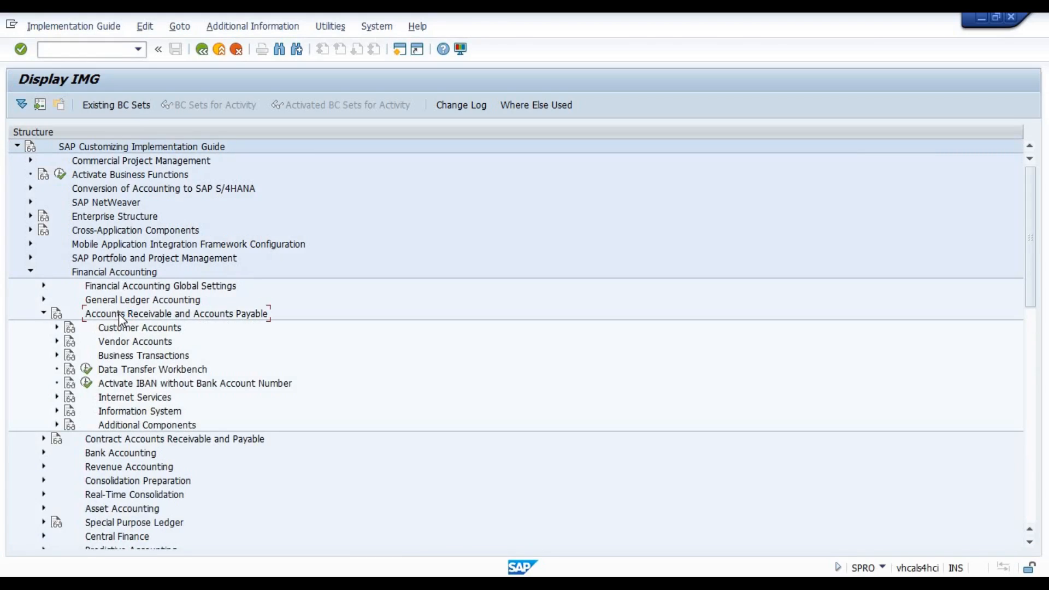
Expand Customer Accounts through Master Data to Preparations for Creating Customer Master Data.
left_click(128, 331)
left_click(108, 339)
double_click(138, 331)
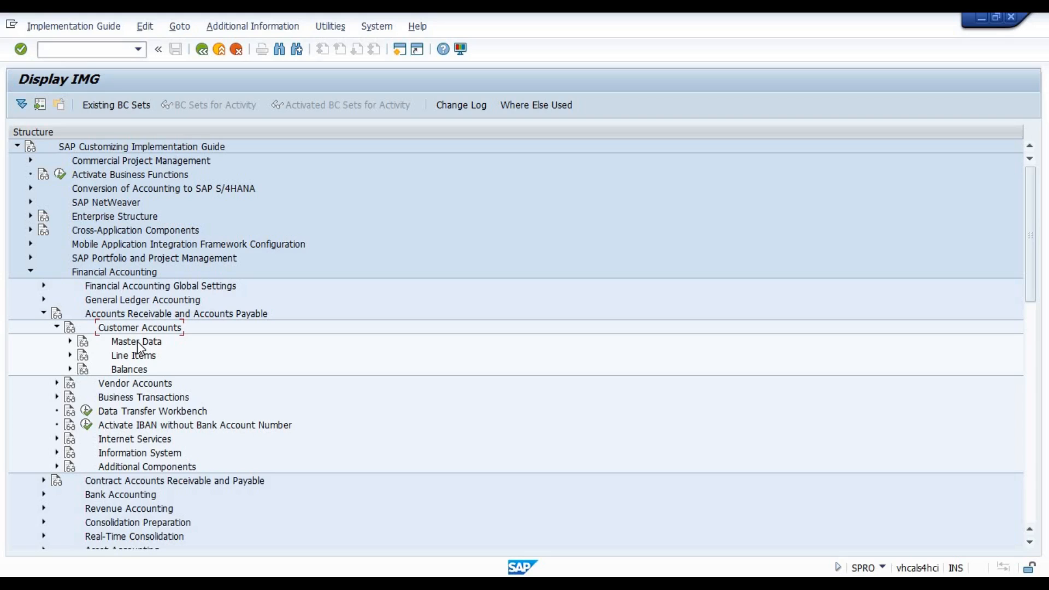
double_click(140, 346)
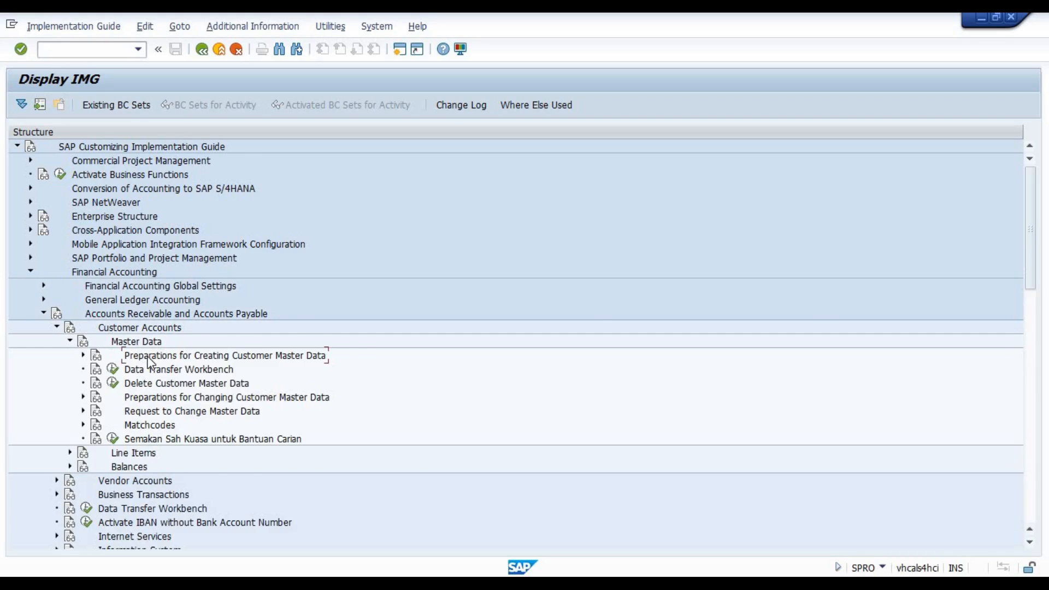
double_click(149, 357)
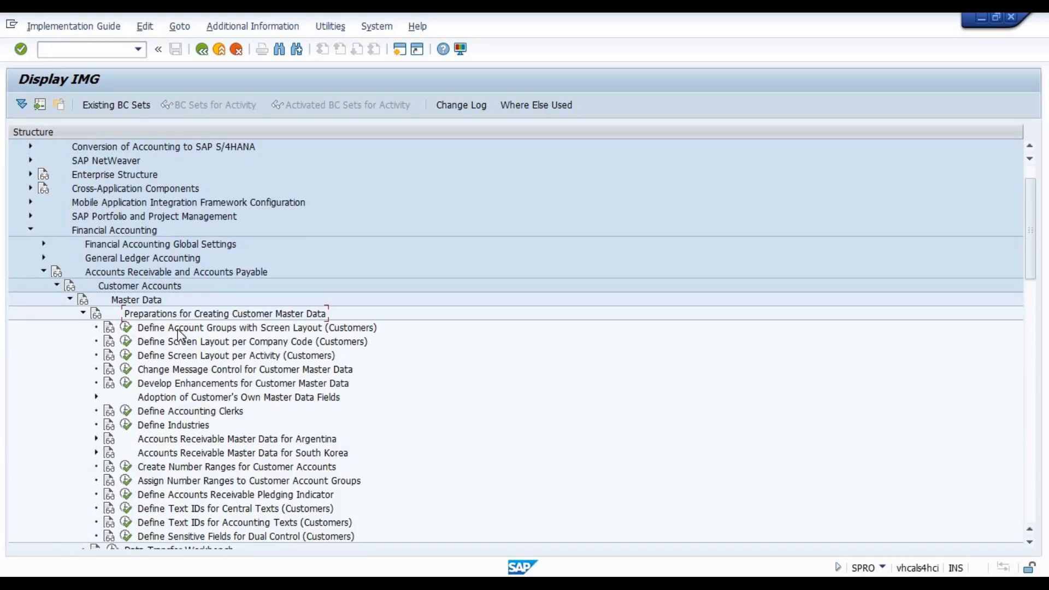
Open Define Account Groups with Screen Layout (Customers) and show the General Data field status groups of account group 0005.
left_click(126, 328)
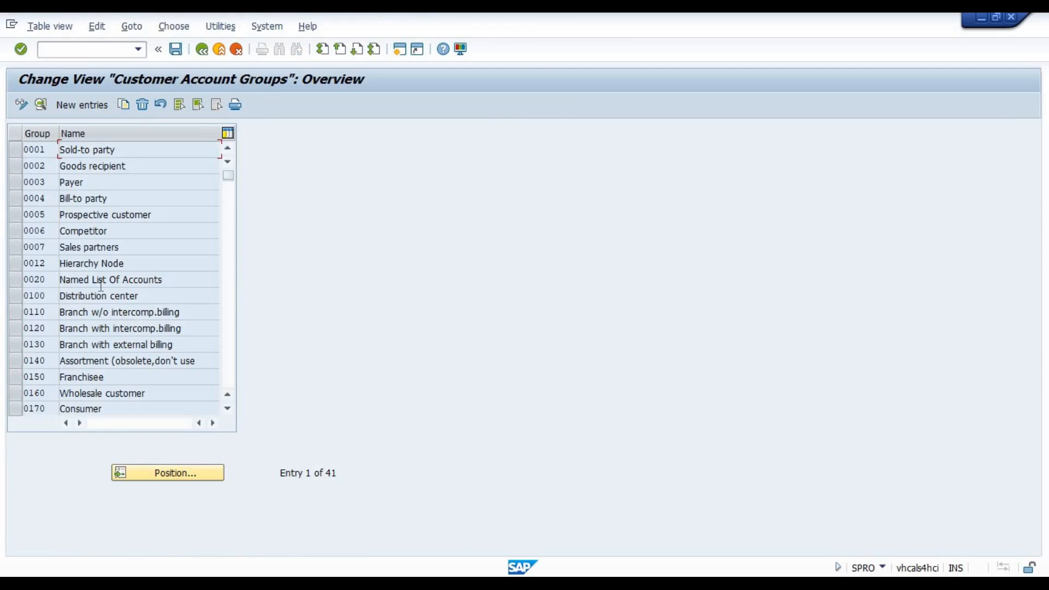
double_click(36, 215)
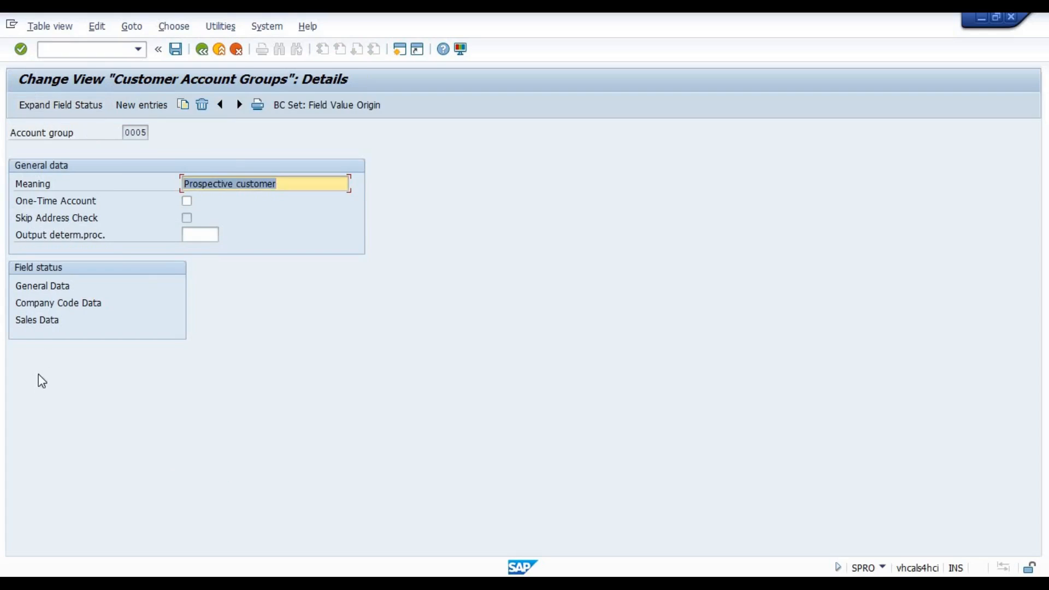
double_click(43, 286)
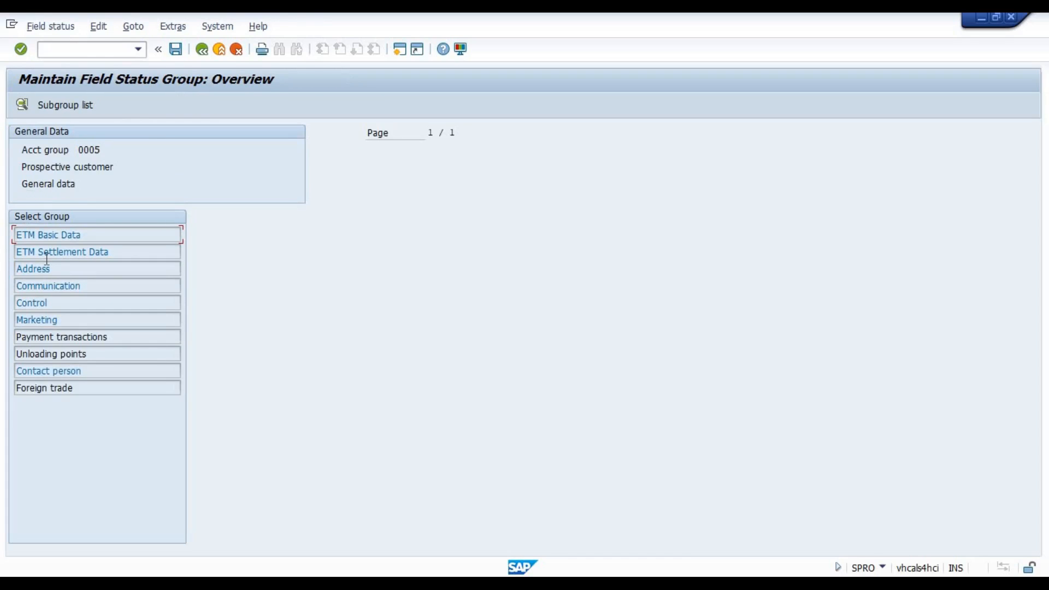
Show the ETM Settlement Data field status of account group 0005 and return to the customizing structure.
double_click(46, 252)
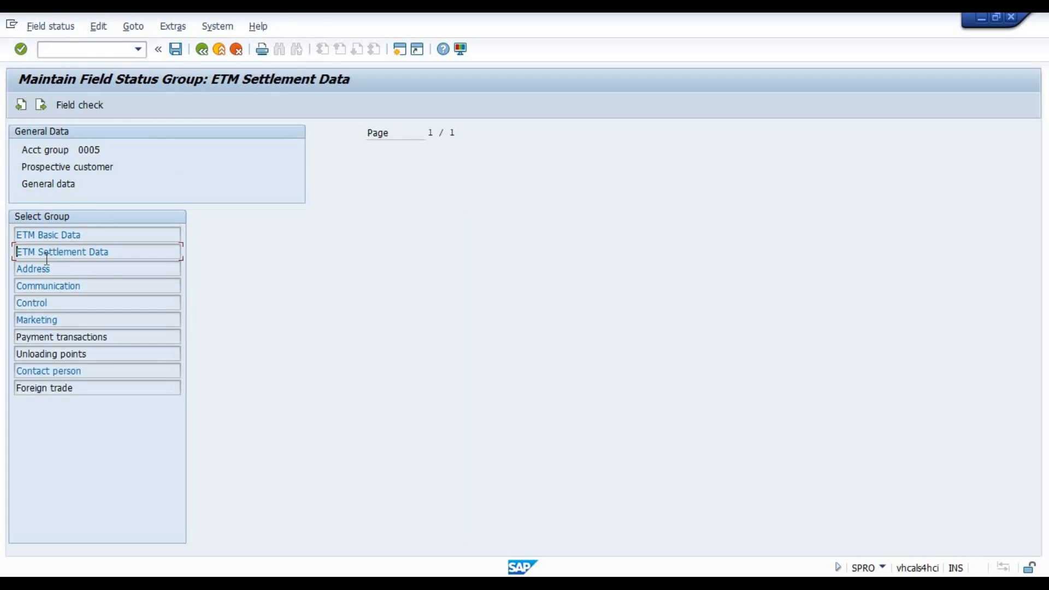
left_click(201, 52)
left_click(201, 52)
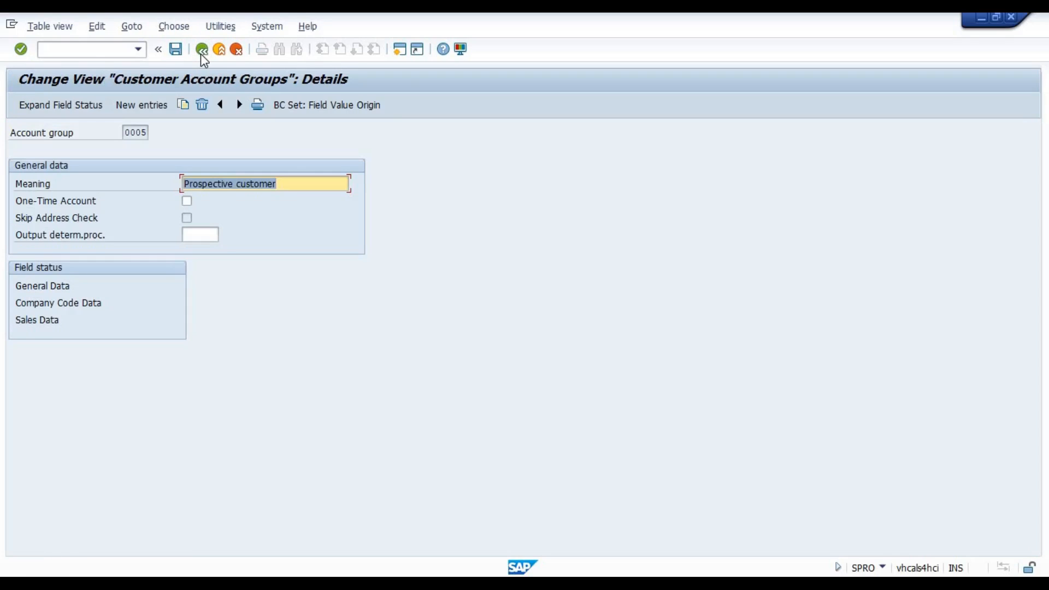
left_click(202, 49)
left_click(201, 51)
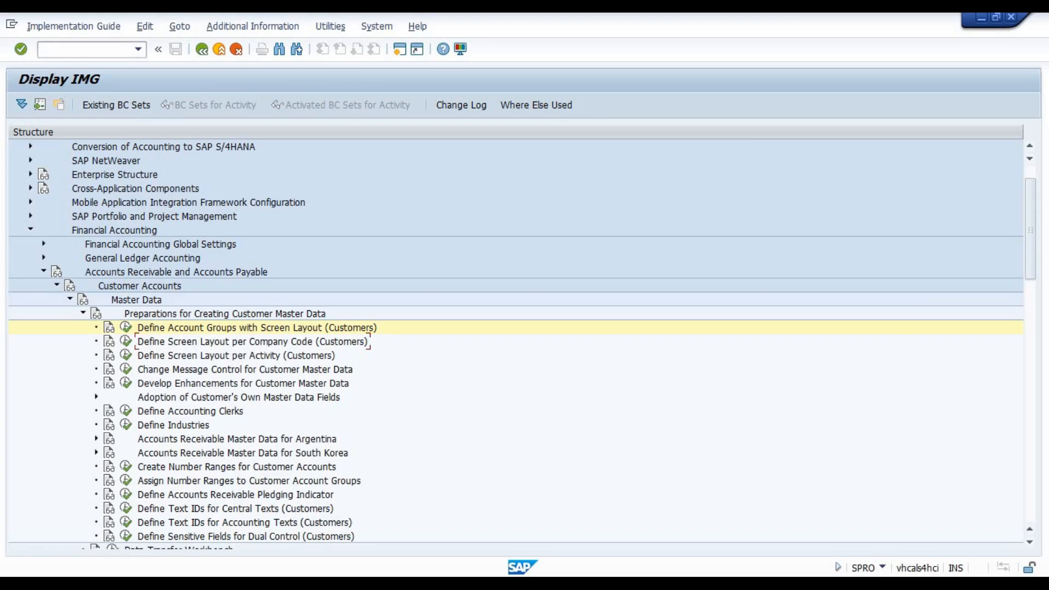
Switch to Excel, point out the Account group and Company code level notes, and return to SAP.
key("alt+Tab")
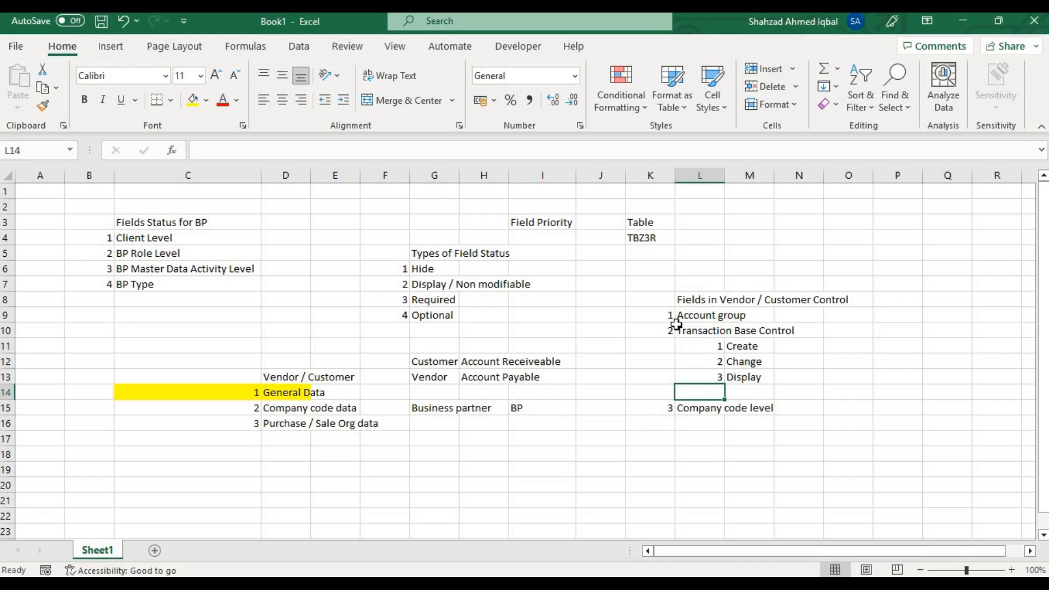
left_click(701, 316)
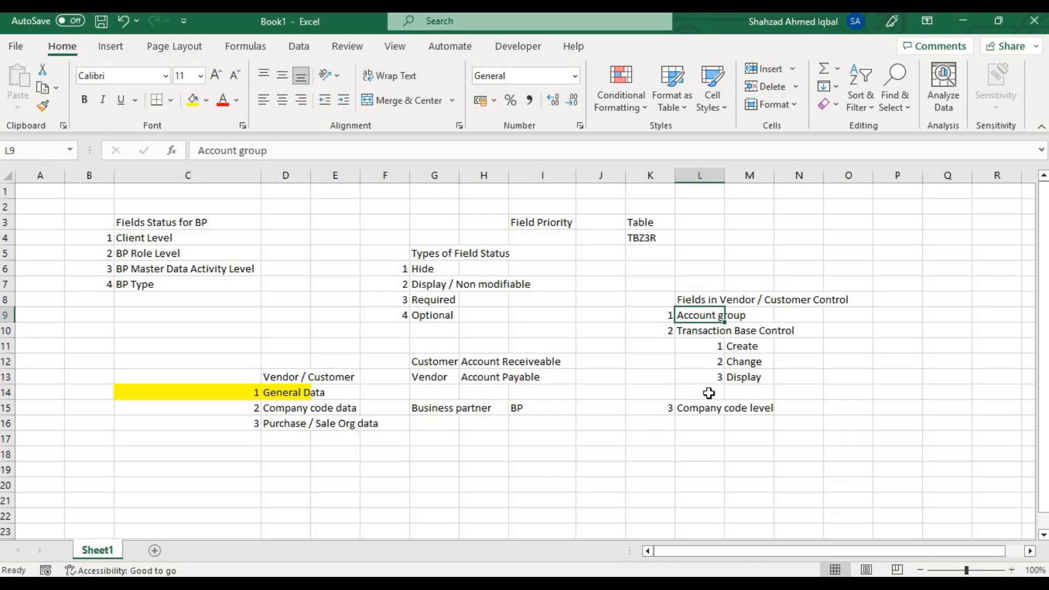
left_click(698, 412)
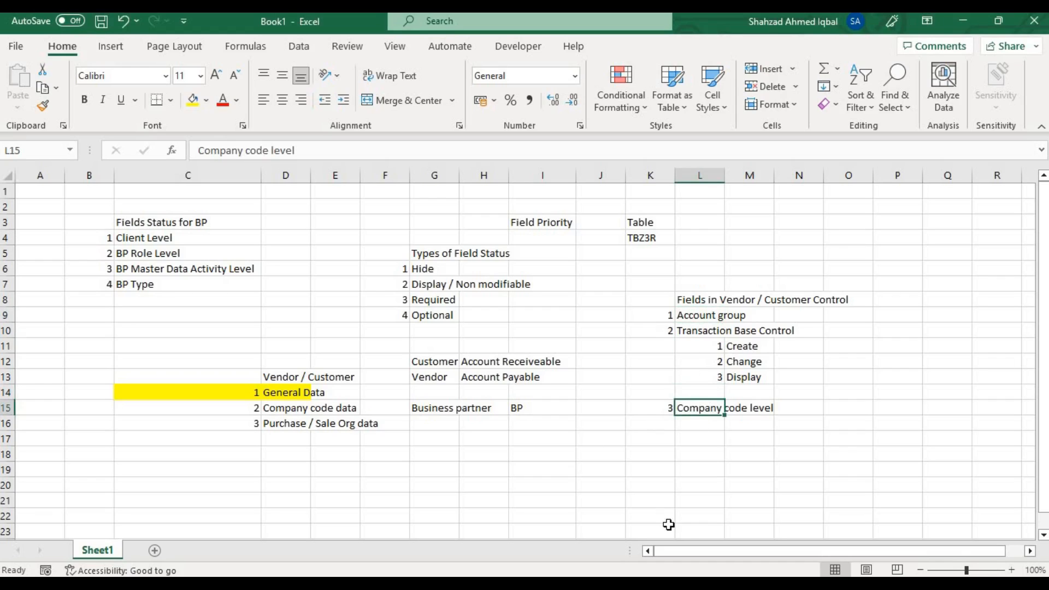
key("alt+Tab")
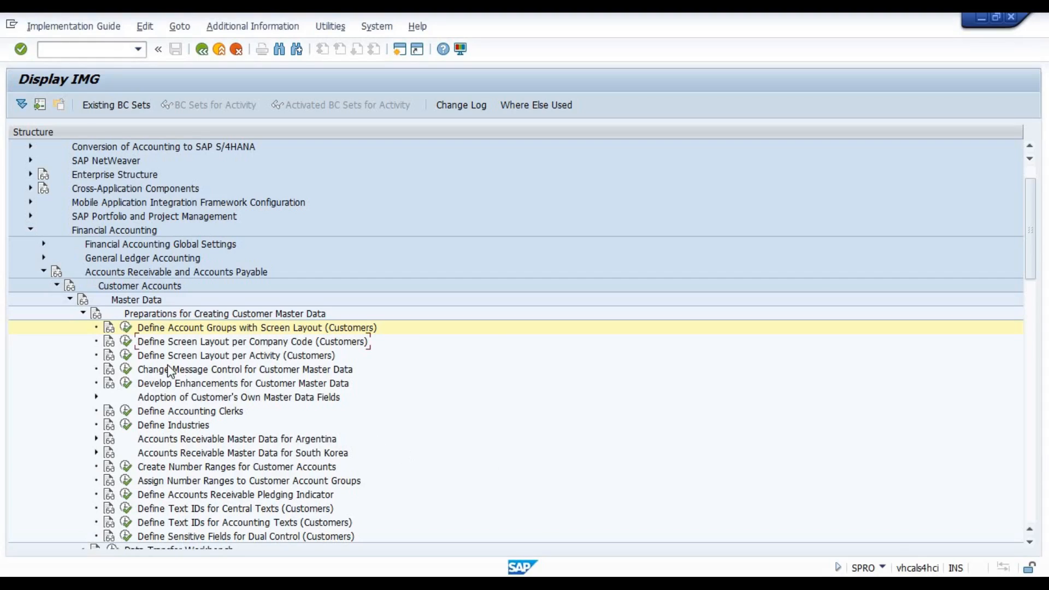
Open Define Screen Layout per Company Code (Customers) and add and save a new entry for company code 1101.
left_click(127, 342)
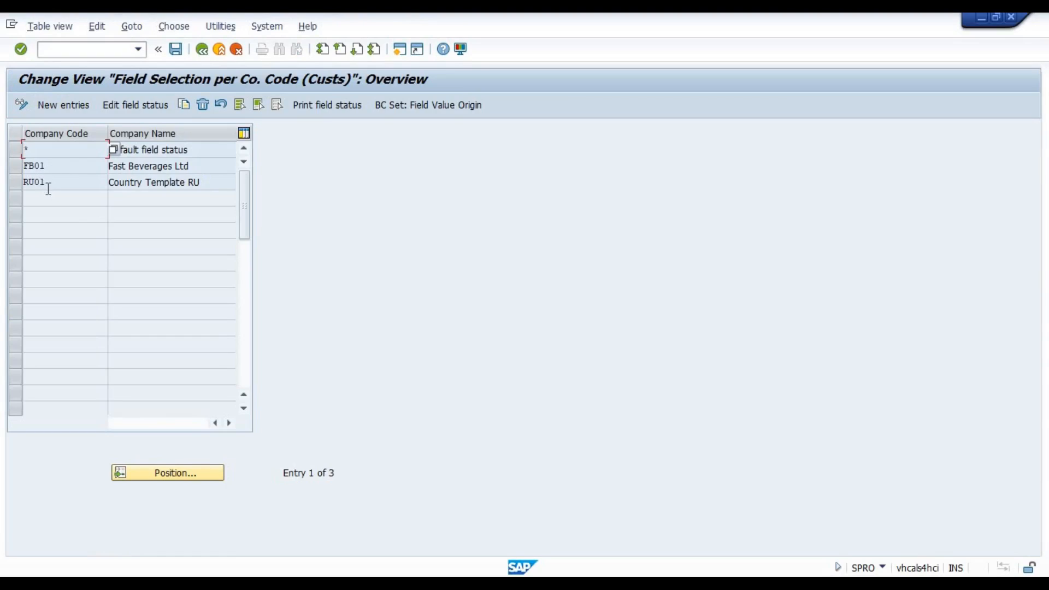
left_click(64, 104)
type("1101")
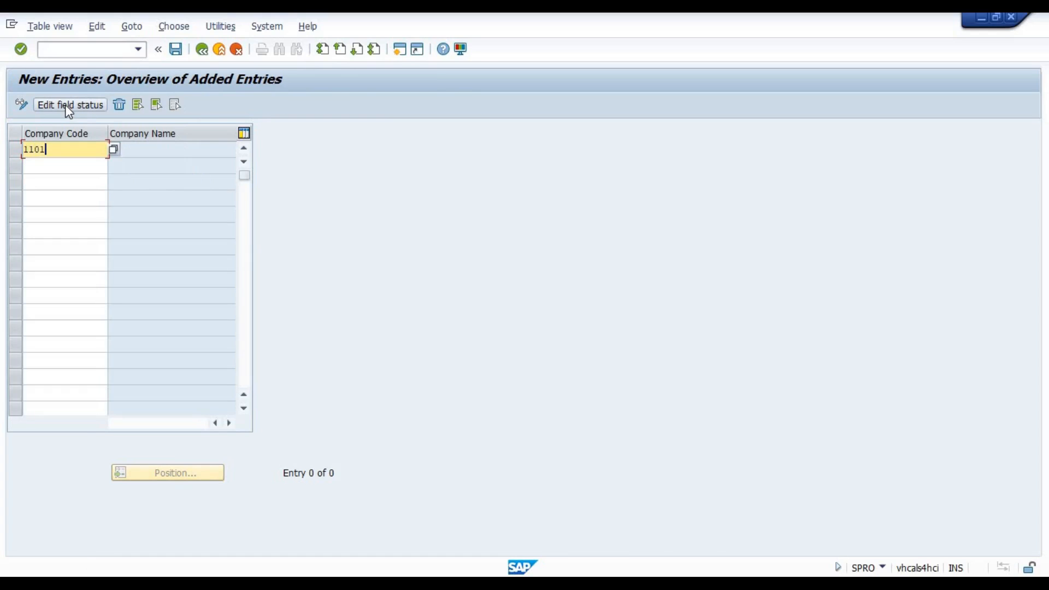
key("Return")
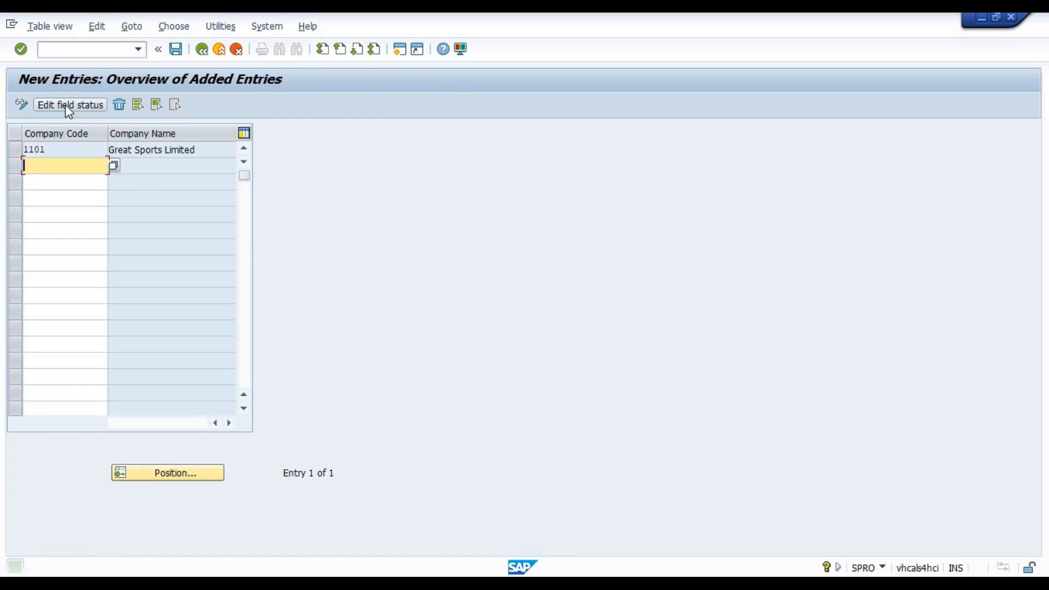
left_click(16, 147)
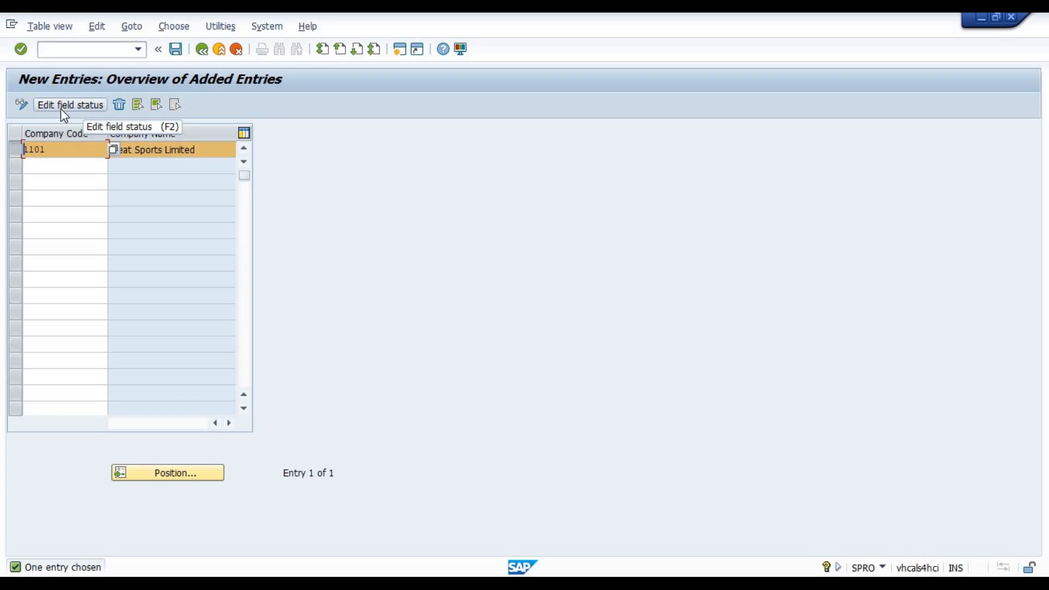
double_click(69, 153)
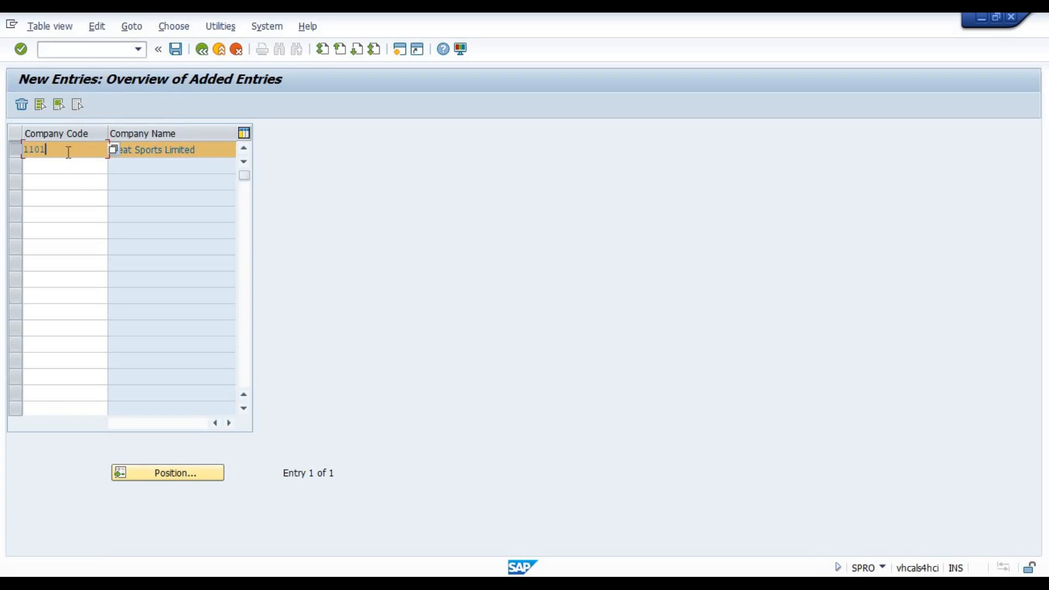
key("Return")
left_click(176, 49)
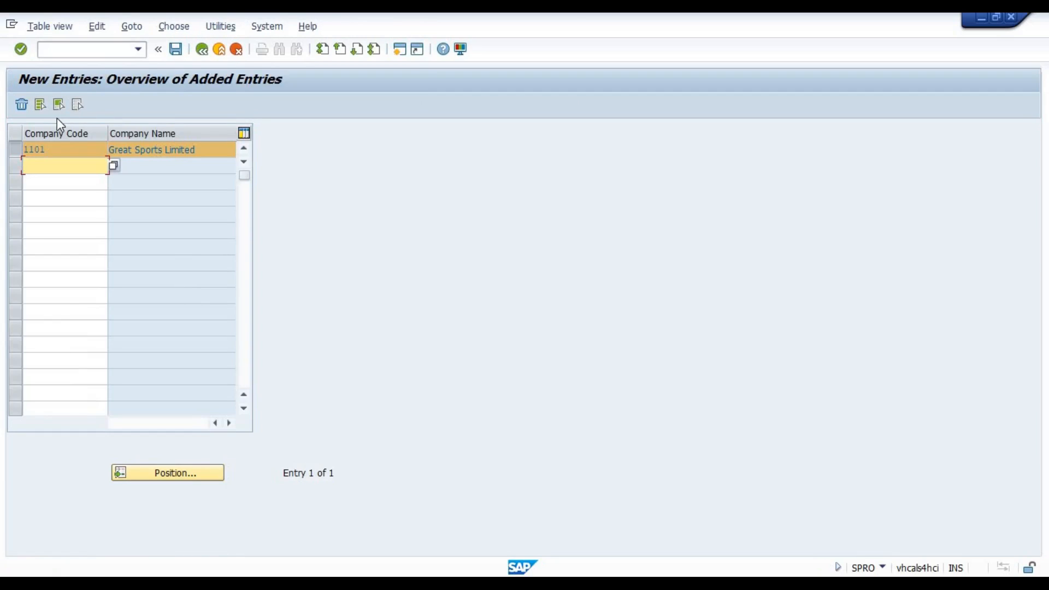
left_click(202, 49)
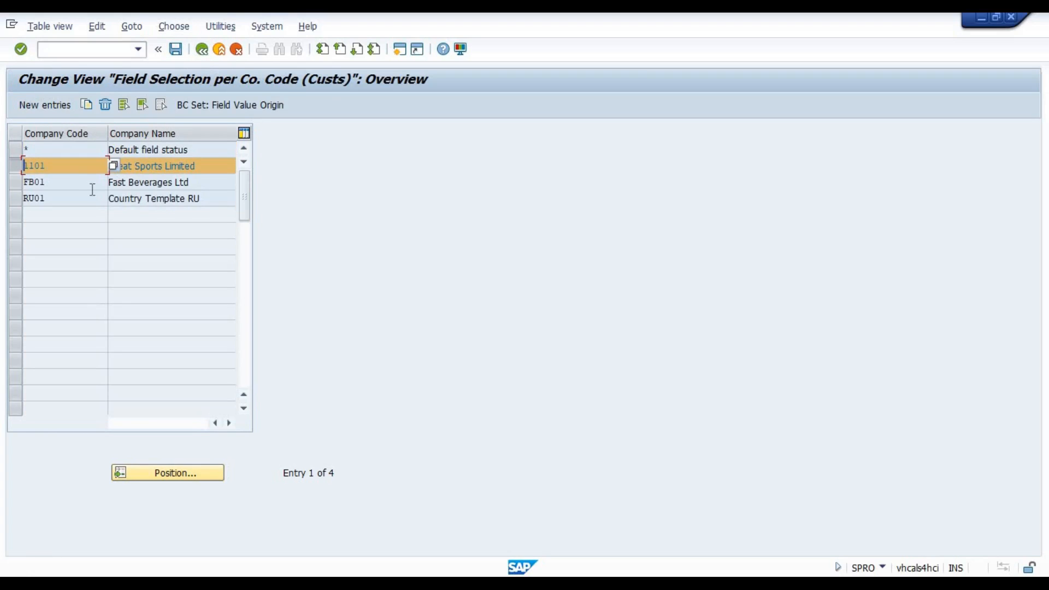
Open the Account management field status of company code 1101 and try required, optional and display for Reconciliation account.
double_click(151, 168)
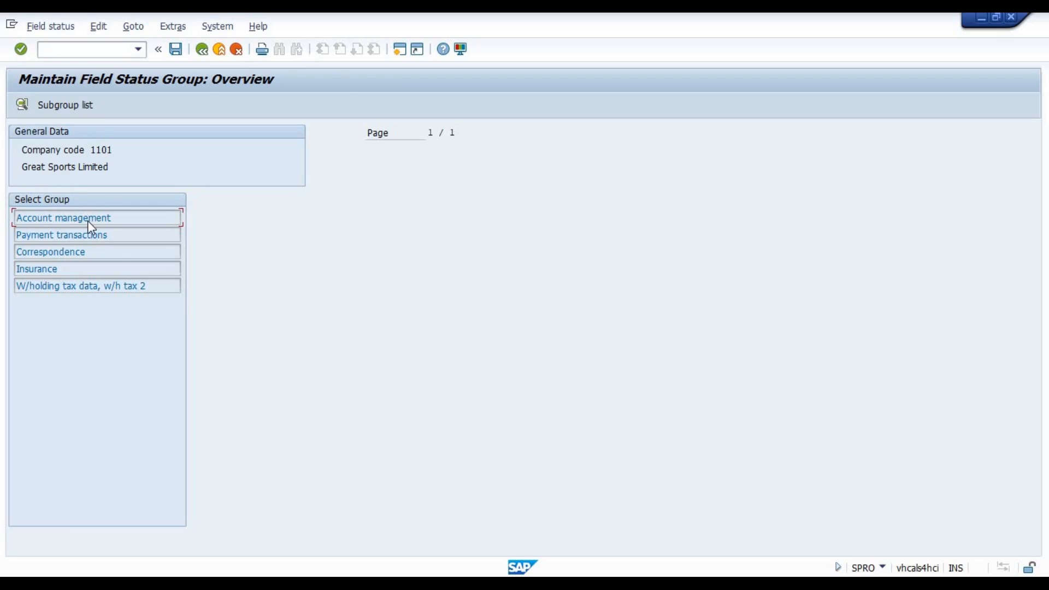
double_click(89, 220)
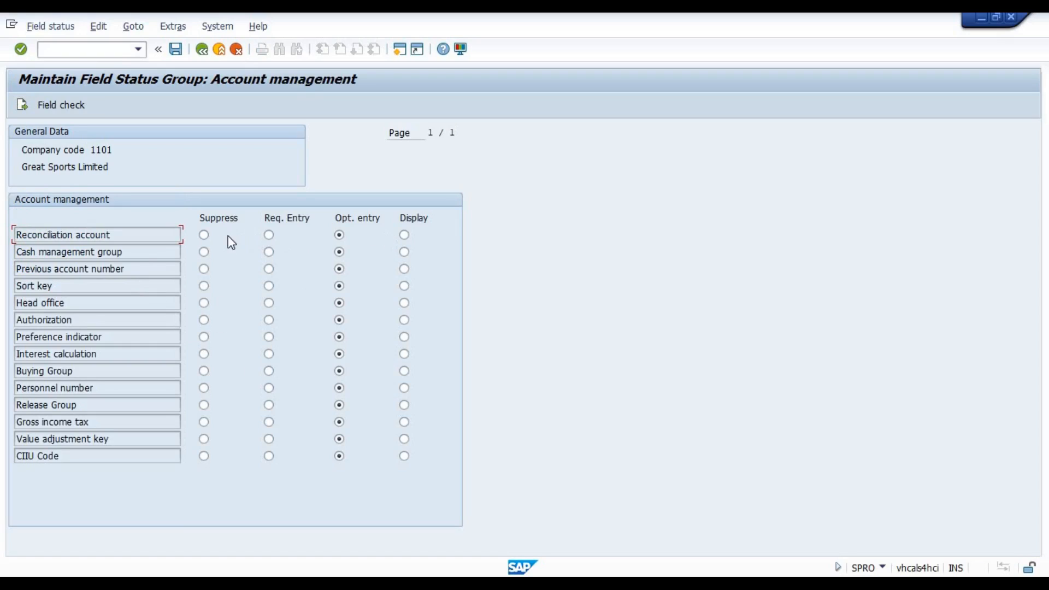
left_click(268, 236)
left_click(339, 235)
left_click(404, 235)
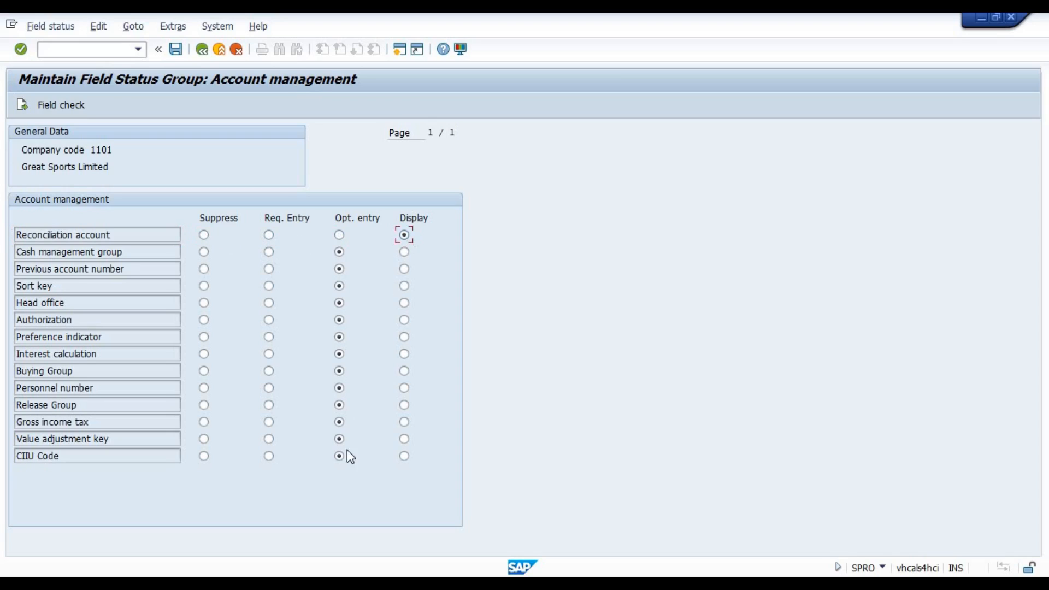
left_click(201, 50)
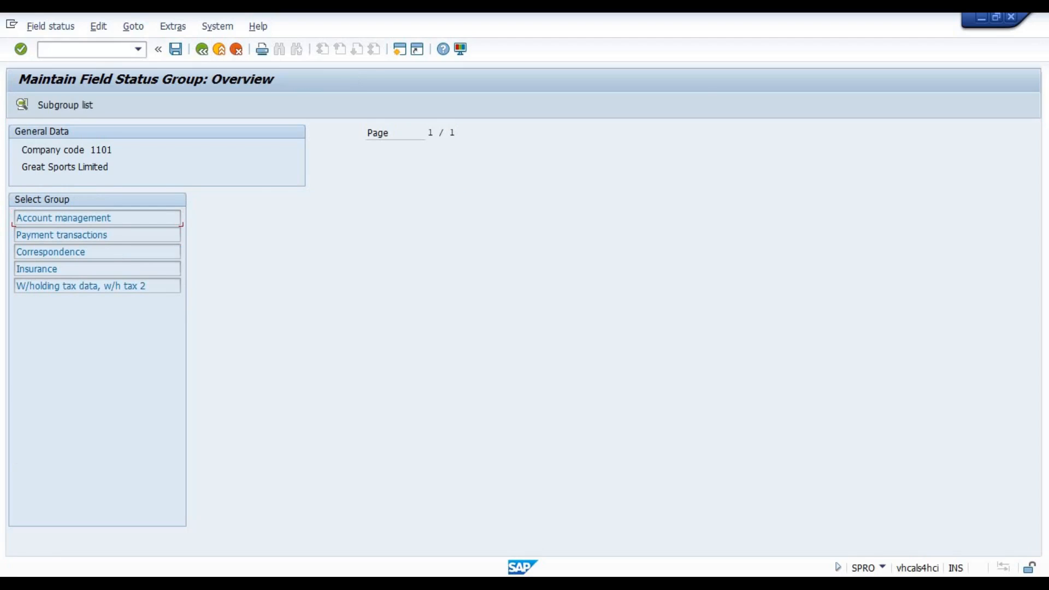
Point out the Transaction Base Control note in Excel, return to SAP and leave the company code screen layout.
key("alt+Tab")
left_click(687, 334)
key("alt+Tab")
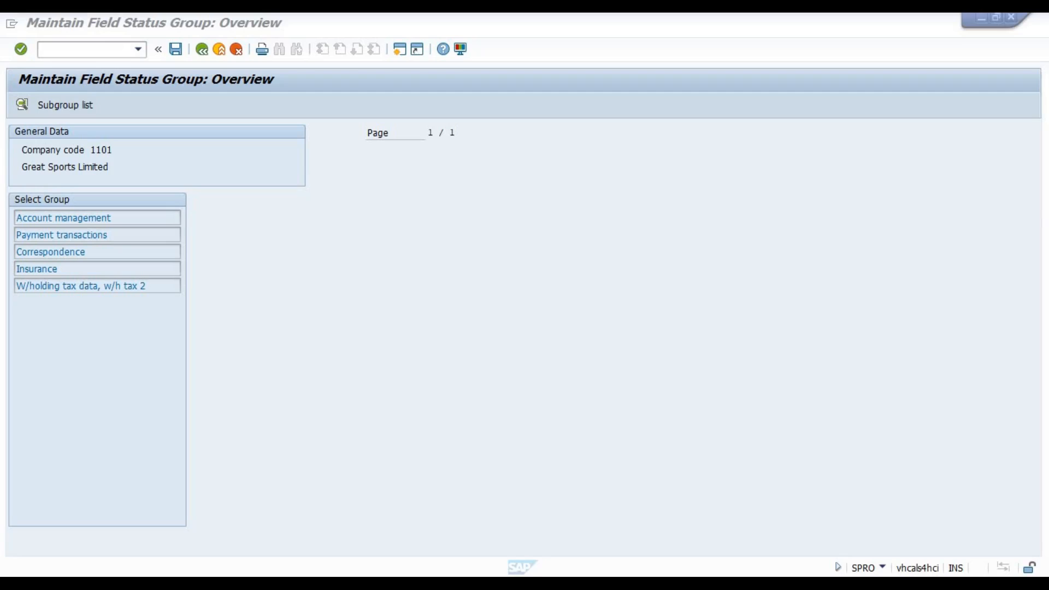
left_click(202, 50)
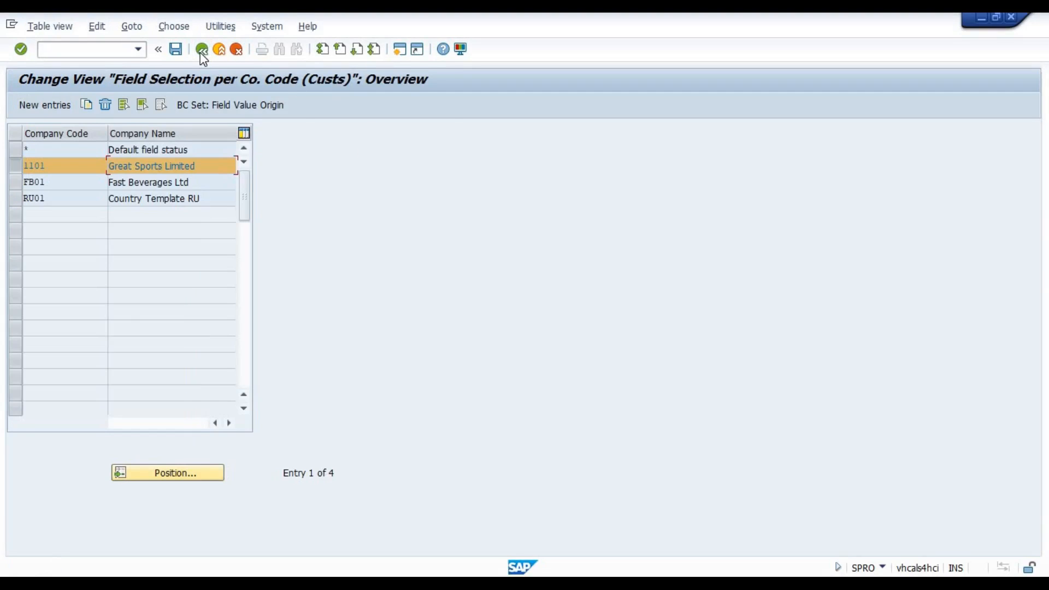
left_click(201, 52)
left_click(267, 293)
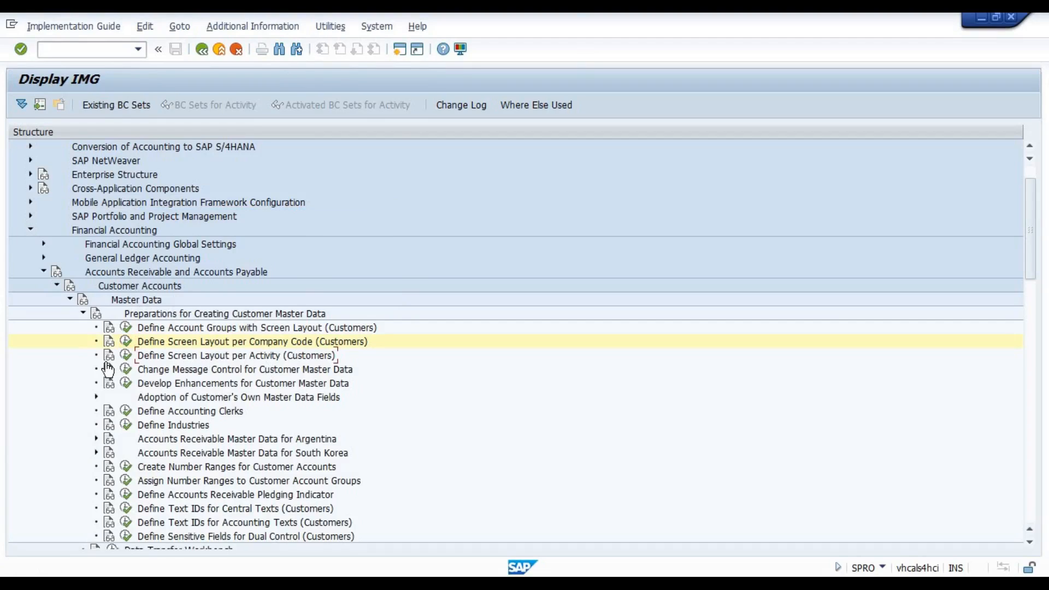
Open Define Screen Layout per Activity (Customers) and view the field status areas of Change Customer (Centrally).
left_click(127, 358)
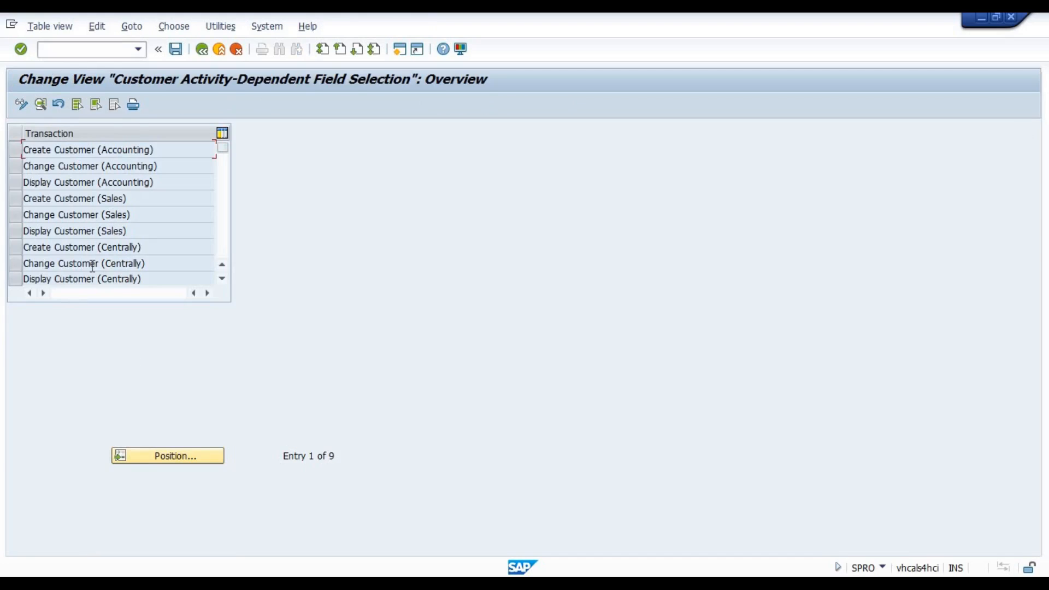
double_click(28, 153)
left_click_drag(24, 165, 49, 182)
double_click(51, 267)
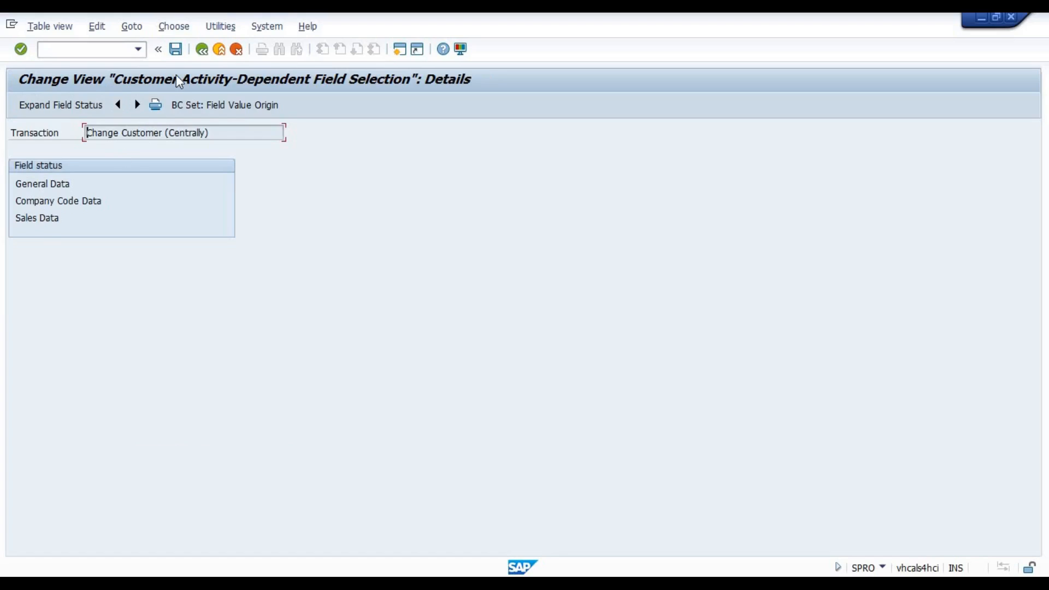
left_click(202, 49)
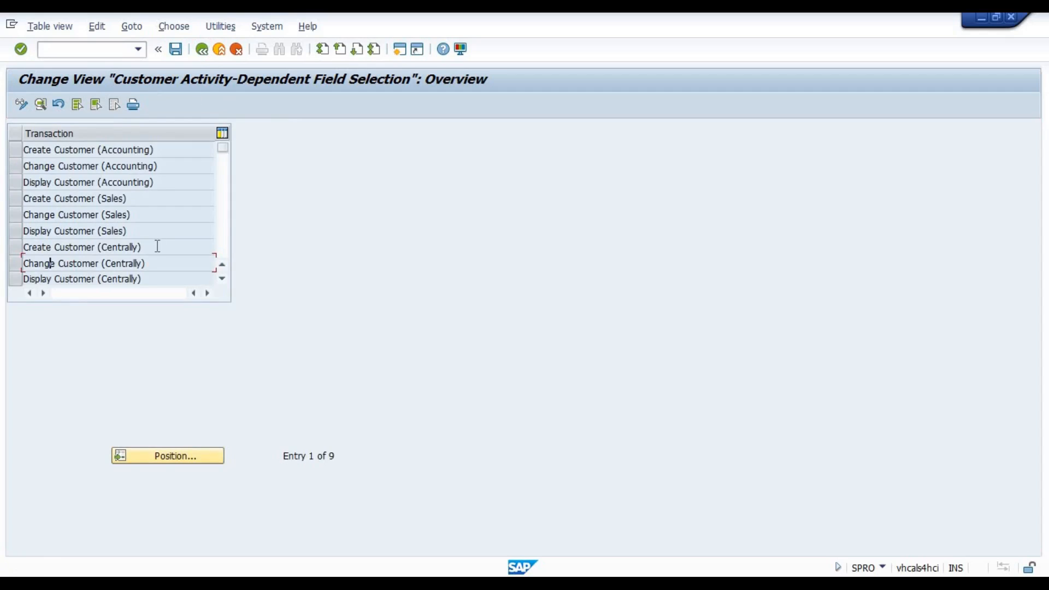
View the field status areas of the Change Customer (Sales) transaction and return to the transaction overview.
double_click(74, 215)
left_click(37, 186)
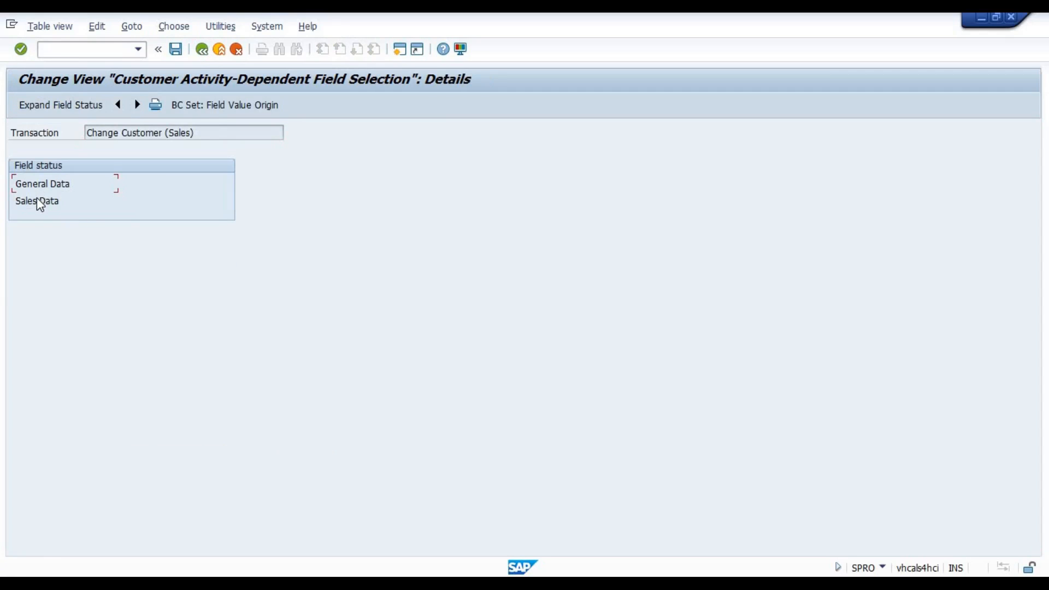
left_click(201, 51)
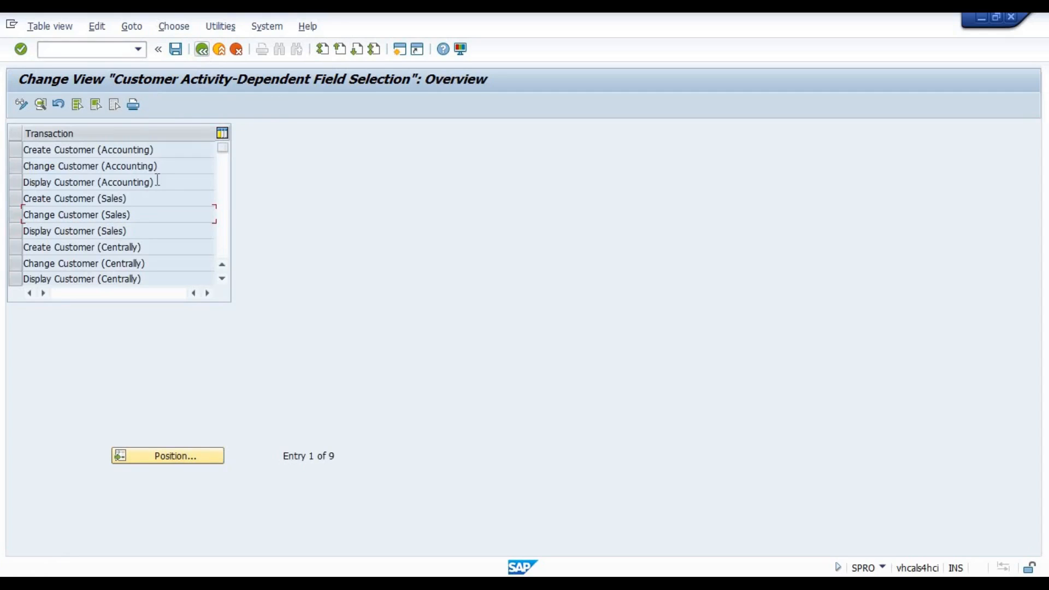
Show the Address field status under General Data for Change Customer (Accounting) and return to the customizing structure.
double_click(88, 165)
left_click(54, 185)
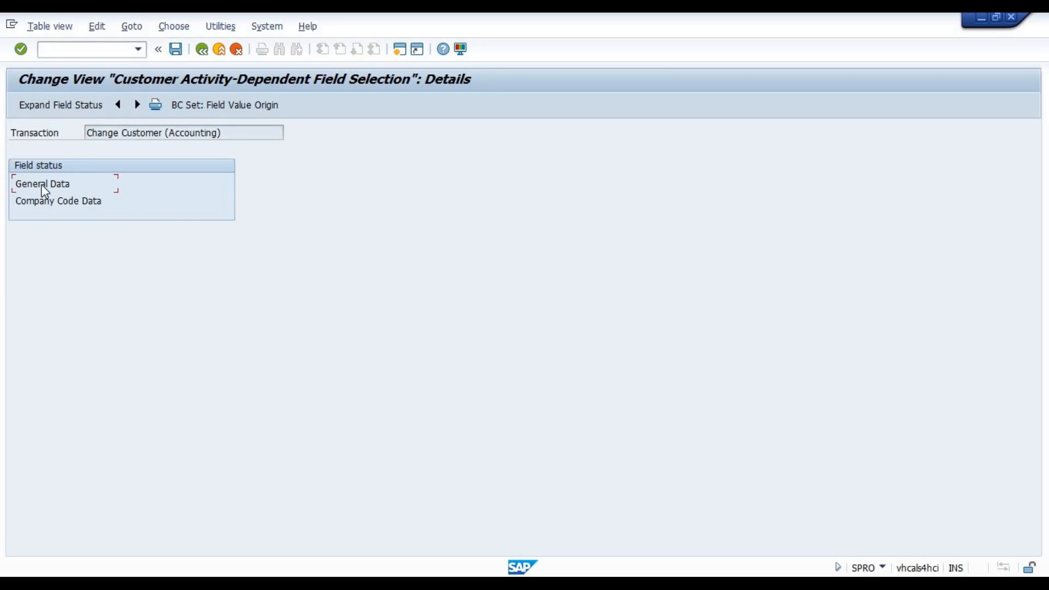
double_click(42, 186)
double_click(40, 253)
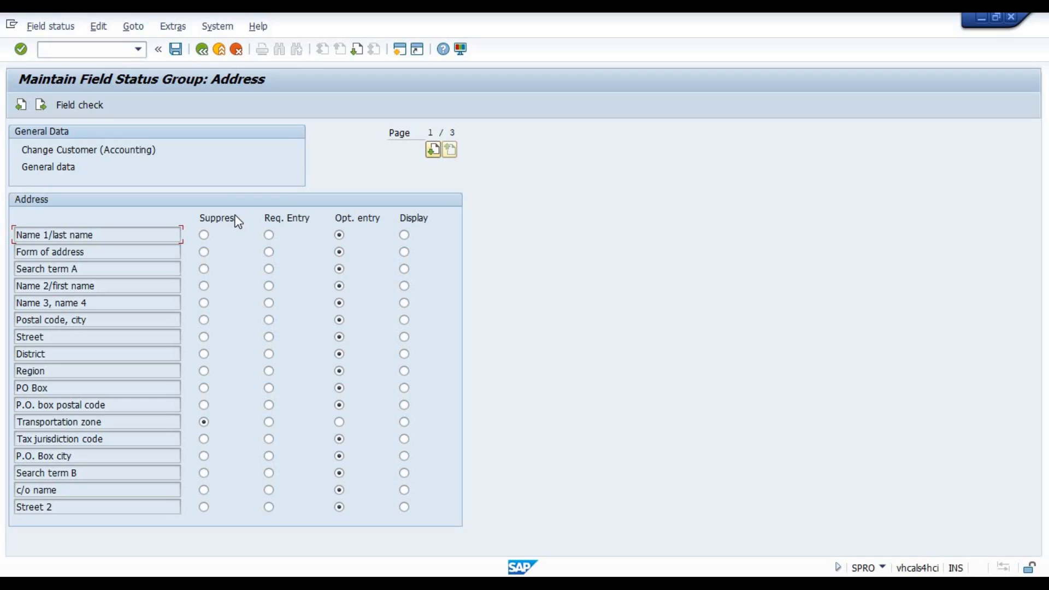
left_click(205, 54)
left_click(205, 54)
left_click(204, 54)
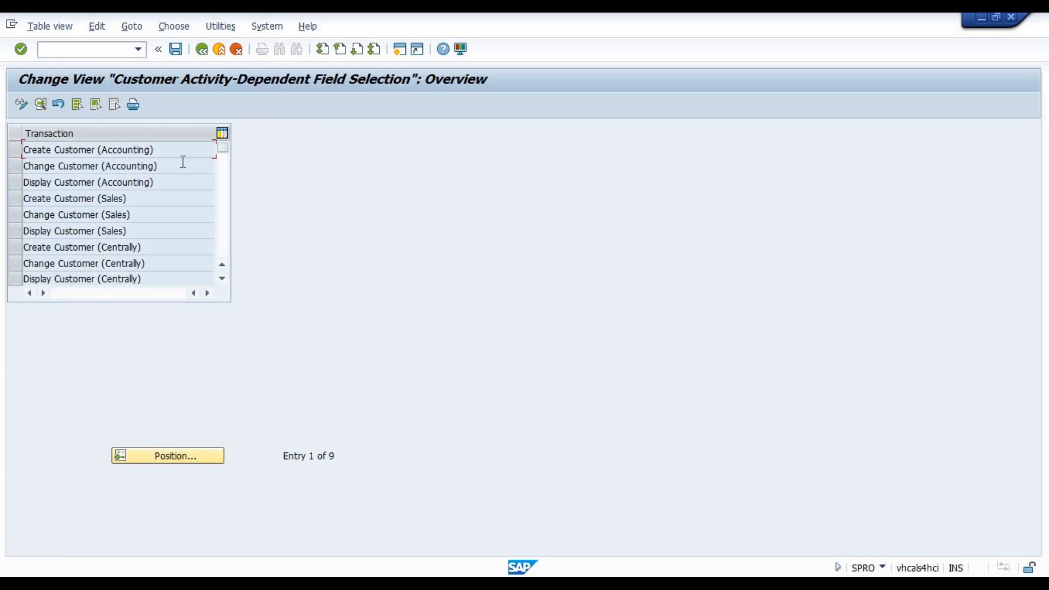
left_click(202, 52)
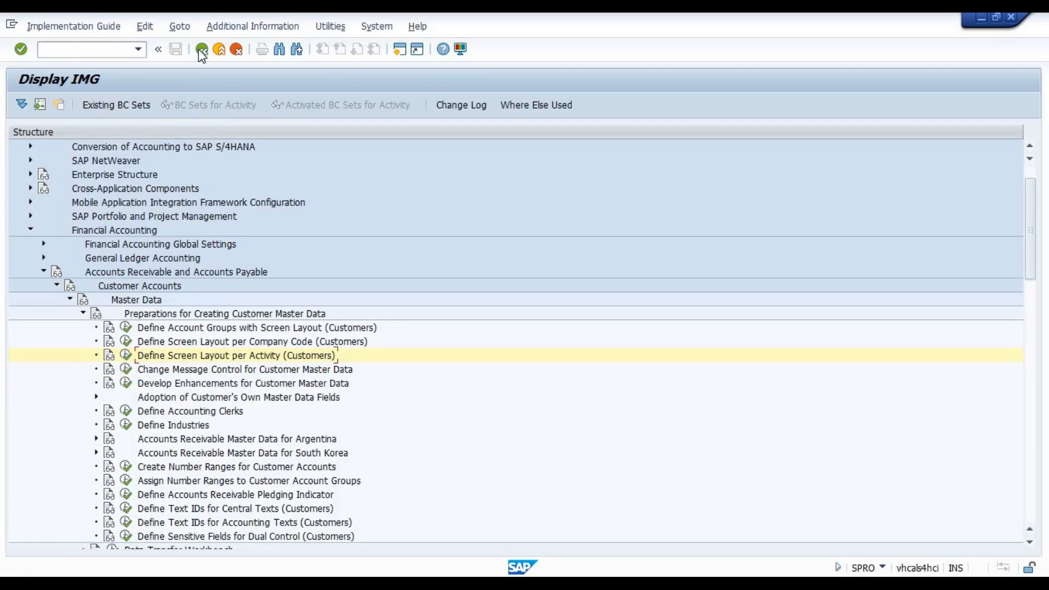
Collapse the Customer Accounts nodes and expand Vendor Accounts through Master Data to Preparations for Creating Vendor Master Data.
left_click(83, 314)
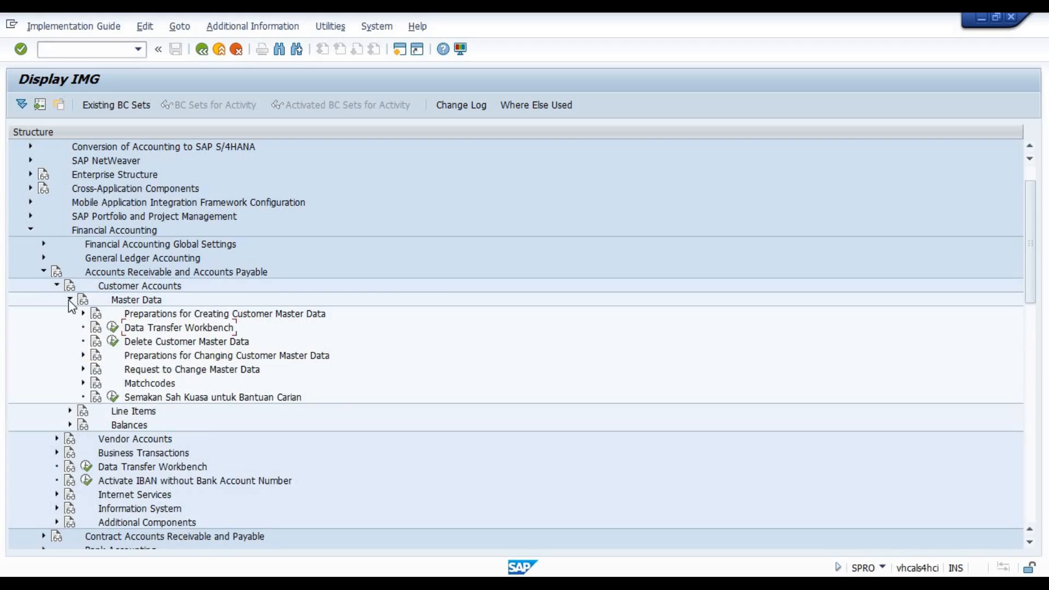
left_click(70, 300)
left_click(56, 286)
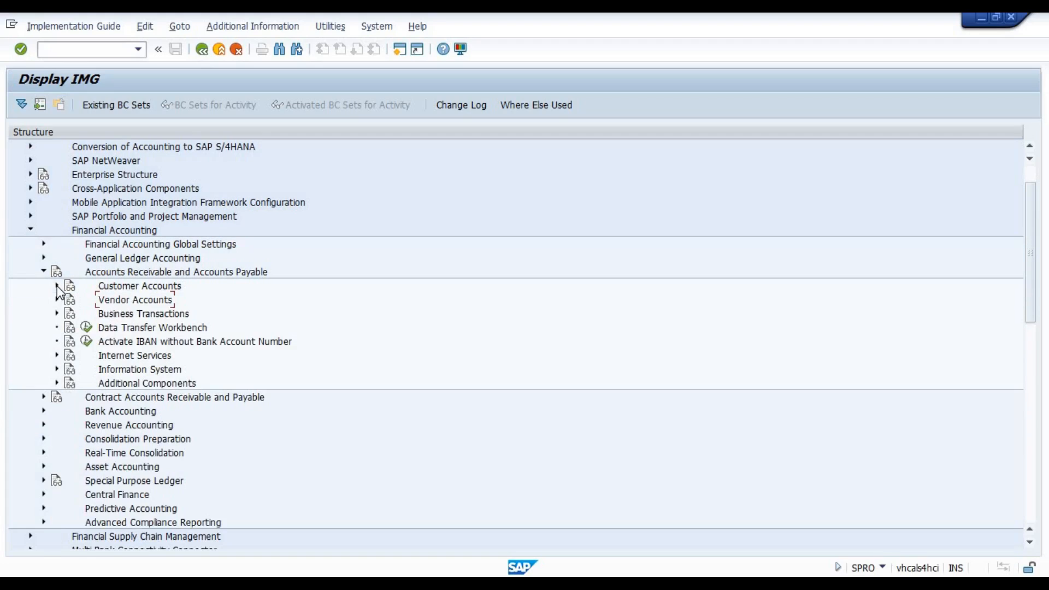
left_click(57, 300)
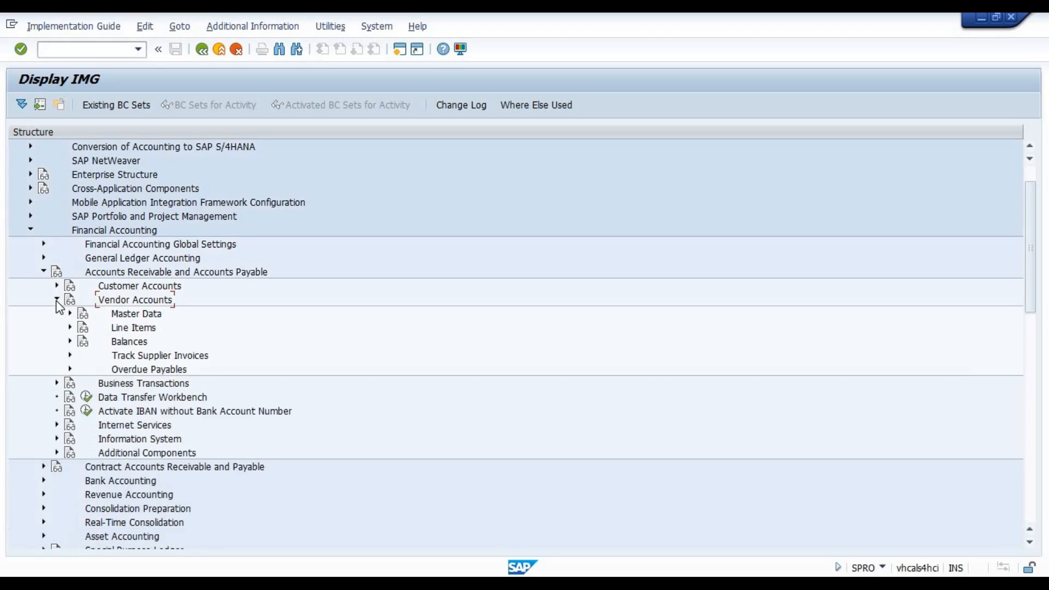
double_click(128, 315)
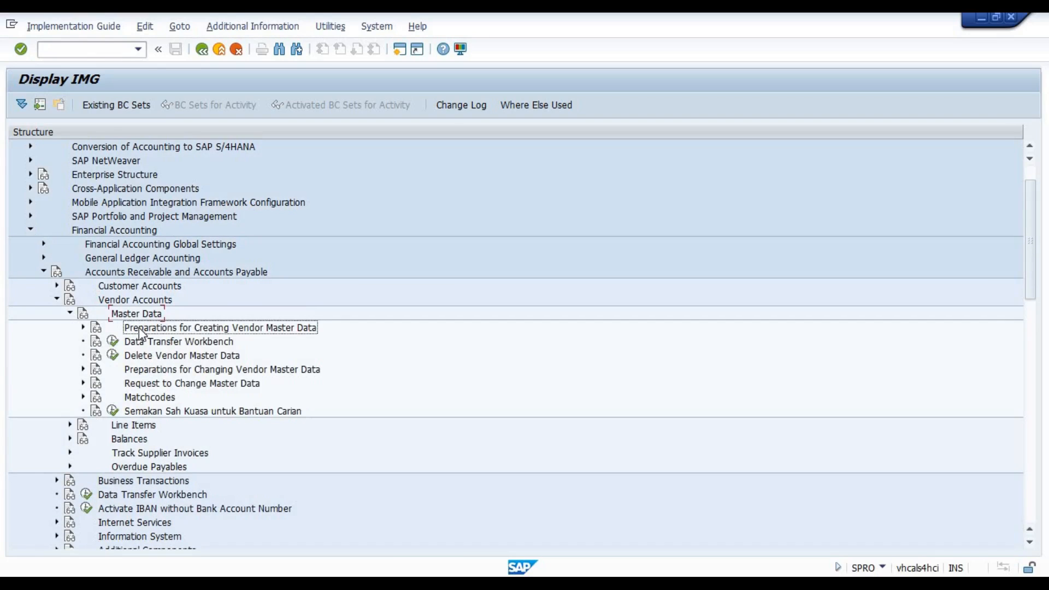
double_click(139, 330)
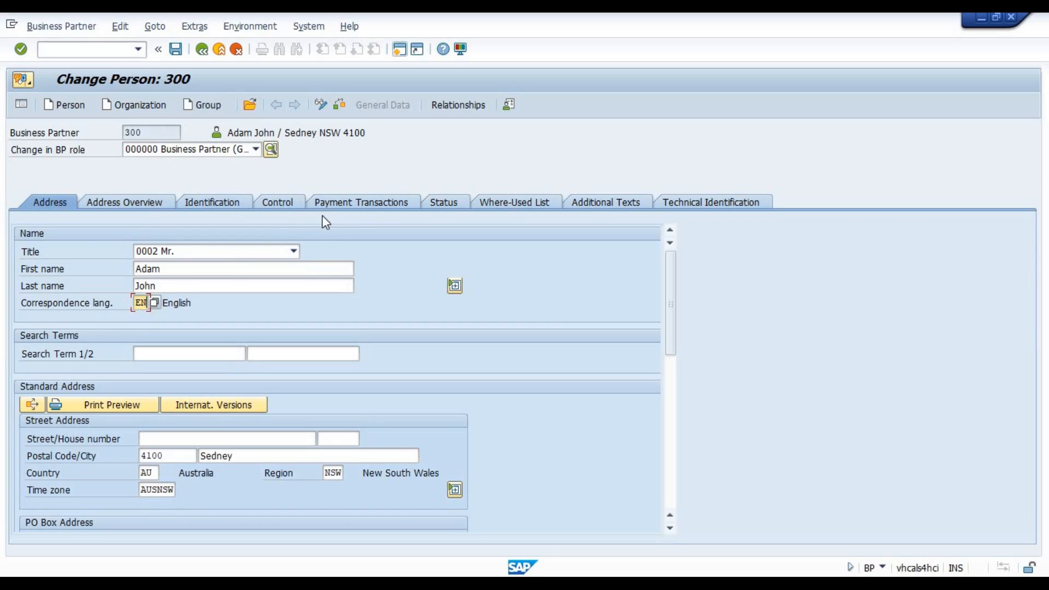
Switch the business partner to the FLVN00 FI Vendor role without saving the pending changes.
left_click(260, 145)
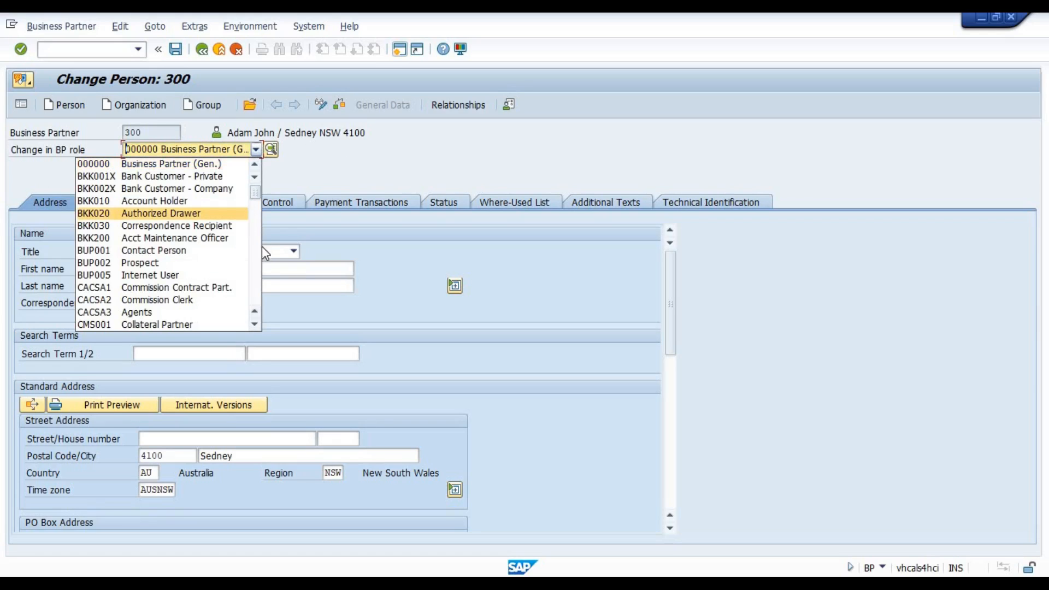
left_click(255, 289)
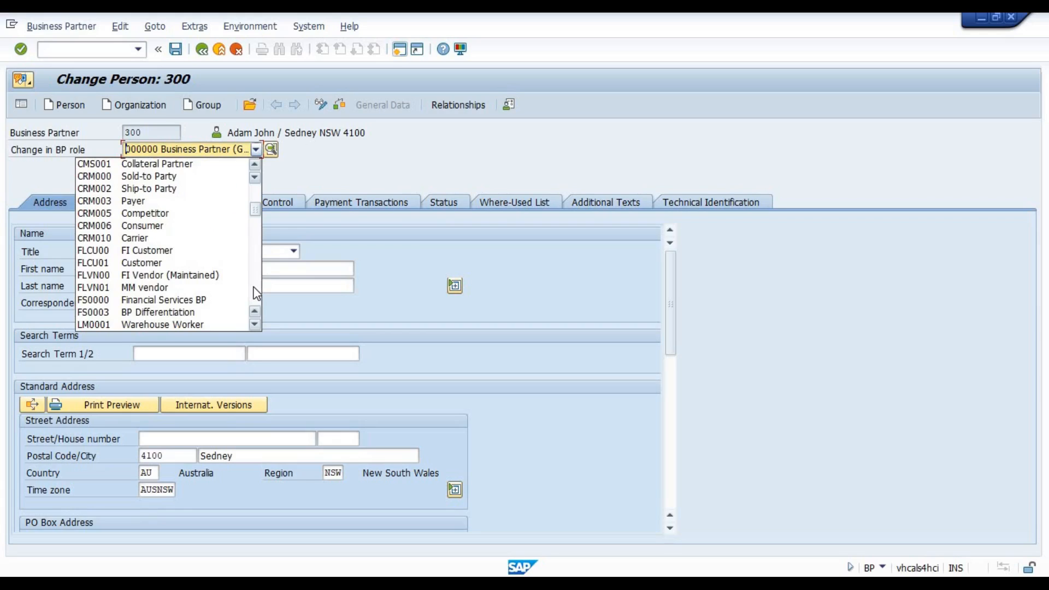
left_click(254, 293)
left_click(254, 293)
left_click(254, 293)
left_click(255, 294)
left_click(254, 293)
left_click(256, 195)
left_click(257, 195)
left_click(257, 195)
left_click(257, 195)
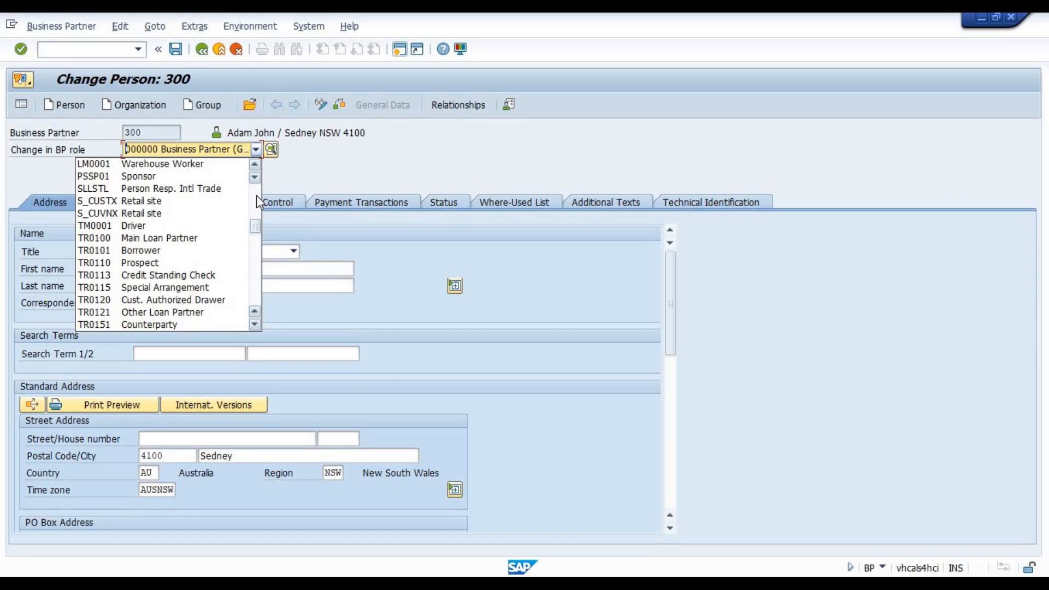
left_click(257, 195)
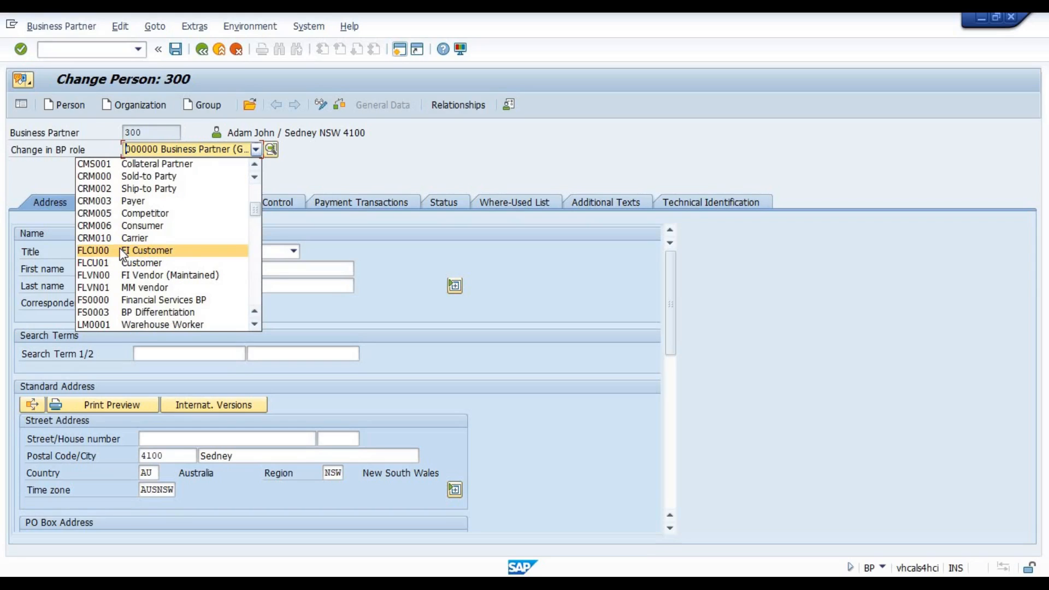
left_click(139, 277)
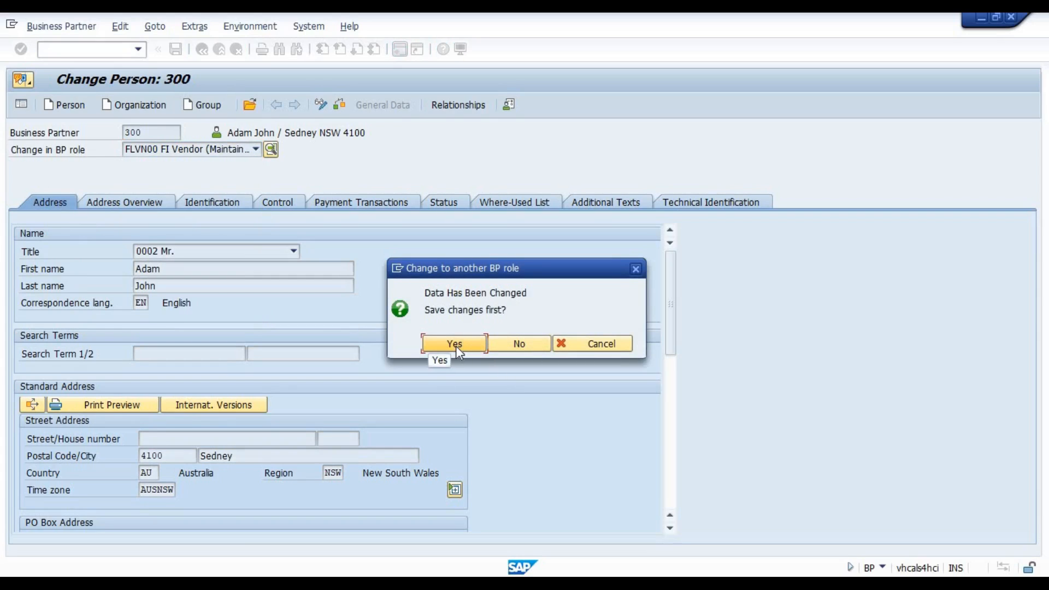
left_click(503, 349)
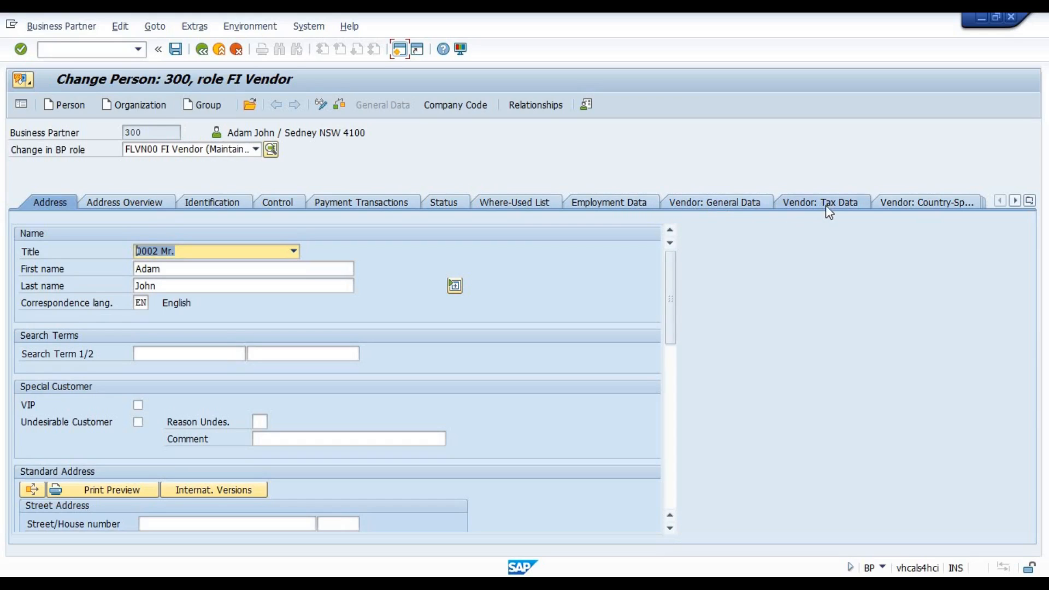
Show the vendor general data and vendor tax data, and switch the business partner to the FLVN01 MM vendor role.
left_click(714, 202)
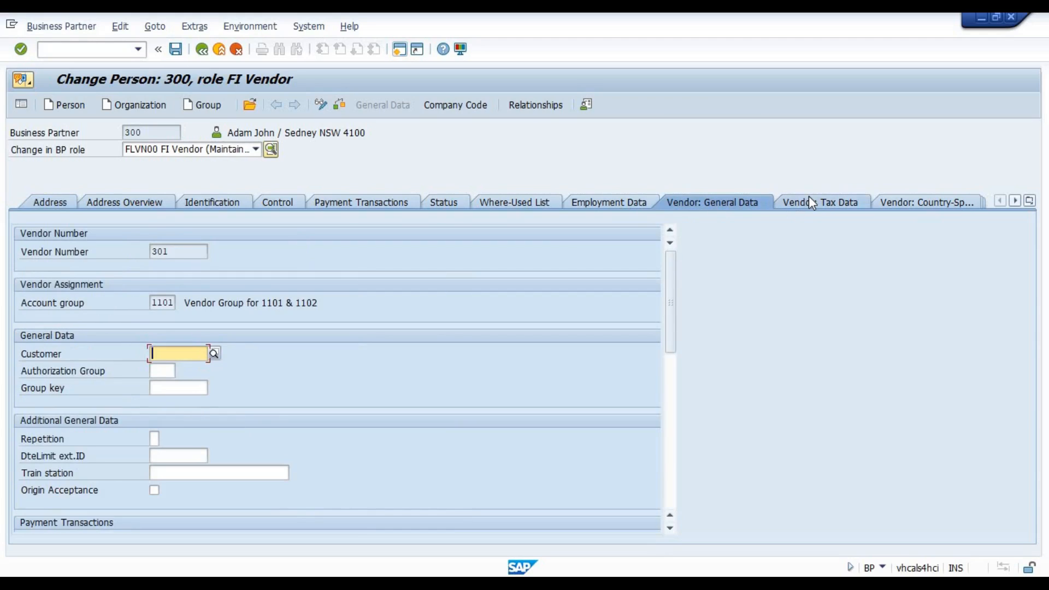
left_click(792, 201)
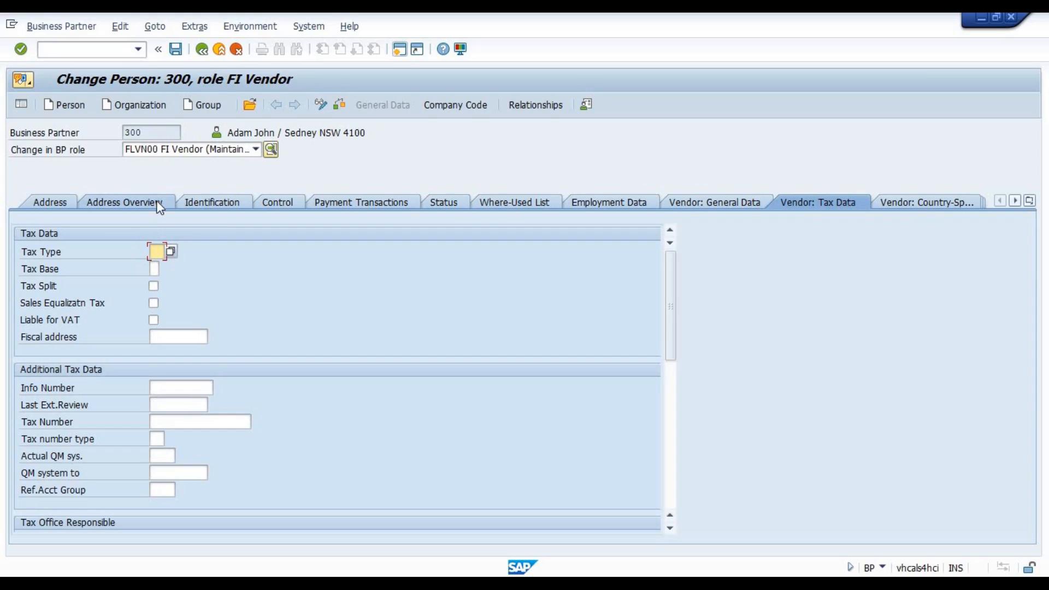
left_click(232, 152)
left_click(175, 175)
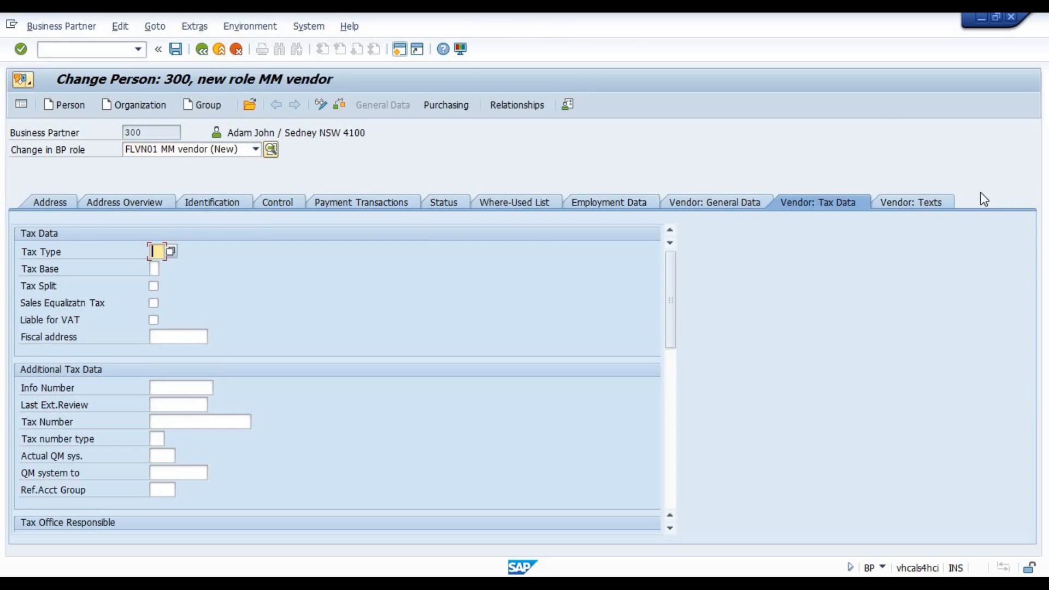
Switch the business partner to the FS0000 Financial Services BP role, saving the changes, and show its Financial Reporting Data.
left_click(217, 146)
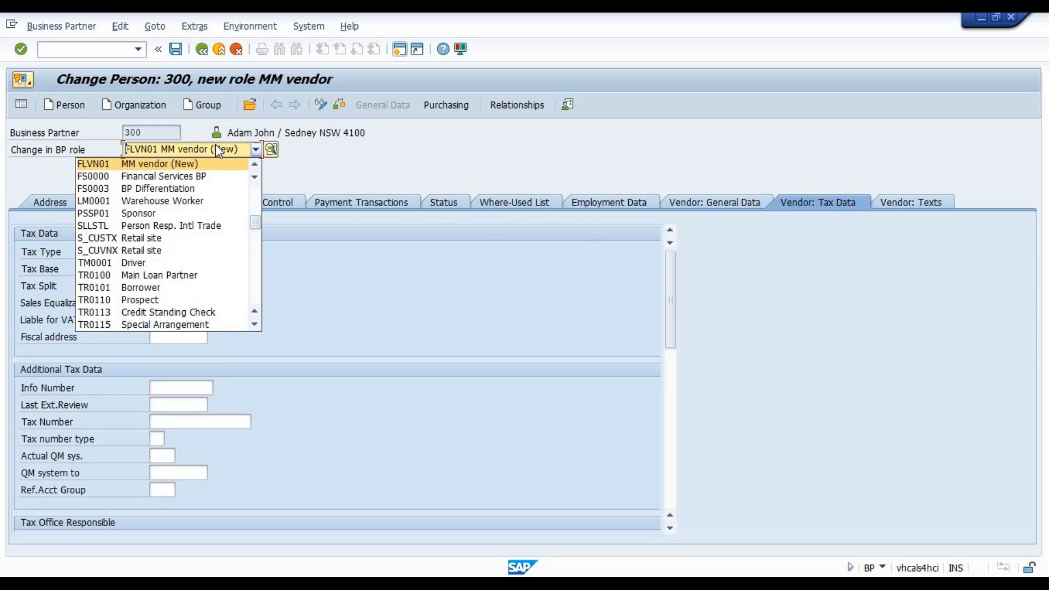
left_click(155, 181)
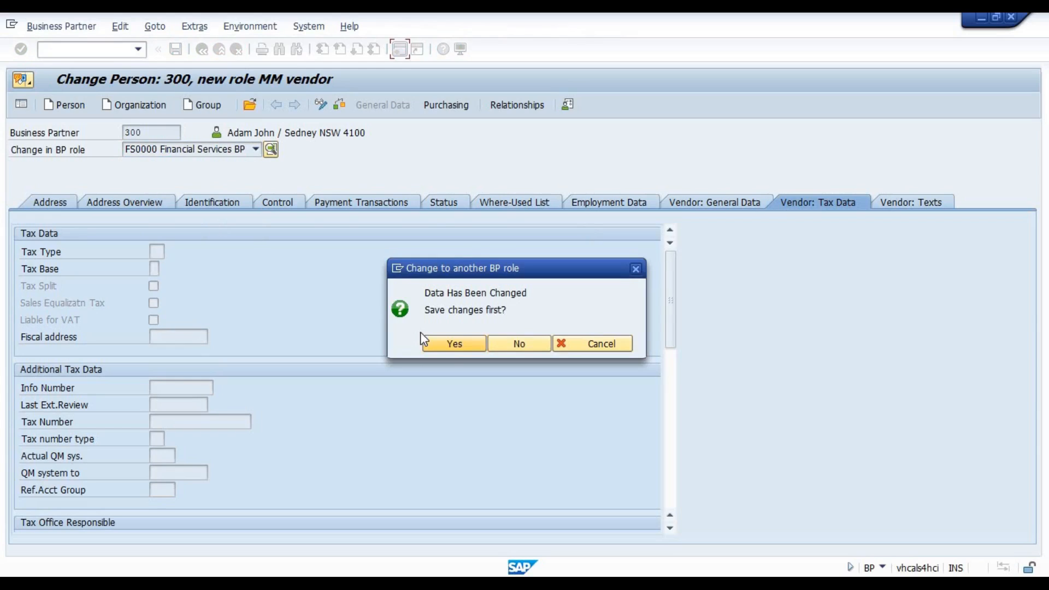
left_click(453, 345)
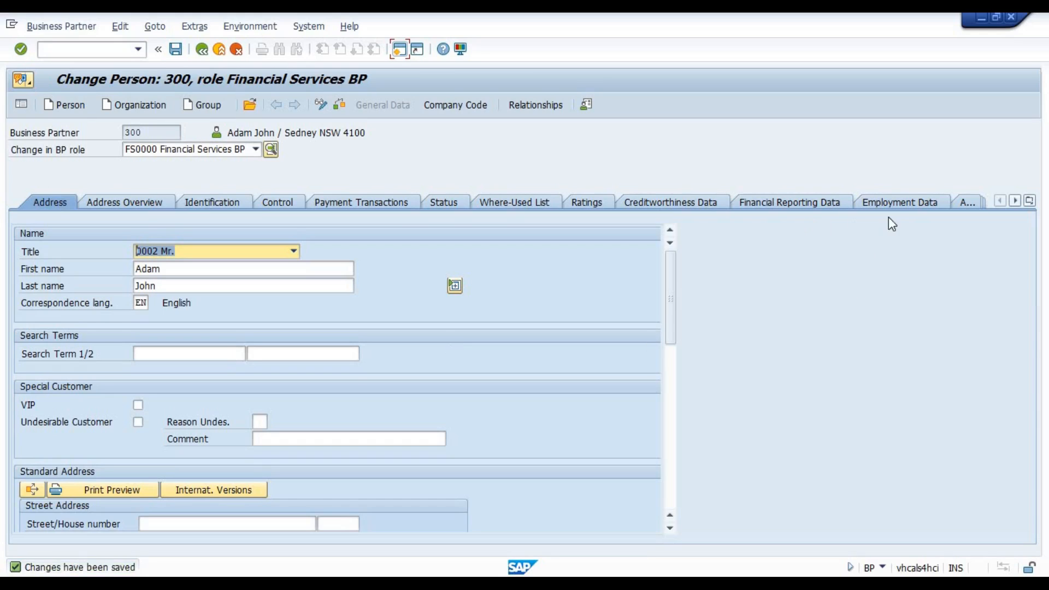
left_click(897, 203)
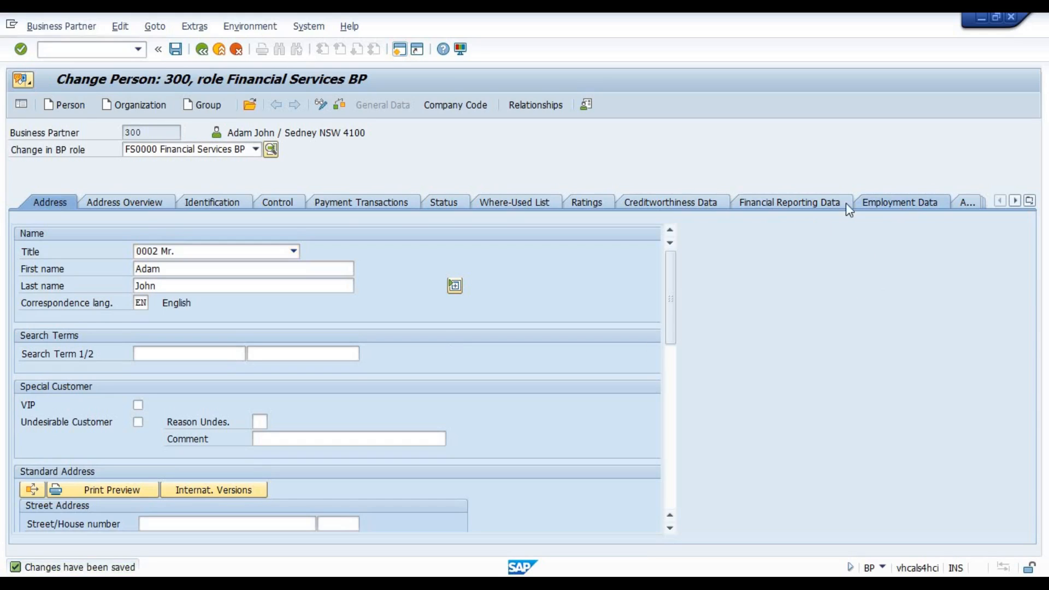
left_click(774, 206)
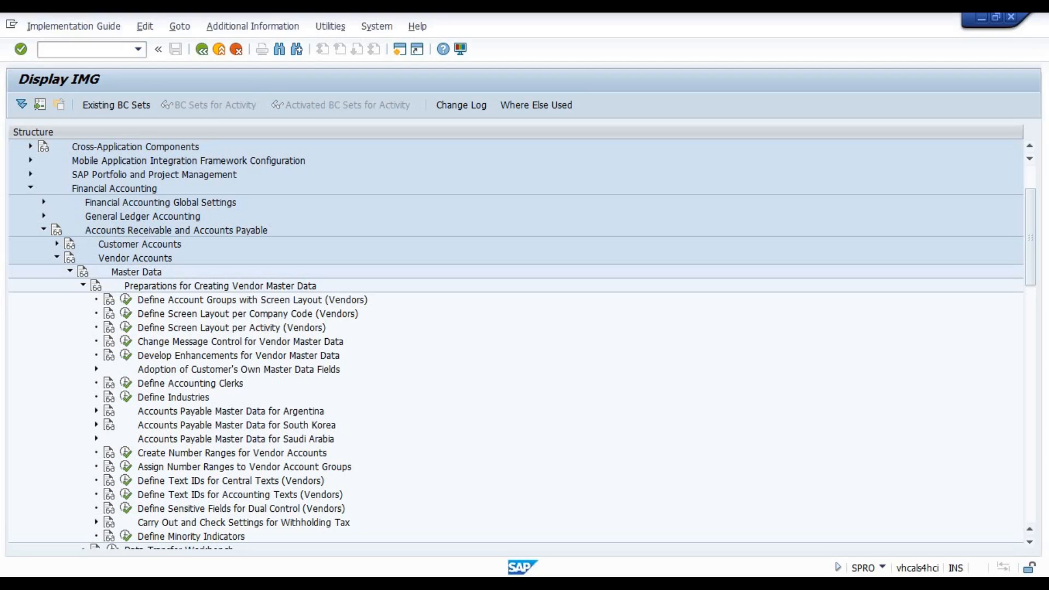
Return to the customizing structure and collapse Vendor Accounts and its parent nodes up to Financial Accounting.
key("Left")
key("Left")
key("Left")
key("Left")
key("Left")
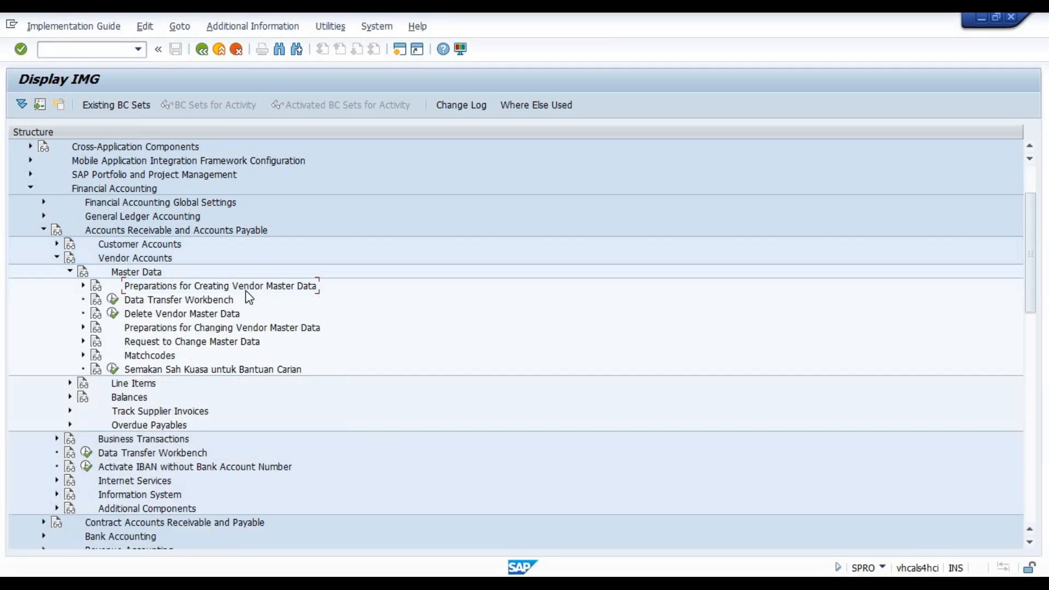
key("Left")
key("Left")
key("Left")
key("Left")
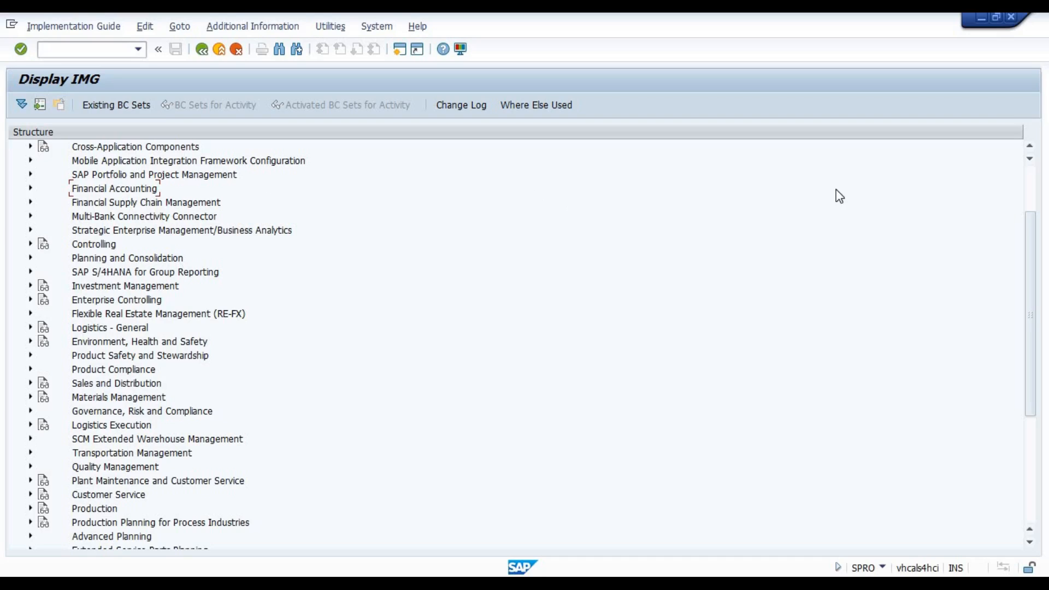
Expand Cross-Application Components and its SAP Business Partner node in the customizing structure.
scroll(1021, 180, "up", 2)
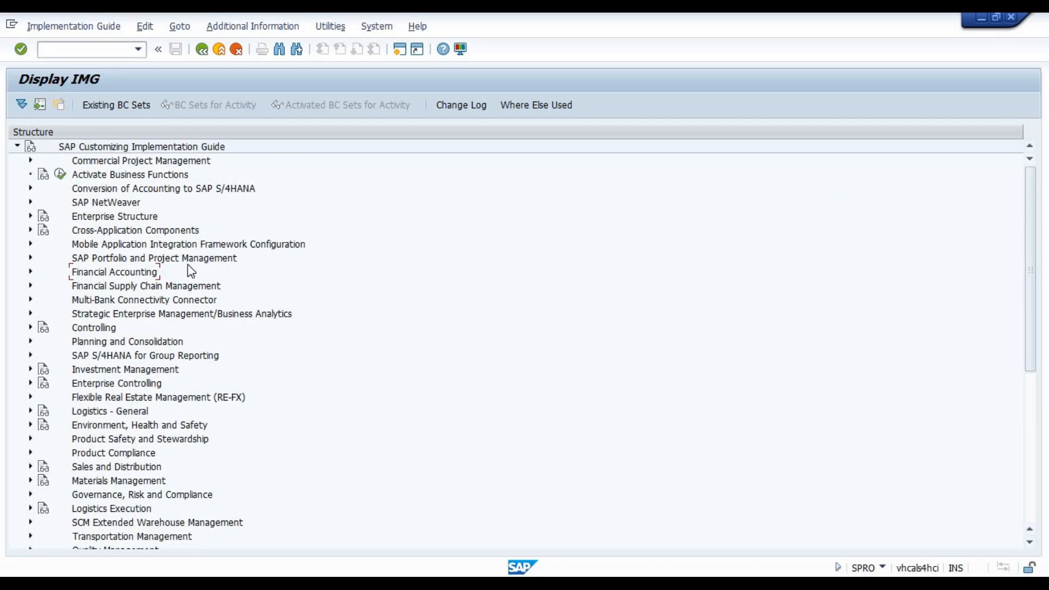
left_click(112, 229)
double_click(111, 232)
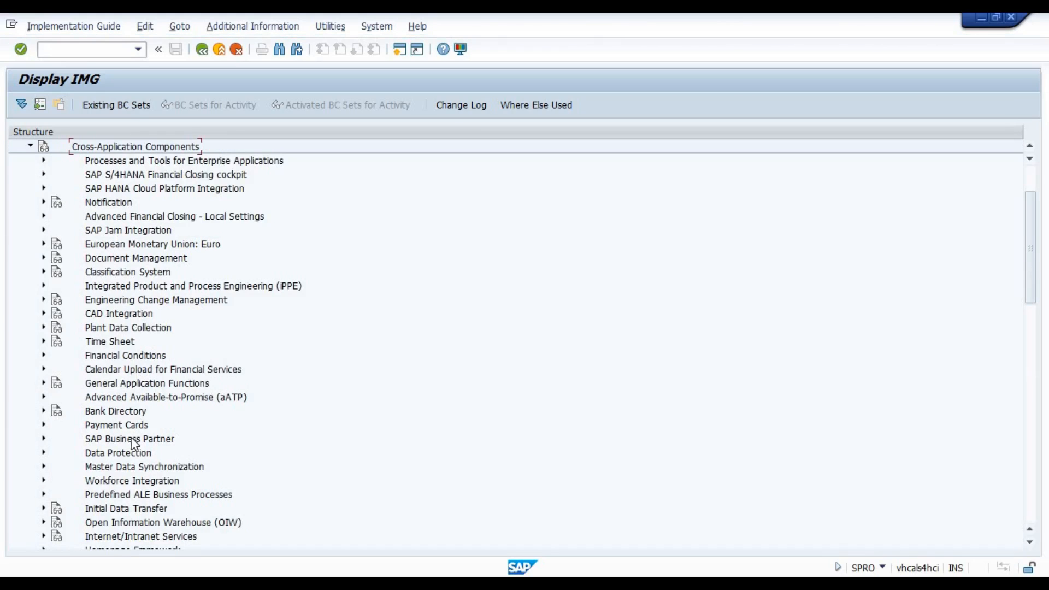
left_click(121, 443)
left_click(43, 439)
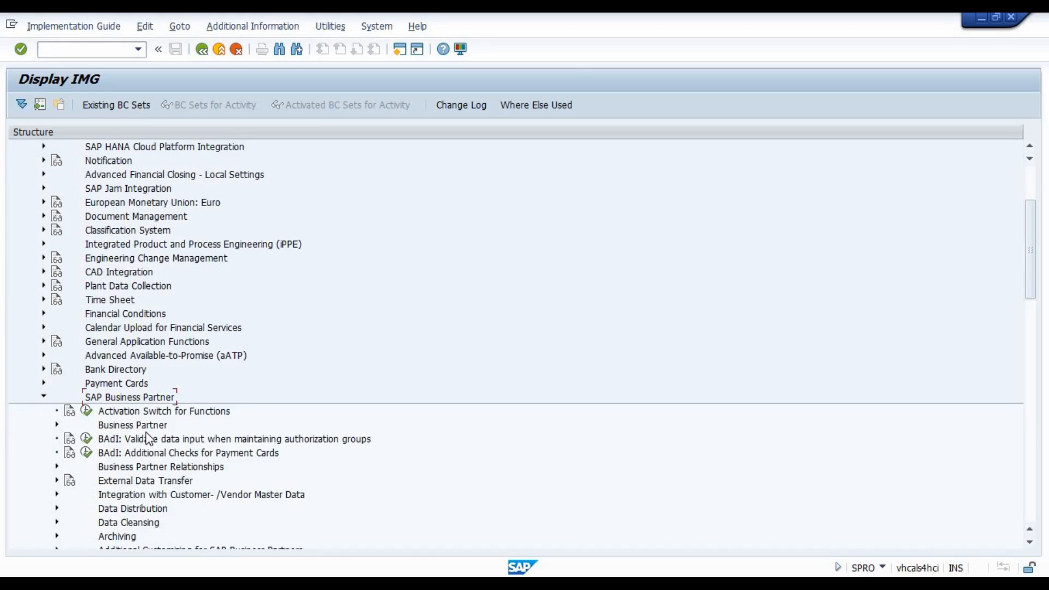
Expand Business Partner through Basic Settings to the Field Groupings activities.
scroll(148, 439, "down", 3)
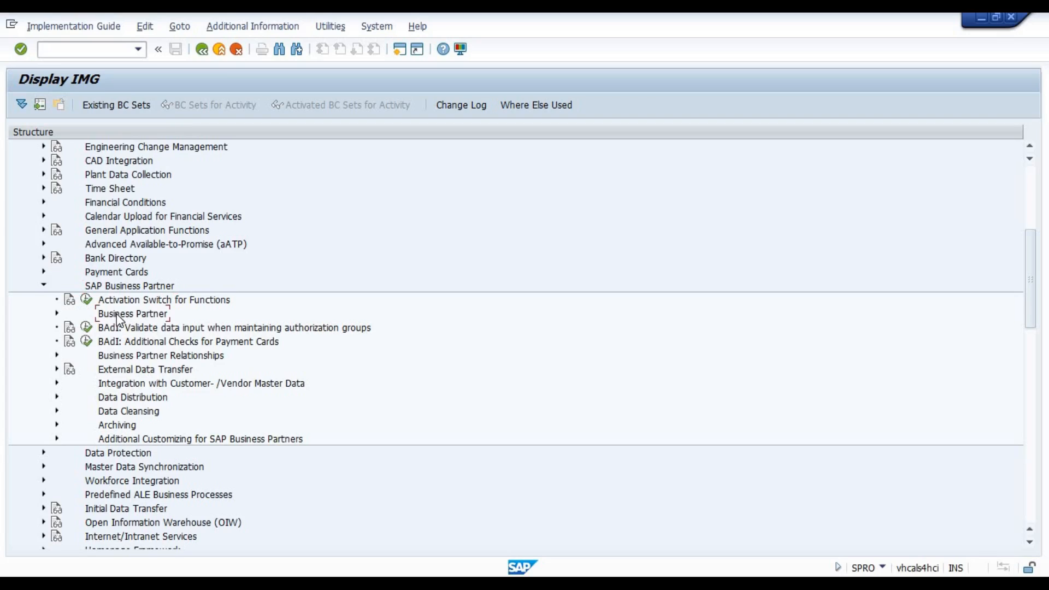
double_click(118, 317)
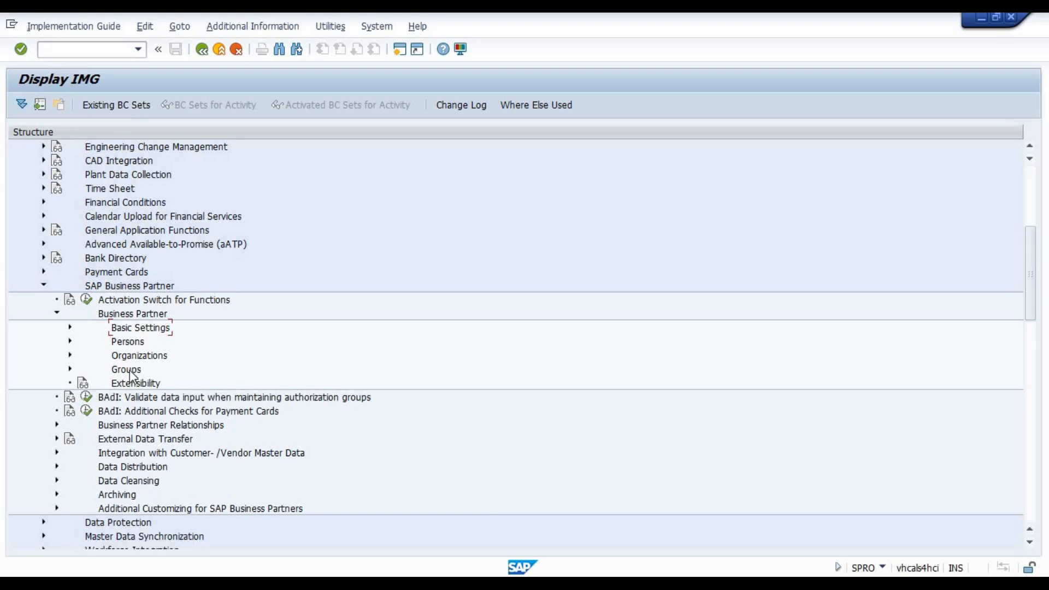
double_click(152, 329)
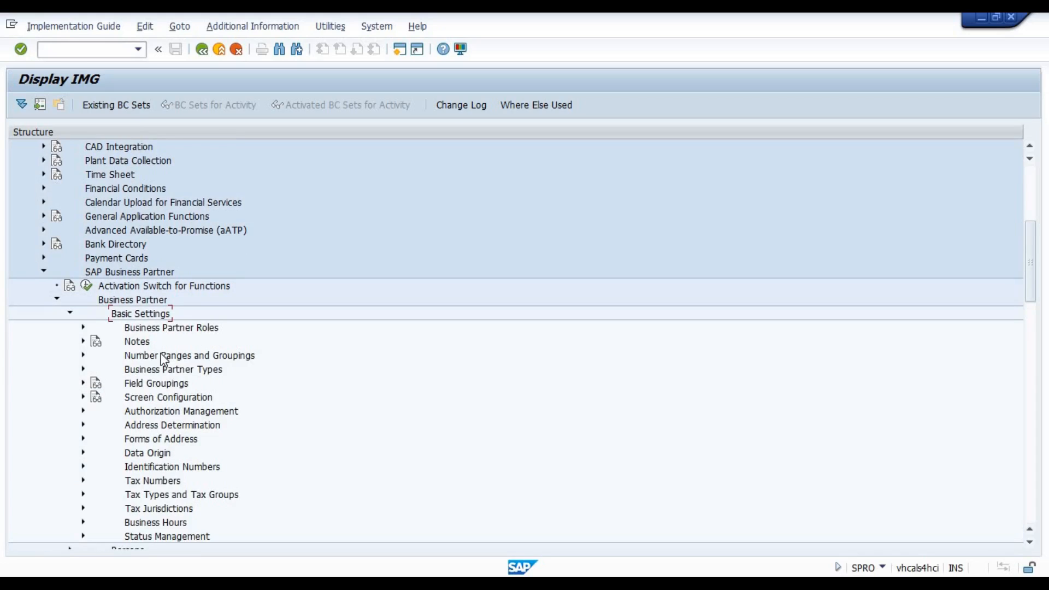
double_click(156, 384)
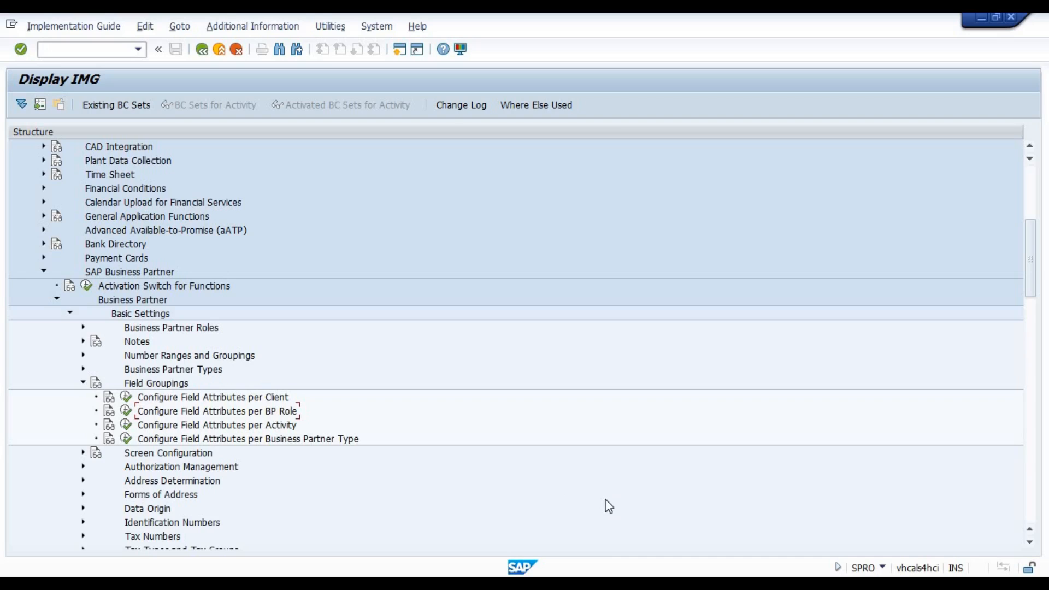
Return to the business partner record and switch it to the FS0003 BP Differentiation role.
mouse_move(725, 582)
left_click(677, 538)
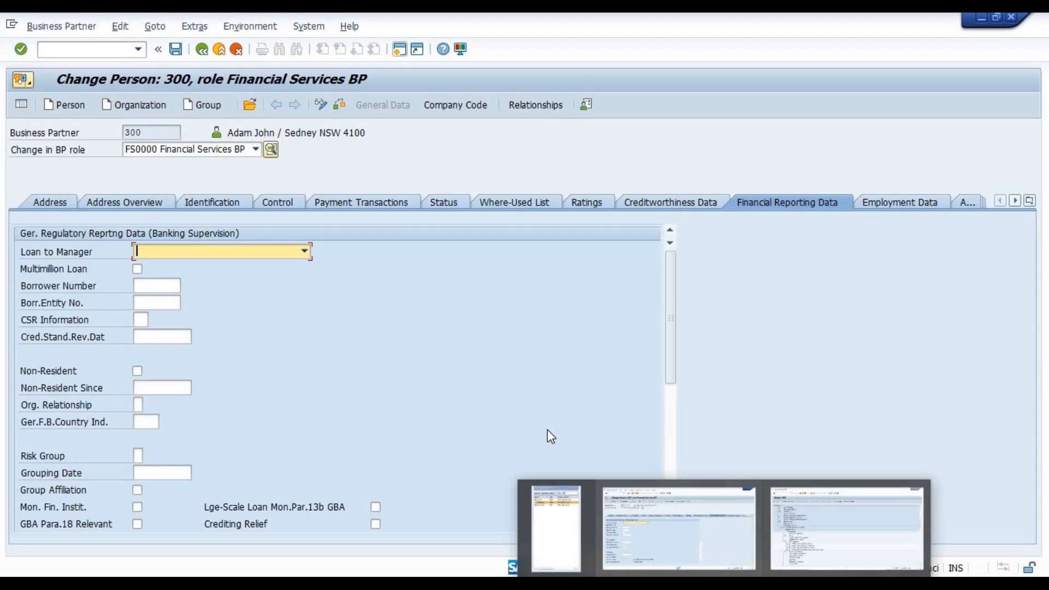
left_click(168, 147)
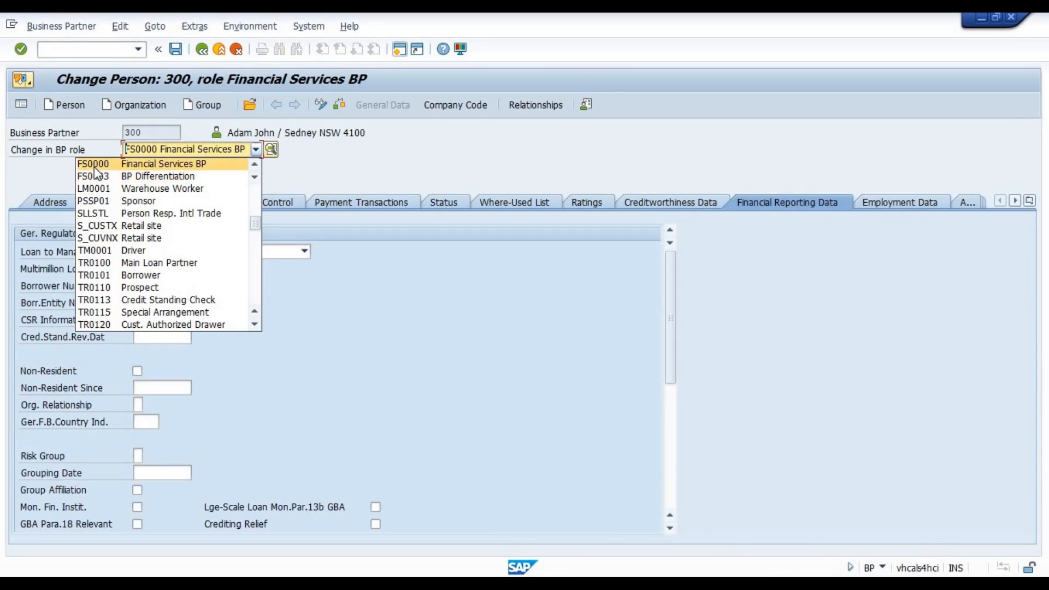
left_click(92, 181)
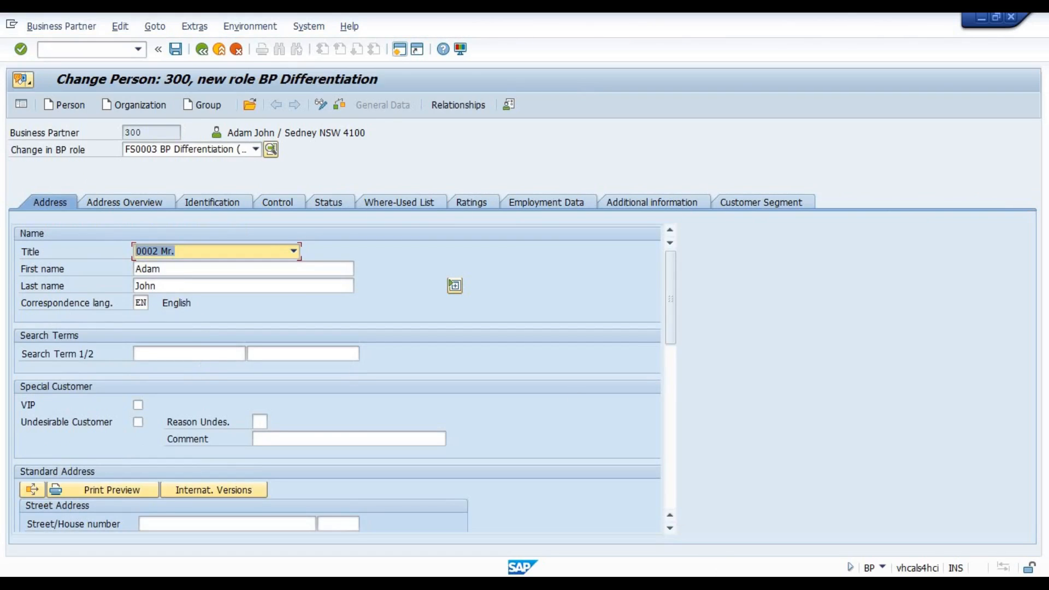
Examine the Search Term 1/2 and Street/House number fields in the business partner's address data.
key("alt+Tab")
key("alt+Tab")
key("alt+Tab")
left_click(145, 352)
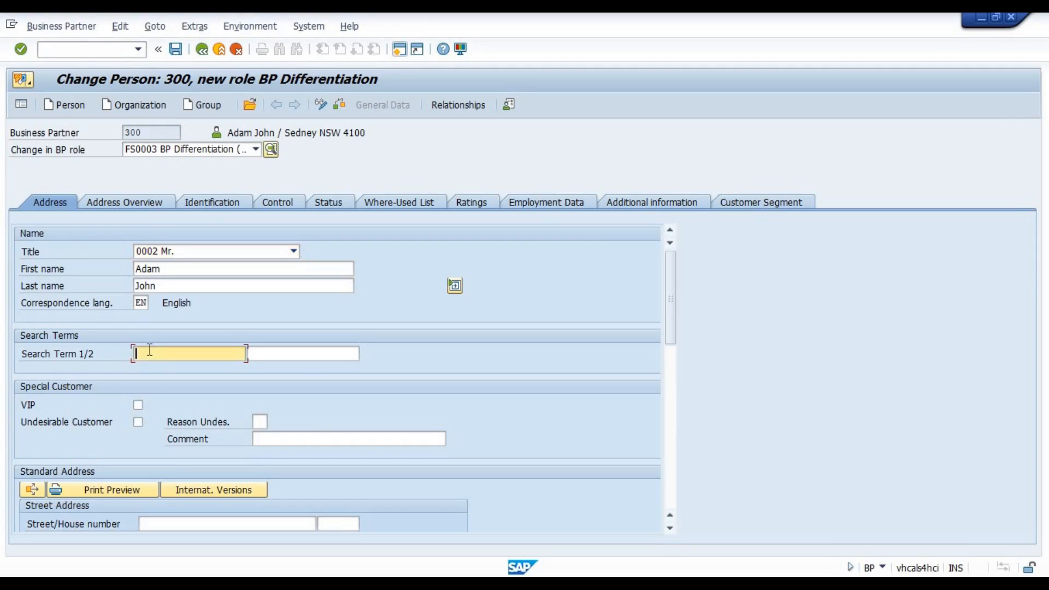
left_click(287, 352)
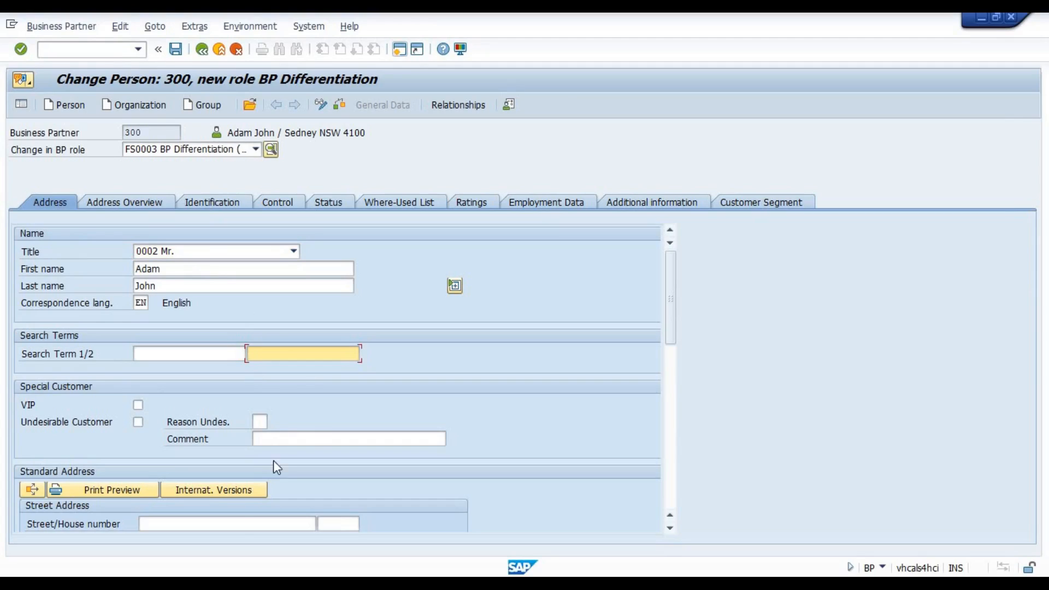
left_click(152, 525)
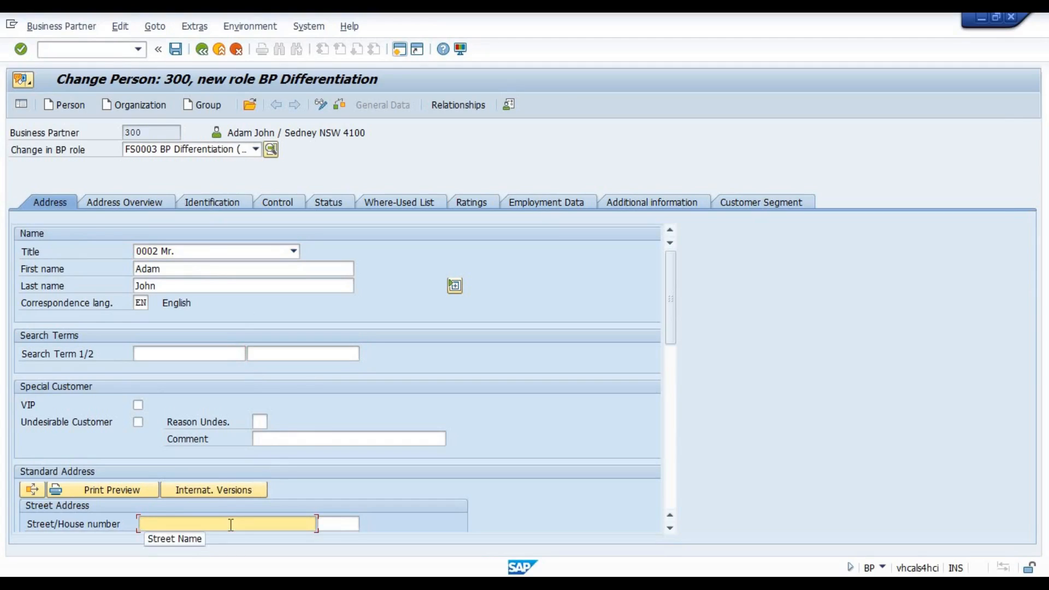
scroll(193, 523, "down", 3)
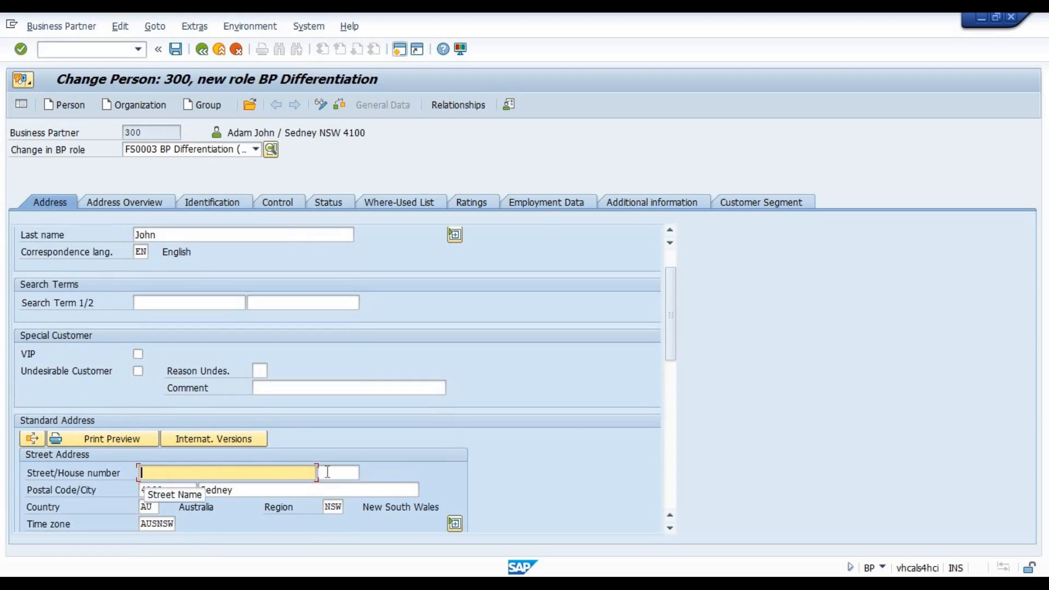
left_click(340, 471)
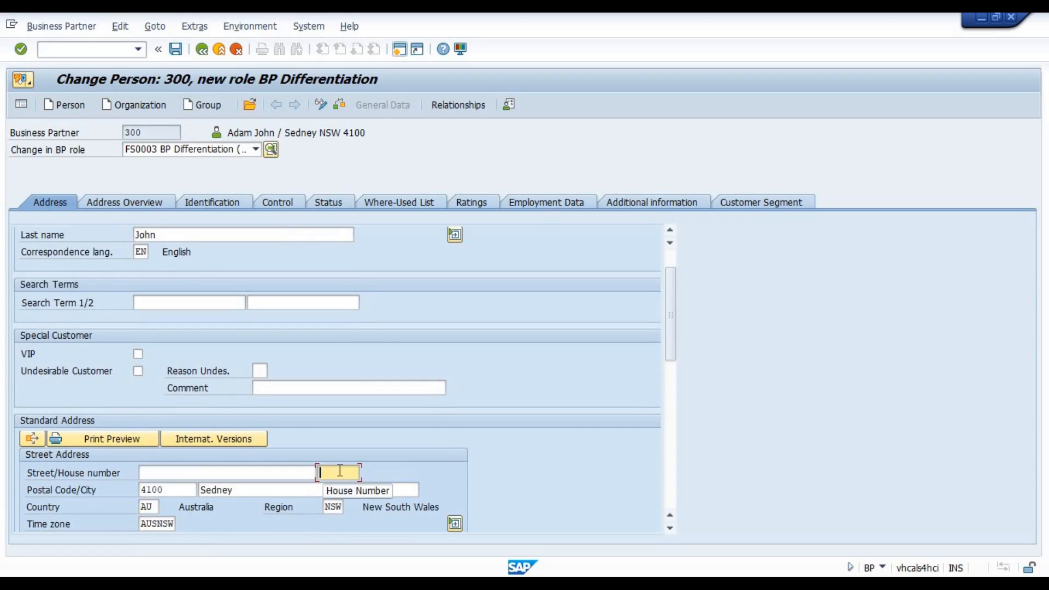
left_click(201, 473)
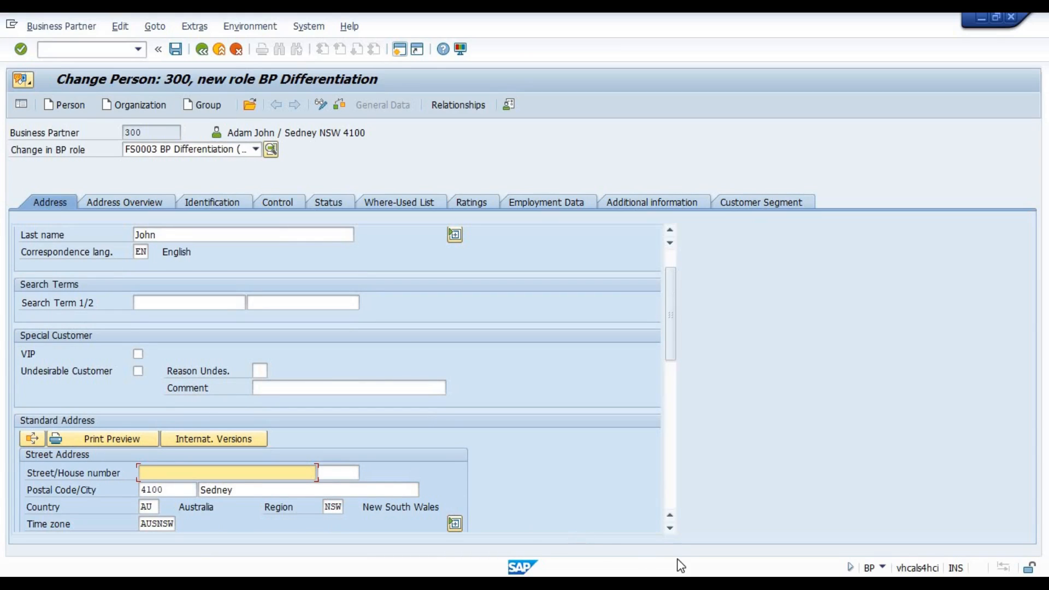
Switch to the Excel notes and format the four numbered BP field status levels in B4:C7 with light blue fill and bold text.
left_click(317, 583)
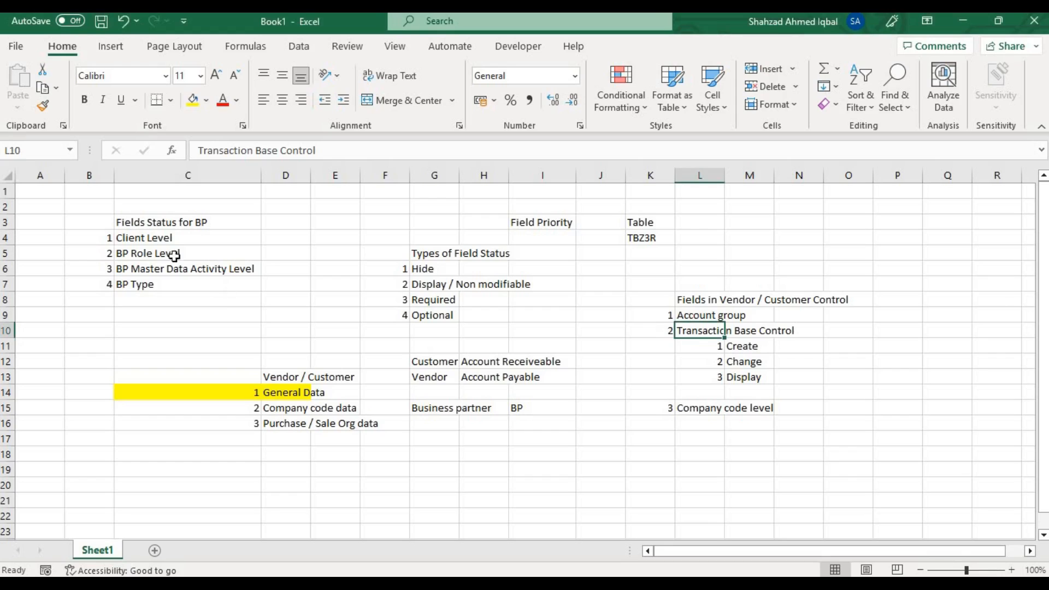
left_click_drag(111, 238, 232, 291)
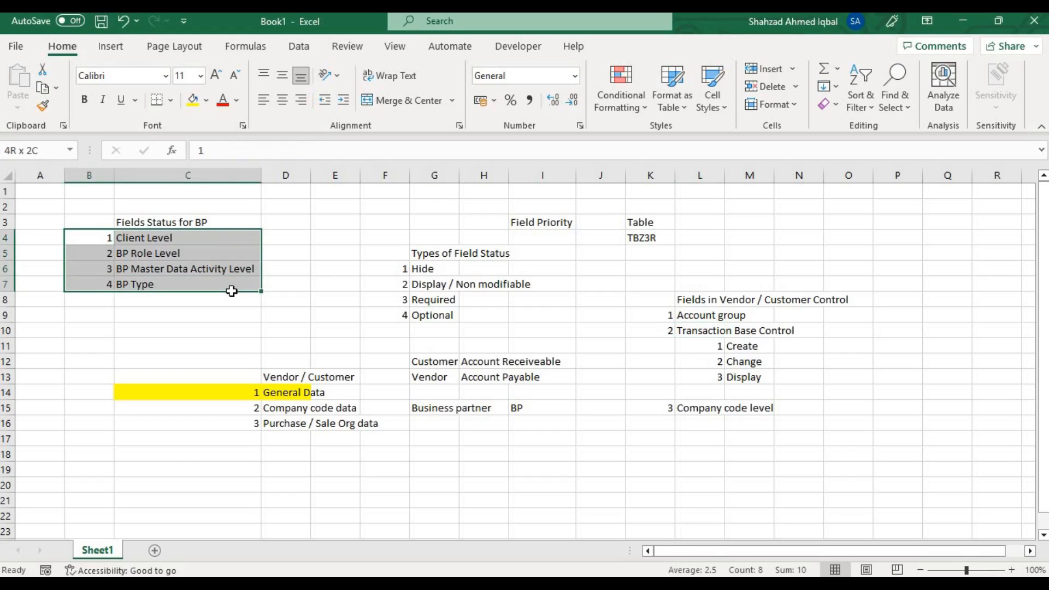
left_click(207, 101)
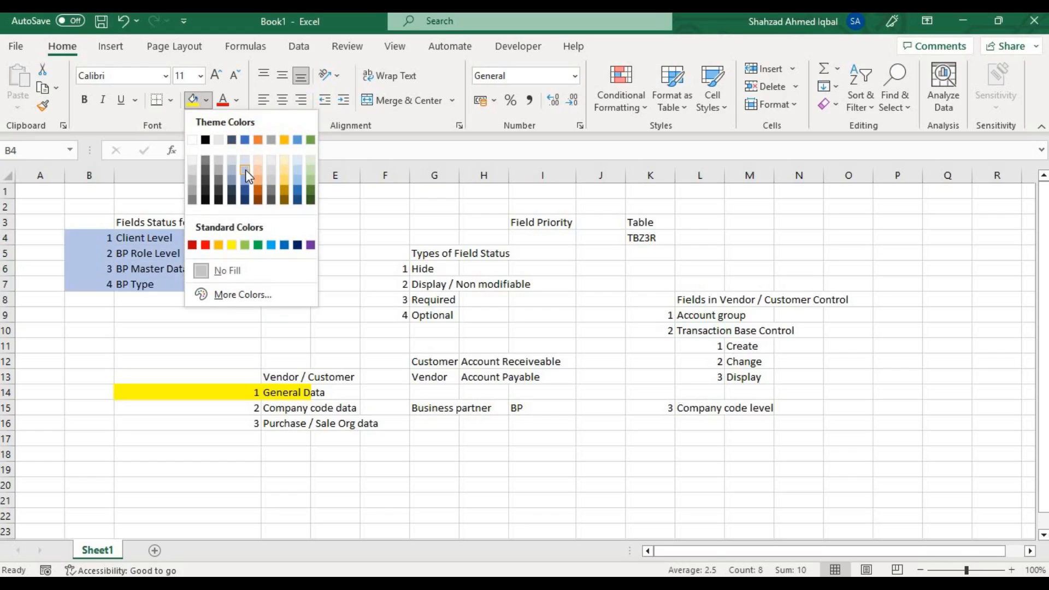
left_click(245, 171)
left_click(82, 100)
left_click(211, 238)
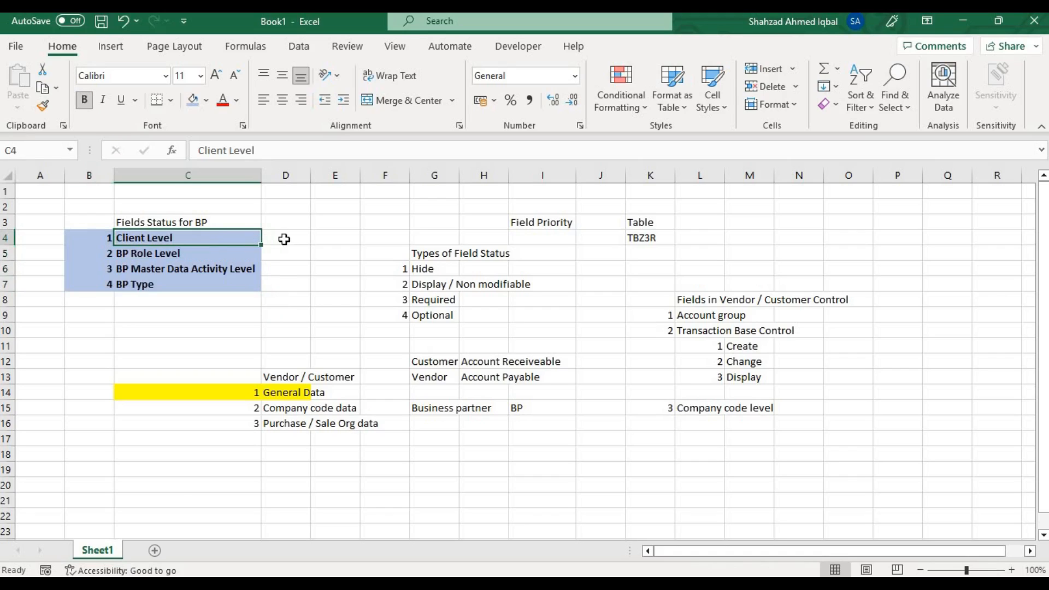
Add a Street column heading in D3 and enter Required for the Client Level in D4.
left_click(289, 238)
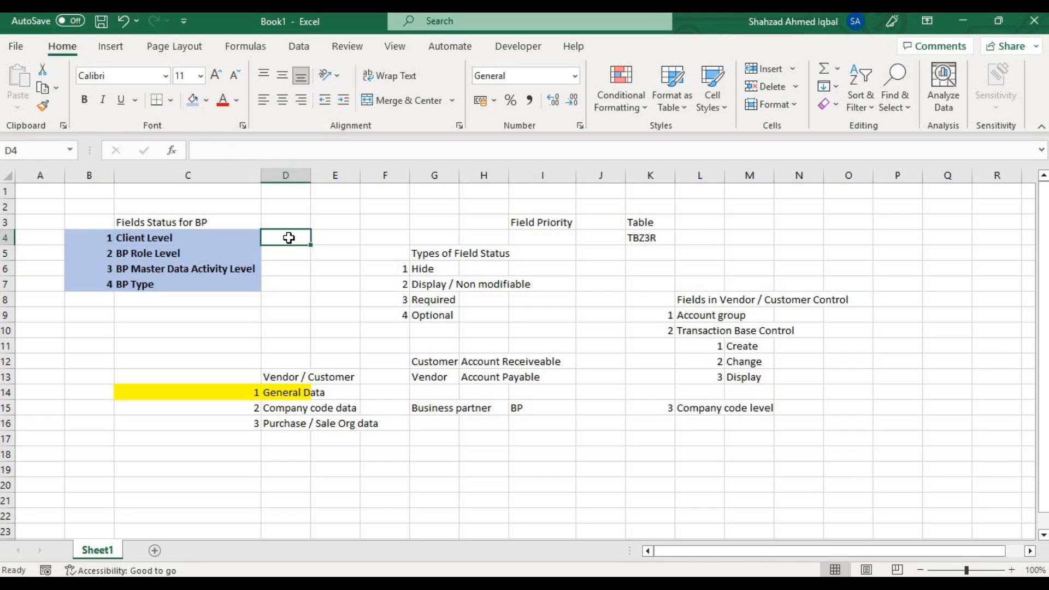
key("Up")
type("S")
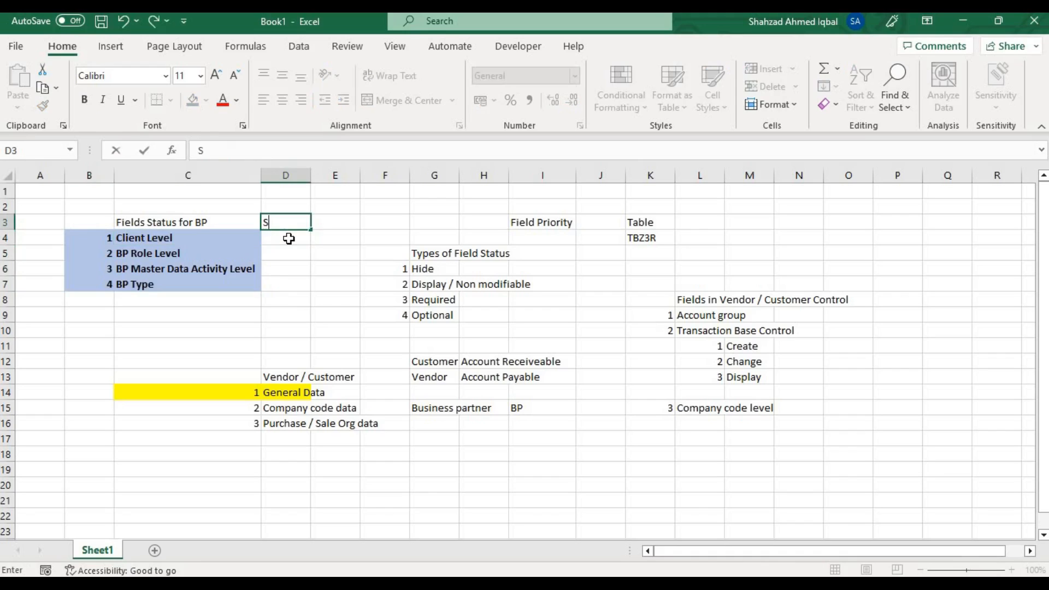
type("treet")
key("Return")
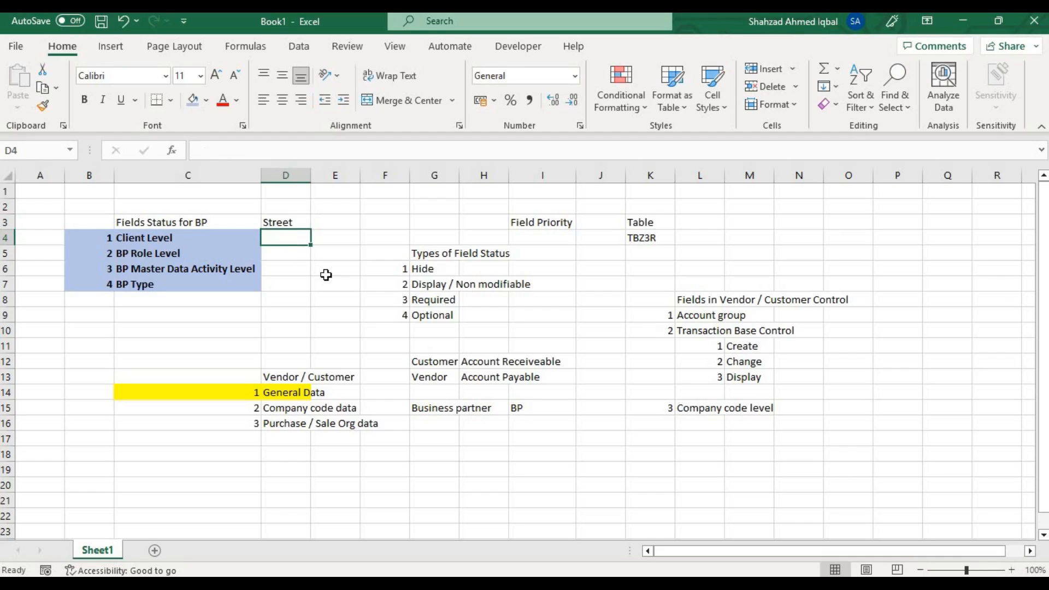
type("R")
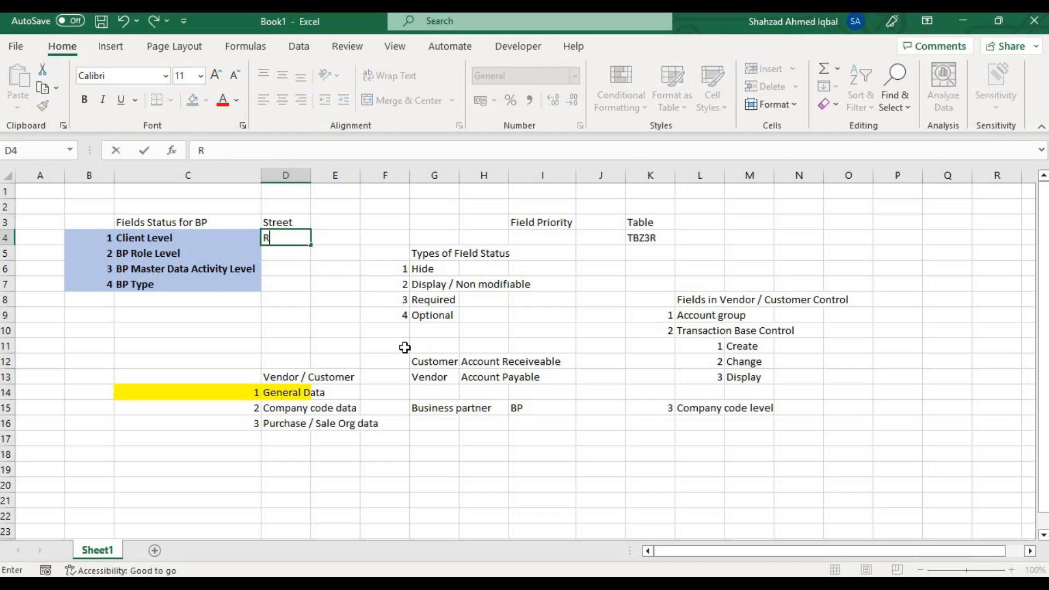
type("equired")
key("Return")
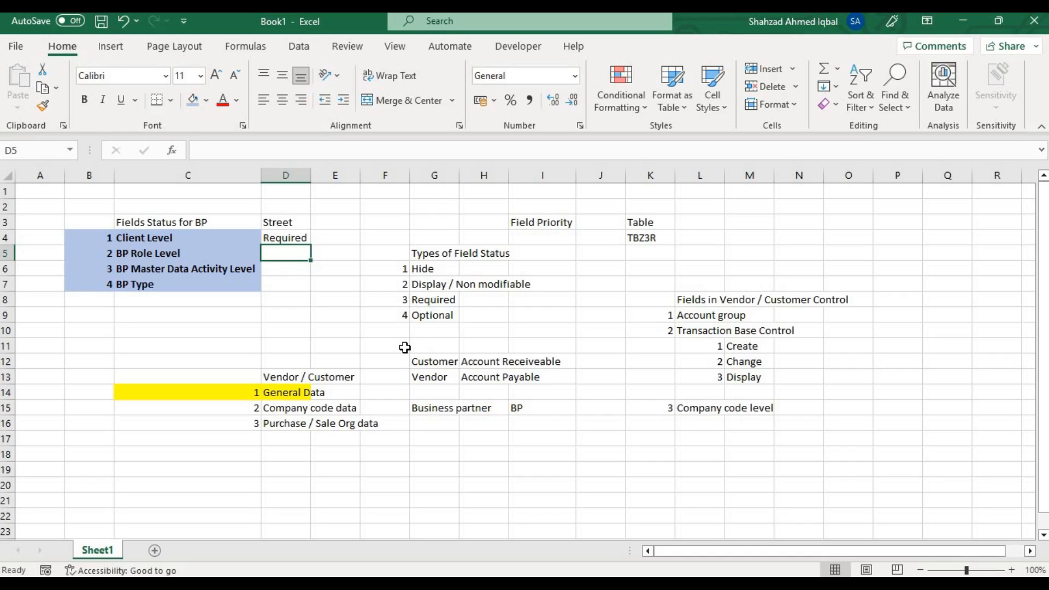
Enter the Street statuses Optional for BP Role Level, Display for BP Master Data Activity Level and Hide for BP Type.
type("Opt")
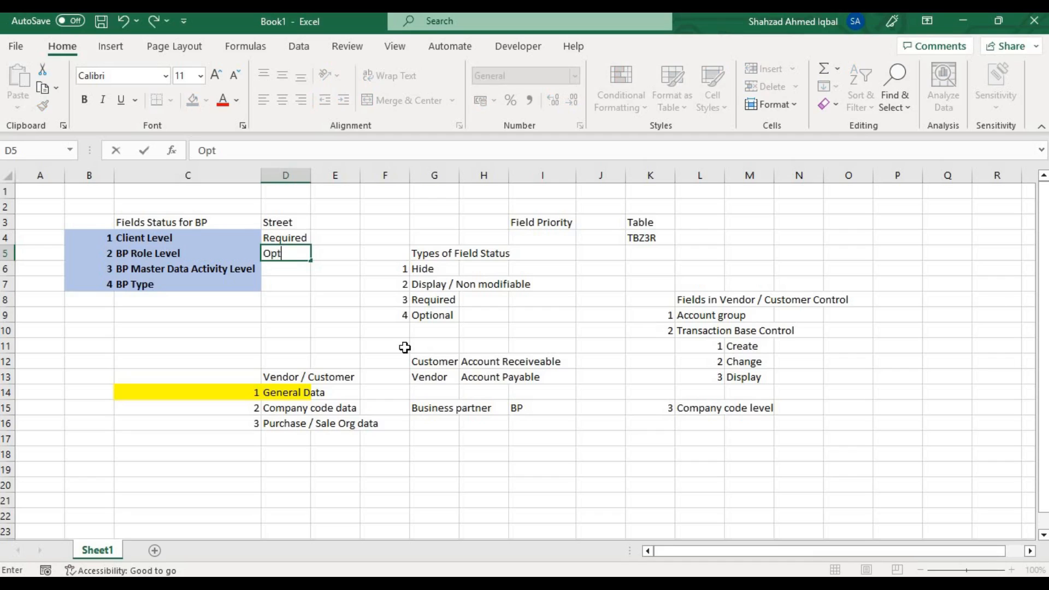
type("ional")
key("Return")
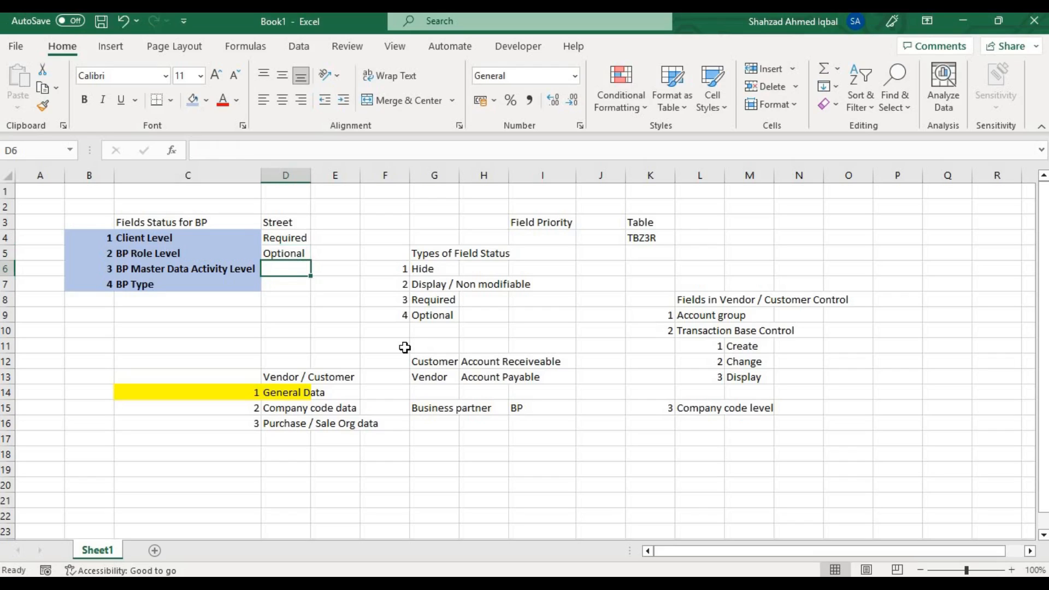
type("Display")
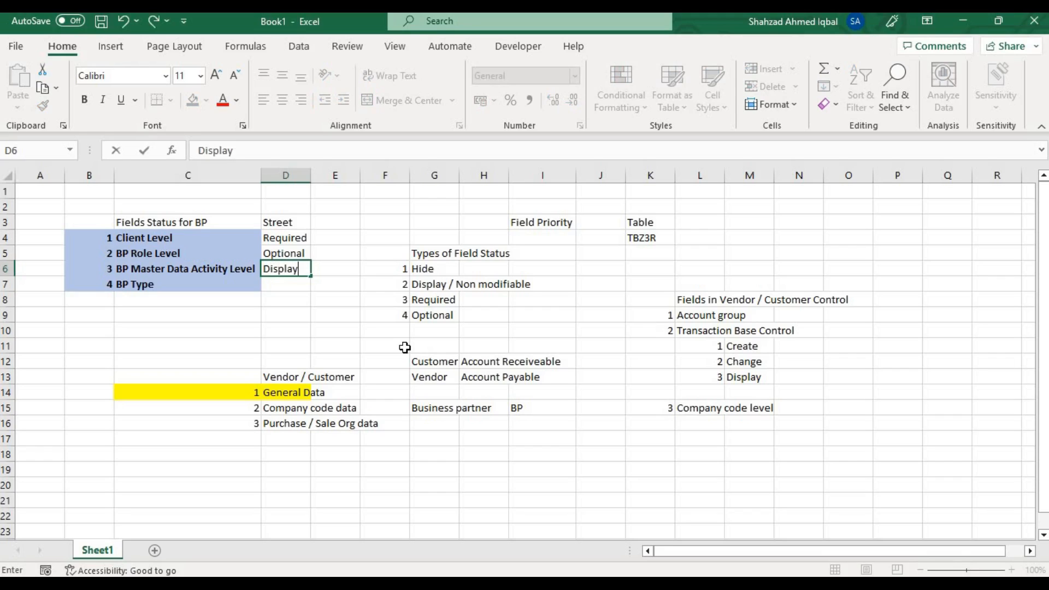
key("Return")
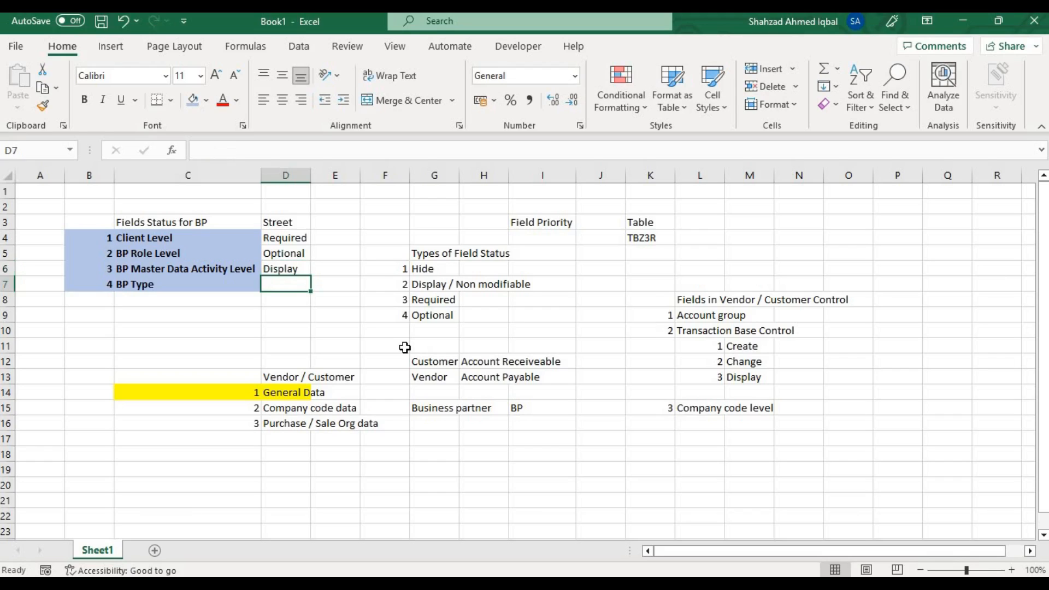
type("Hide")
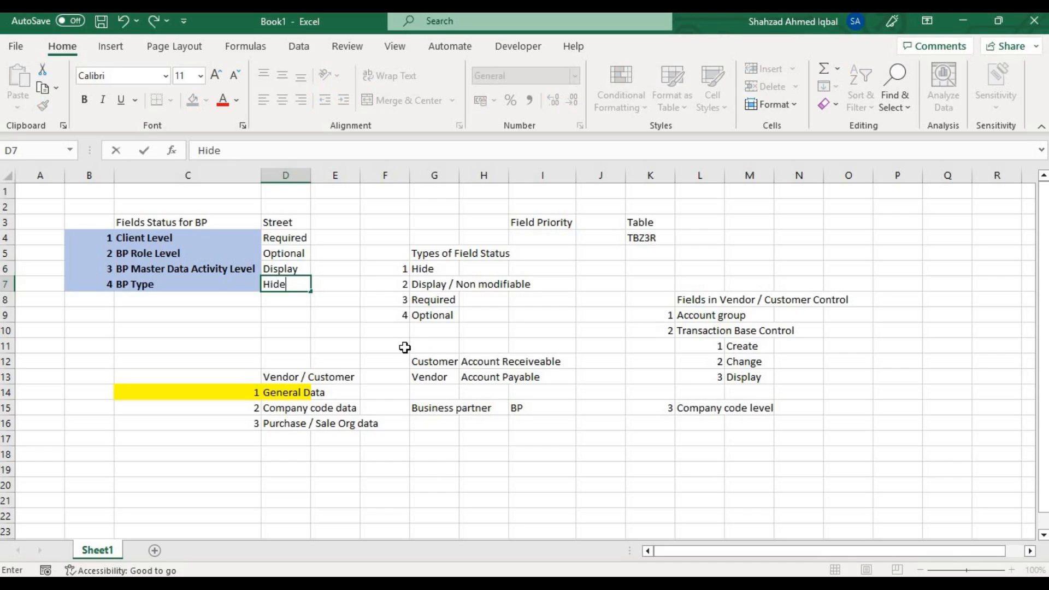
key("Return")
key("Up")
key("Up")
key("Up")
key("Up")
key("Down")
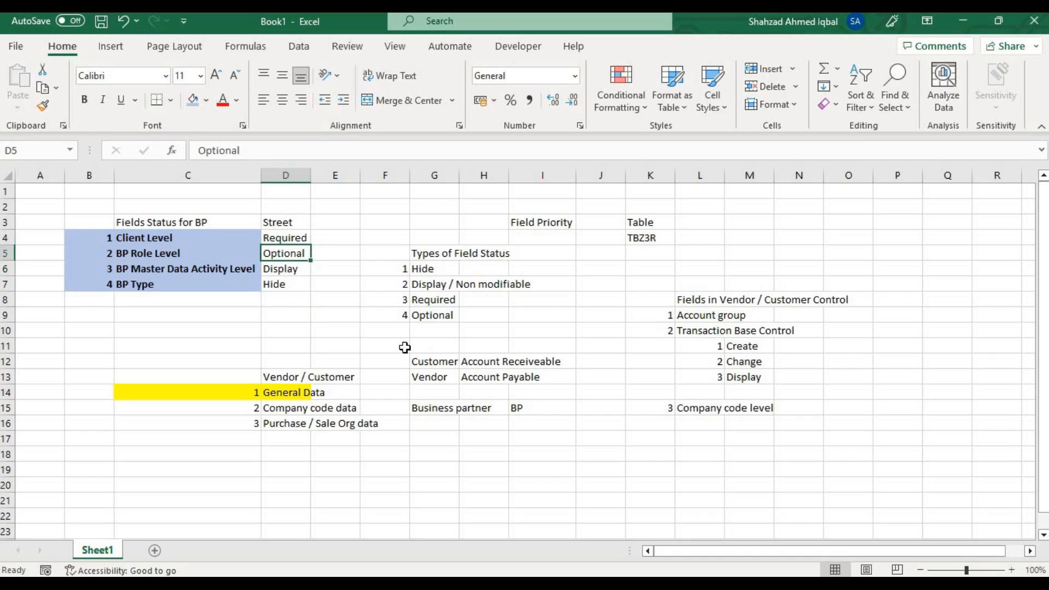
Widen column H beside the Field Priority column.
key("Right")
key("Right")
key("Right")
key("Right")
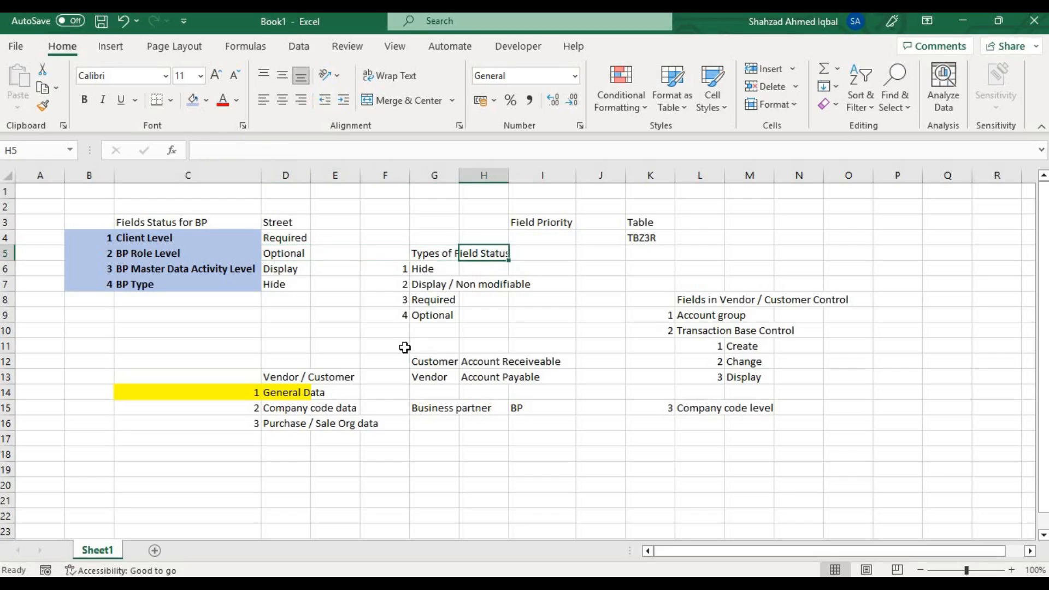
key("Right")
left_click_drag(507, 176, 539, 176)
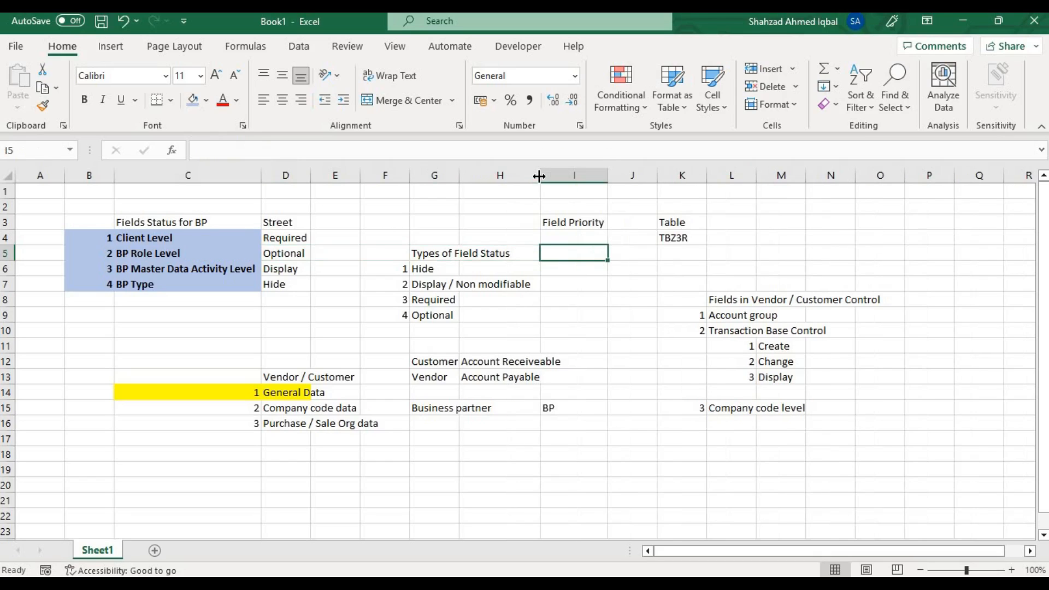
Enter the priority numbers 1 to 4 below the Field Priority heading in I4:I7.
key("Up")
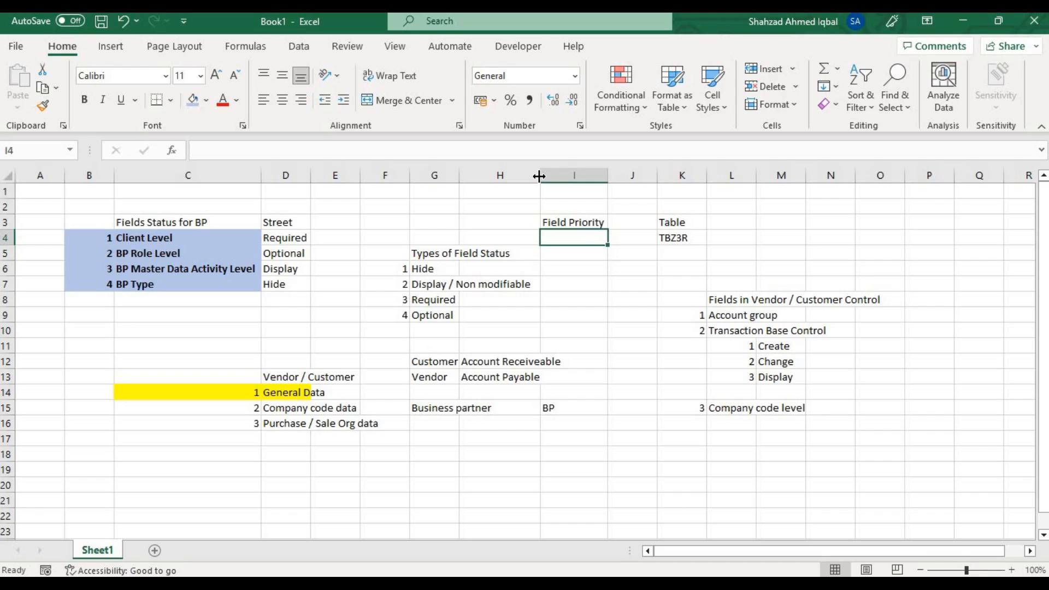
type("1")
key("Return")
type("2")
key("Return")
type("3")
key("Return")
type("4")
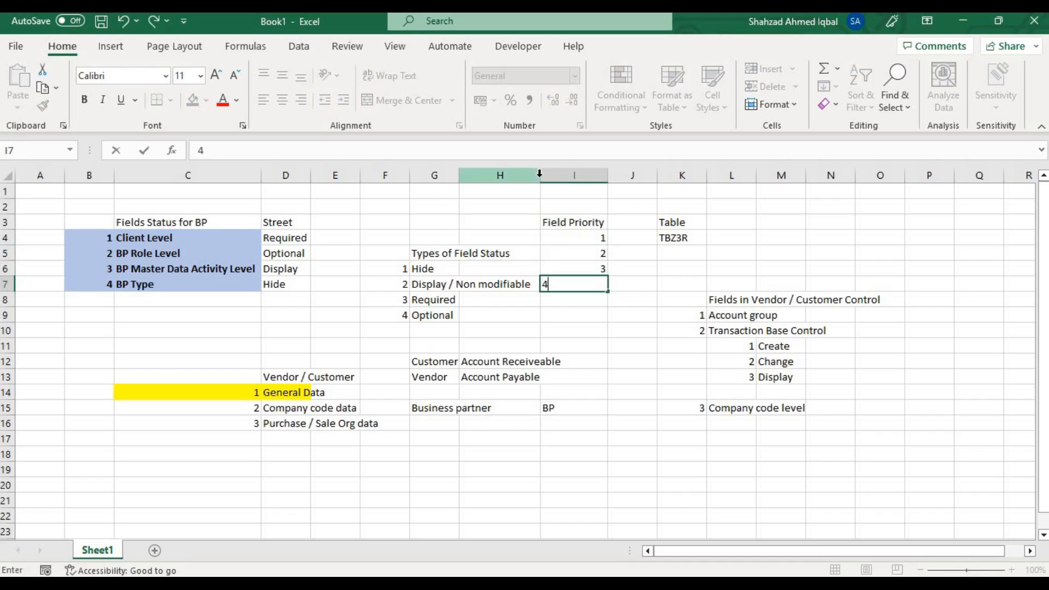
key("Up")
key("Up")
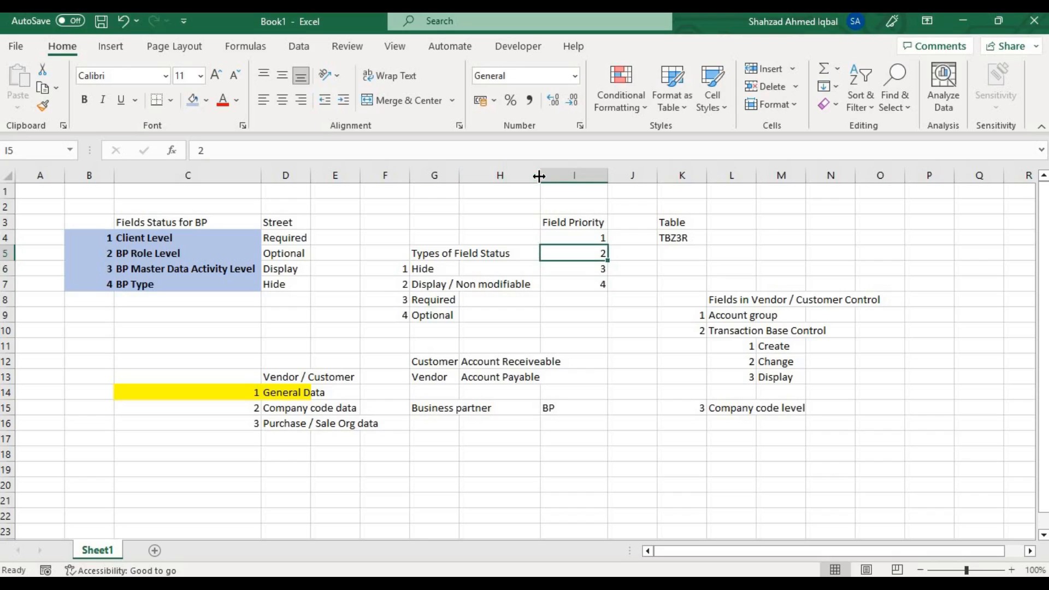
key("Up")
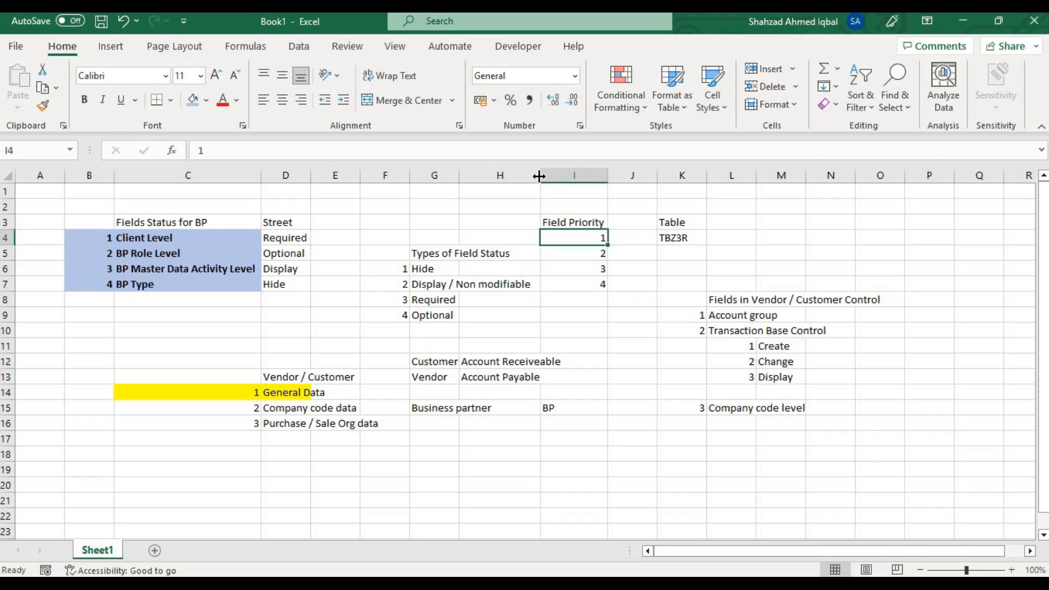
key("Right")
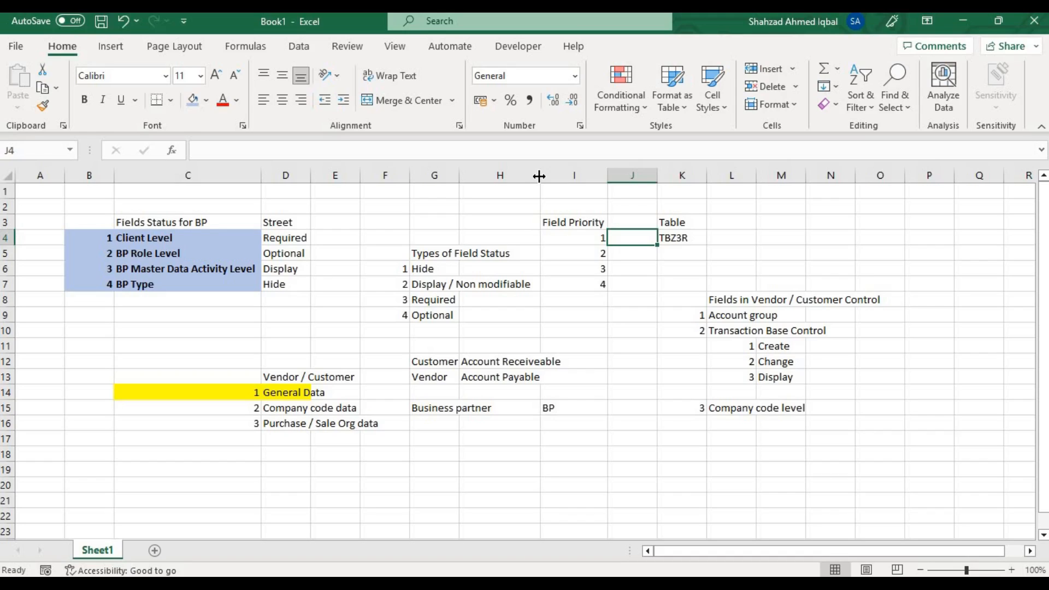
key("Left")
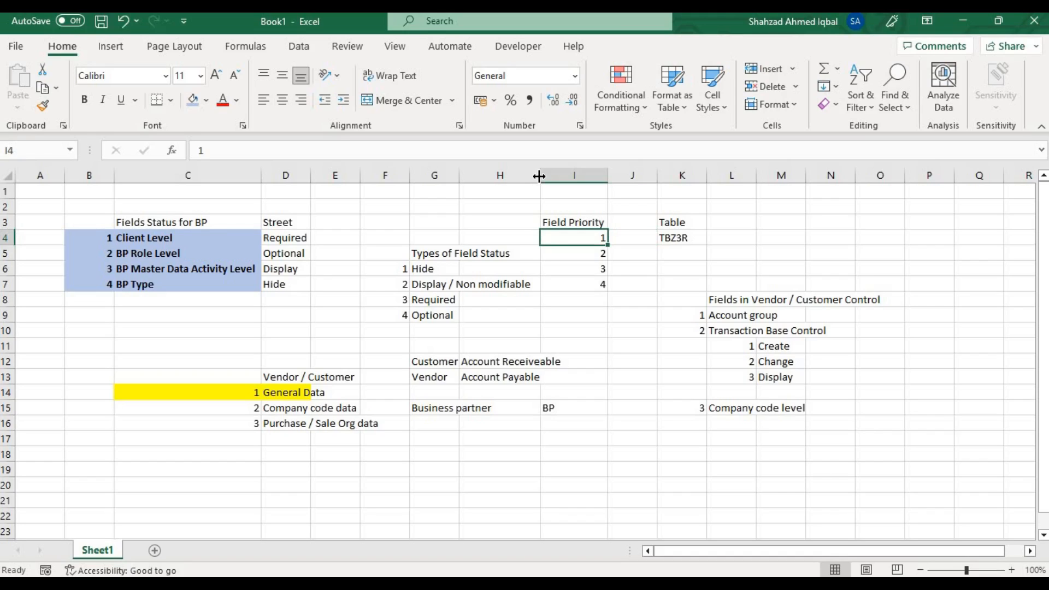
key("Right")
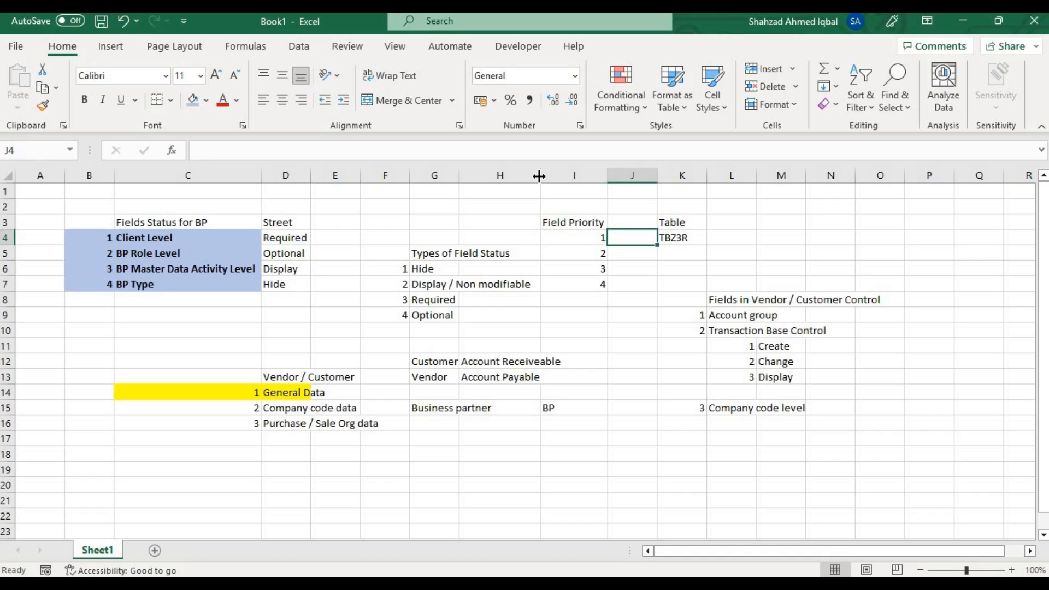
Extend the G5 heading to read Types of Field Status and Priority.
key("Left")
key("Left")
key("Left")
key("Down")
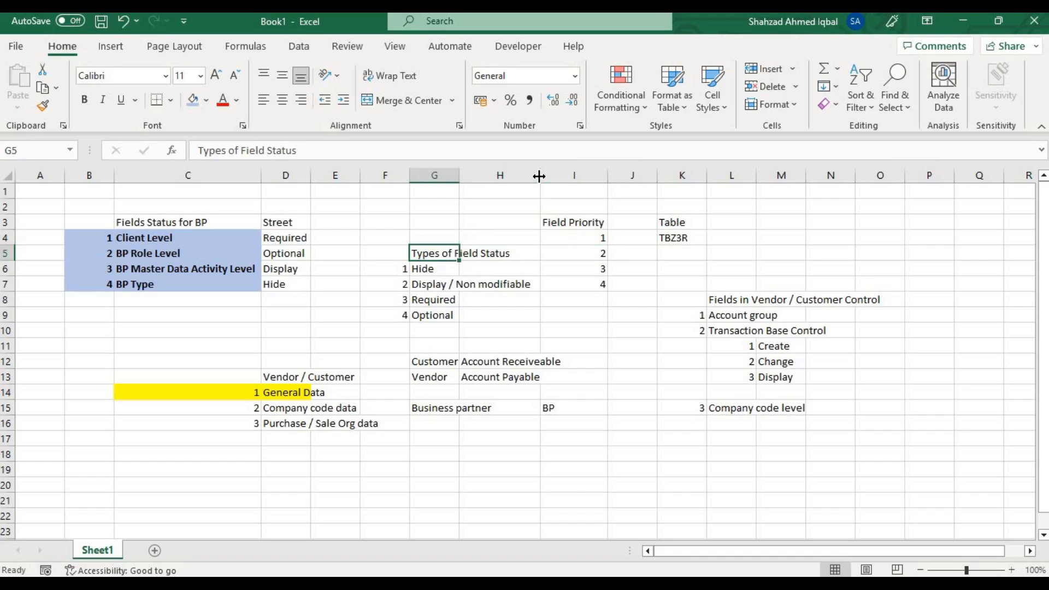
key("F2")
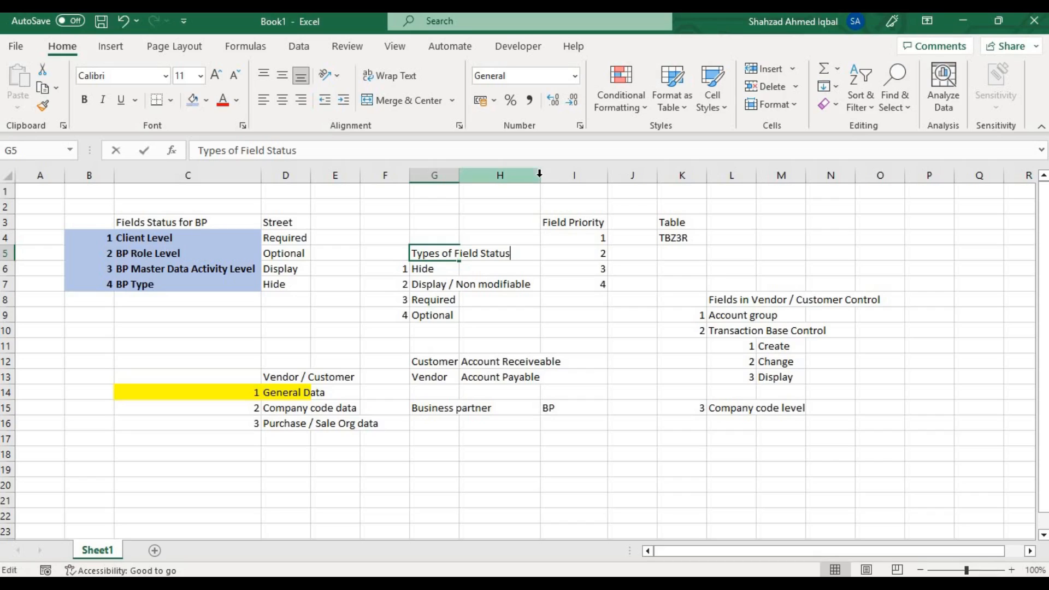
type("and P")
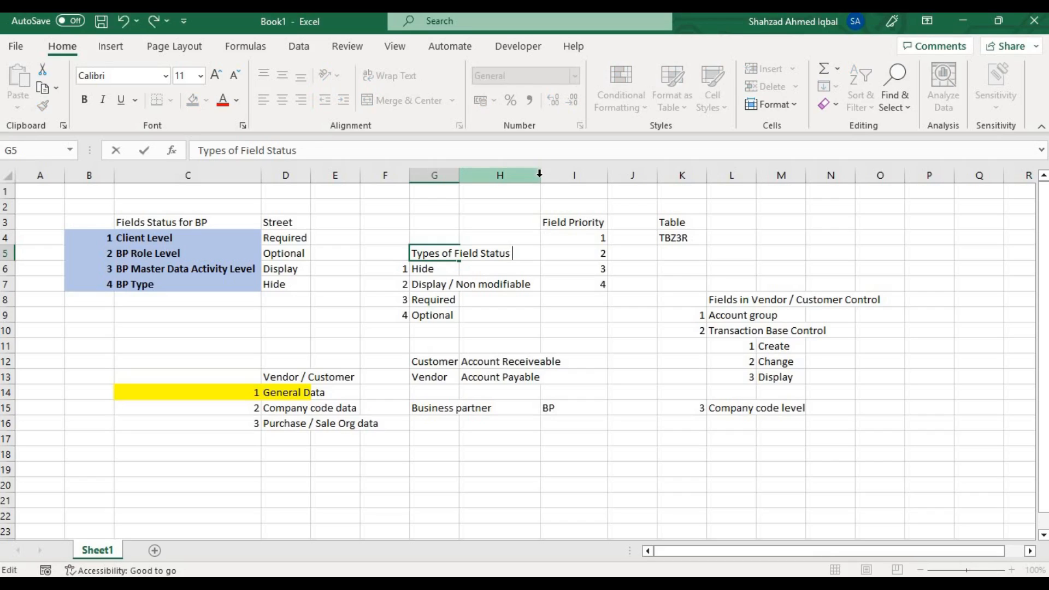
type("riority")
key("Return")
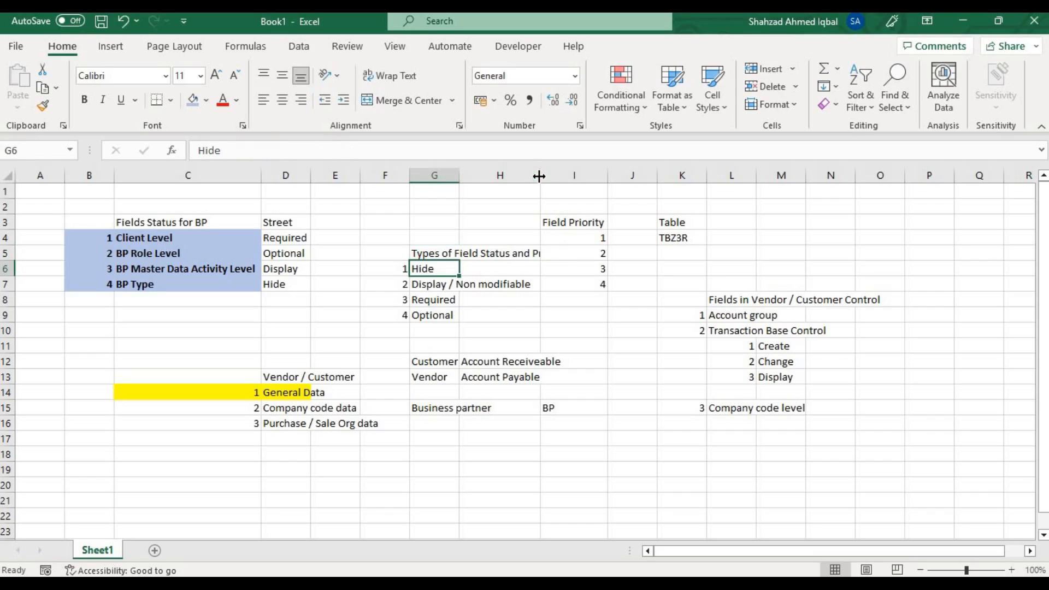
Delete the Field Priority heading and its numbers from column I.
left_click(567, 173)
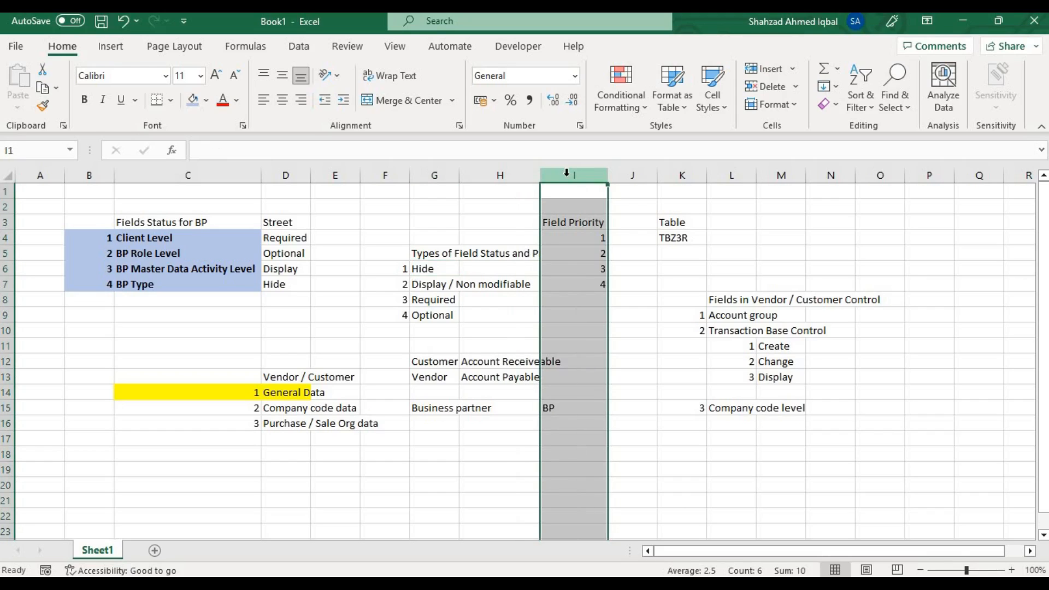
left_click_drag(568, 221, 589, 299)
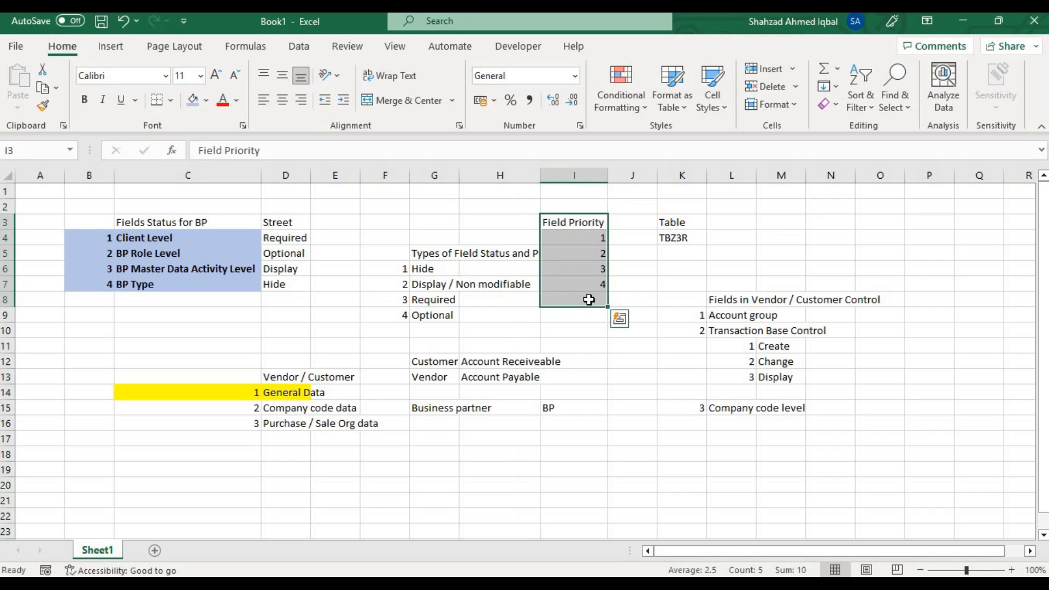
key("Delete")
key("Return")
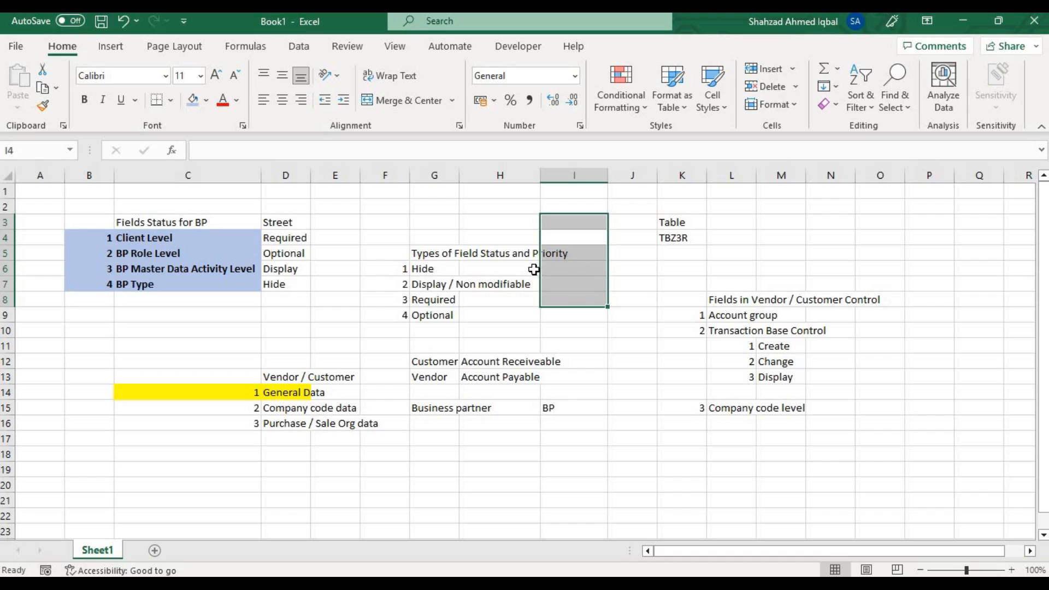
Format the Types of Field Status and Priority heading across G5:I5 with dark gray fill and bold text.
left_click(527, 267)
left_click_drag(456, 254, 572, 256)
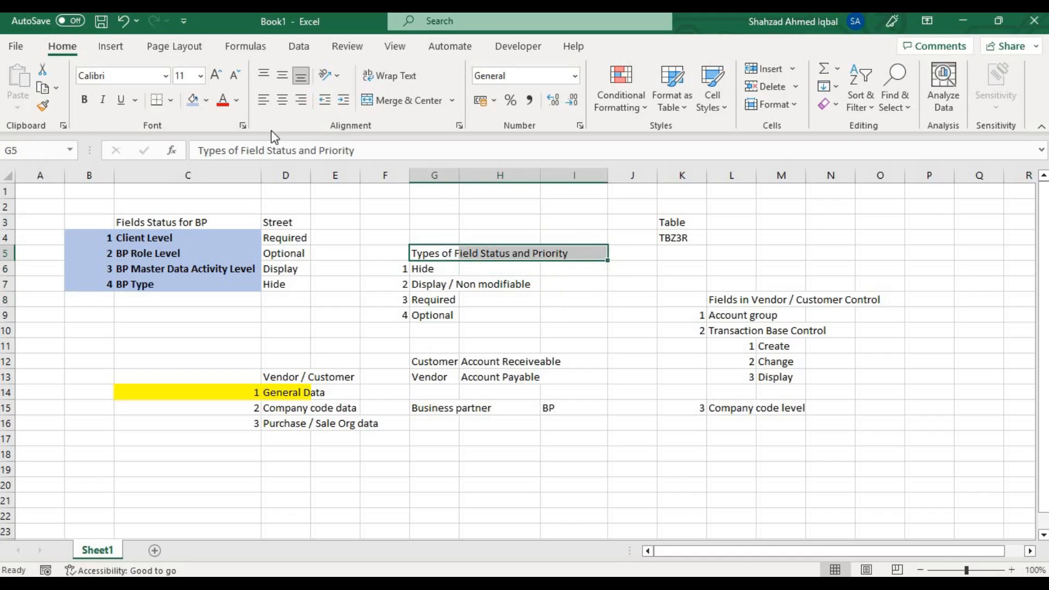
left_click(211, 100)
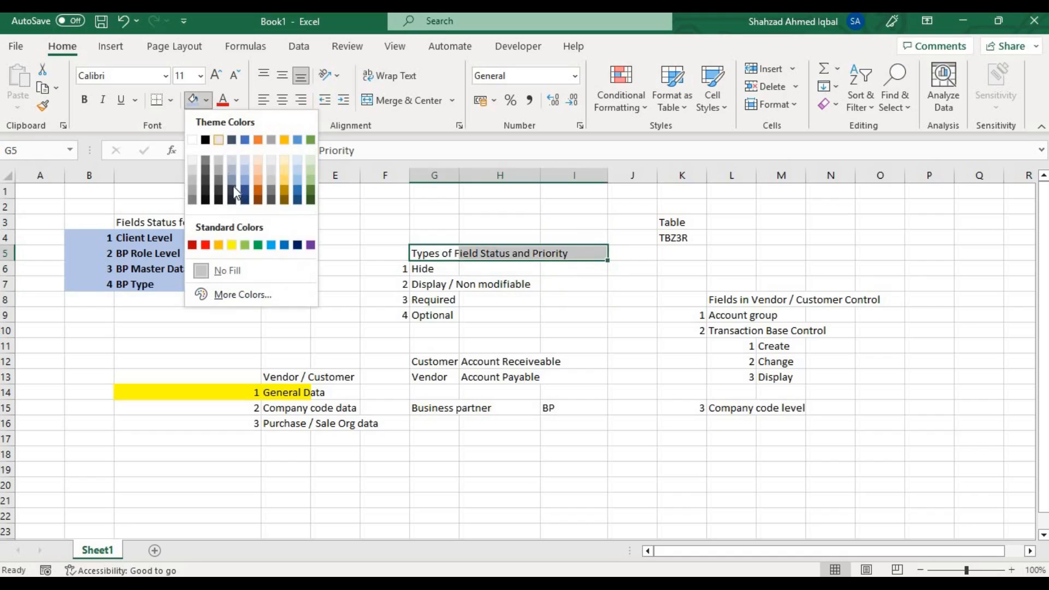
left_click(267, 190)
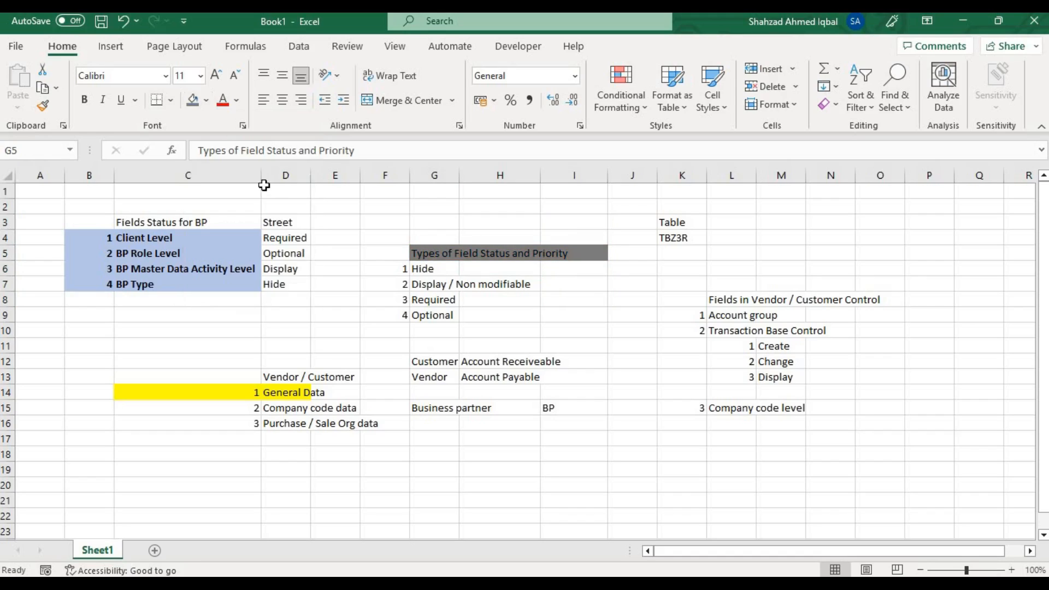
left_click(84, 100)
left_click(433, 349)
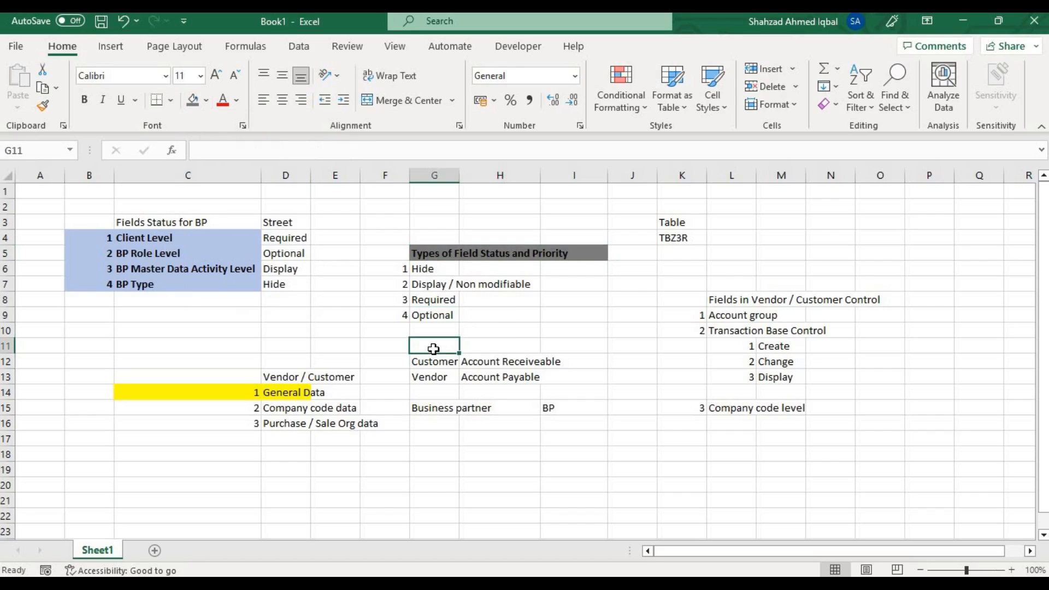
Change the fill of the Types of Field Status and Priority heading in G5:I5 to gold.
left_click_drag(424, 252, 595, 251)
left_click(206, 100)
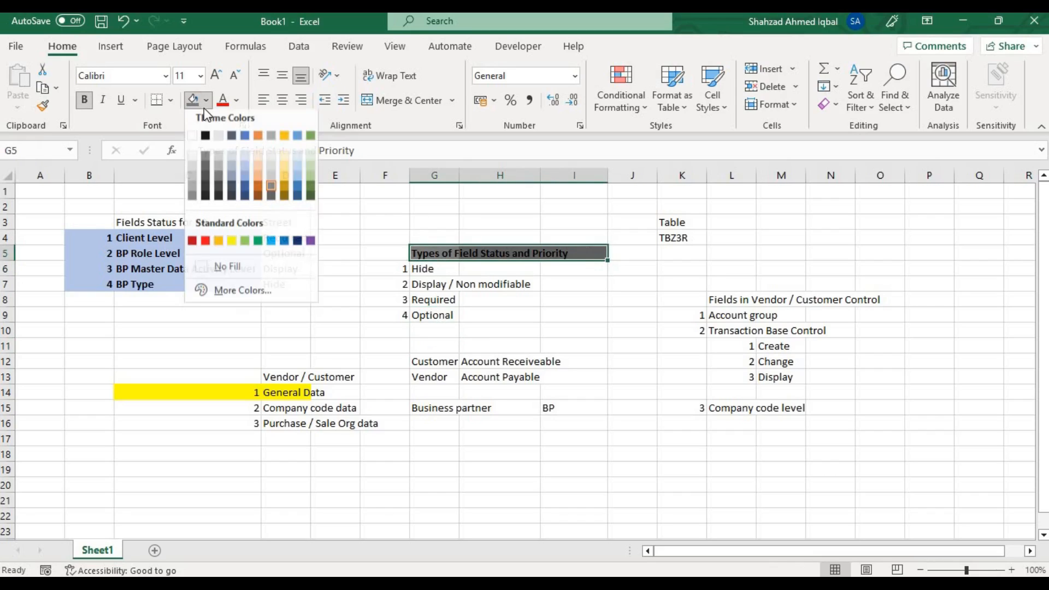
left_click(284, 186)
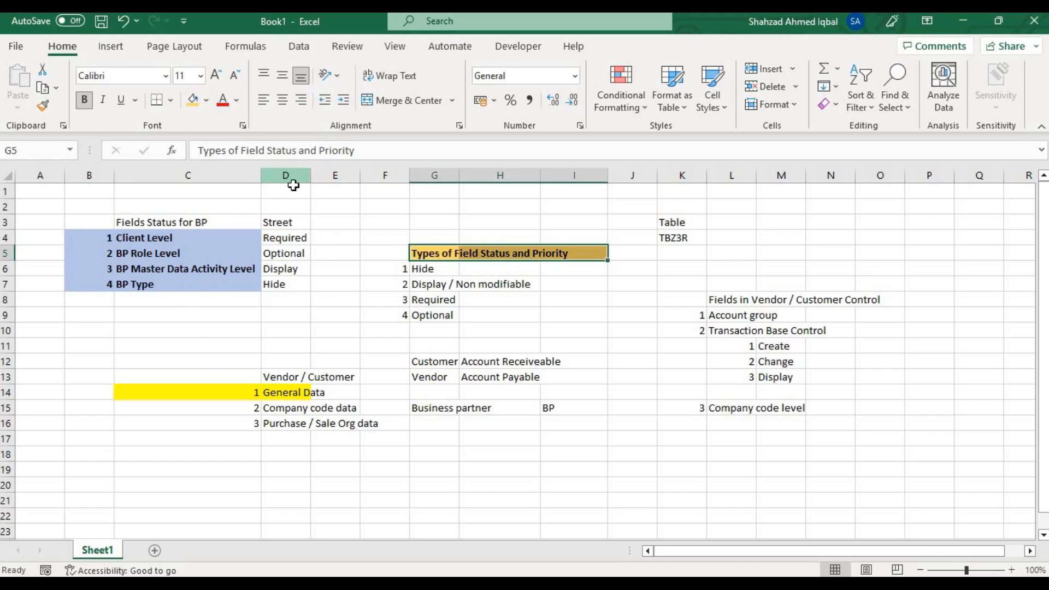
left_click(424, 299)
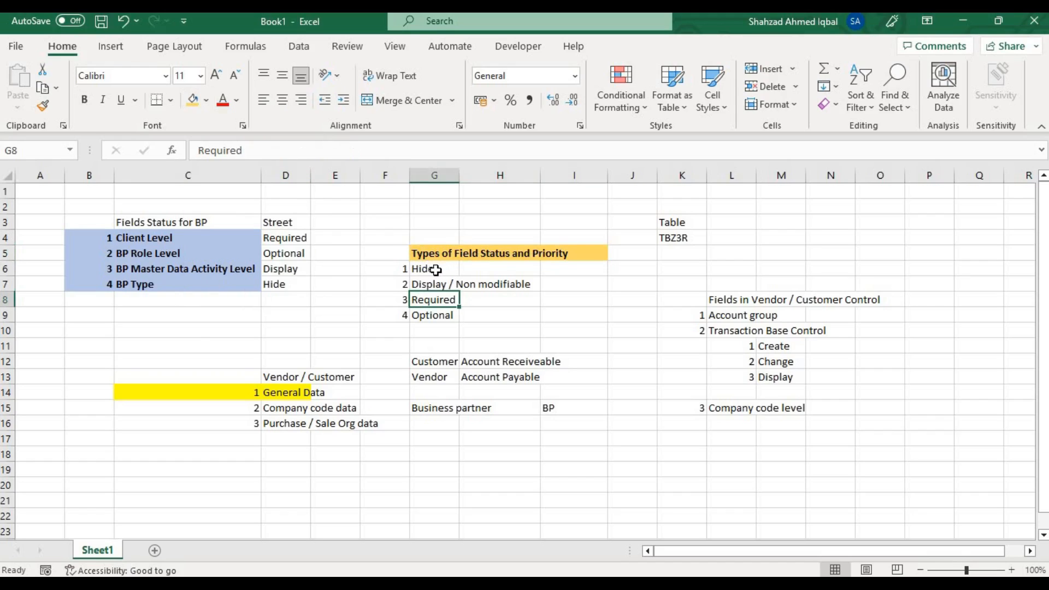
Compare the Street field statuses per level in D4:D7 with the status priority list in G6:G9.
left_click_drag(424, 269, 430, 310)
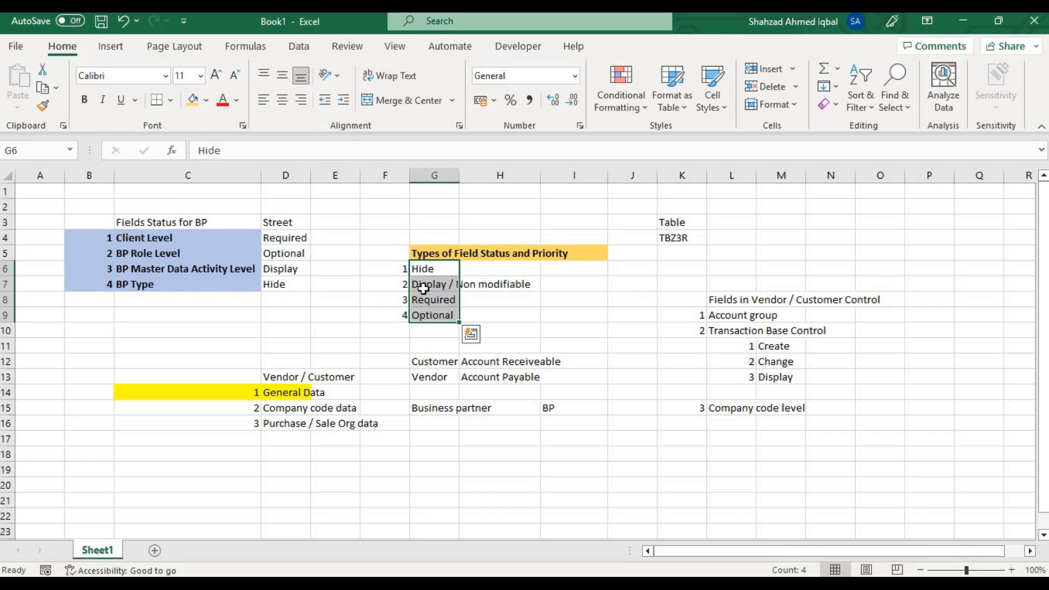
left_click(429, 272)
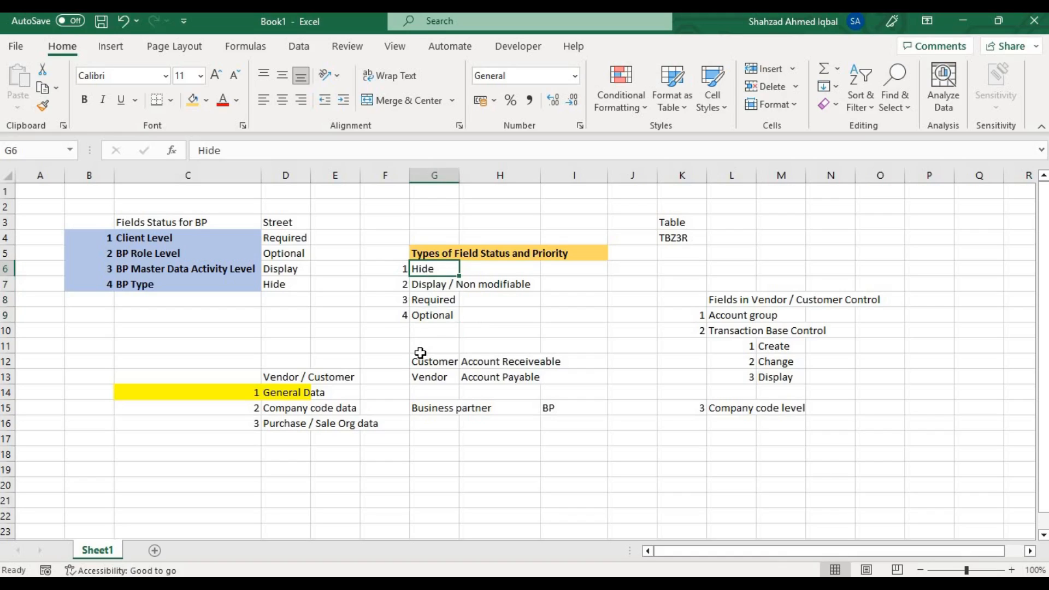
left_click(289, 221)
left_click(279, 238)
left_click_drag(281, 250, 283, 282)
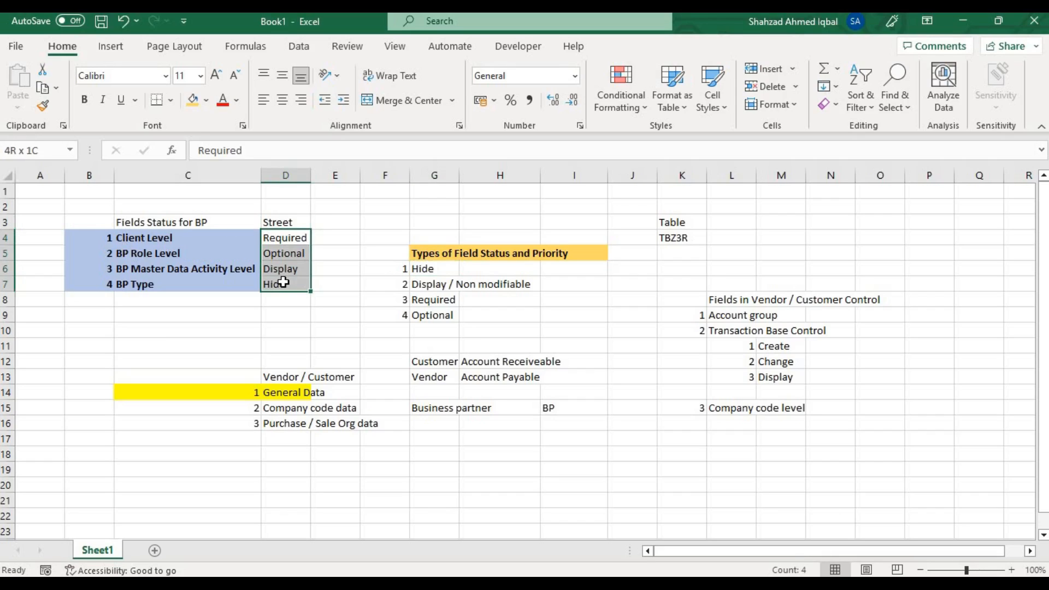
left_click(427, 270)
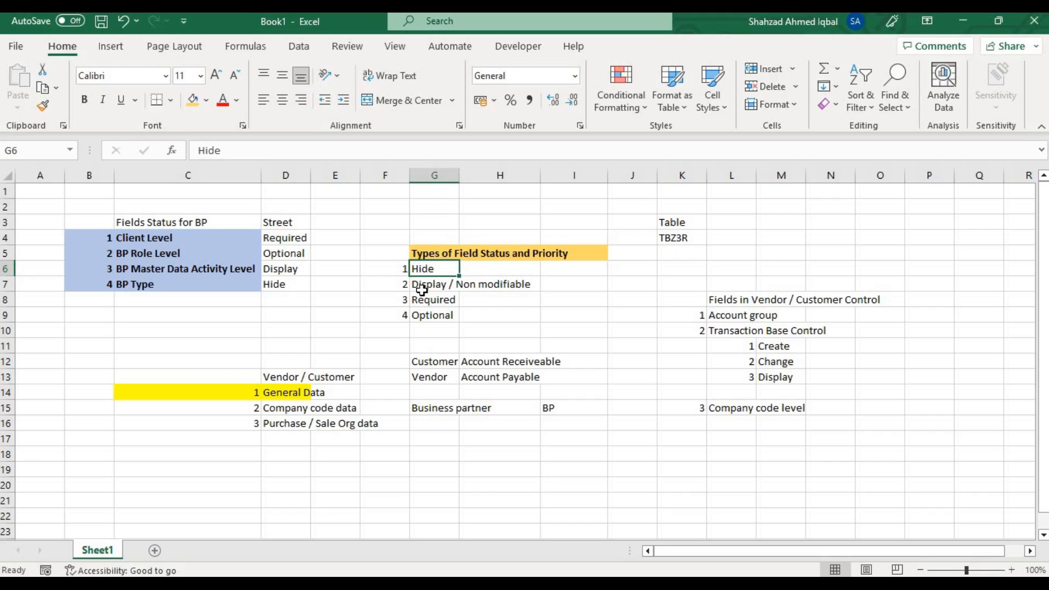
left_click(421, 288)
left_click(422, 299)
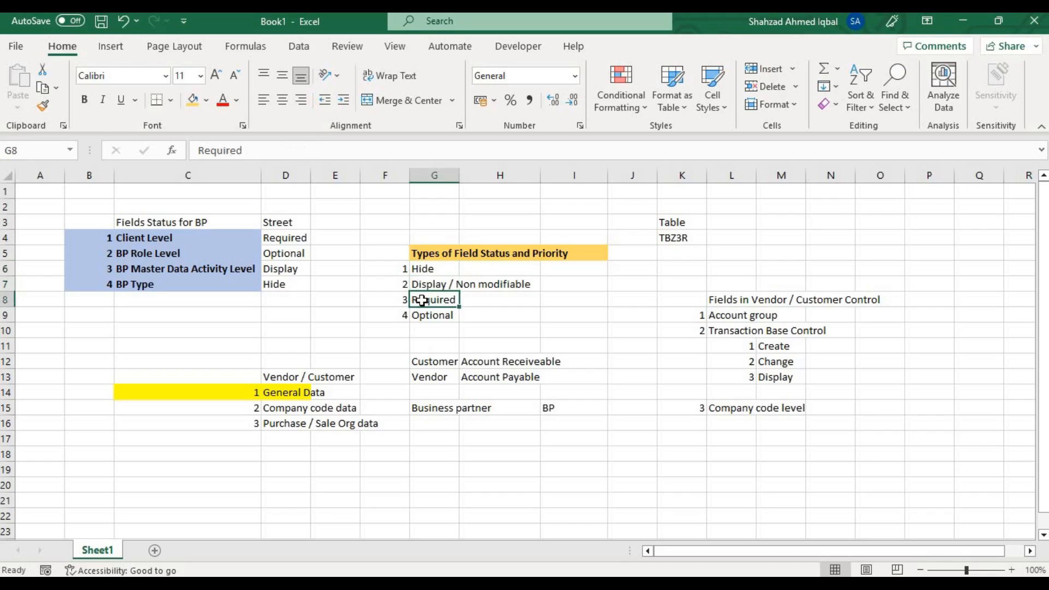
left_click(423, 314)
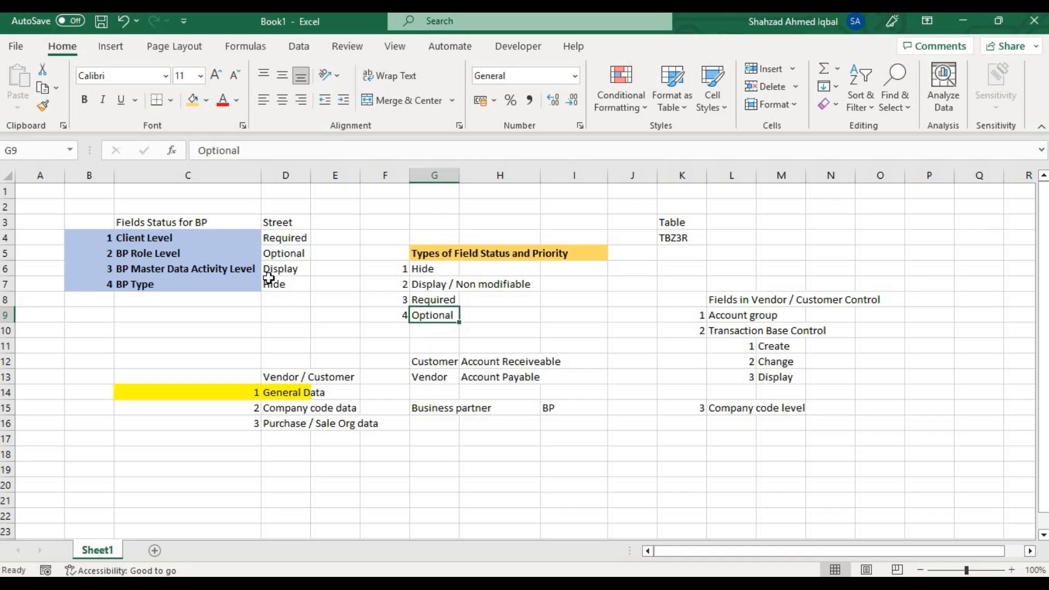
left_click(274, 284)
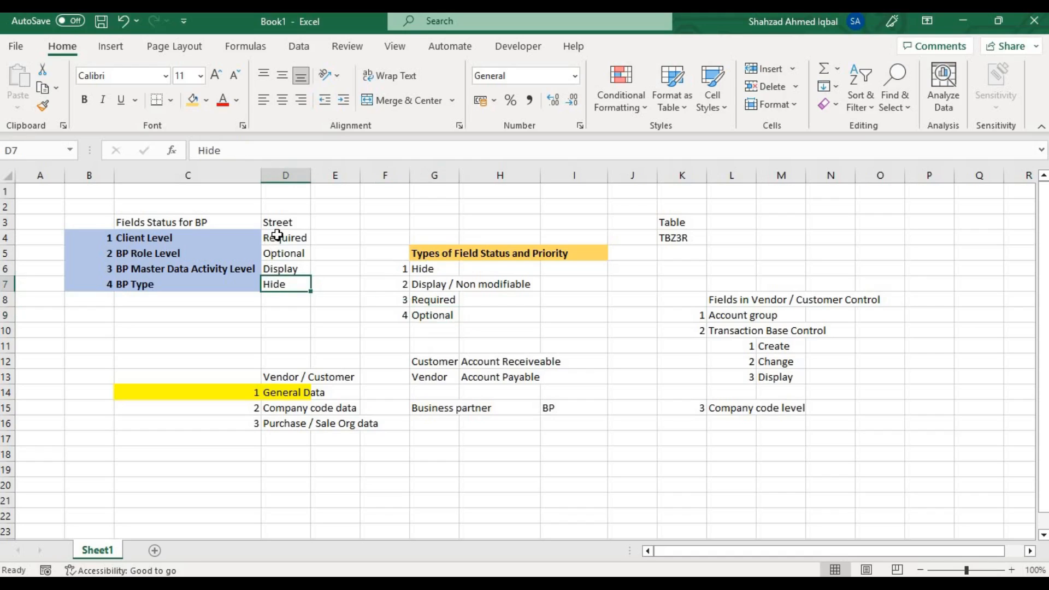
left_click_drag(276, 241, 279, 268)
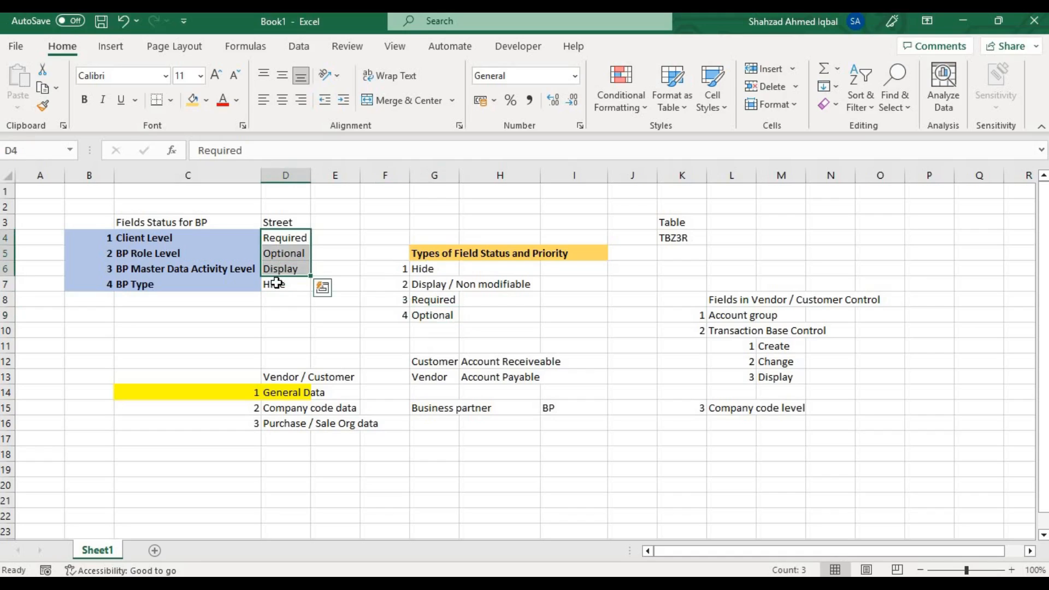
Change the Street status for BP Type in D7 to Required.
left_click(273, 286)
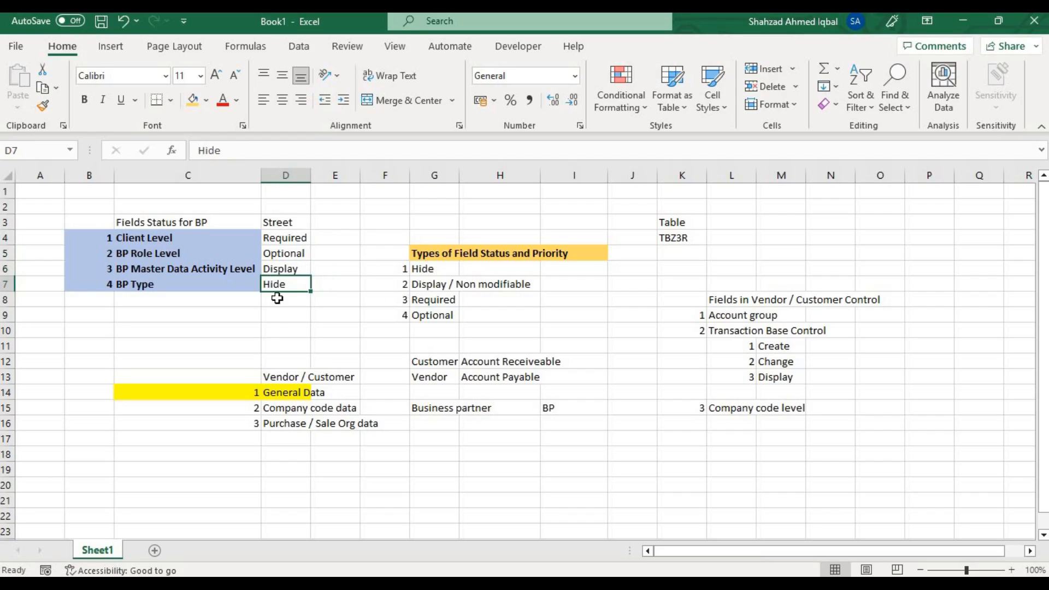
type("Rq")
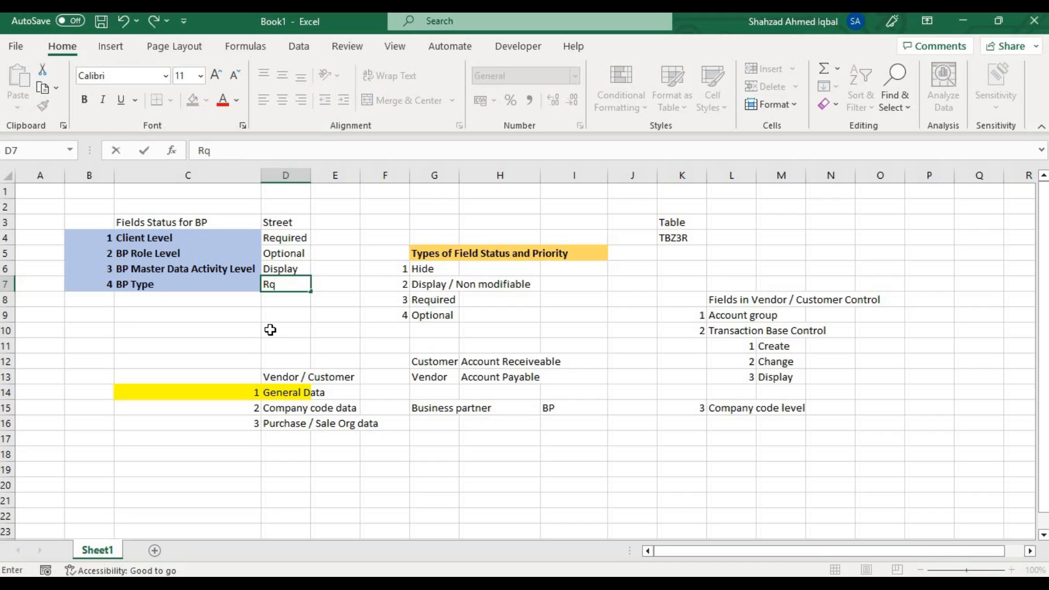
key("BackSpace")
type("e")
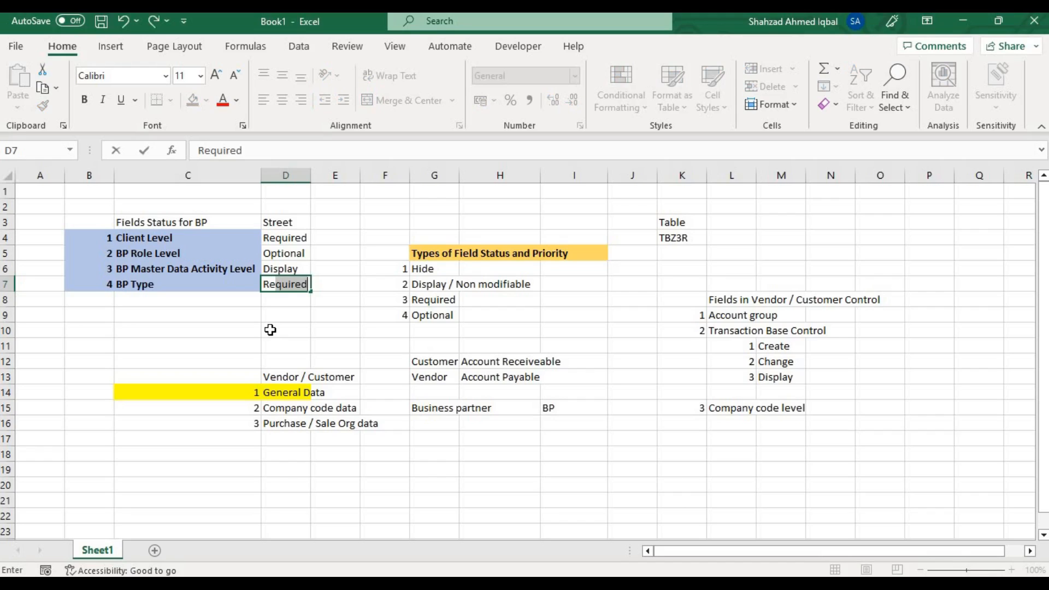
key("Return")
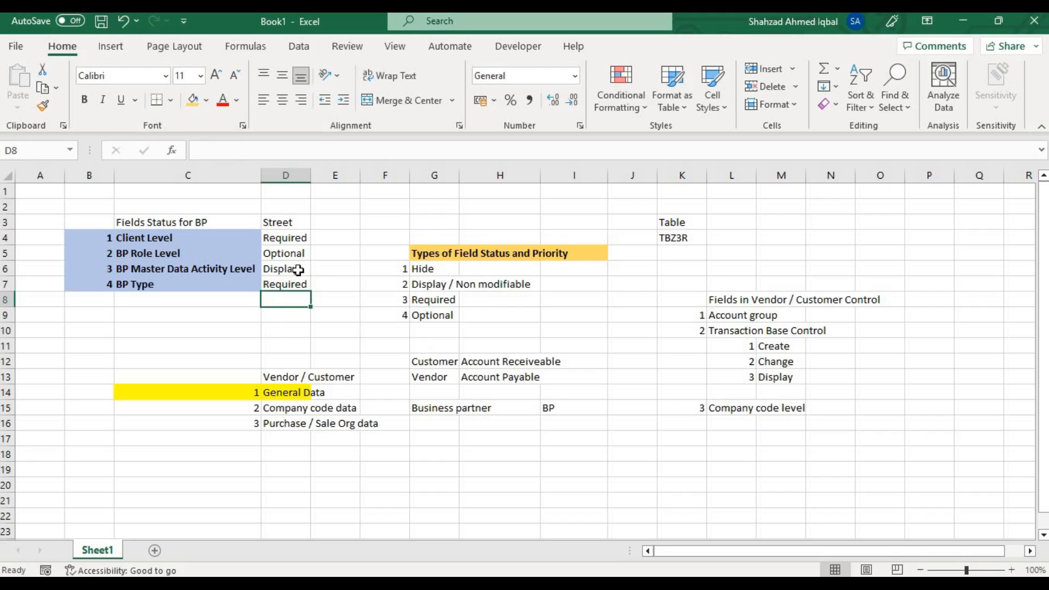
Enter Display in E6 as the resulting Street status and compare it with the Display / Non modifiable priority in G7.
left_click(338, 273)
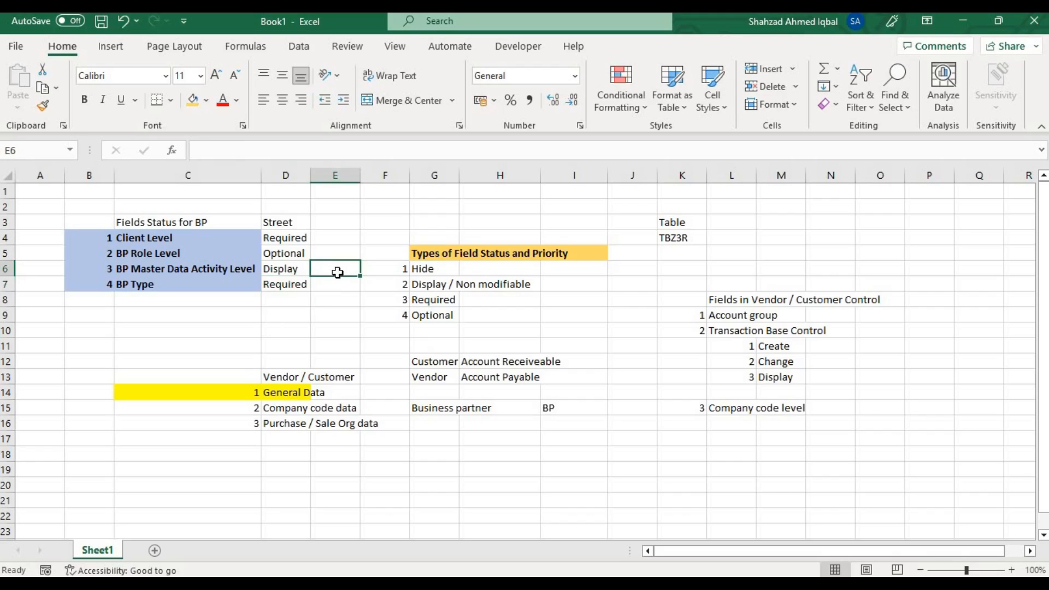
type("Dis")
type("plat")
key("BackSpace")
type("y")
key("Return")
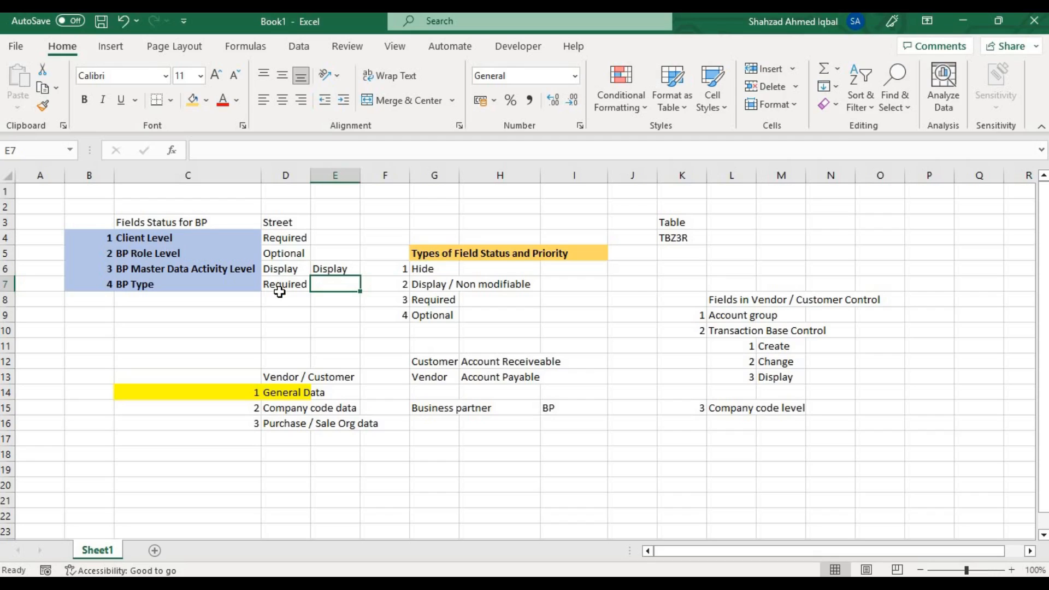
left_click(425, 288)
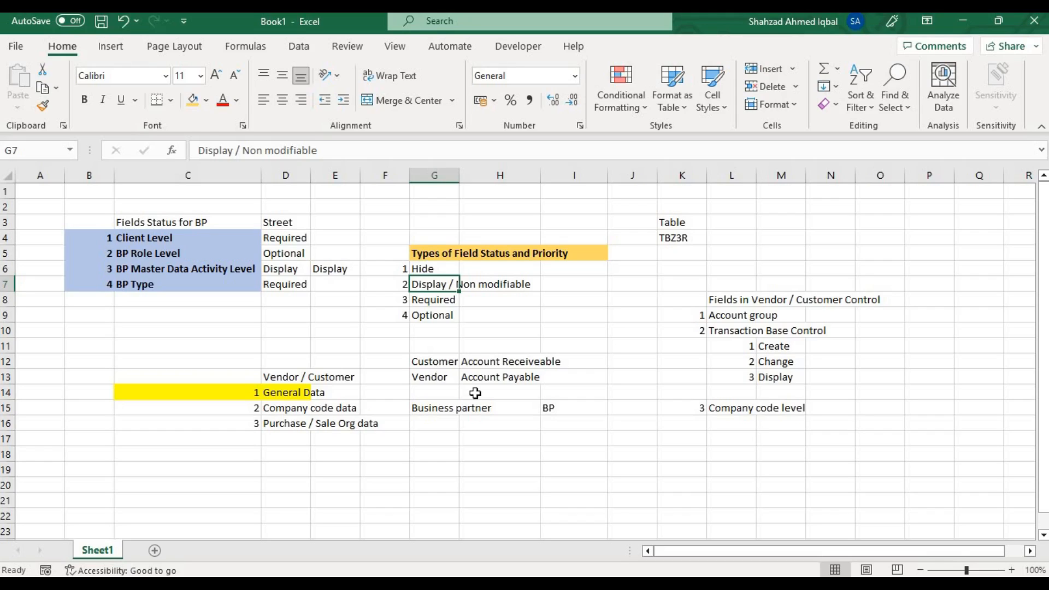
Switch to the business partner record in SAP and expand the Name section to show all name fields.
key("alt+Tab")
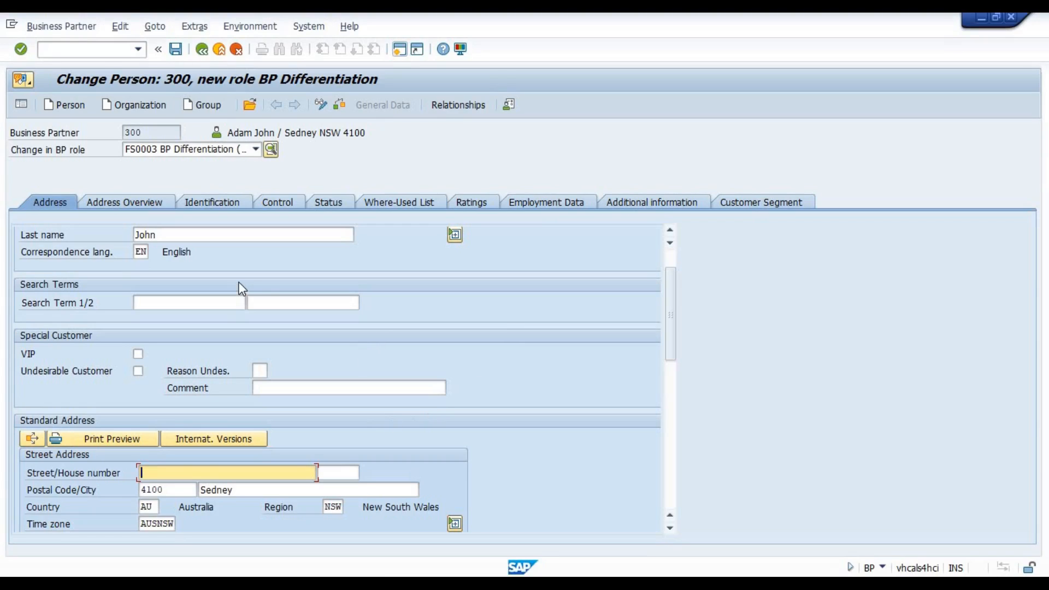
left_click(279, 305)
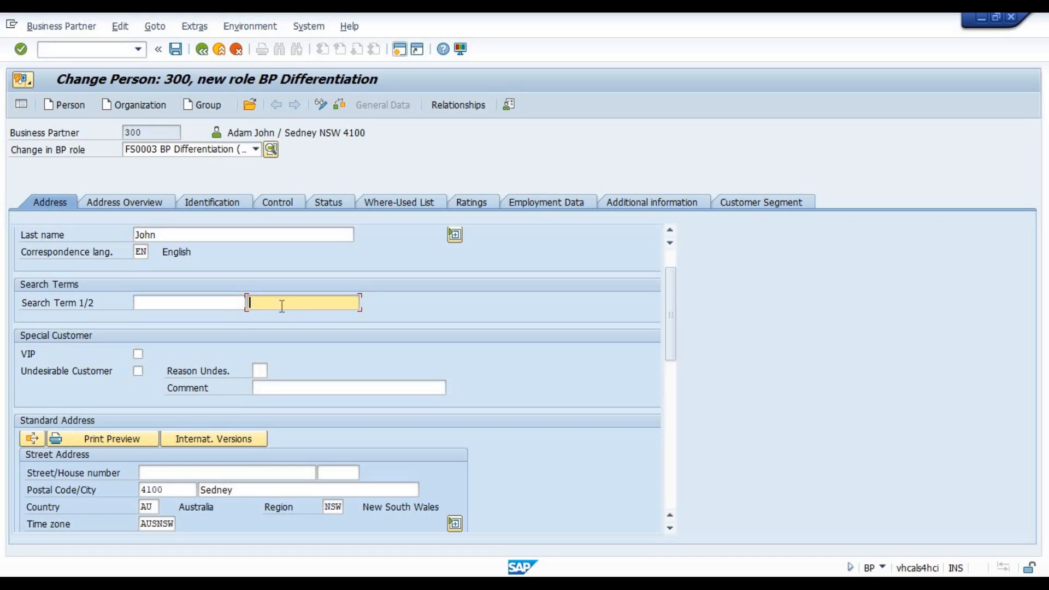
left_click(674, 258)
left_click(210, 287)
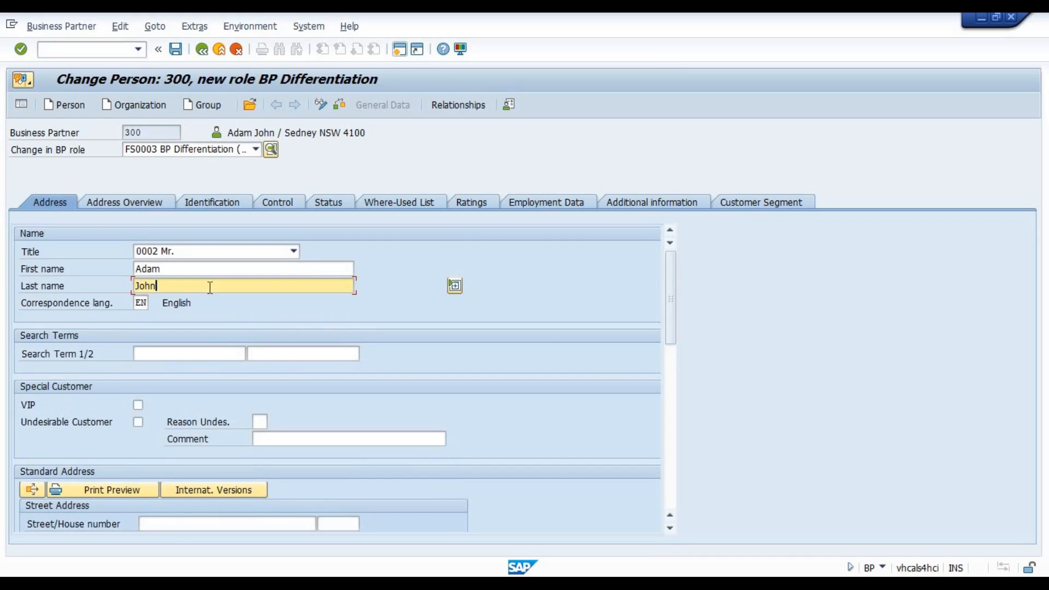
left_click(453, 286)
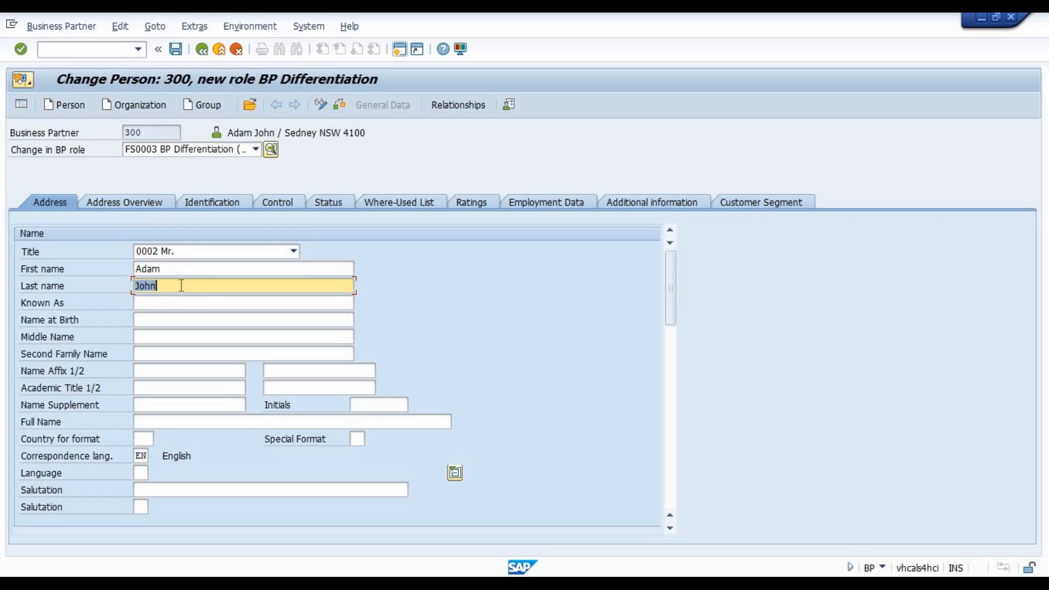
Try to clear the partner's last and first names and validate the record to test which name field is required.
key("BackSpace")
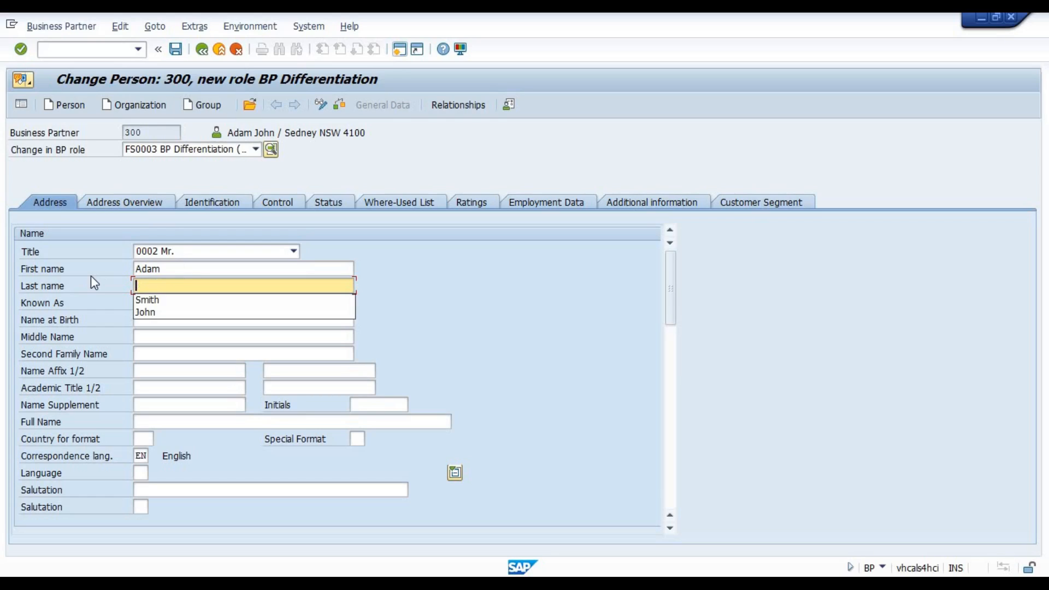
left_click_drag(173, 269, 111, 268)
key("BackSpace")
key("Return")
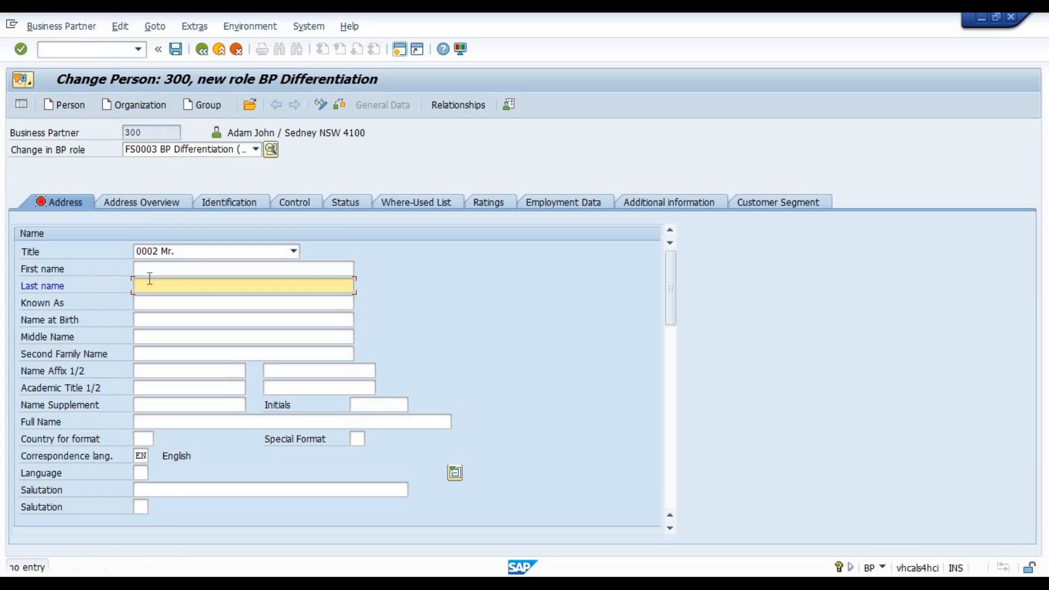
key("Down")
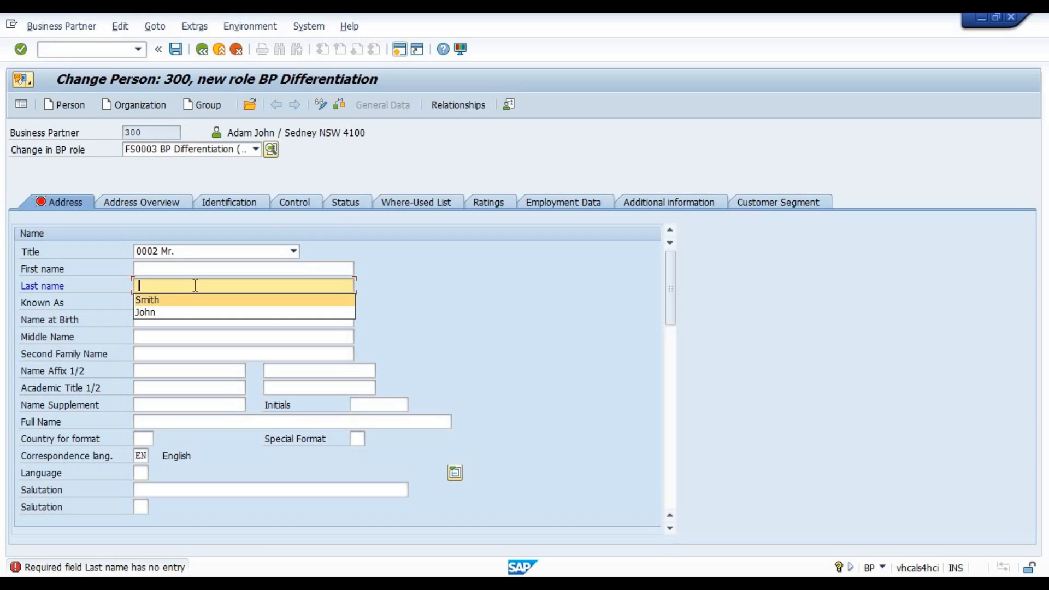
key("Down")
key("Return")
key("shift+Tab")
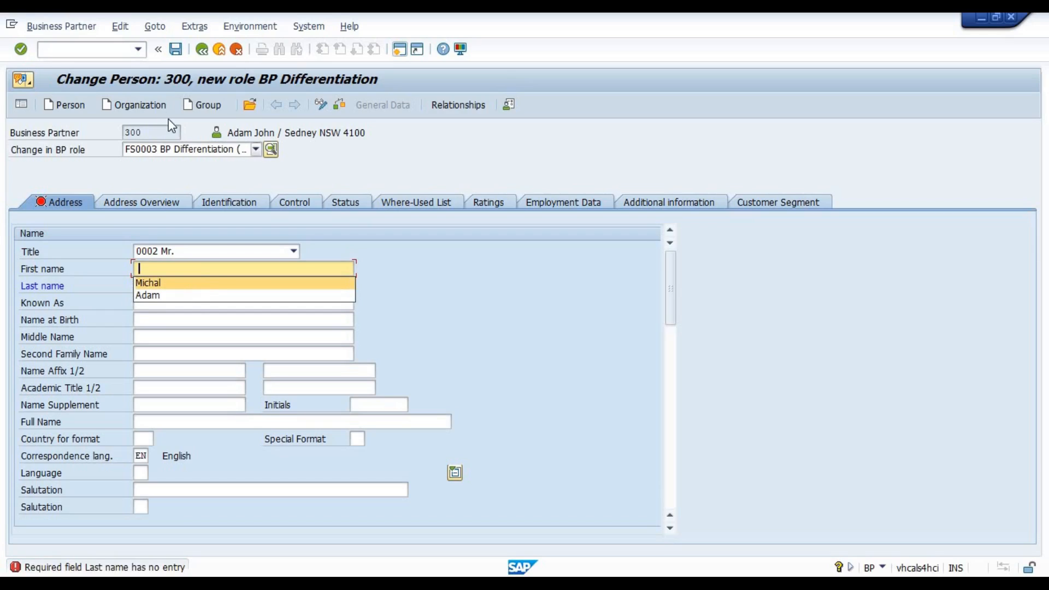
Restart the business partner transaction with /nbp, reopen the first partner found by name and expand its name fields.
left_click(104, 50)
type("/nbp")
key("Return")
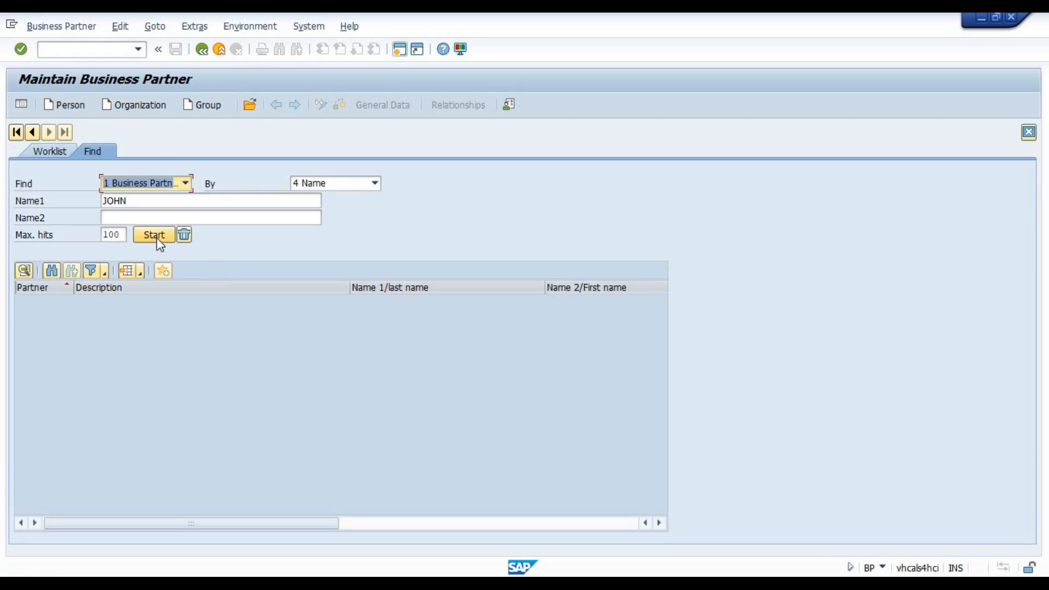
left_click(157, 238)
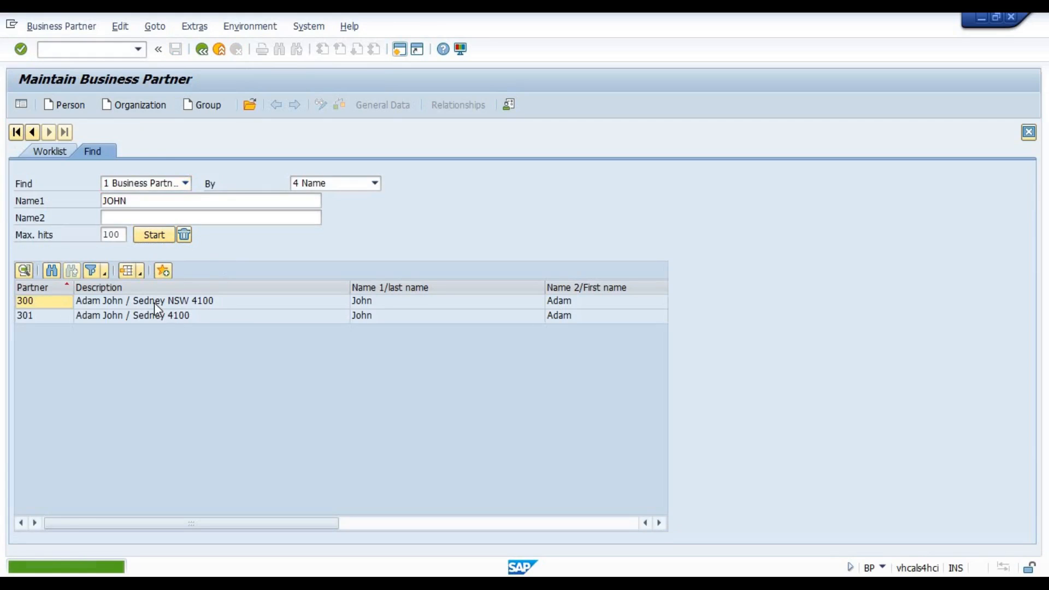
double_click(155, 303)
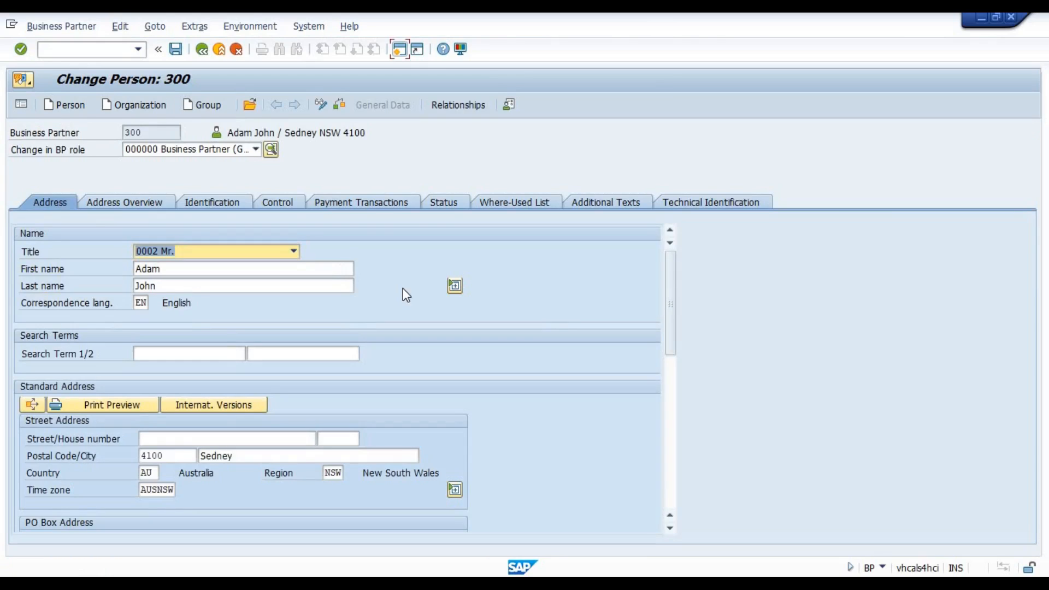
left_click(454, 286)
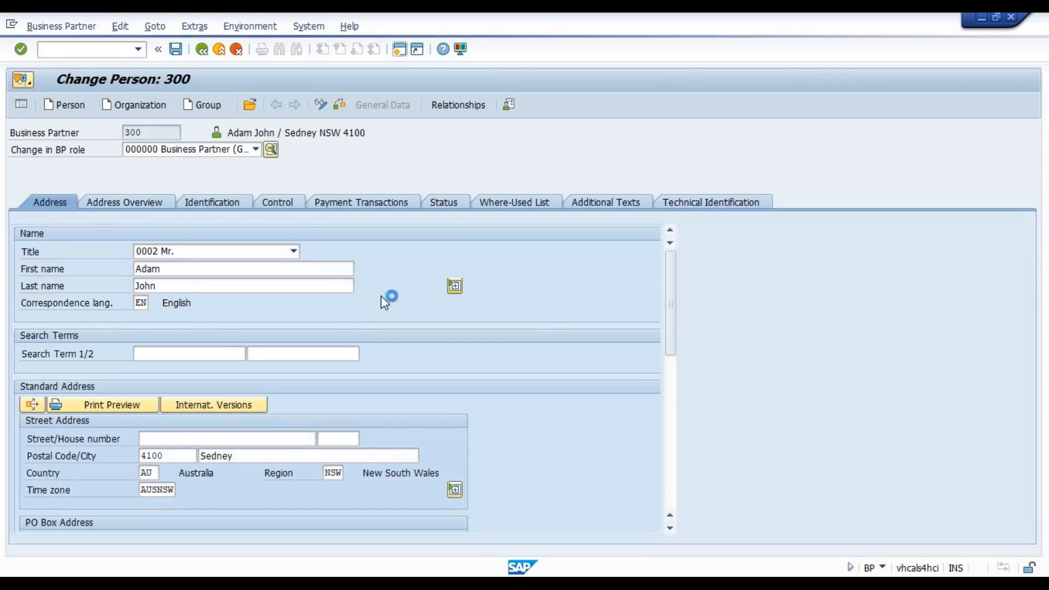
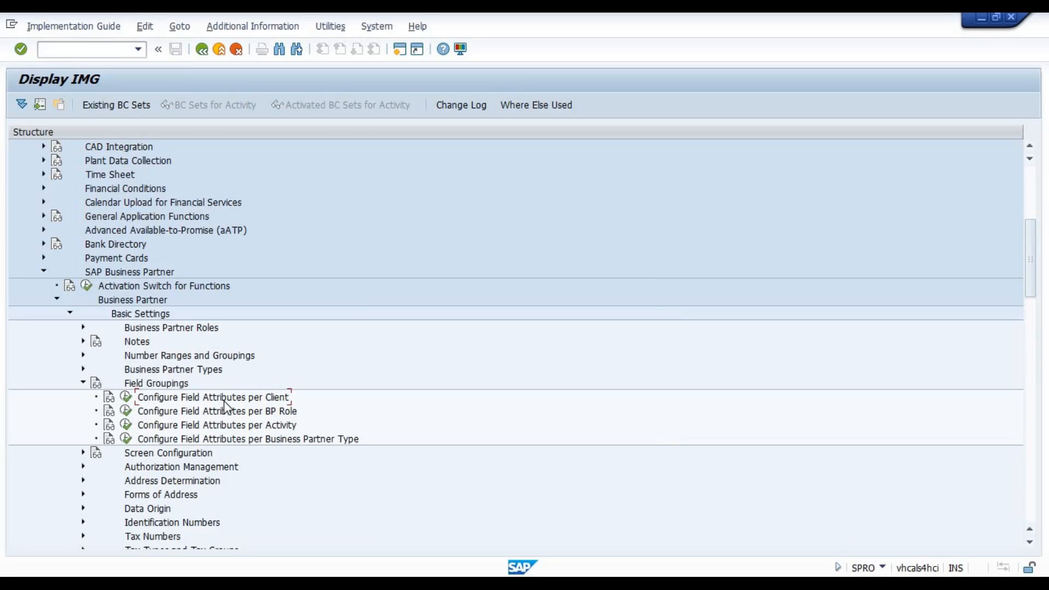
Open the client-wide field attributes (0001-3500) for SAP Business Partner and display the field groups of the Addresses data set.
left_click(124, 397)
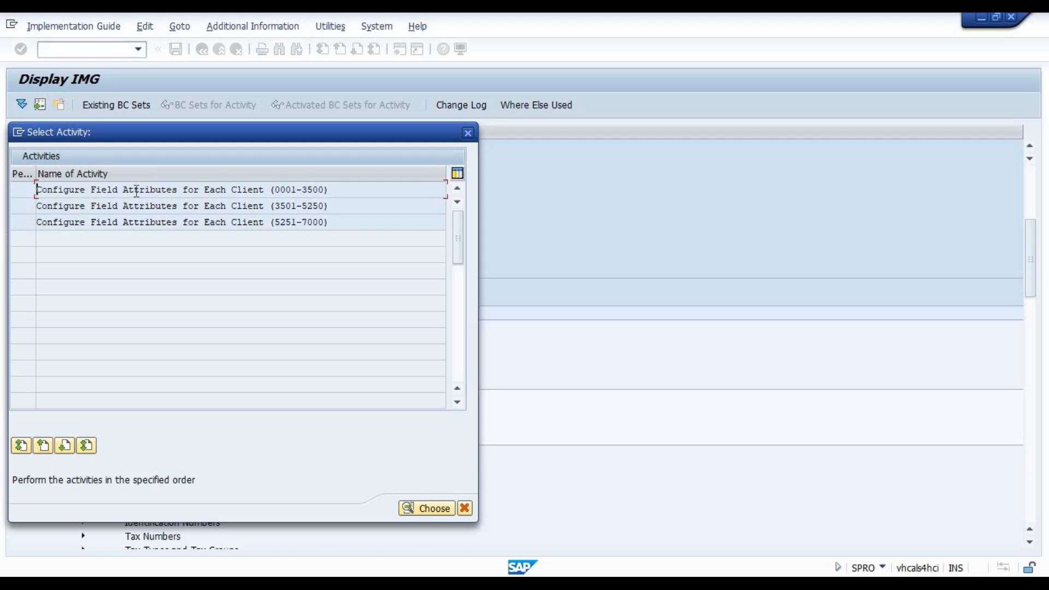
double_click(195, 190)
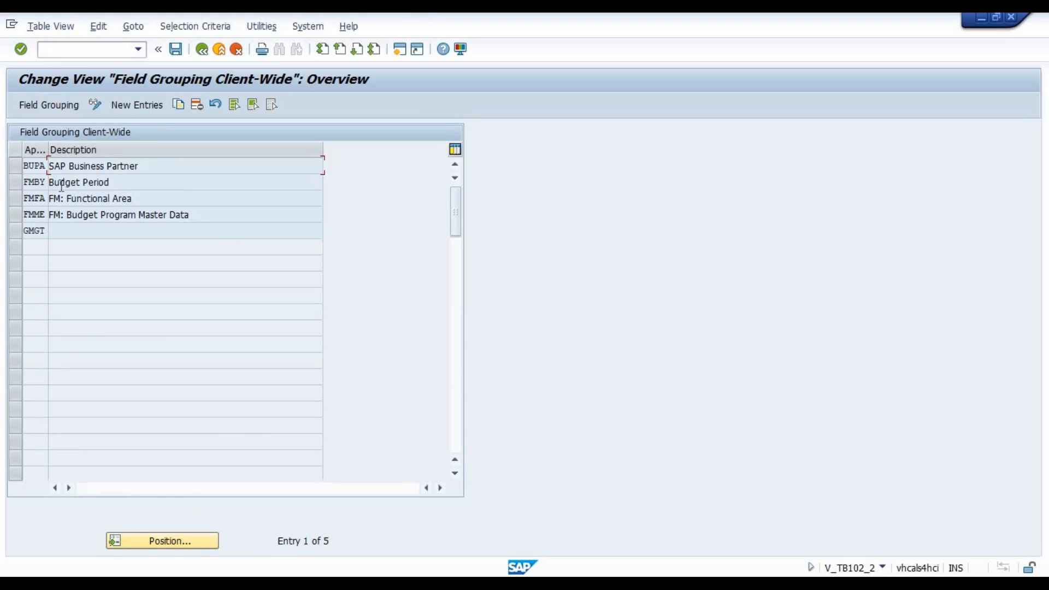
left_click_drag(47, 150, 65, 150)
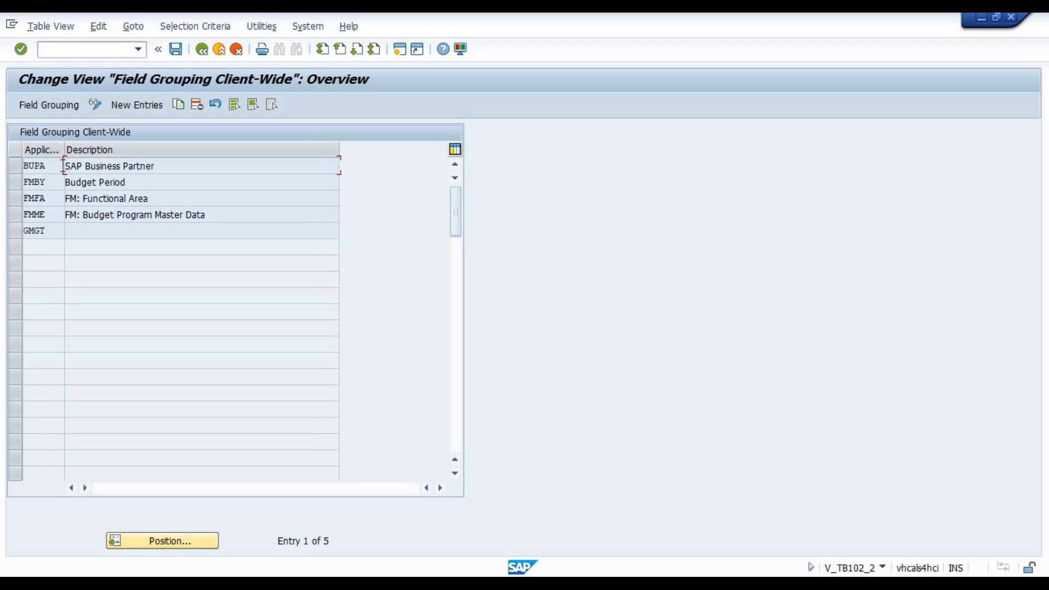
double_click(132, 165)
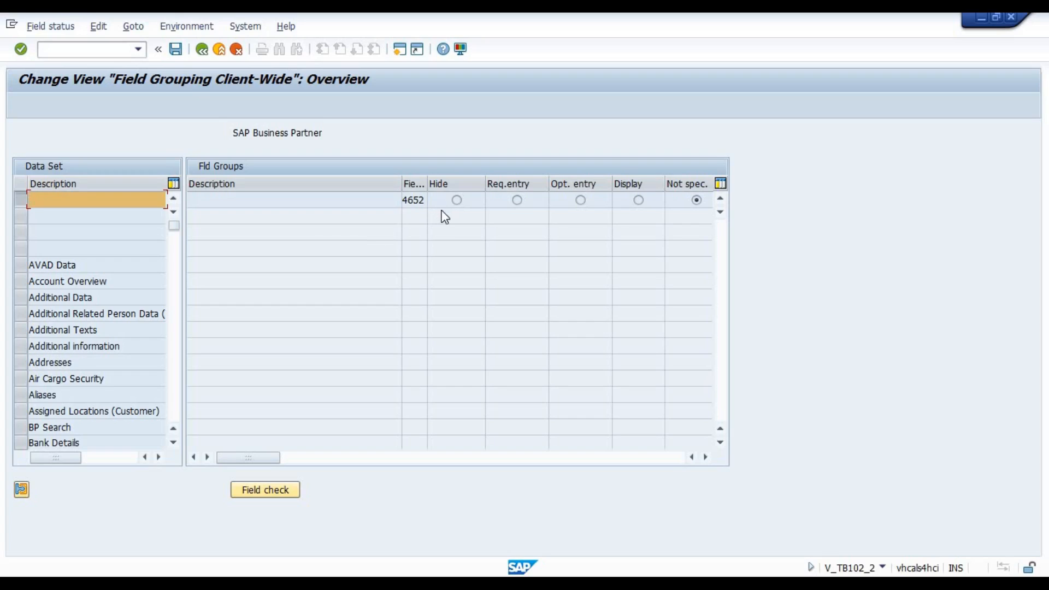
left_click(71, 366)
double_click(71, 366)
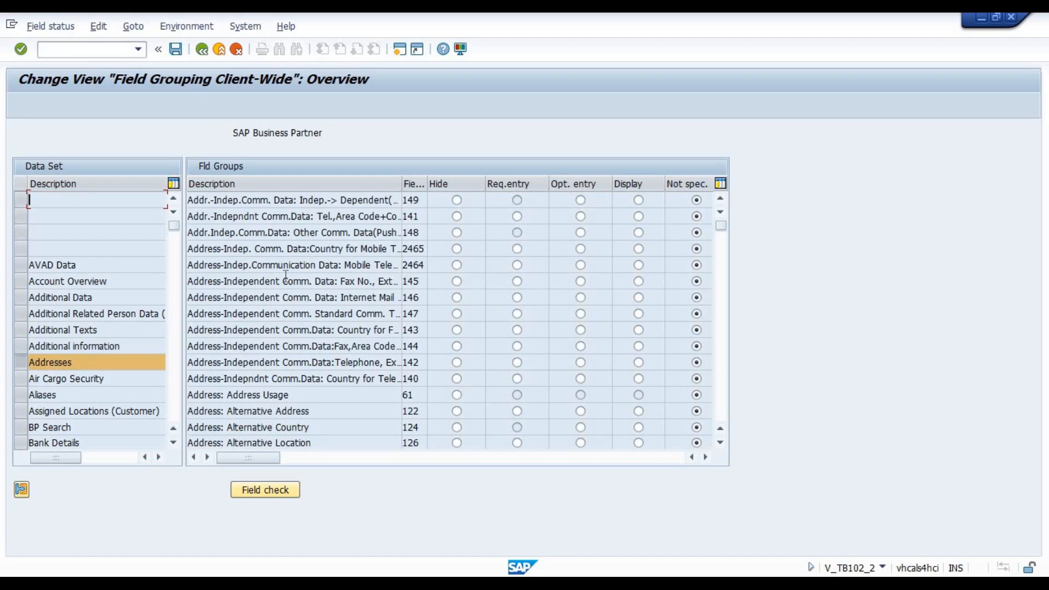
Look through the Addresses field groups and their status settings to the end of the list.
left_click(310, 394)
scroll(311, 395, "down", 3)
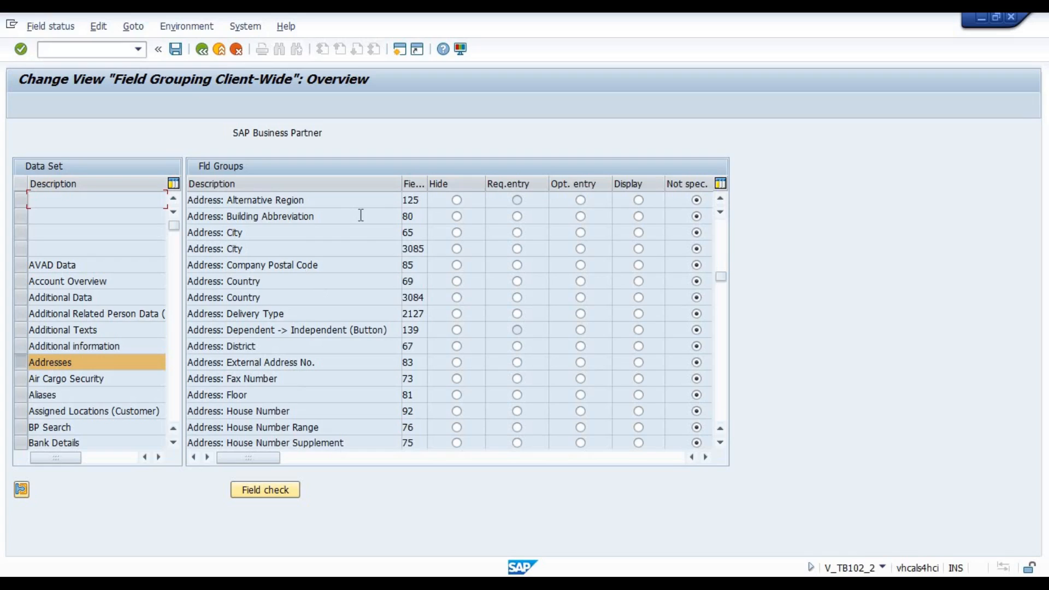
scroll(361, 215, "up", 3)
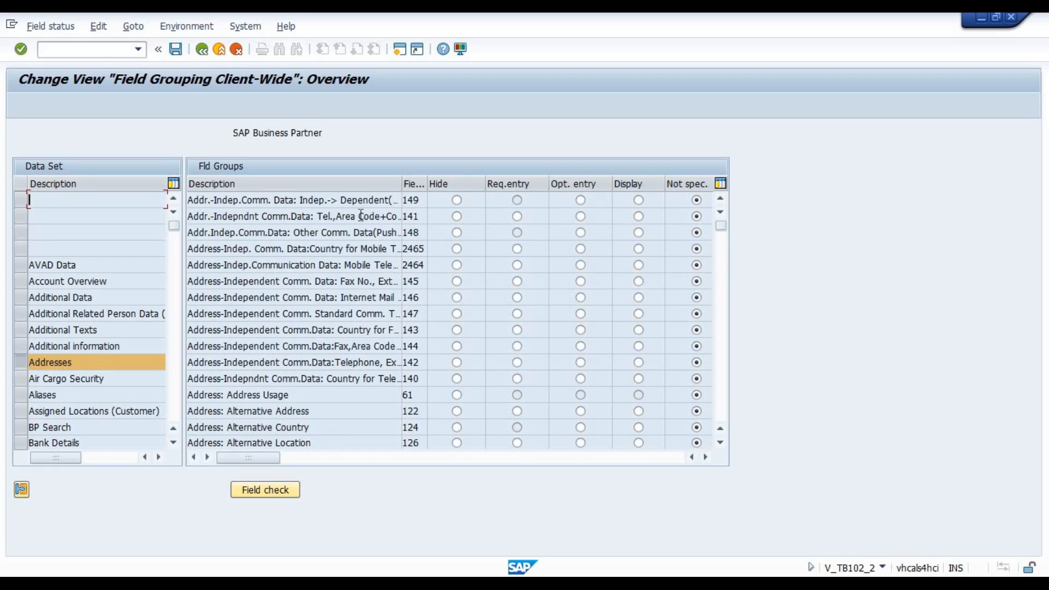
left_click(361, 215)
scroll(361, 216, "down", 3)
left_click(361, 215)
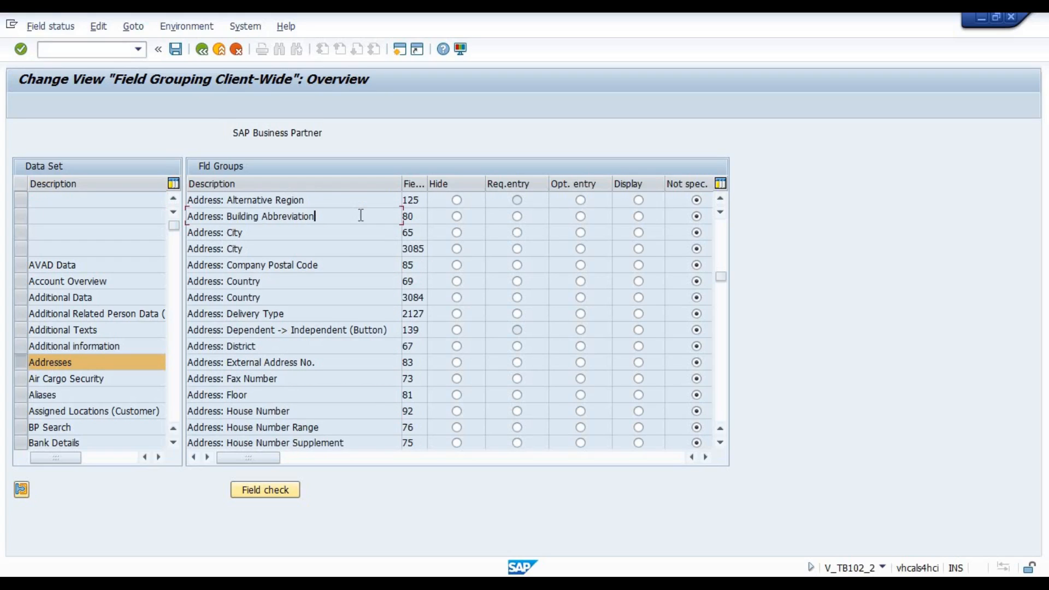
scroll(361, 215, "down", 3)
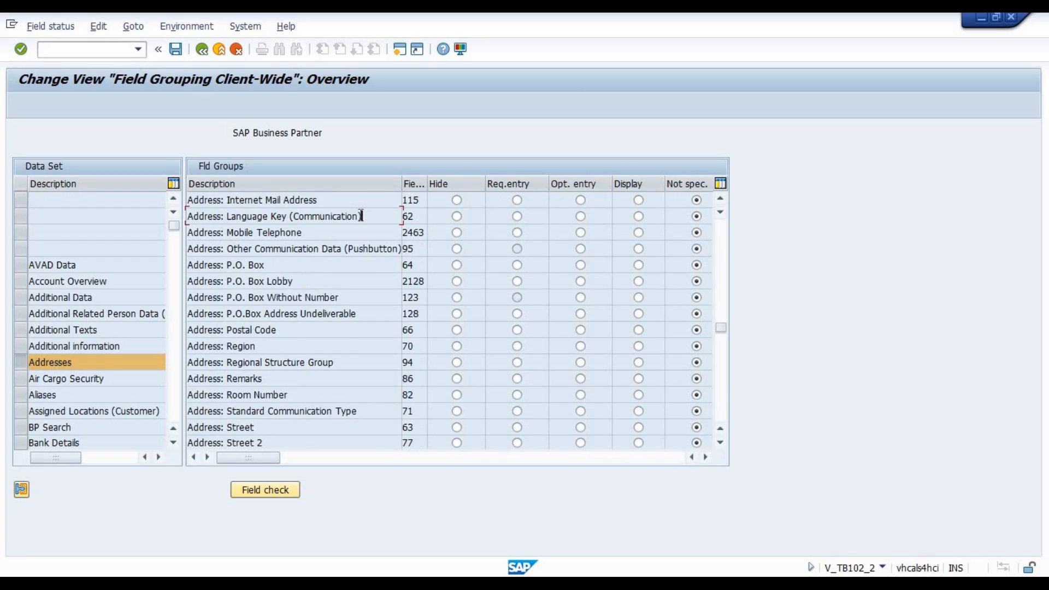
scroll(361, 215, "down", 3)
left_click(360, 215)
scroll(360, 215, "up", 3)
scroll(361, 215, "down", 3)
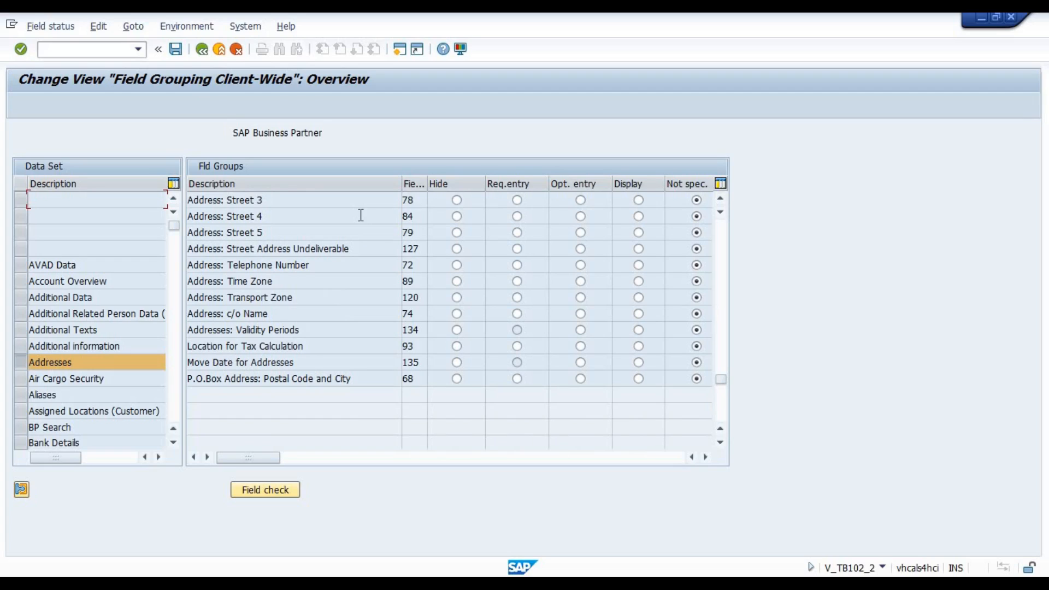
Set the Address: Street field group to Display and save the change in the Test Role customizing request.
scroll(360, 215, "up", 3)
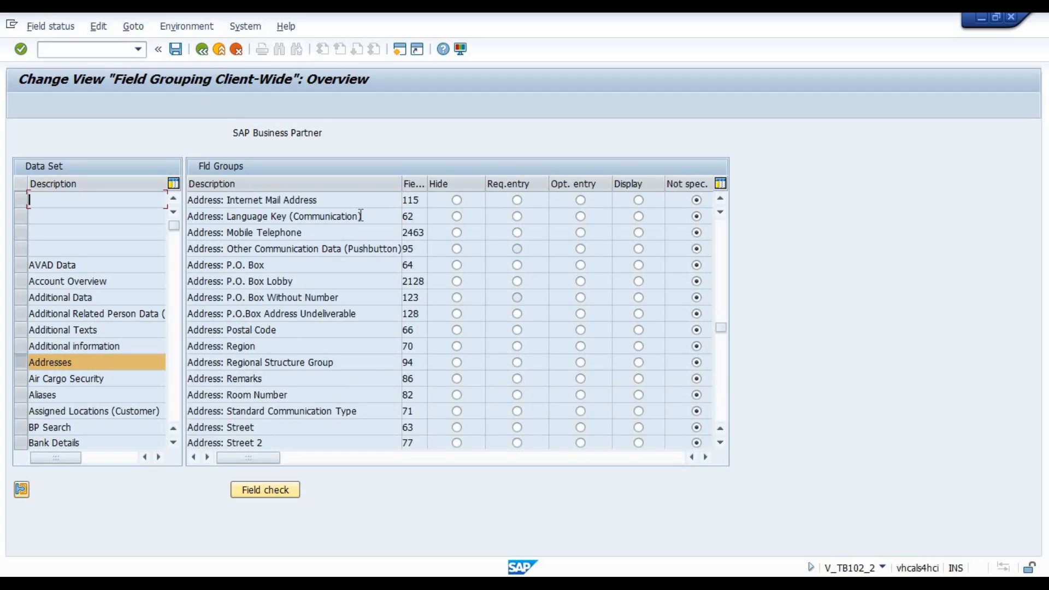
left_click(361, 216)
left_click_drag(265, 426, 215, 421)
left_click(638, 427)
left_click(638, 427)
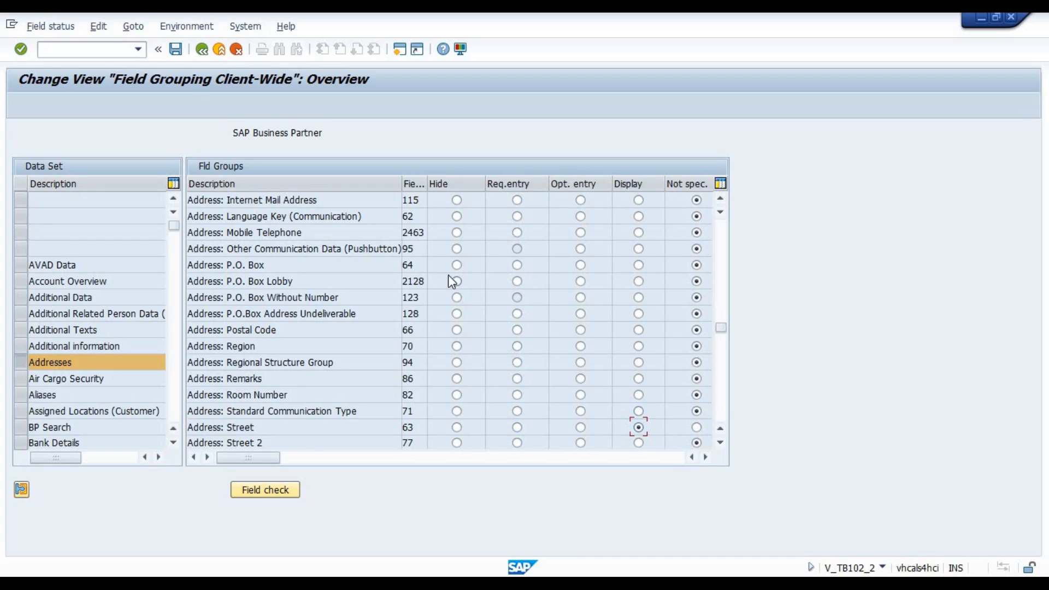
left_click(175, 48)
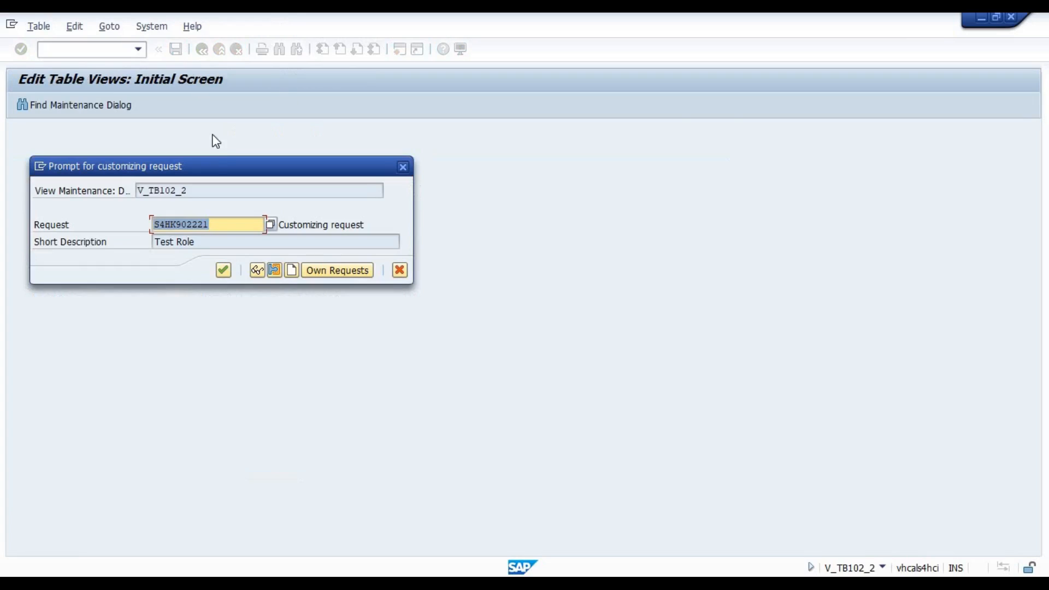
left_click(223, 270)
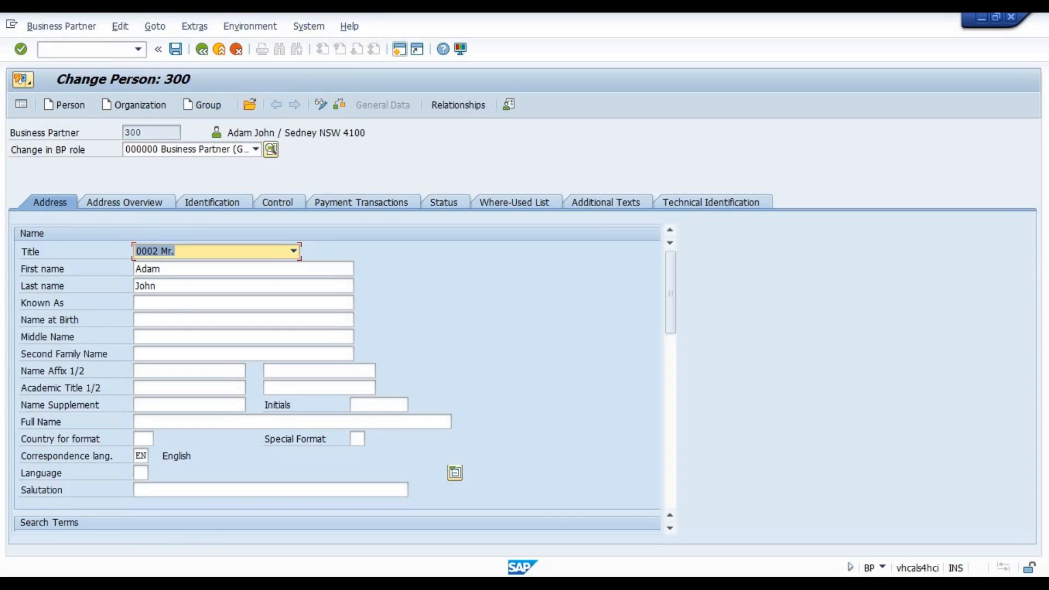
In the business partner record, collapse the name fields, reopen the first partner found by name through /nbp and check its Street field.
left_click(461, 473)
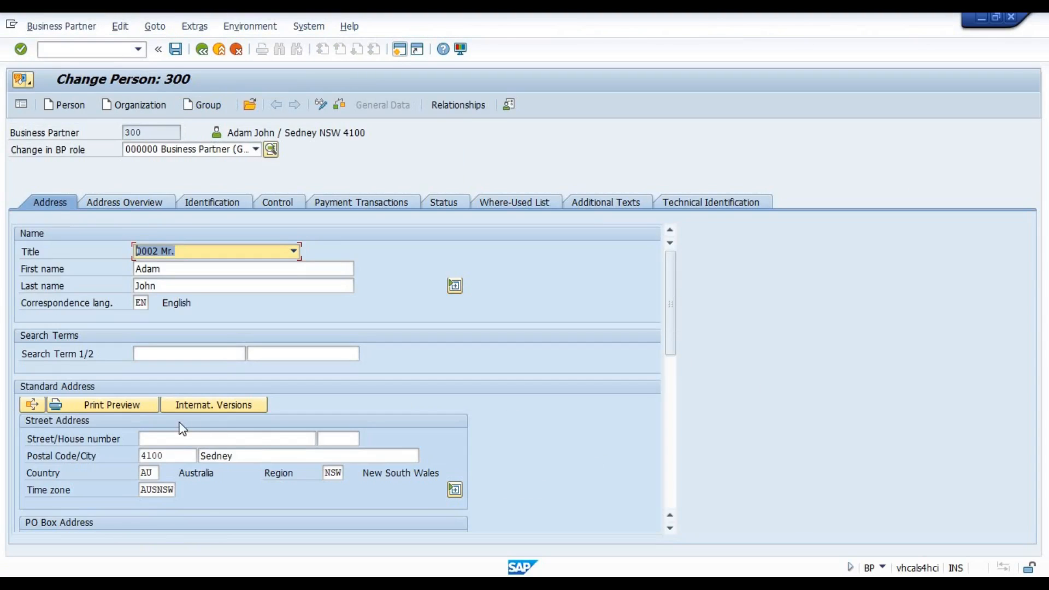
left_click(176, 441)
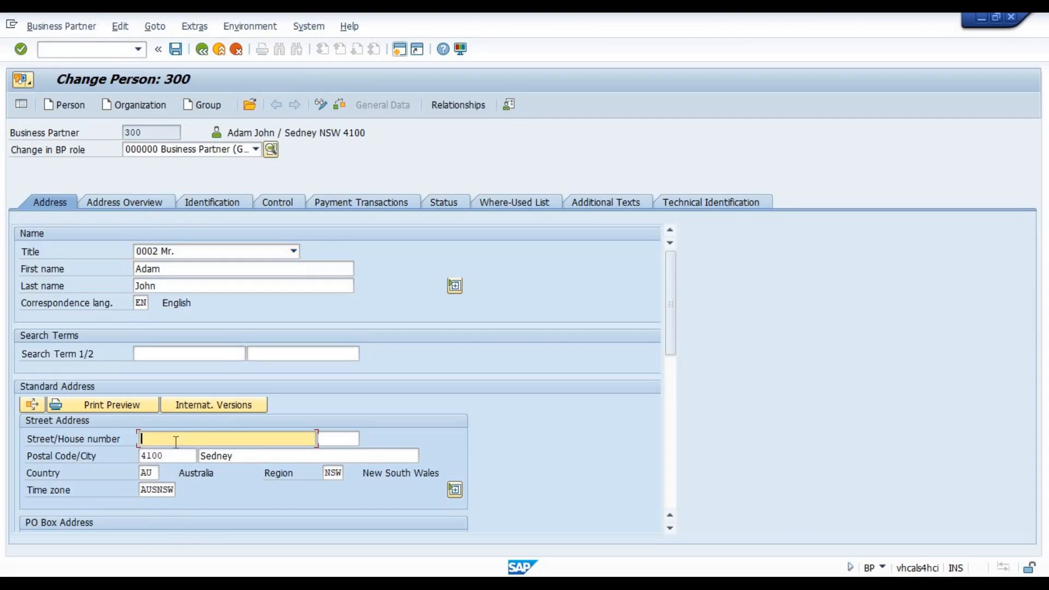
left_click(104, 46)
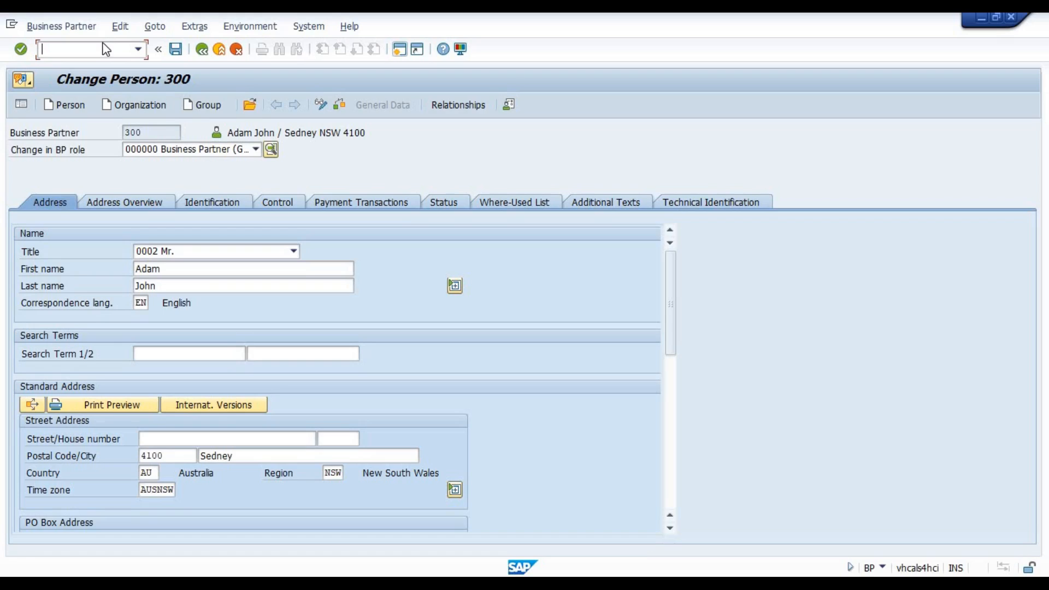
type("/nbp")
key("Return")
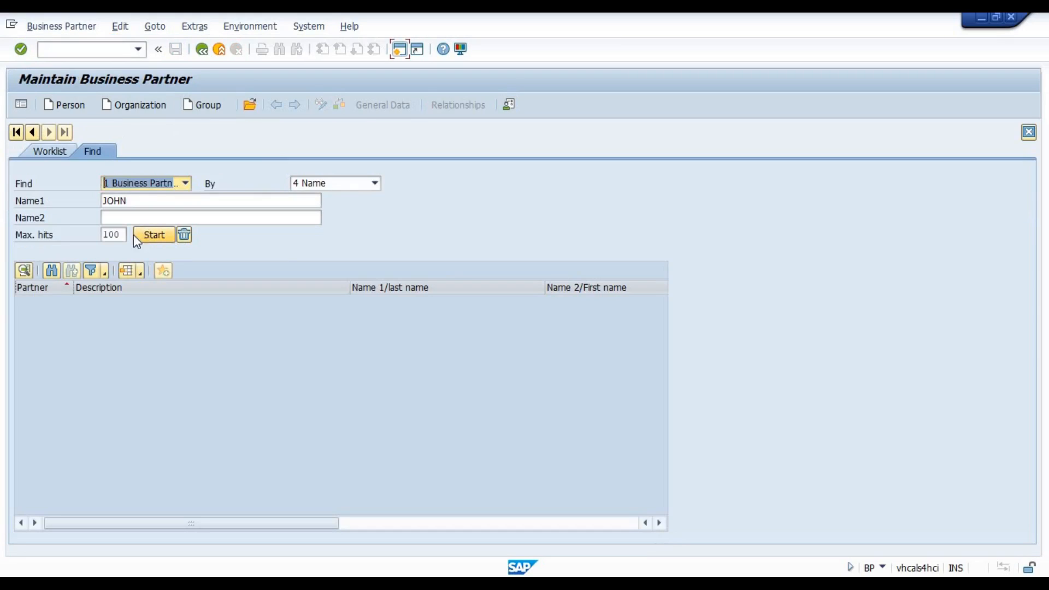
left_click(147, 236)
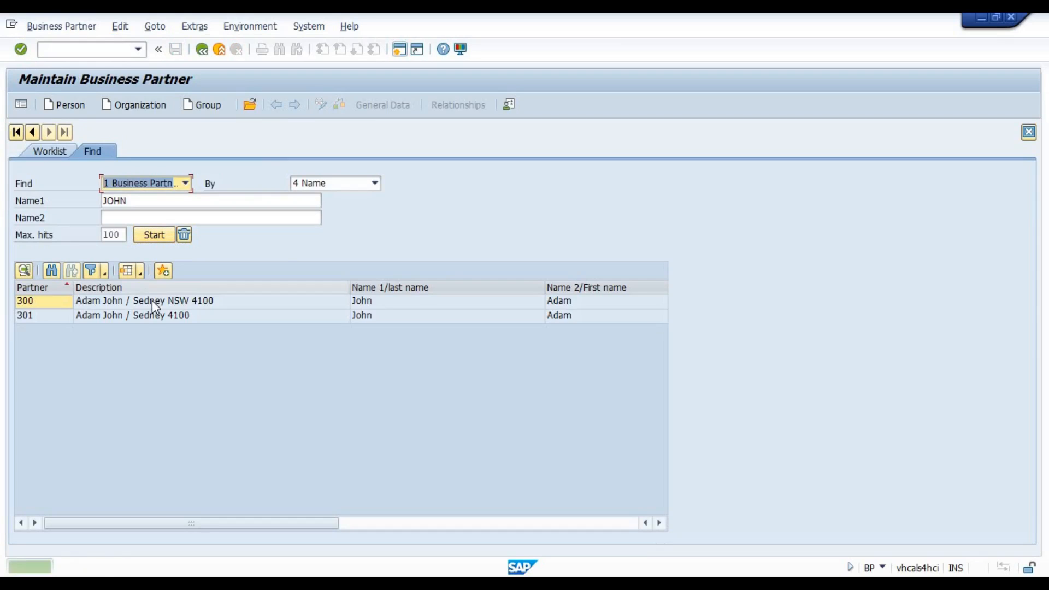
double_click(152, 302)
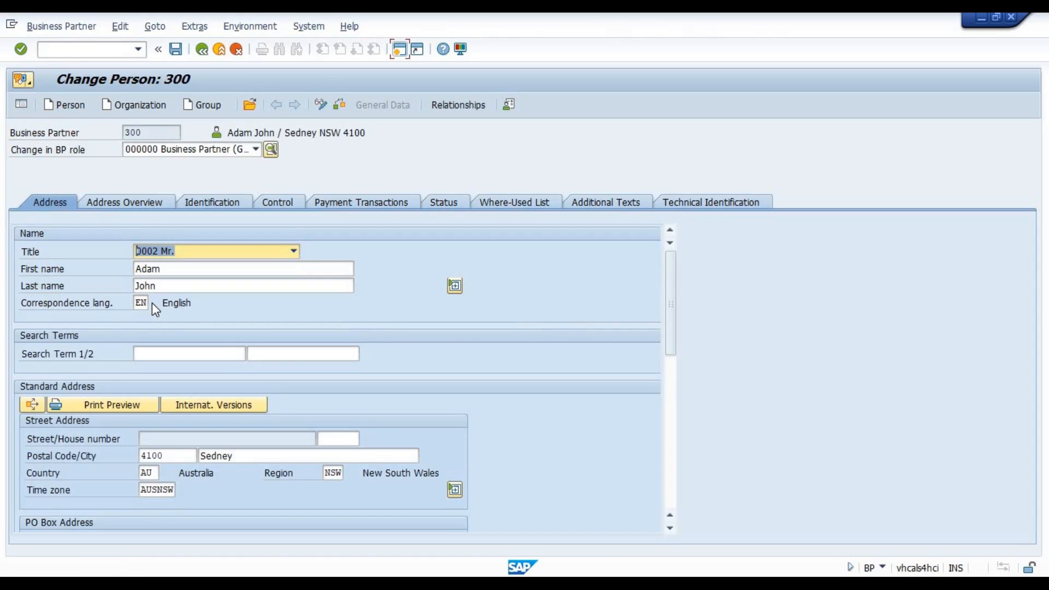
left_click(155, 439)
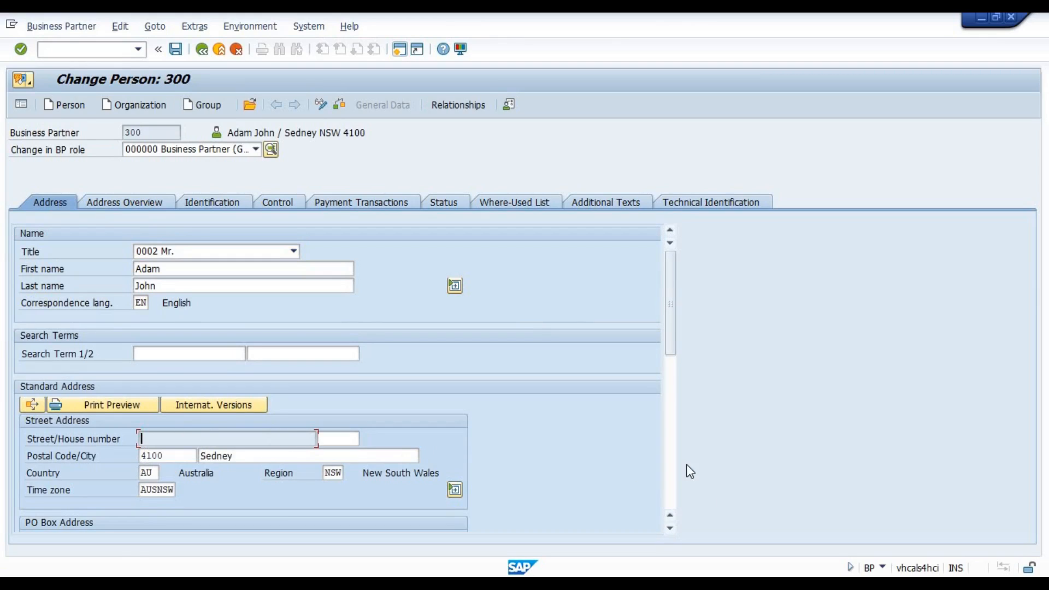
Return to customizing, leave the client-wide settings and open the field attributes per BP role for role category range 0001-3500.
mouse_move(724, 583)
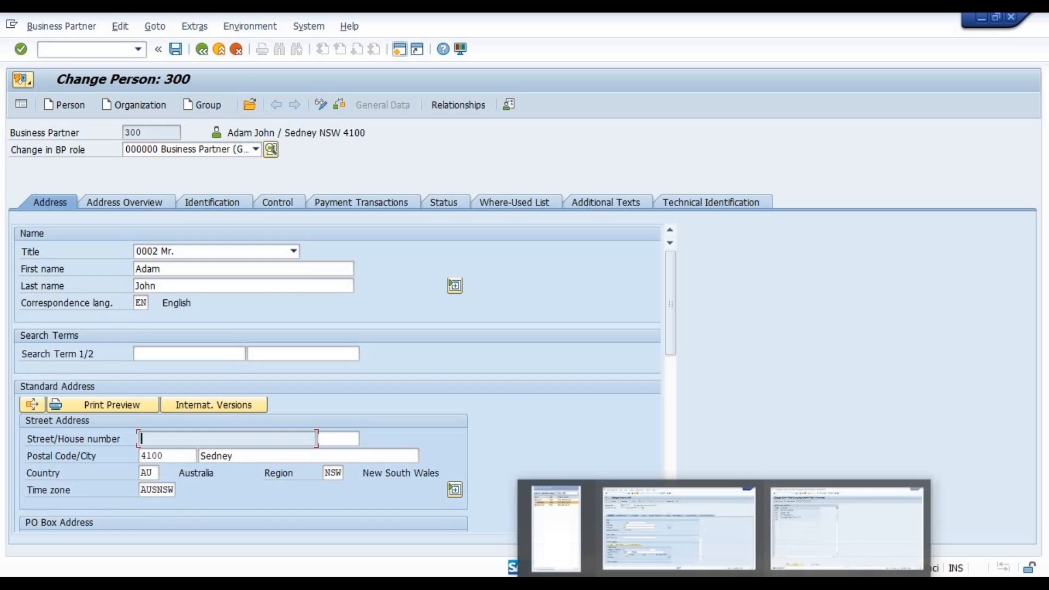
left_click(847, 527)
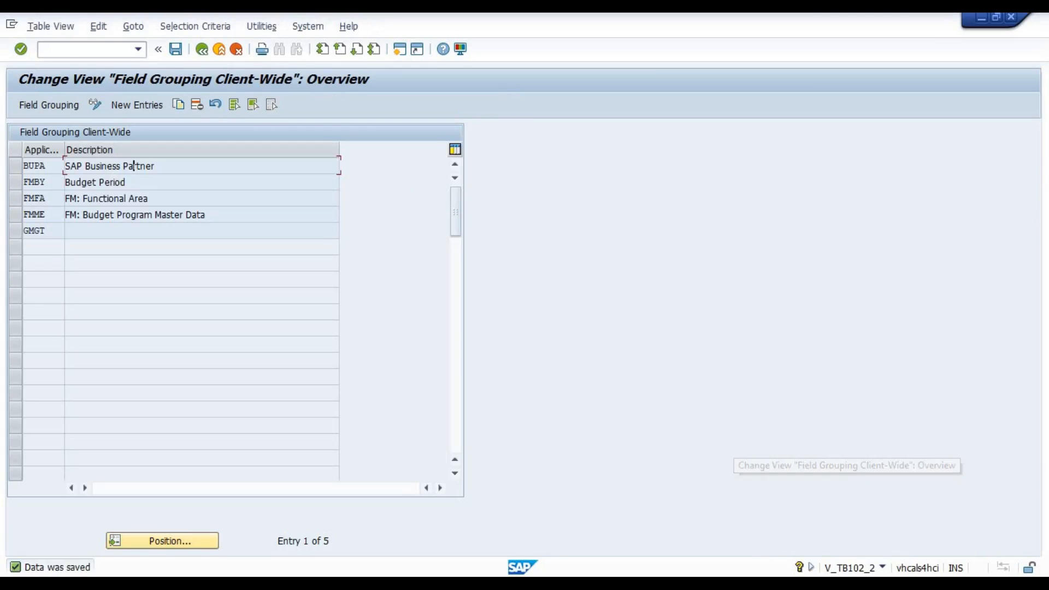
left_click(204, 49)
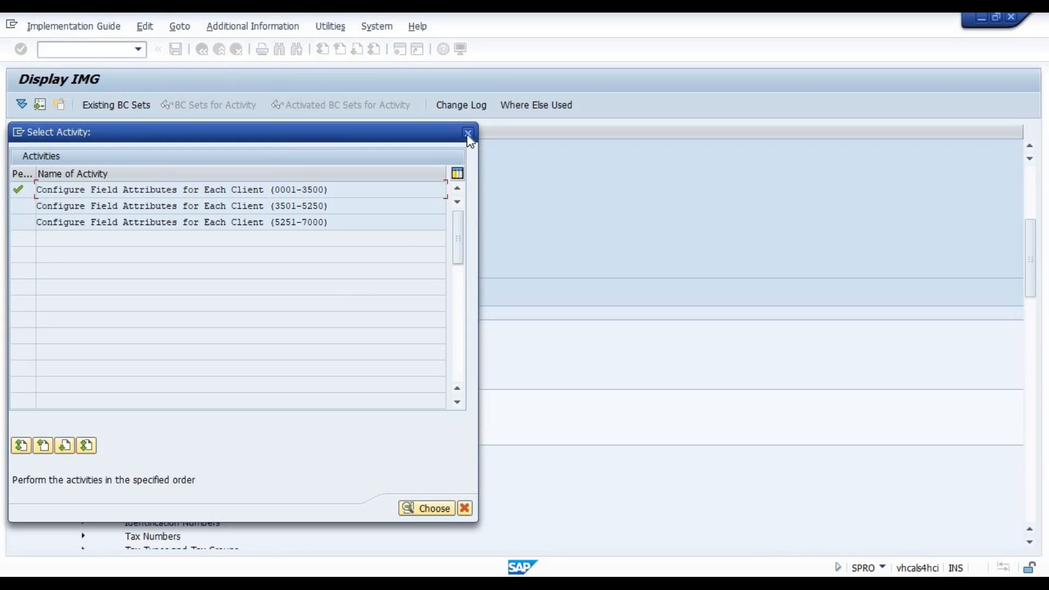
left_click(468, 134)
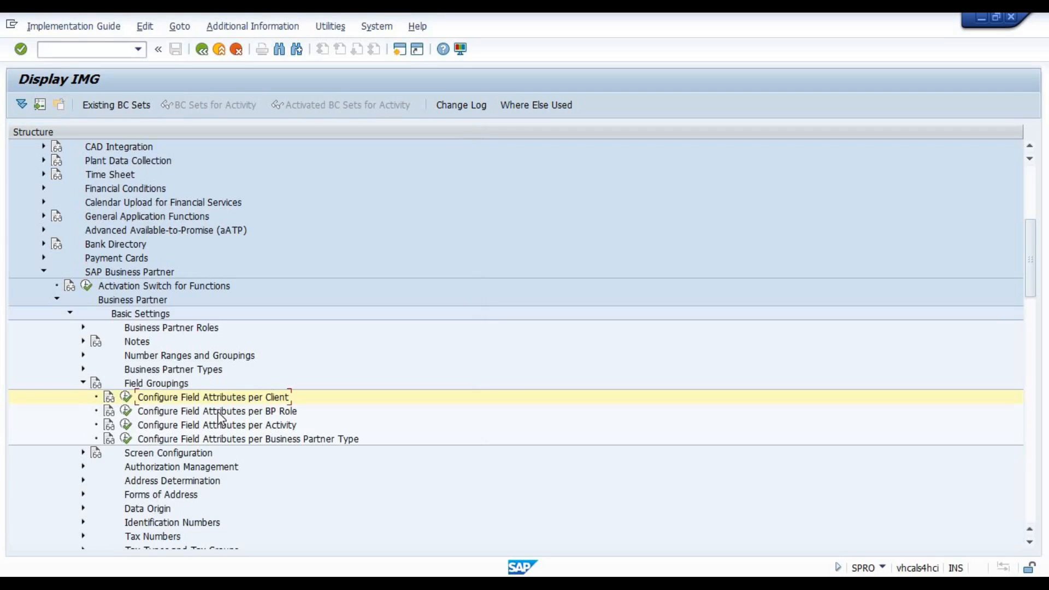
left_click(126, 414)
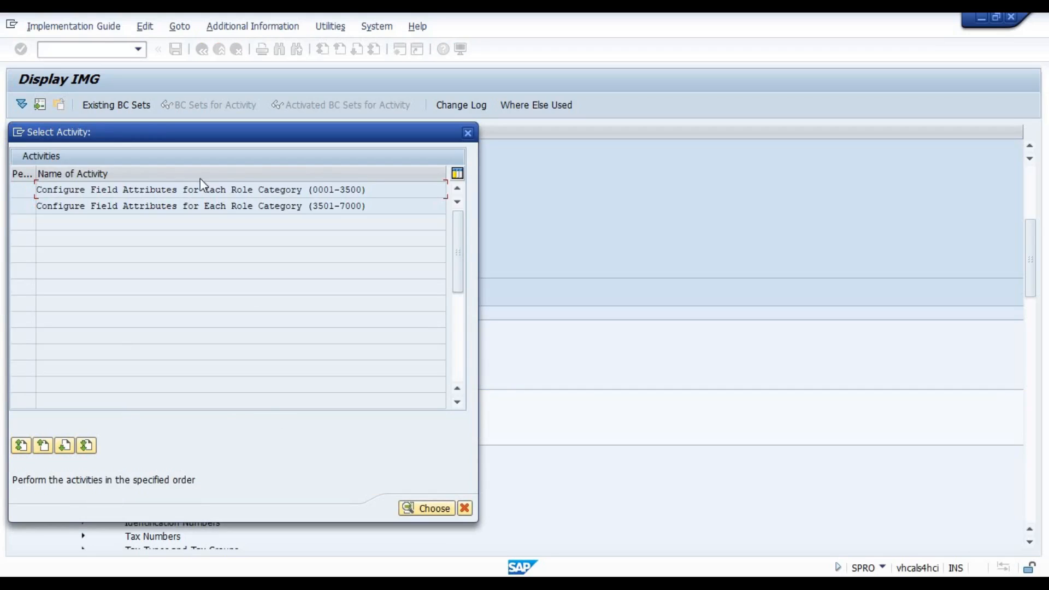
double_click(195, 189)
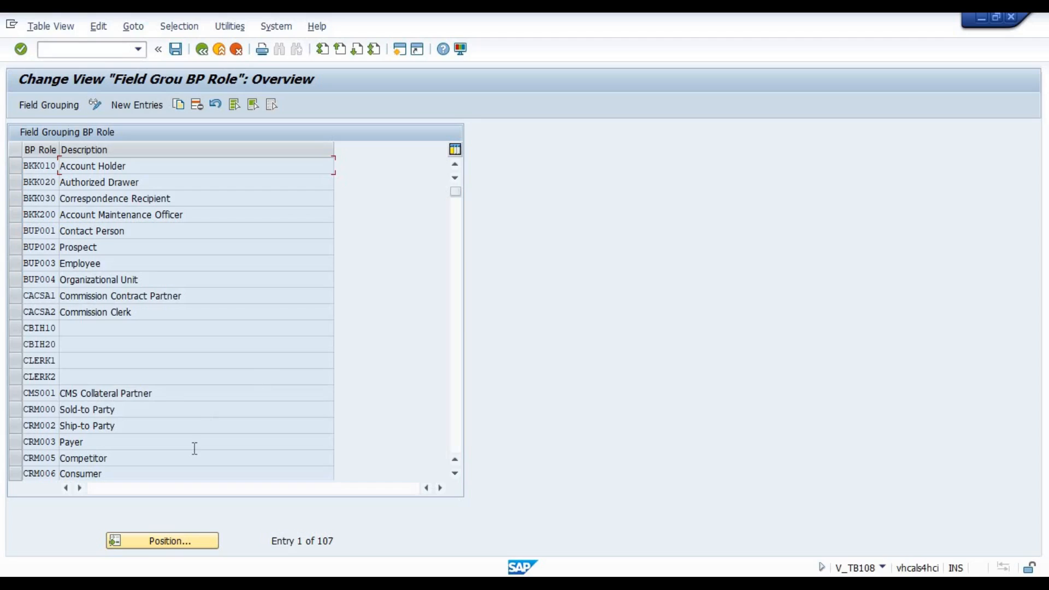
Position the BP role field grouping list at role 000000.
left_click(160, 537)
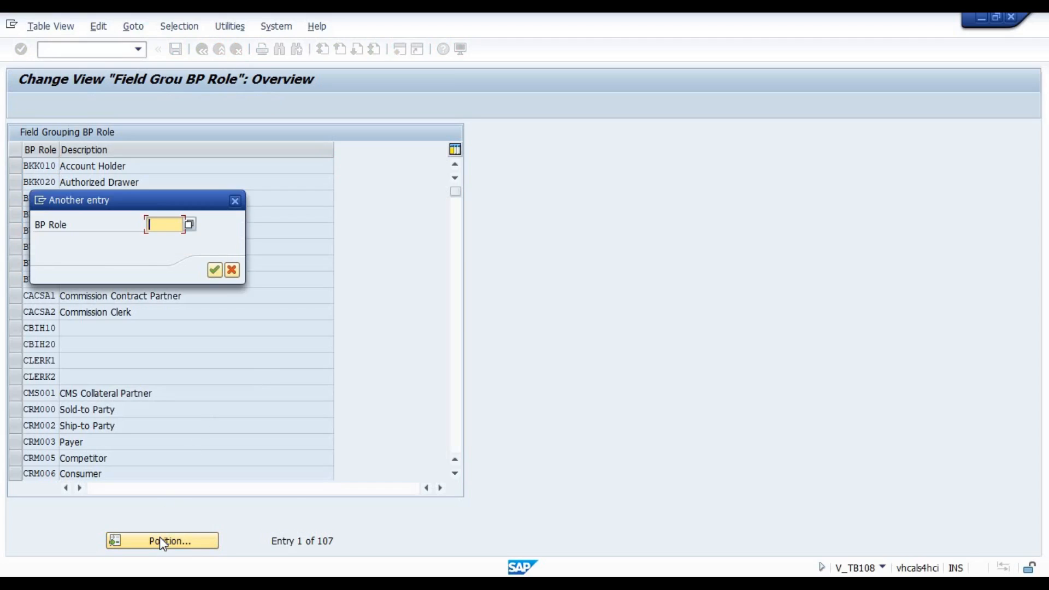
left_click(232, 270)
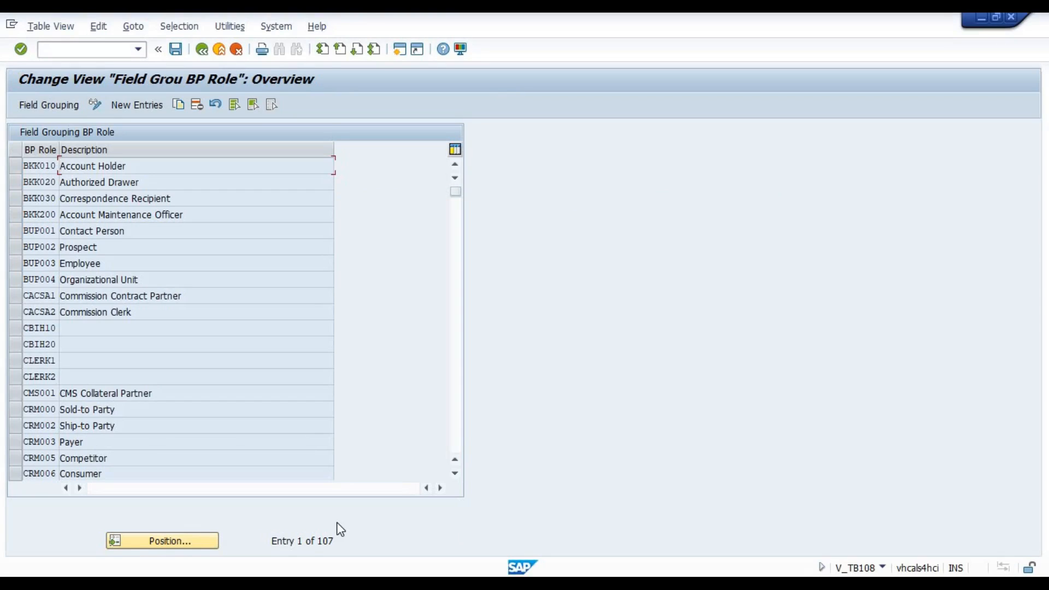
left_click(175, 548)
type("000000")
key("Return")
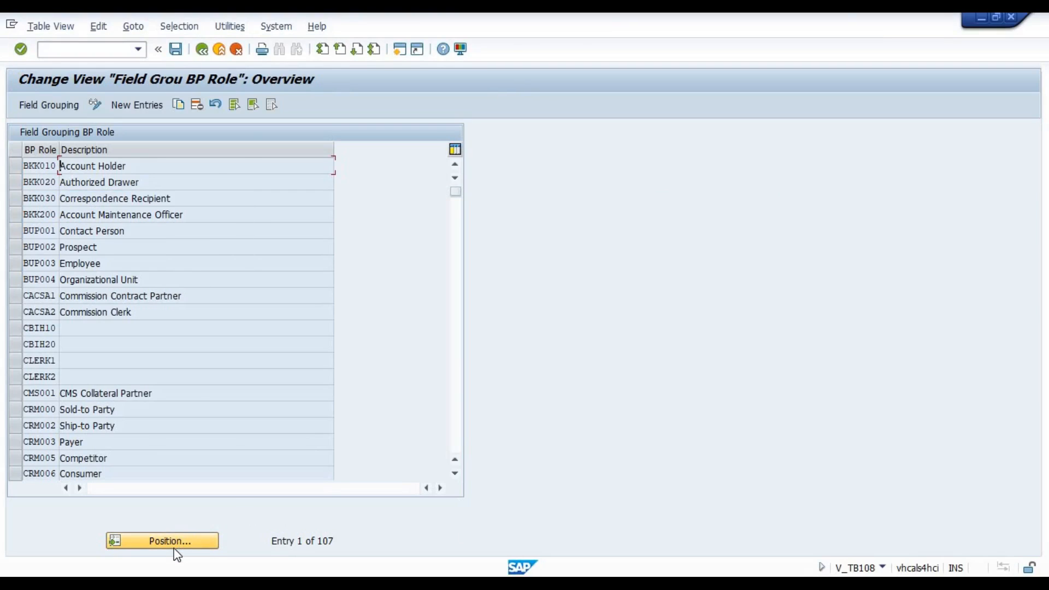
Look through the whole BP role list for the general business partner role 000000 and return to its beginning.
left_click(458, 439)
left_click(457, 438)
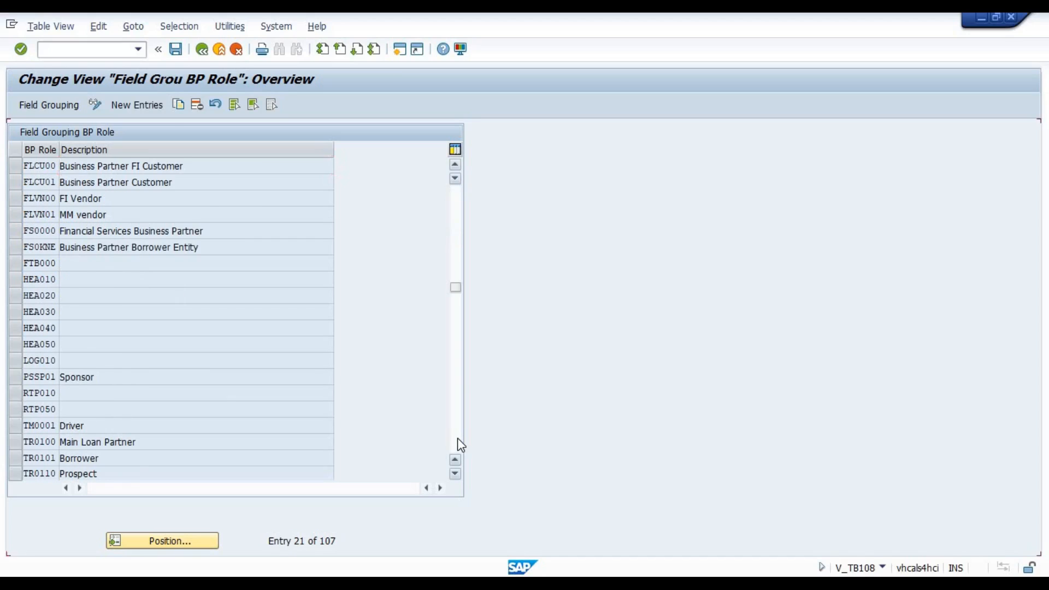
left_click(454, 209)
left_click(453, 209)
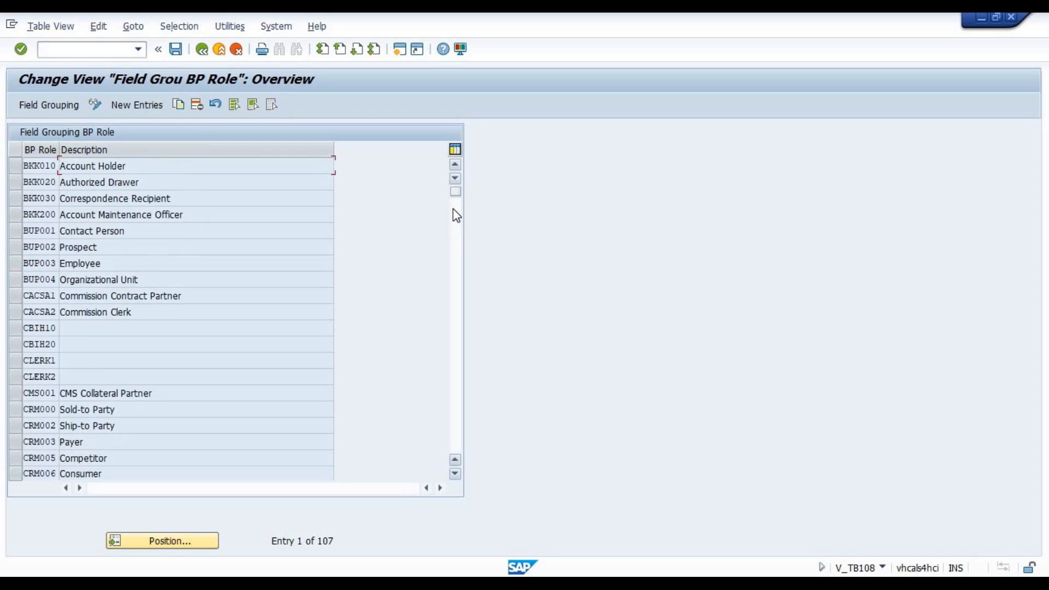
left_click(454, 440)
left_click(454, 440)
left_click(454, 437)
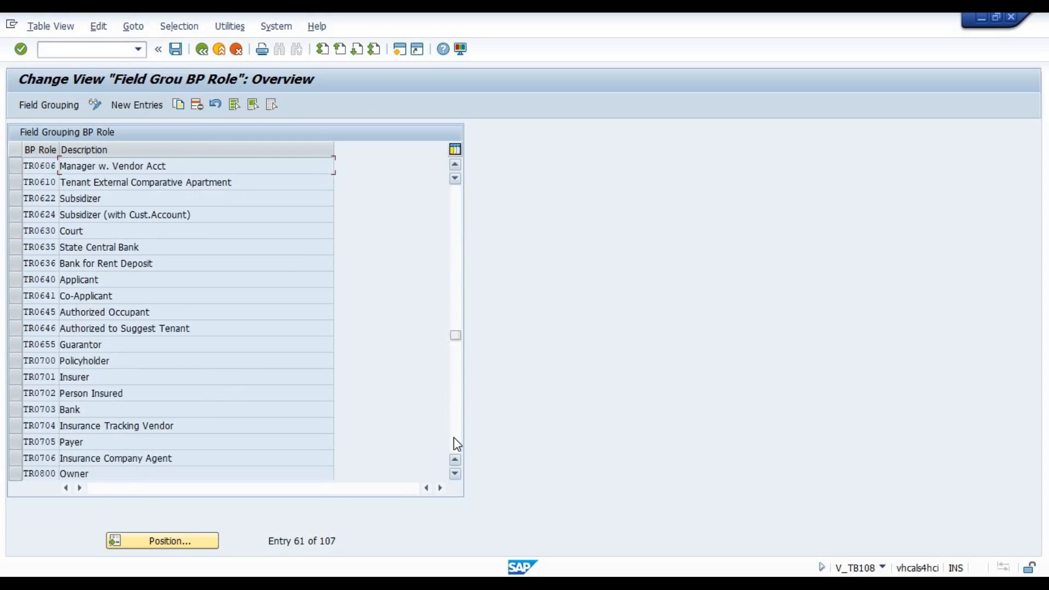
left_click(453, 437)
left_click(454, 438)
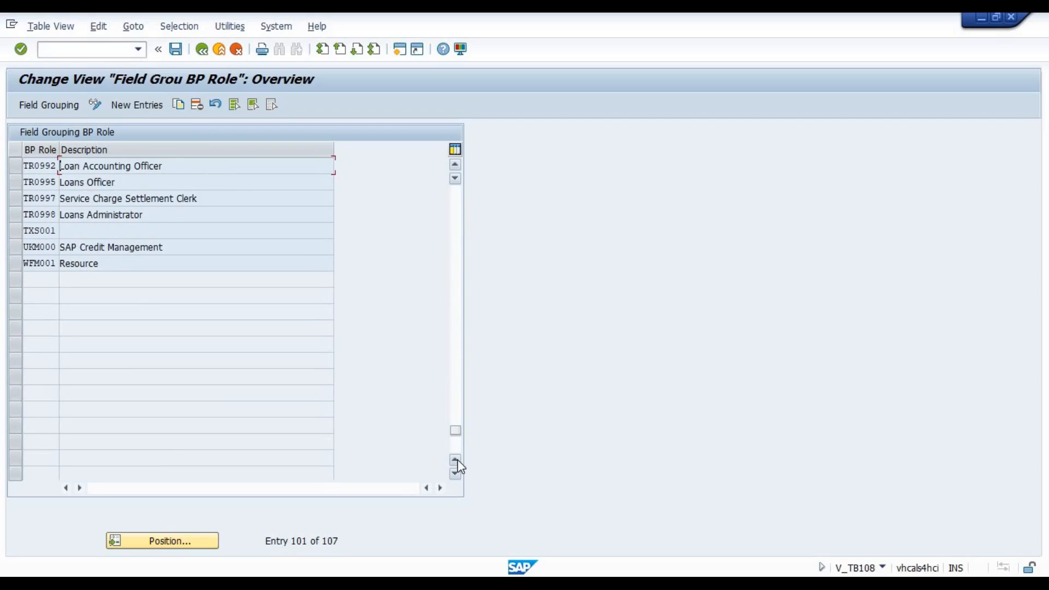
left_click(456, 196)
left_click(458, 198)
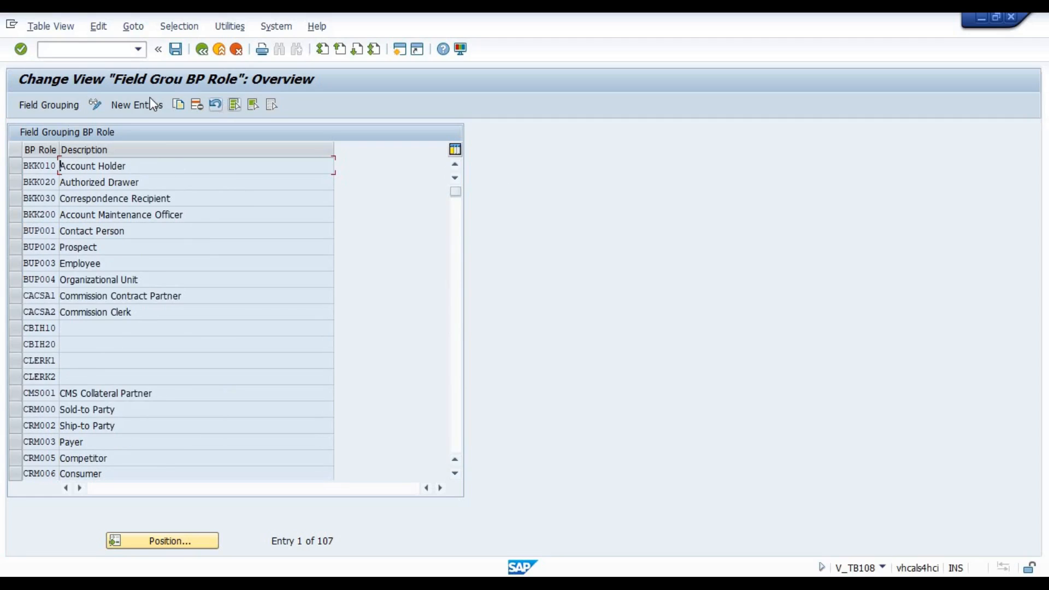
Add a new field grouping entry for BP role 000000 and save it in the Test Role customizing request.
left_click(136, 106)
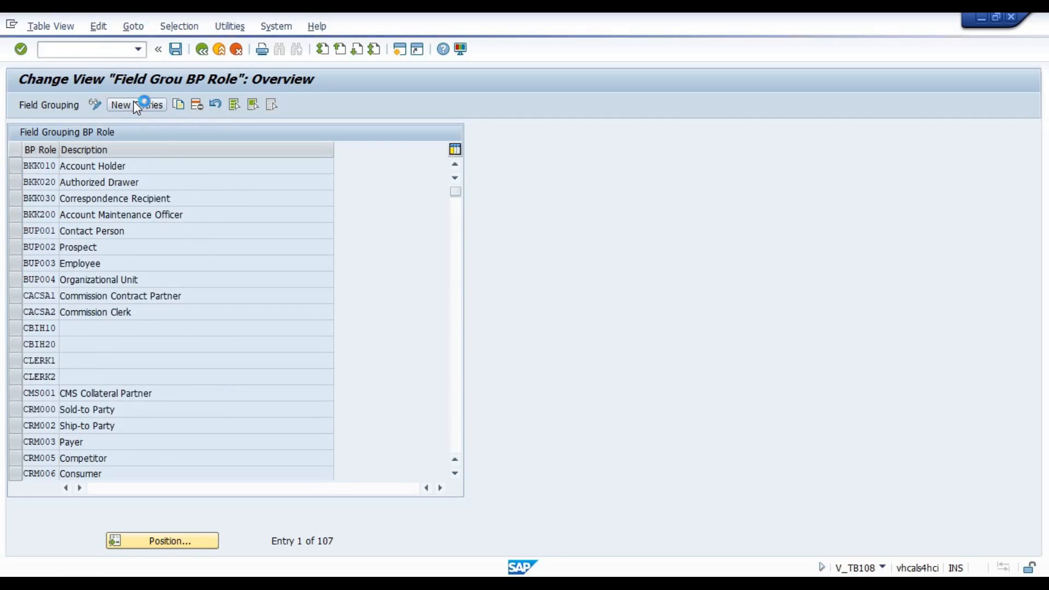
type("BKK010")
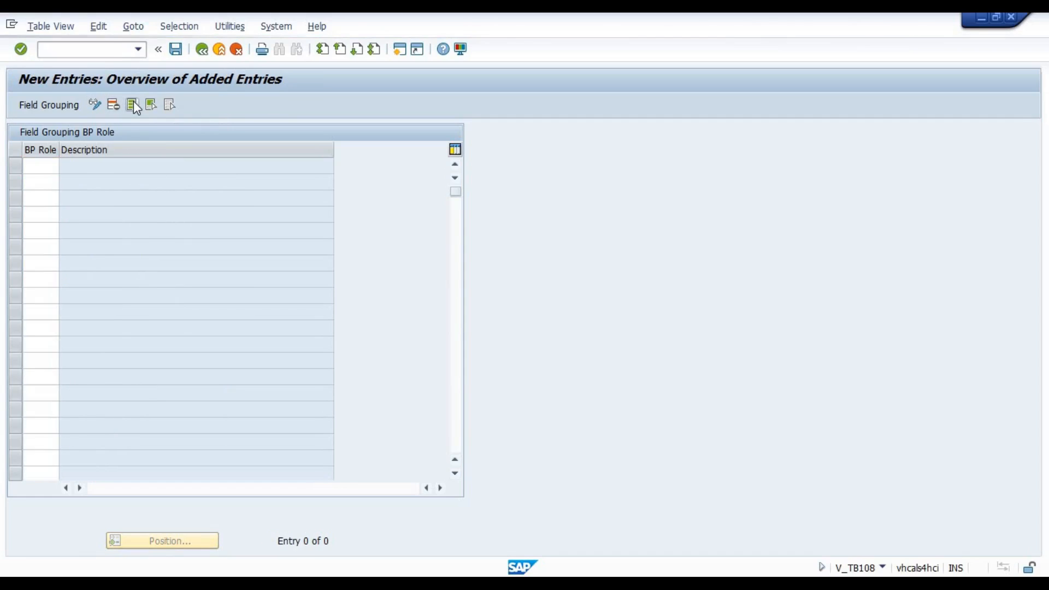
key("Return")
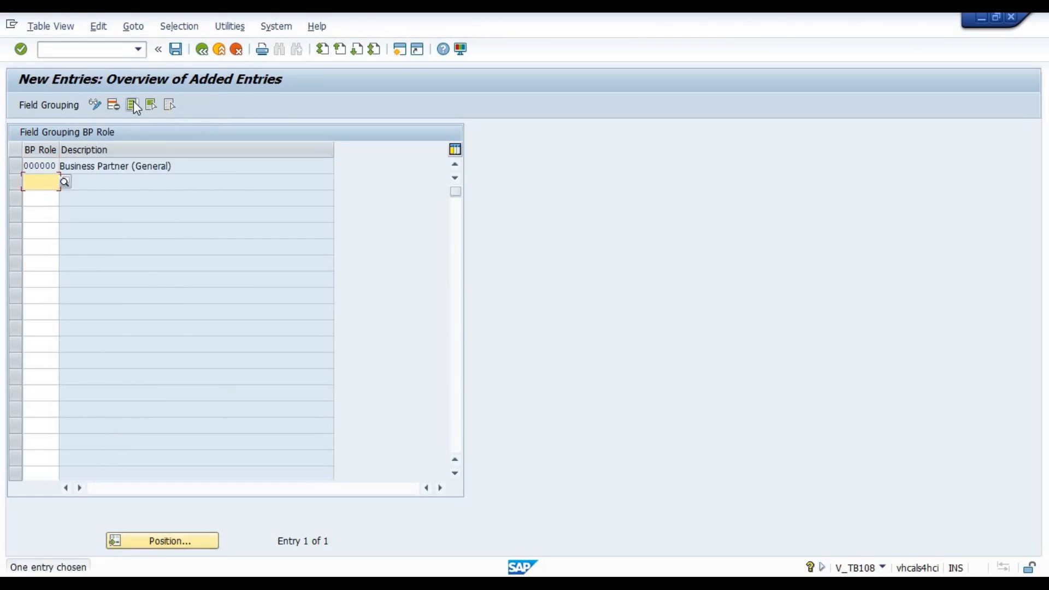
left_click(175, 49)
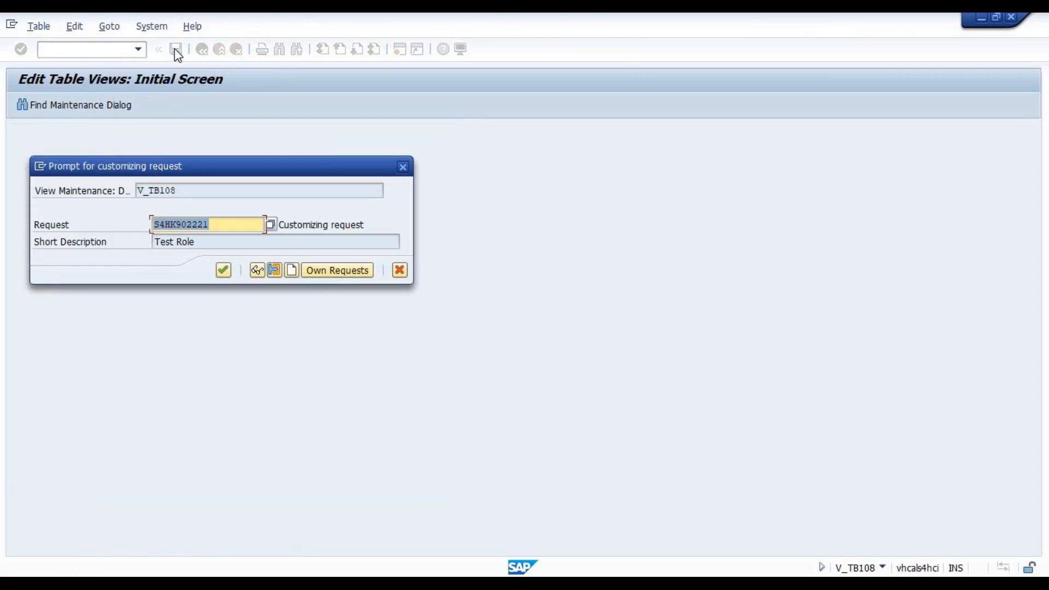
key("Return")
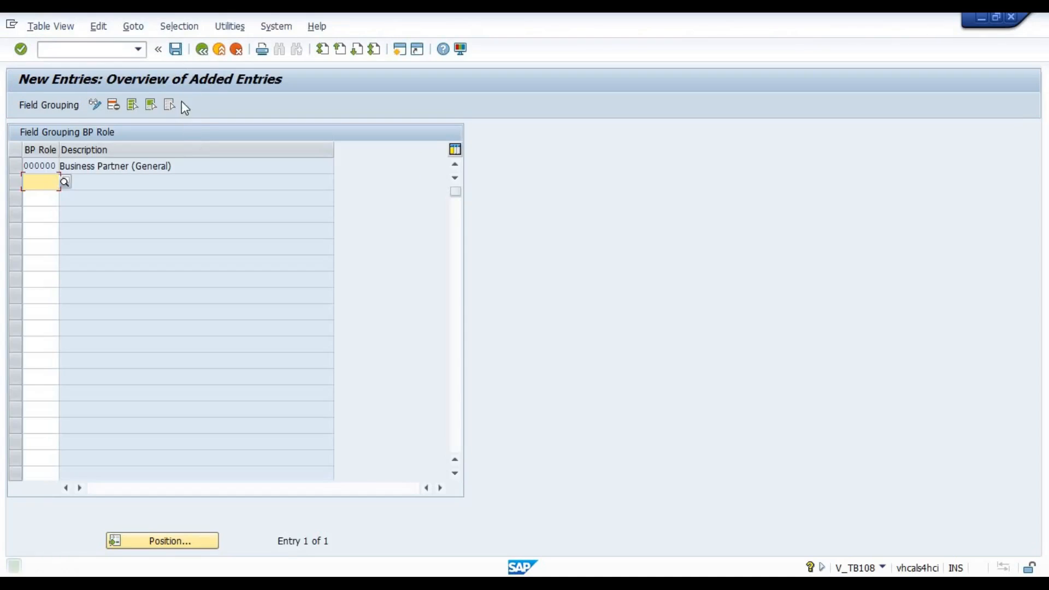
In the field grouping of role 000000, set Address: Street in the Addresses data set to Hide and save.
double_click(139, 163)
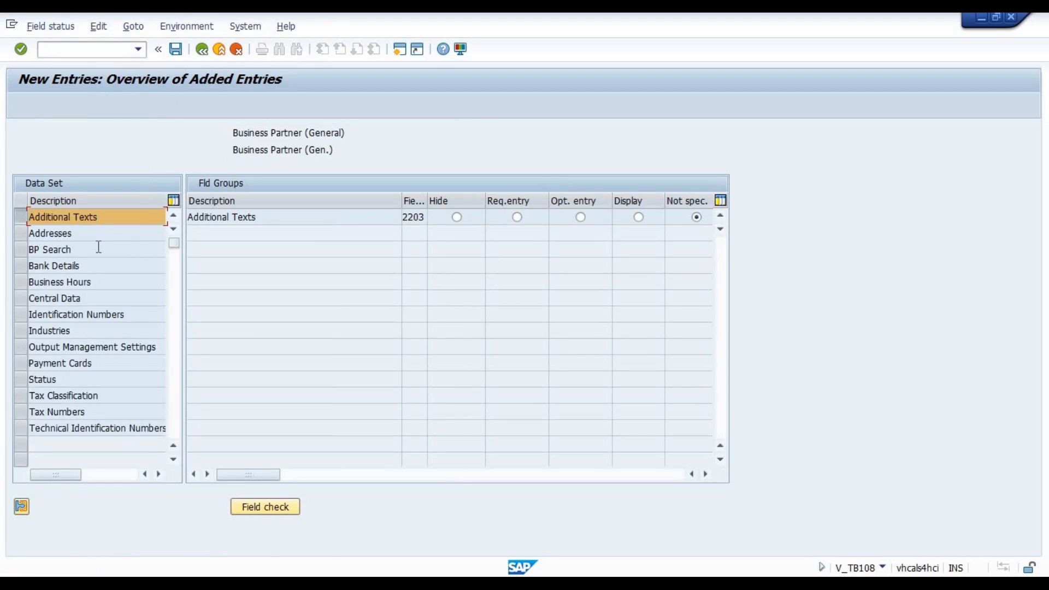
left_click(65, 233)
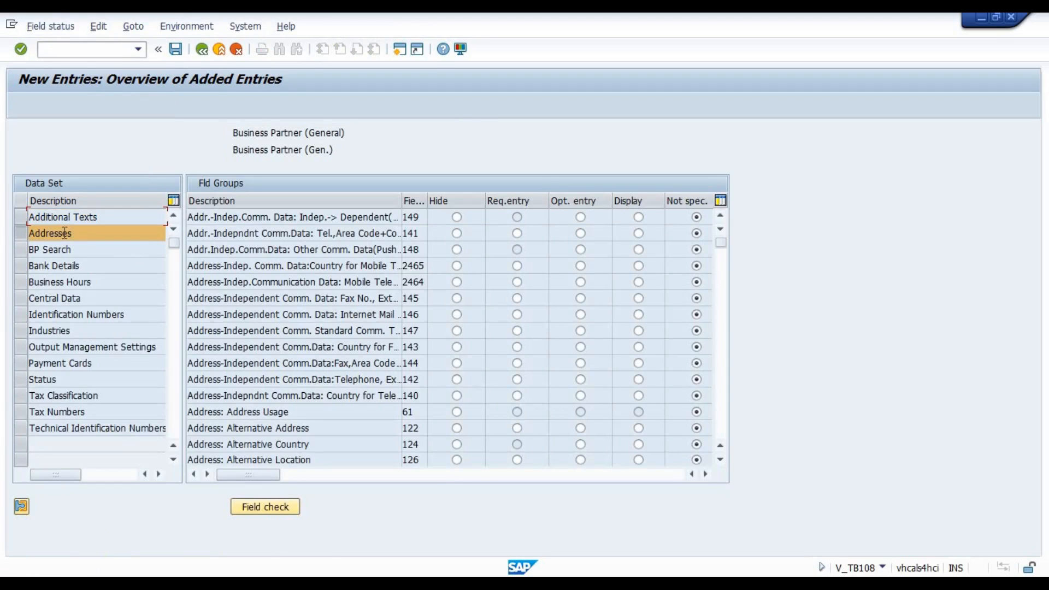
left_click(722, 428)
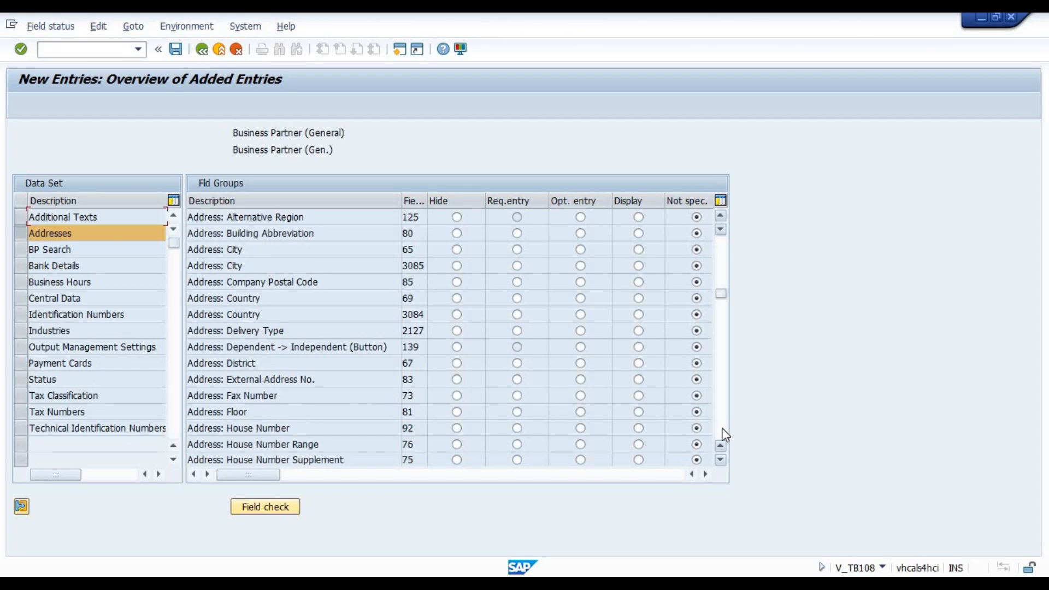
left_click(723, 434)
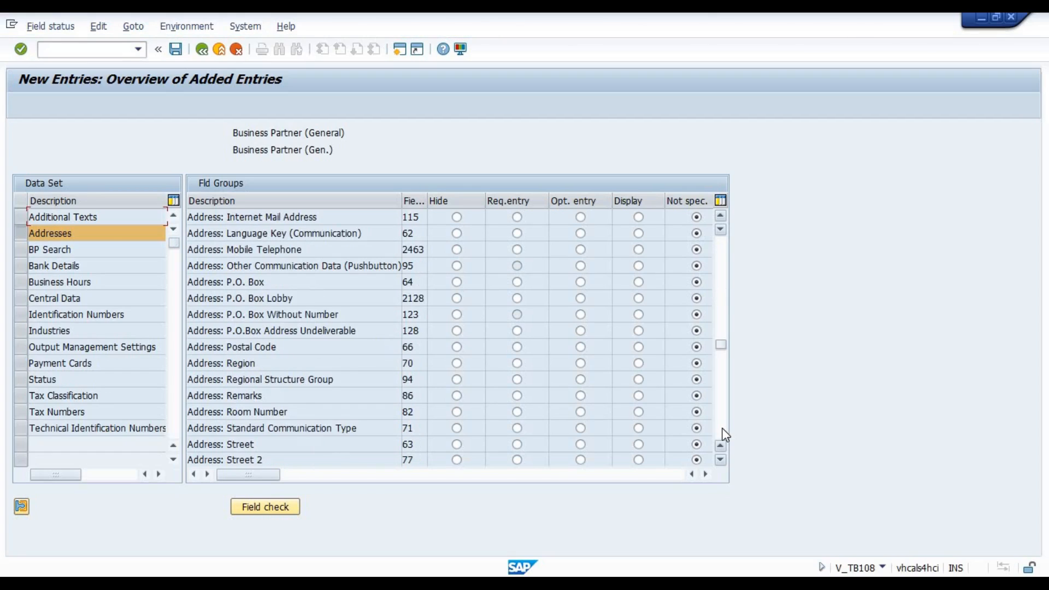
left_click(275, 444)
left_click(456, 444)
left_click(176, 50)
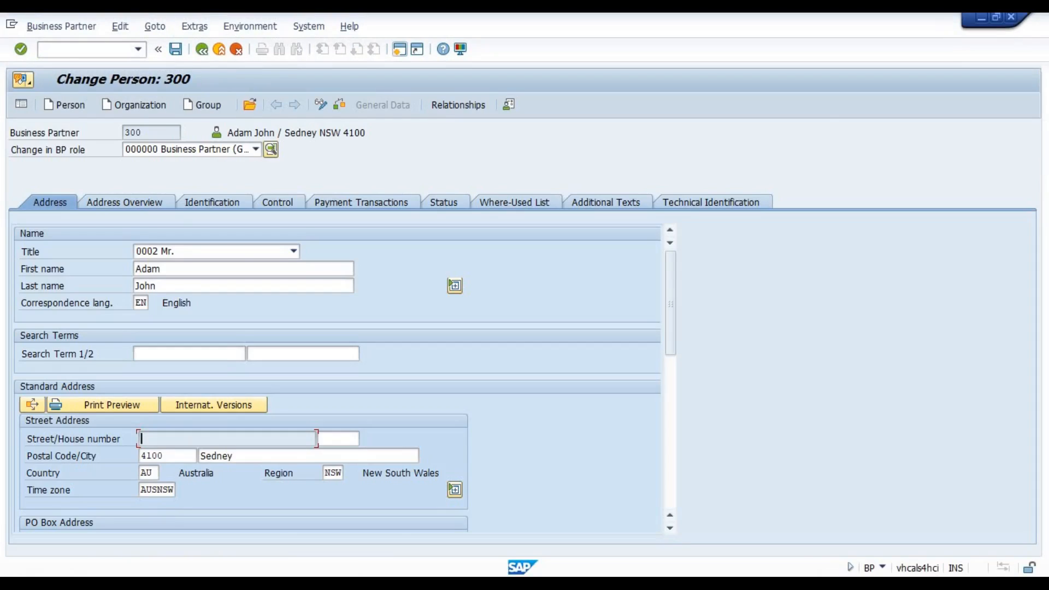
Switch to the Excel workbook and clear the Street status entries in cells D4 to D9.
left_click(299, 583)
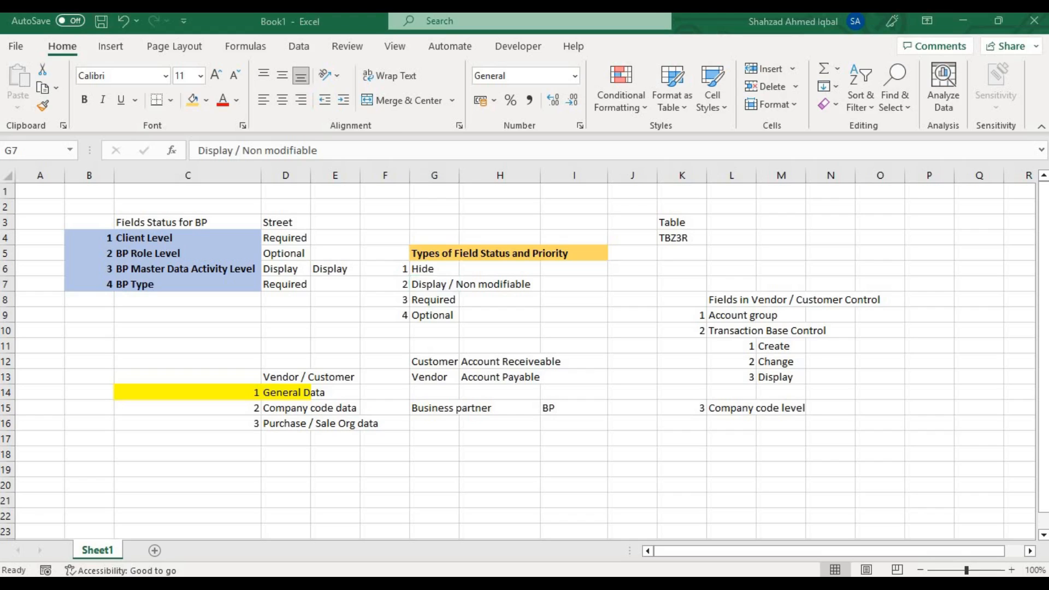
left_click(424, 269)
left_click(427, 285)
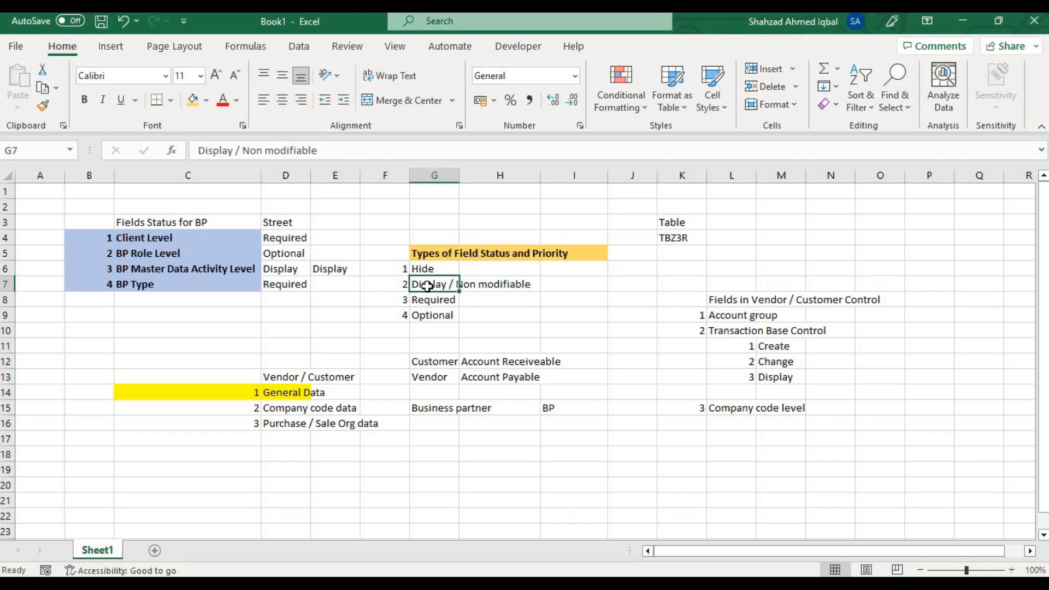
left_click_drag(276, 239, 286, 322)
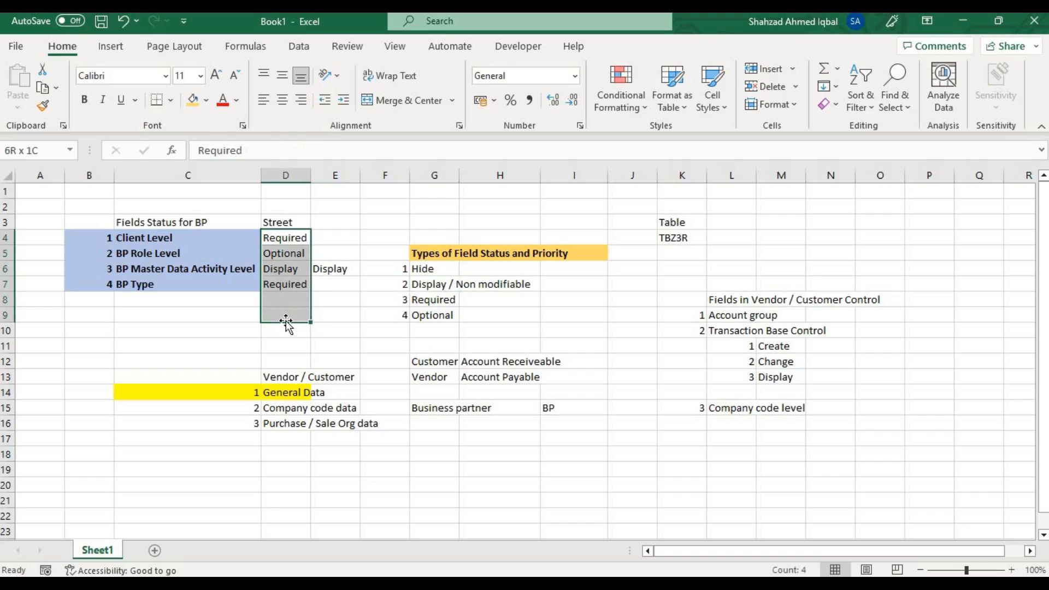
key("Delete")
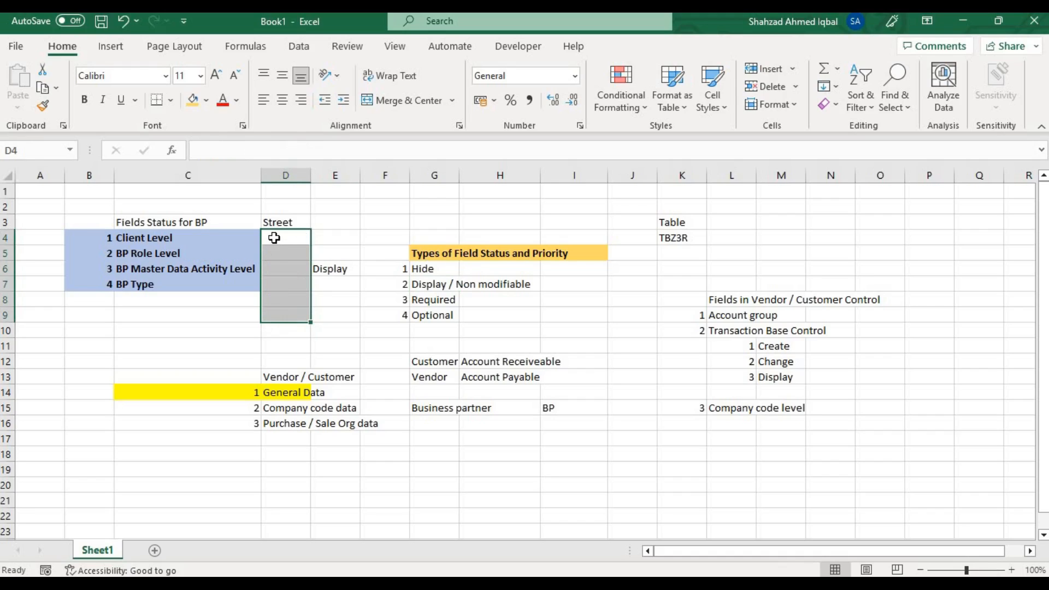
Enter Display as the Street status for Client Level and Hide for BP Role Level, and save the workbook.
left_click(274, 237)
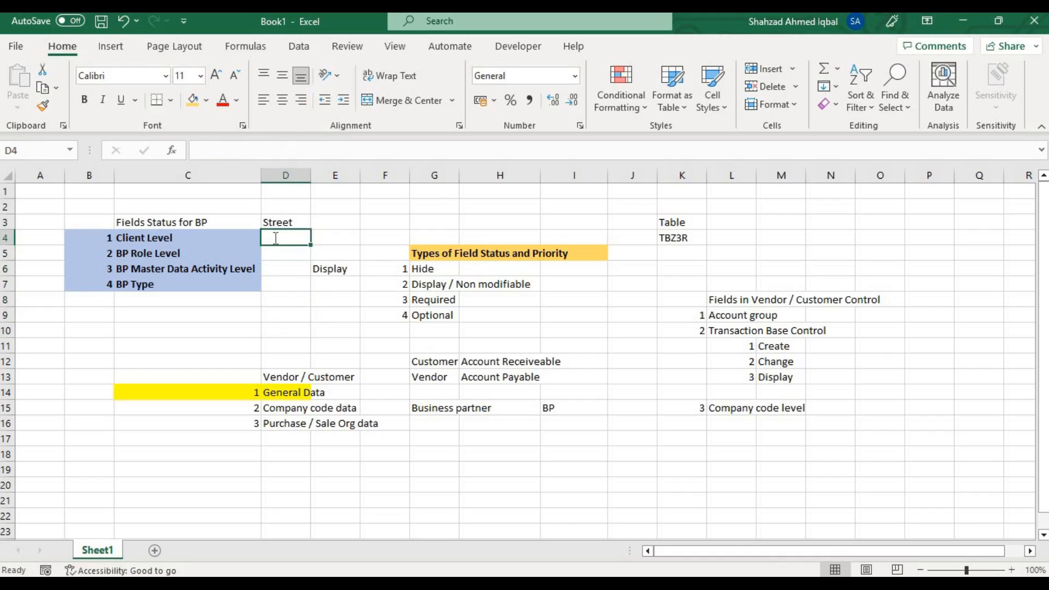
type("H")
key("BackSpace")
key("BackSpace")
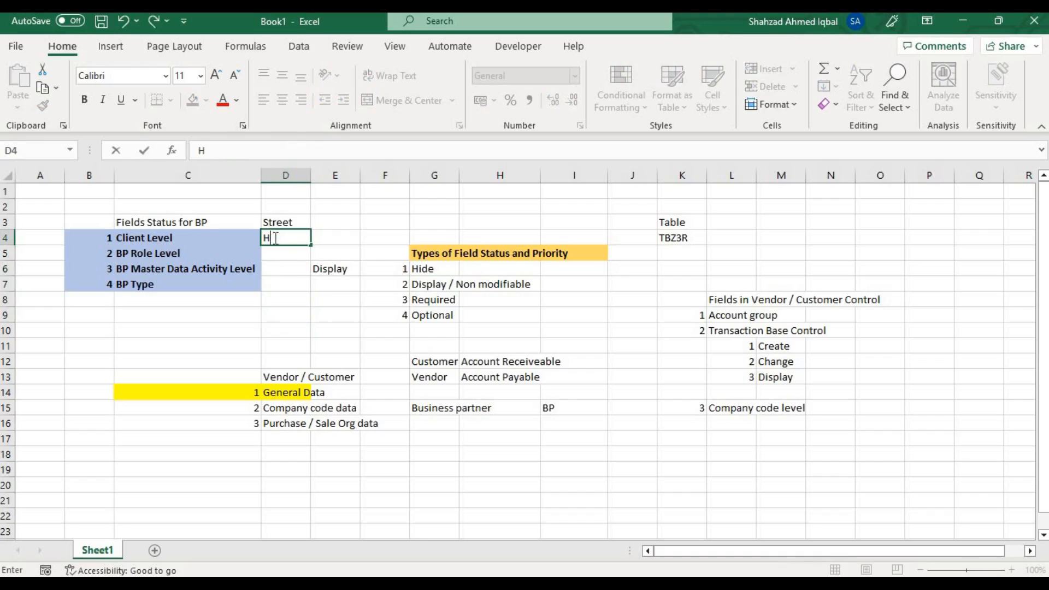
type("Display")
key("Return")
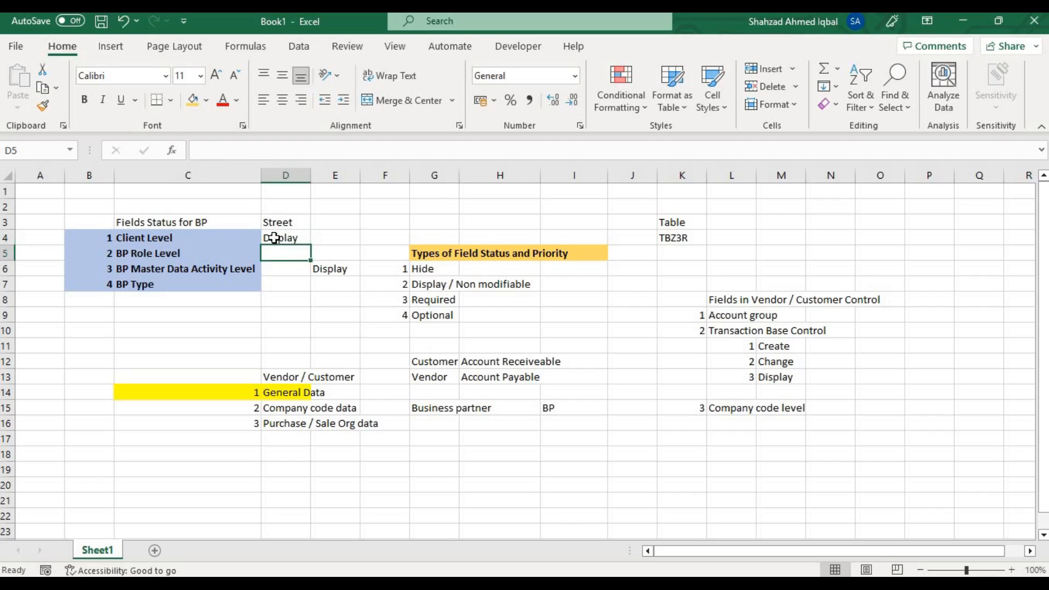
type("Hide")
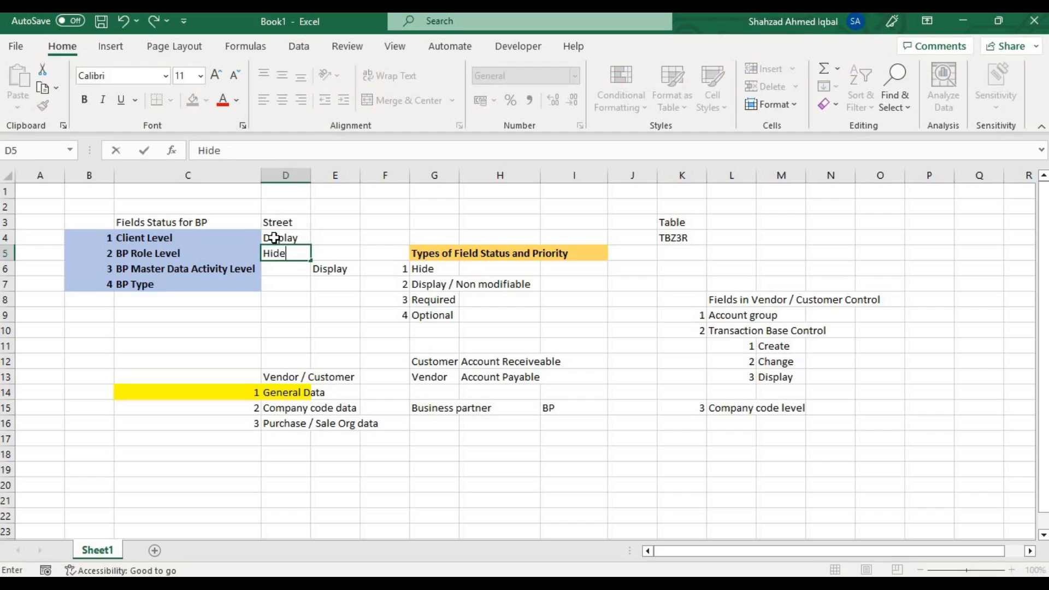
key("Return")
key("ctrl+s")
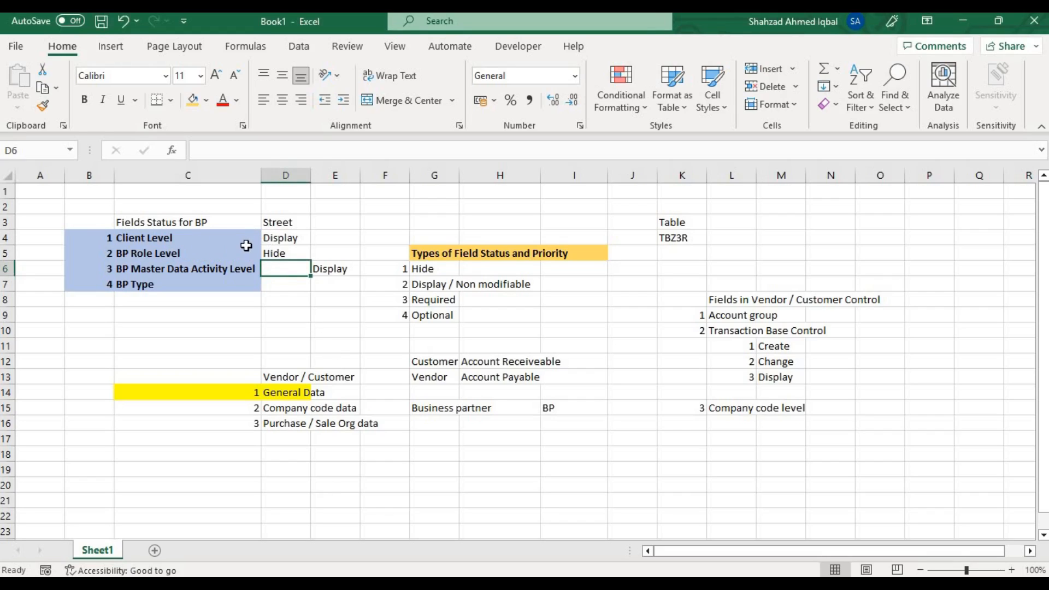
left_click(283, 256)
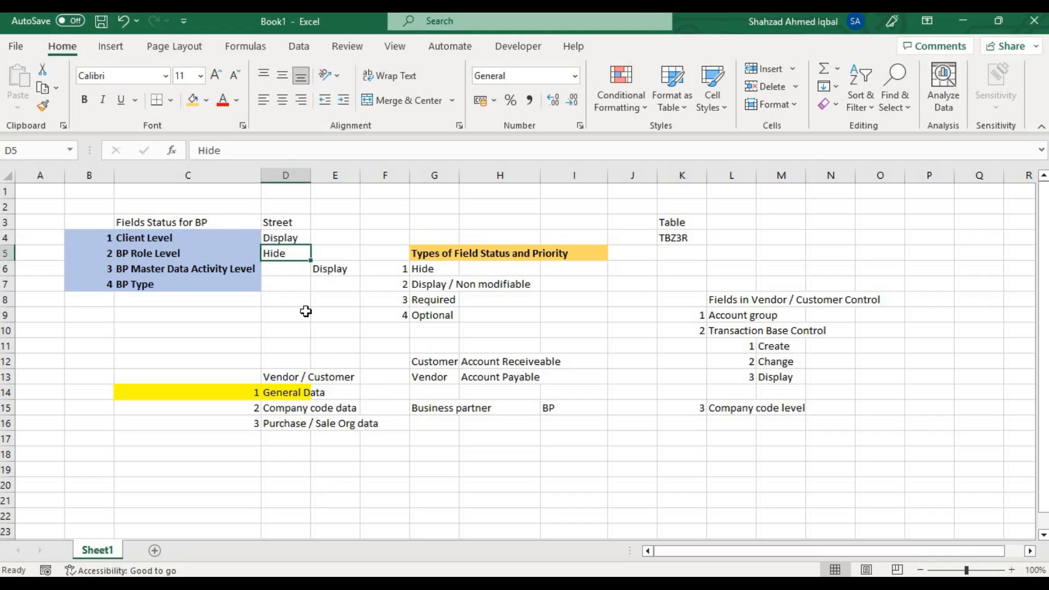
left_click(276, 236)
left_click(279, 254)
Switch to SAP Easy Access, start transaction bp, search by the prefilled name and open the first partner found to check its Street field.
left_click(756, 584)
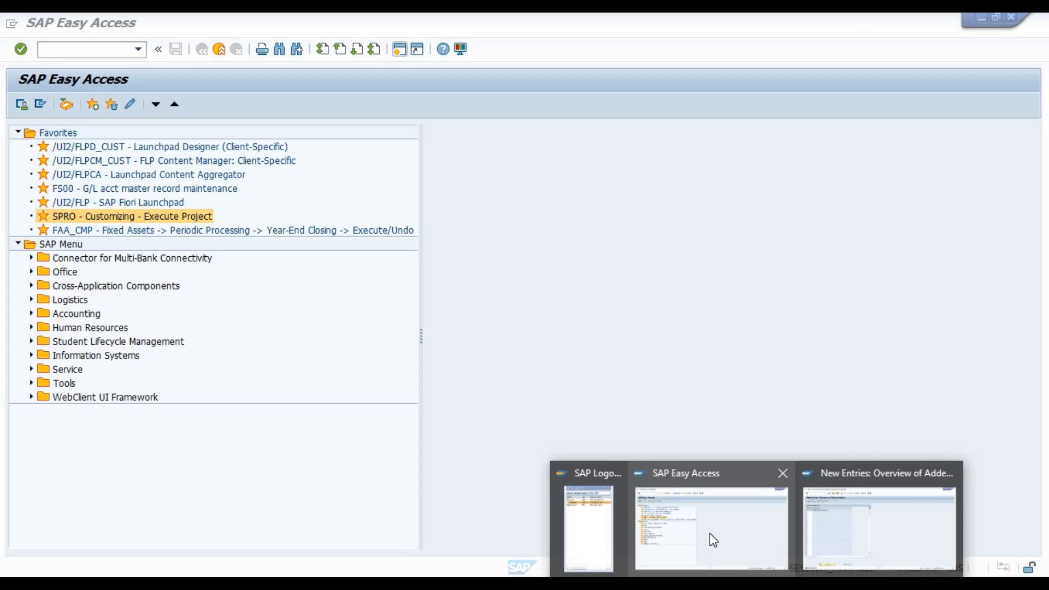
left_click(710, 533)
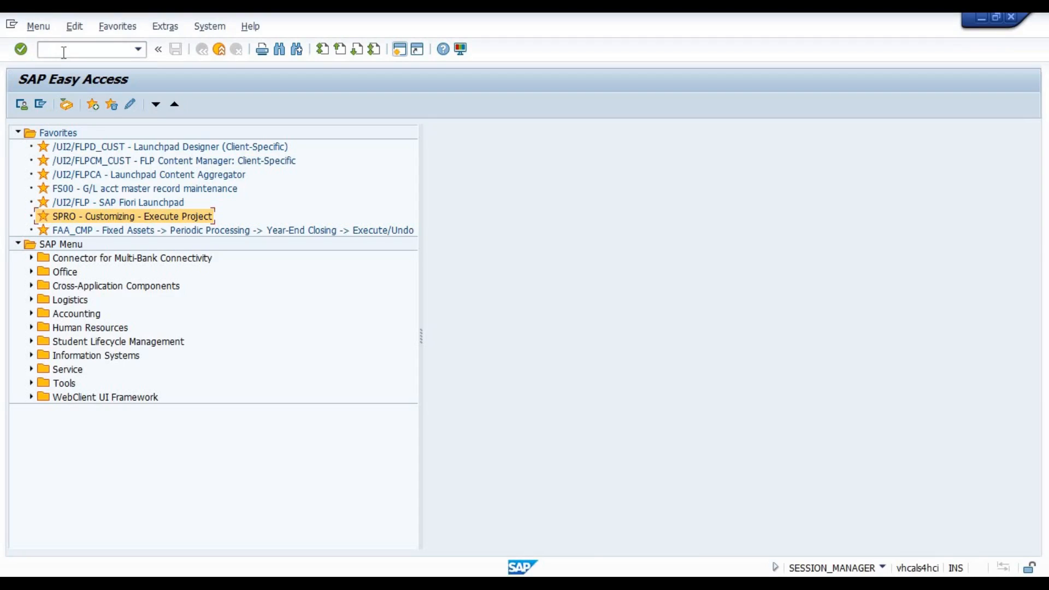
type("bp")
key("Return")
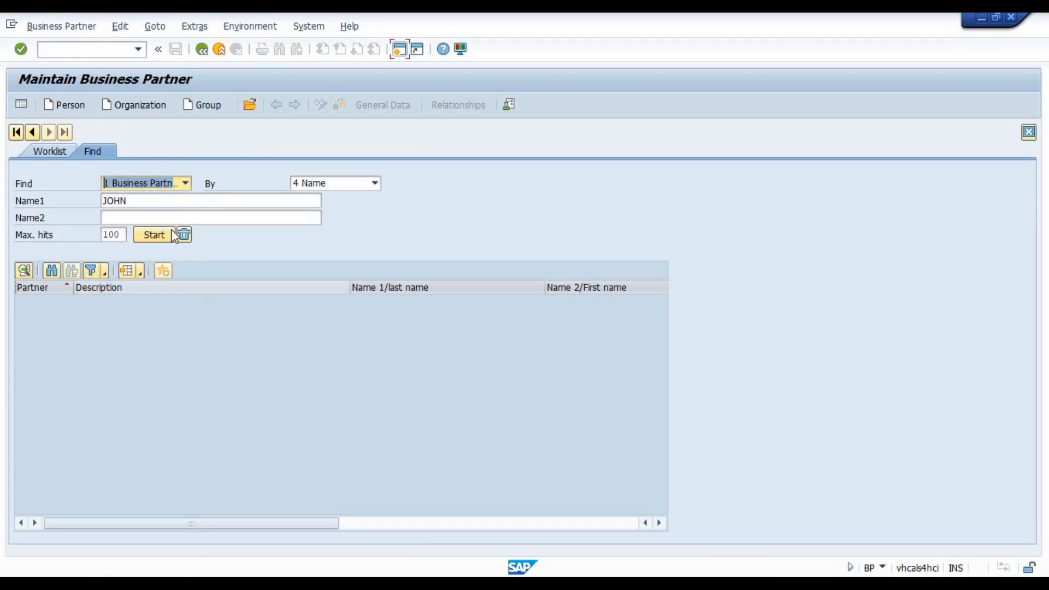
left_click(172, 236)
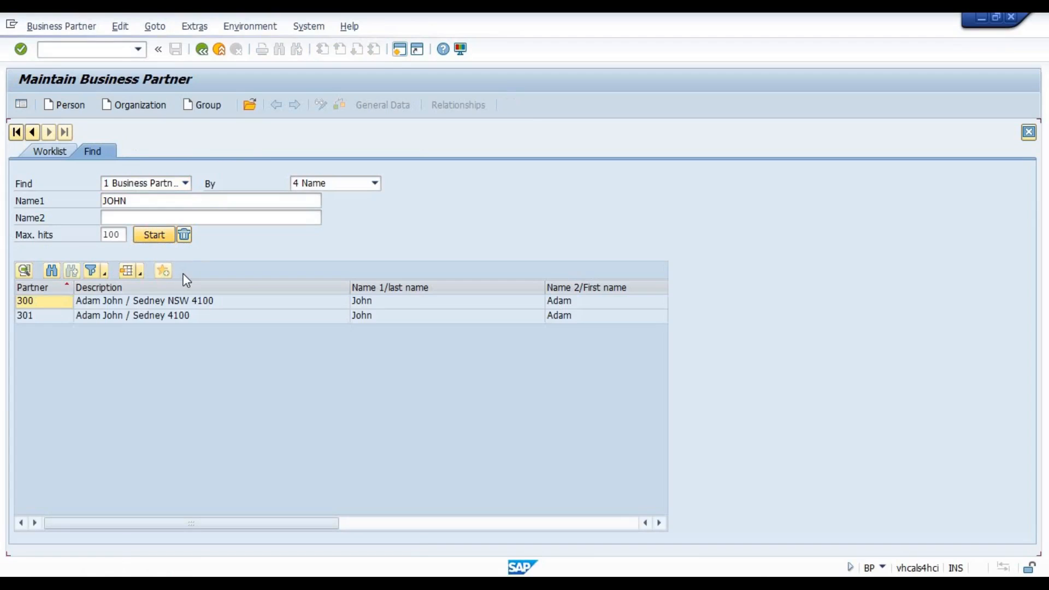
double_click(171, 302)
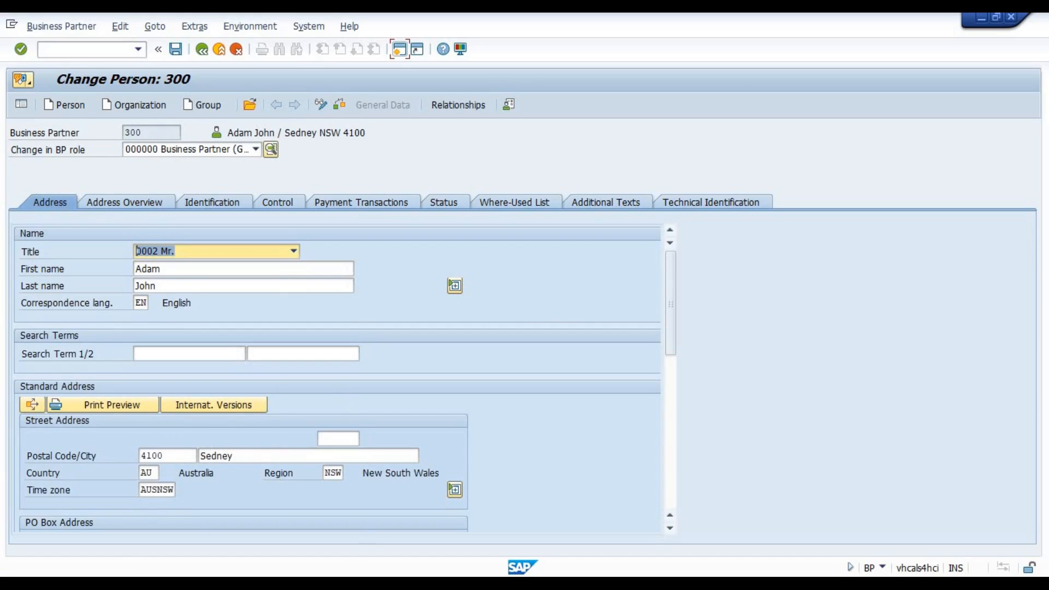
Switch to the Excel workbook and fill the field status priority list in cells F6 to G9 with light green.
key("alt+Tab")
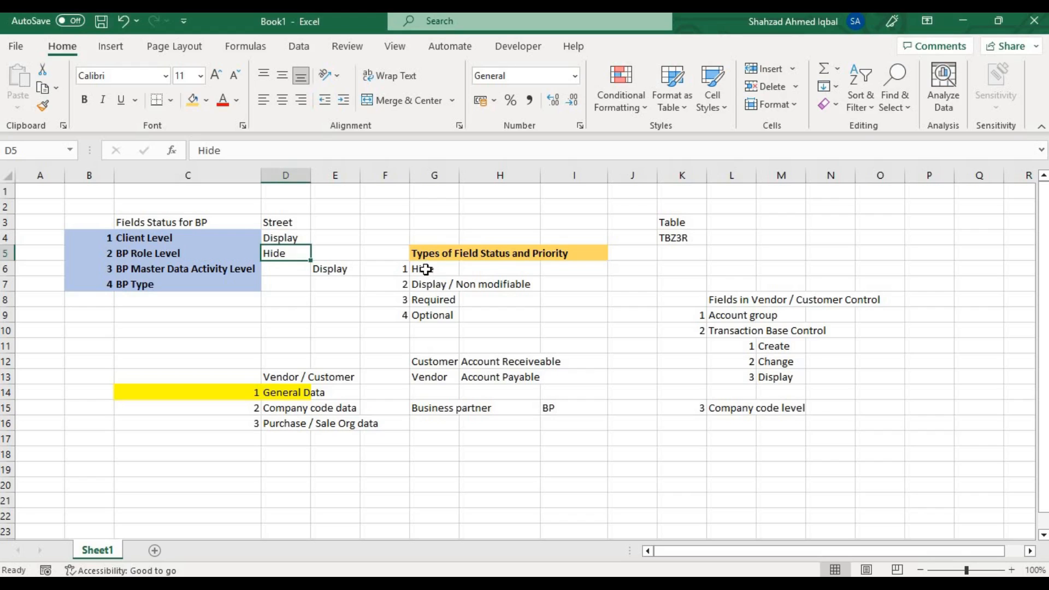
left_click_drag(425, 268, 433, 312)
left_click_drag(397, 273, 452, 330)
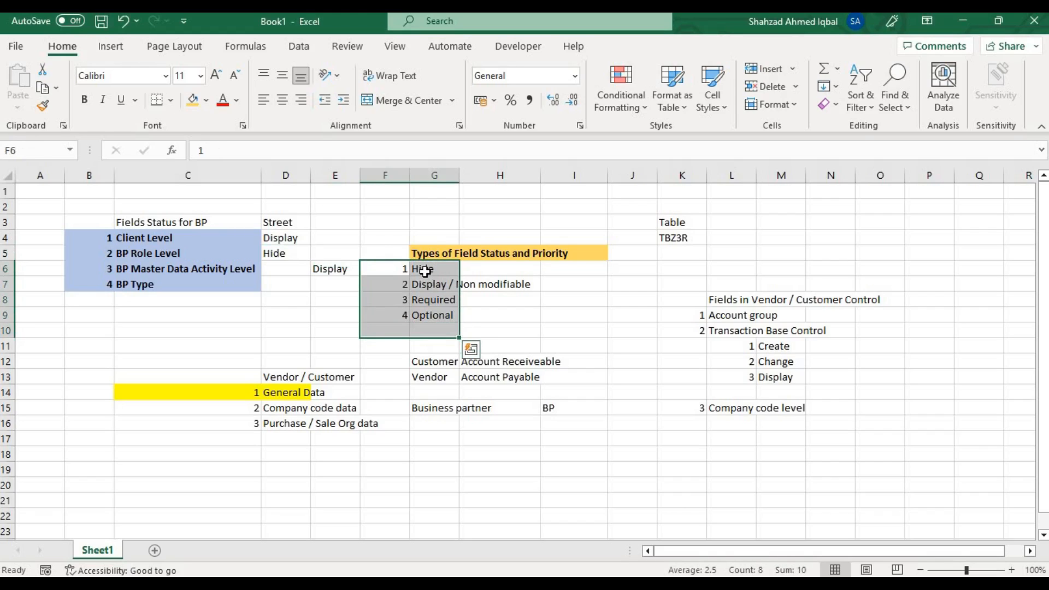
left_click(425, 271)
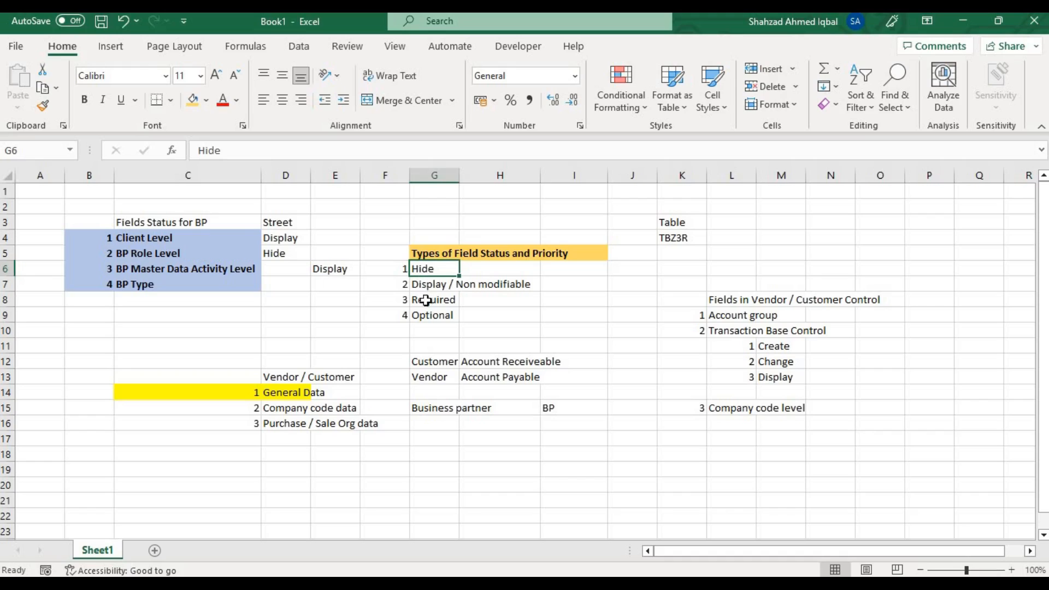
left_click(396, 269)
left_click_drag(426, 287, 436, 315)
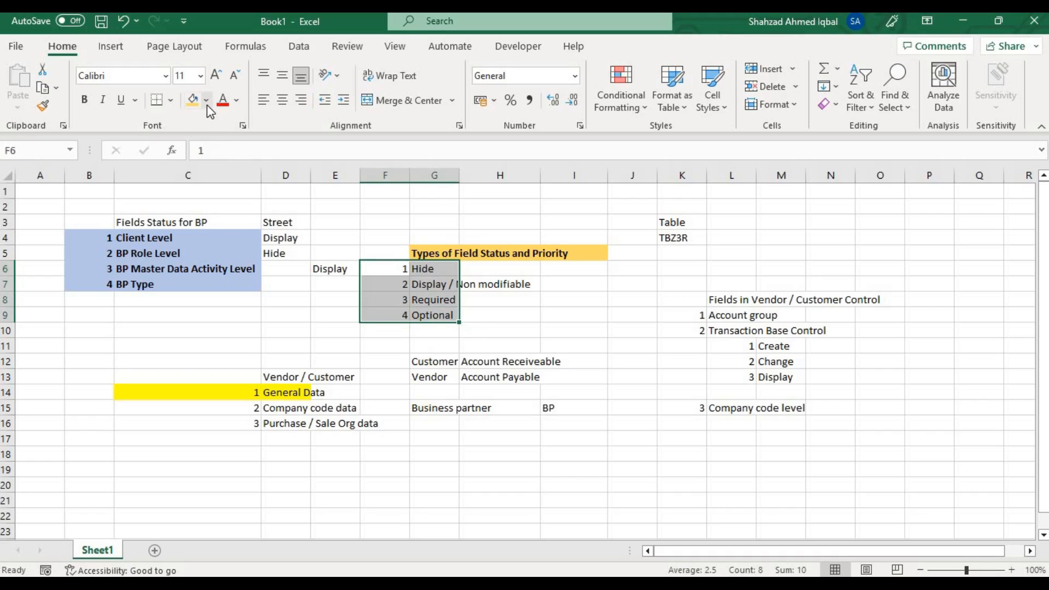
left_click(207, 104)
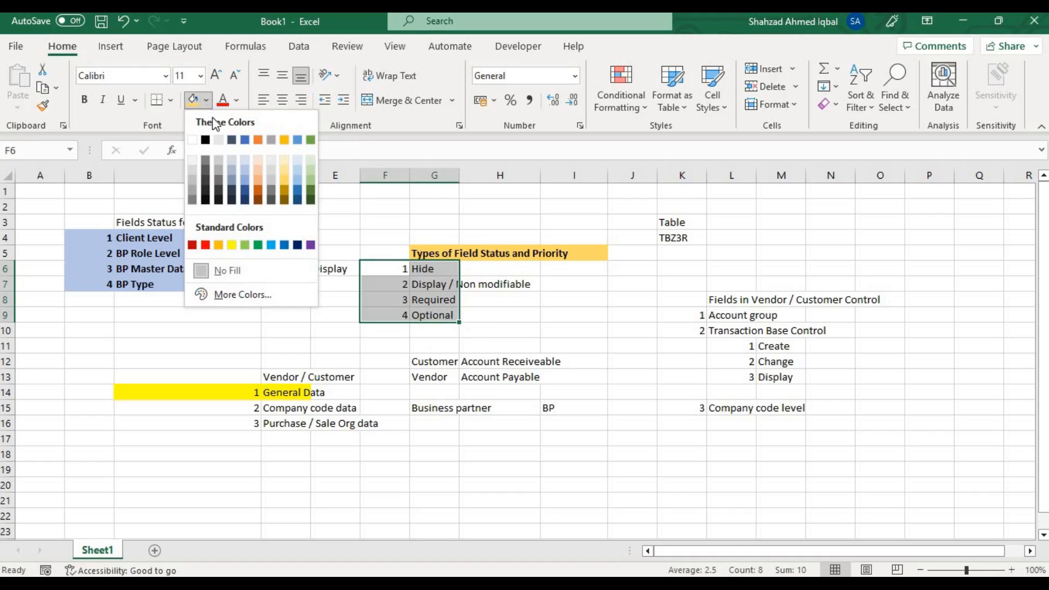
left_click(309, 185)
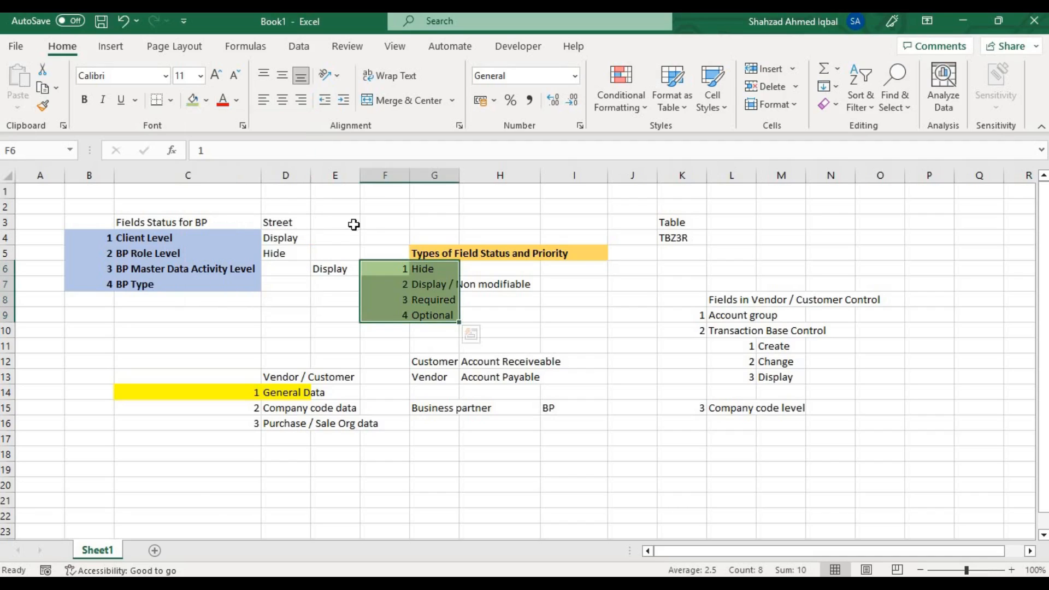
left_click(490, 290)
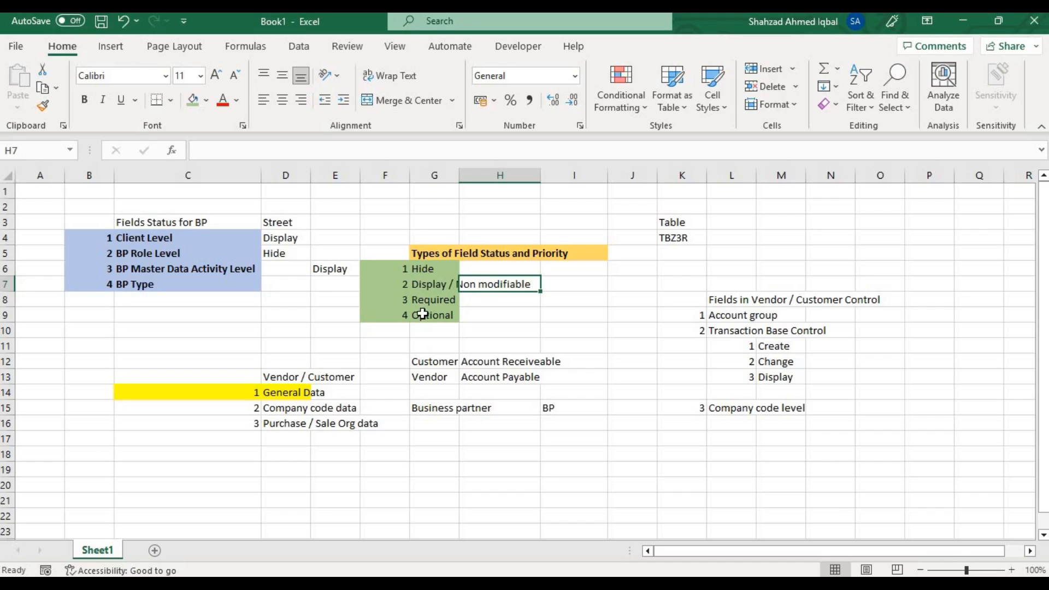
Switch to the SAP BP role field grouping window and try to open the Addresses data set of Business Partner (General).
mouse_move(772, 582)
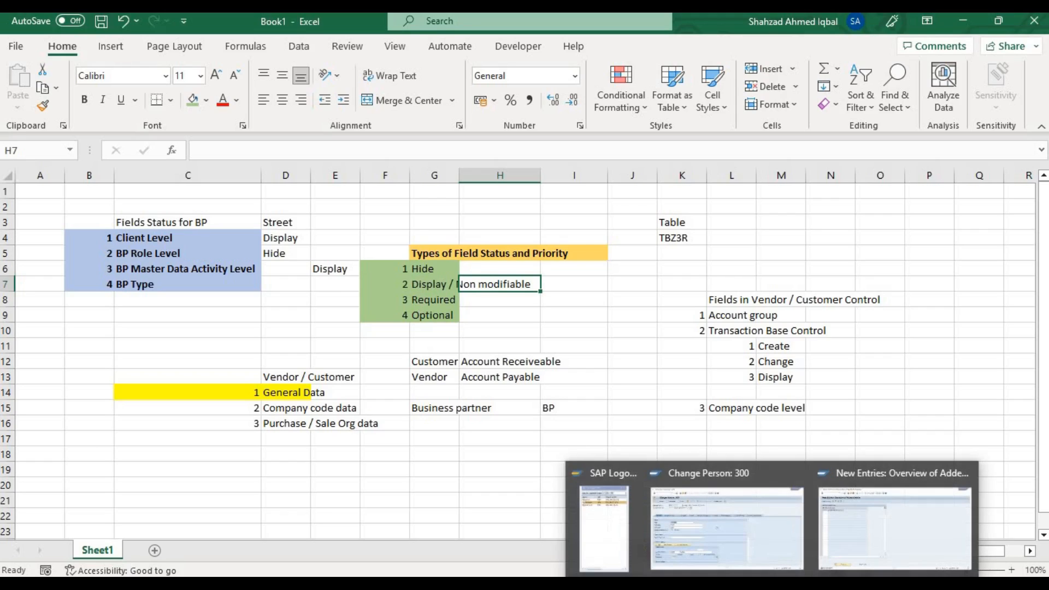
left_click(710, 530)
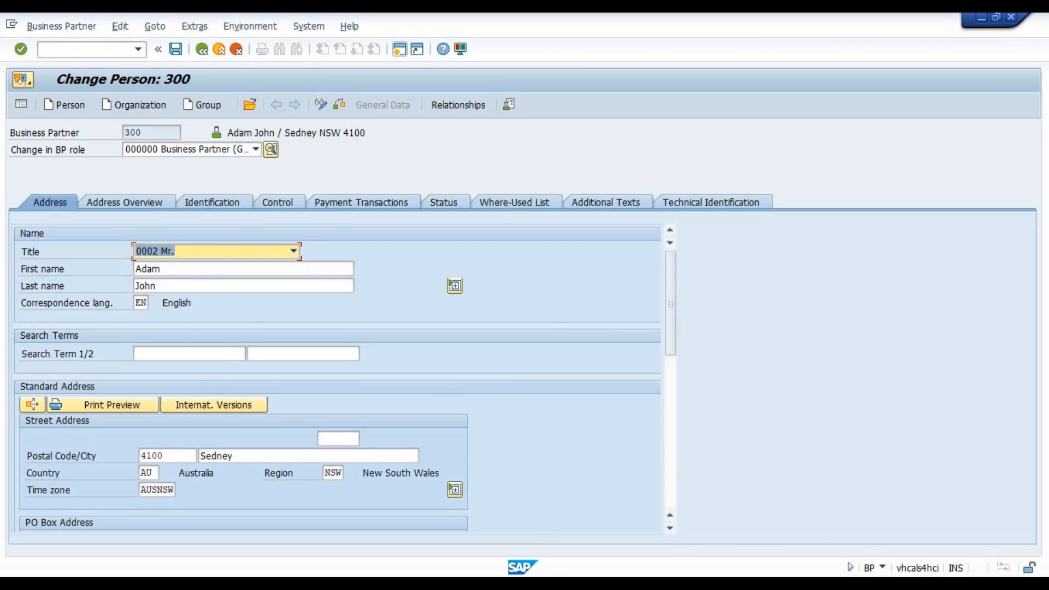
mouse_move(772, 583)
left_click(861, 517)
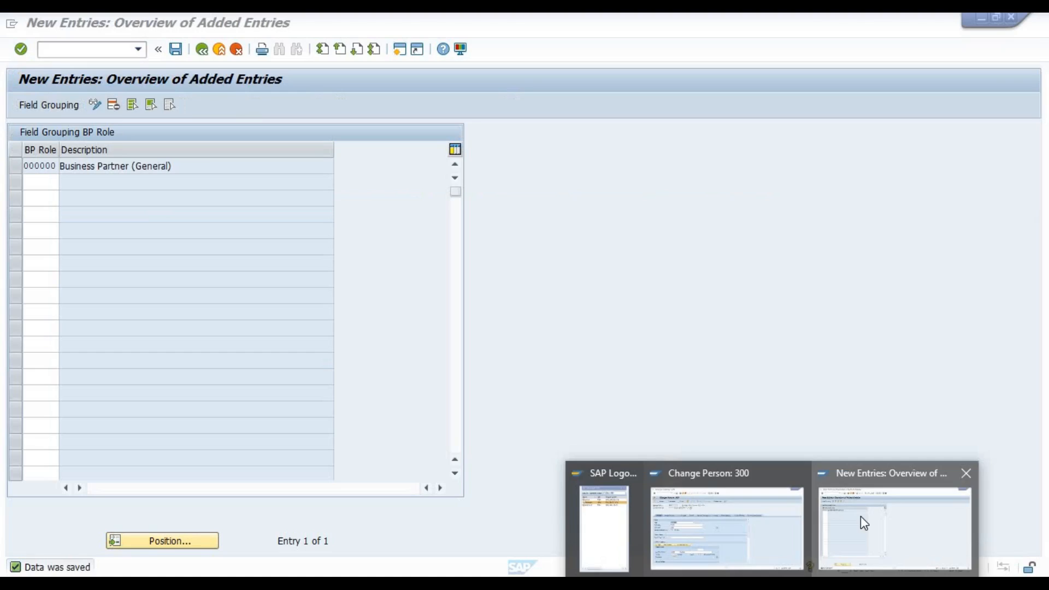
double_click(121, 166)
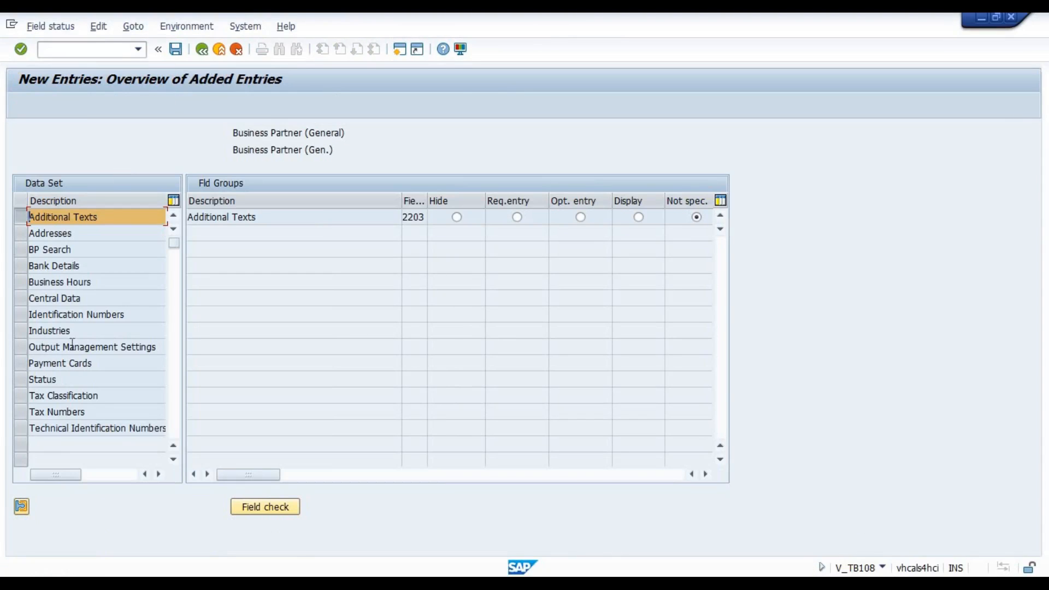
double_click(56, 232)
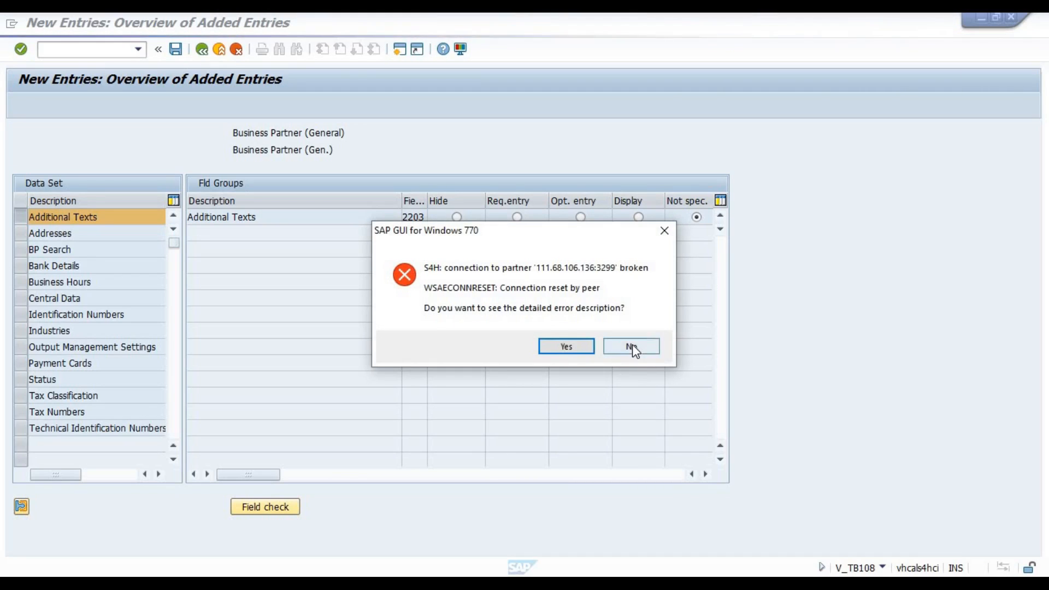
left_click(632, 346)
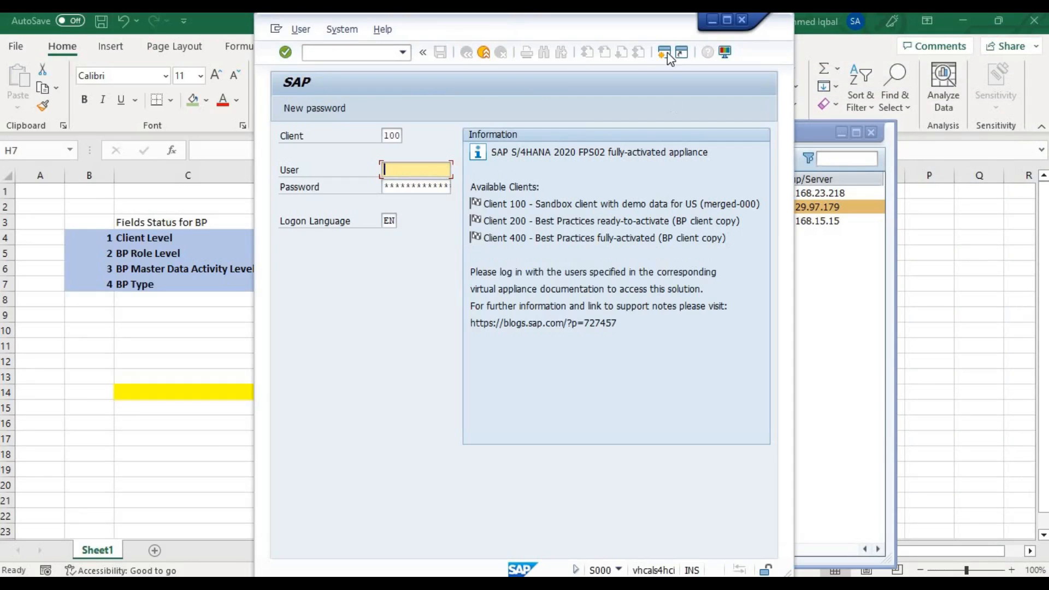
Log on to SAP client 100 with the saved user and the account password, ending any other logons in the system.
left_click(727, 20)
key("space")
key("Down")
key("Tab")
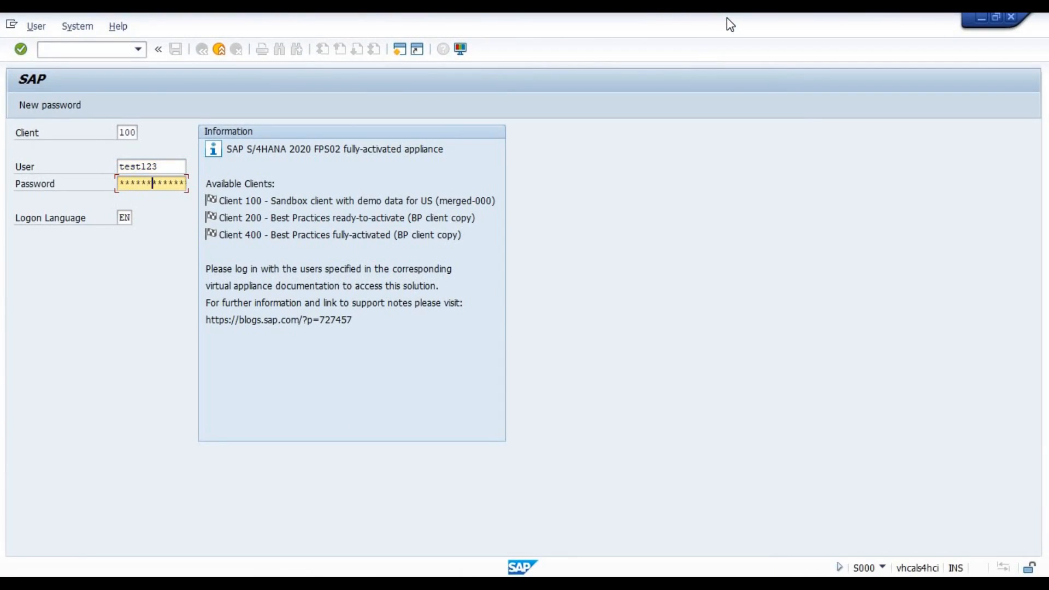
key("Return")
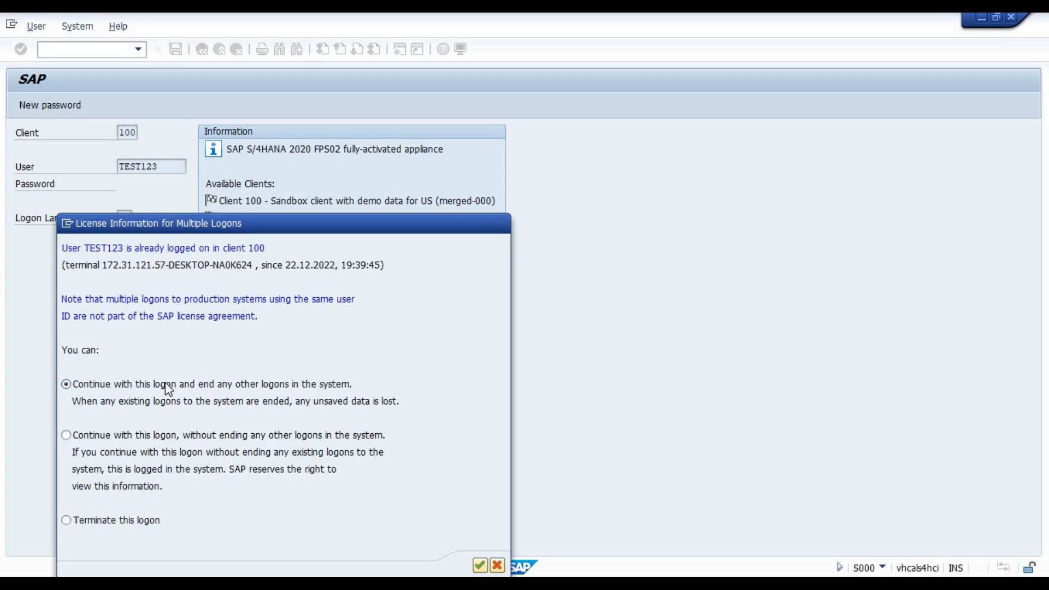
key("Return")
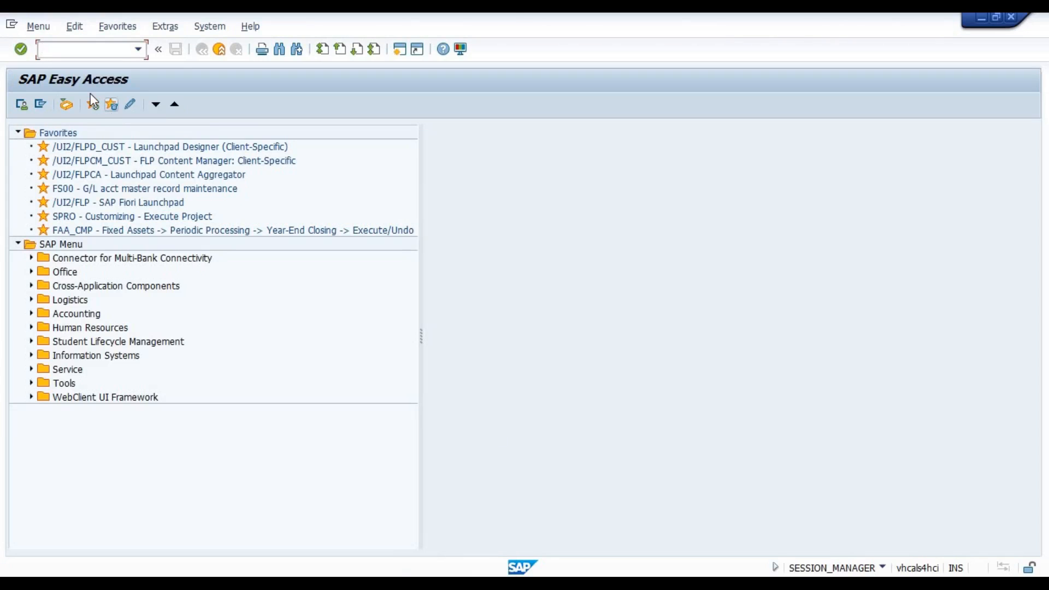
Start SPRO, open the reference IMG and expand Cross-Application Components > SAP Business Partner > Business Partner > Basic Settings > Field Groupings.
double_click(74, 220)
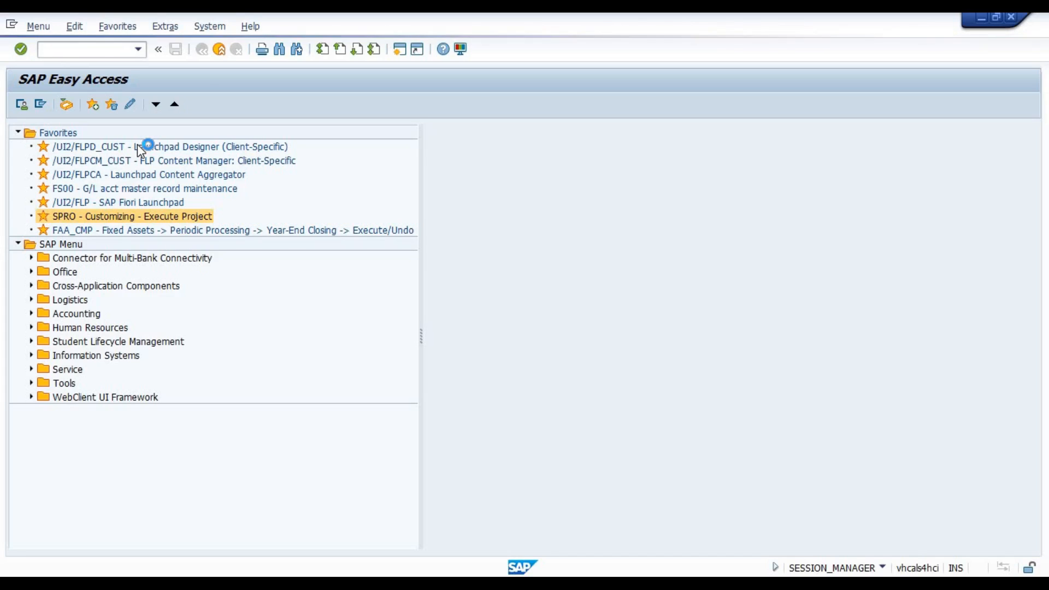
left_click(59, 102)
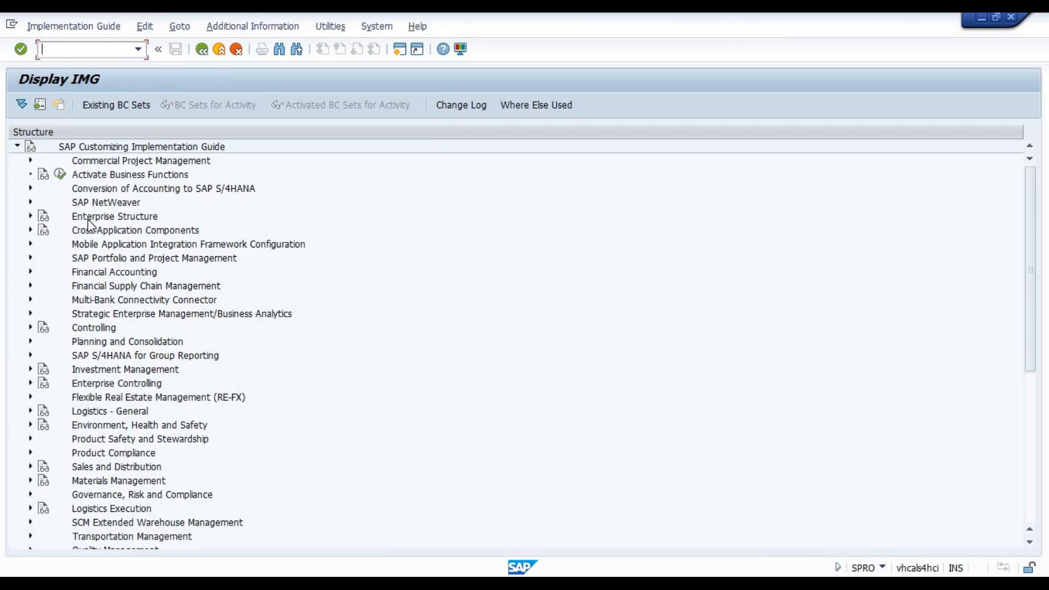
double_click(111, 230)
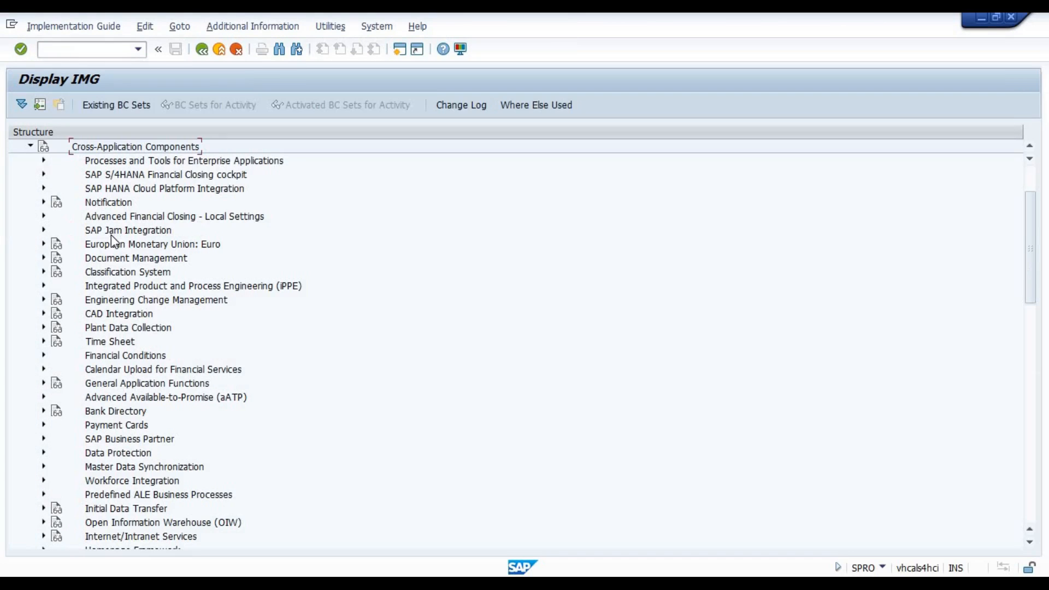
double_click(102, 442)
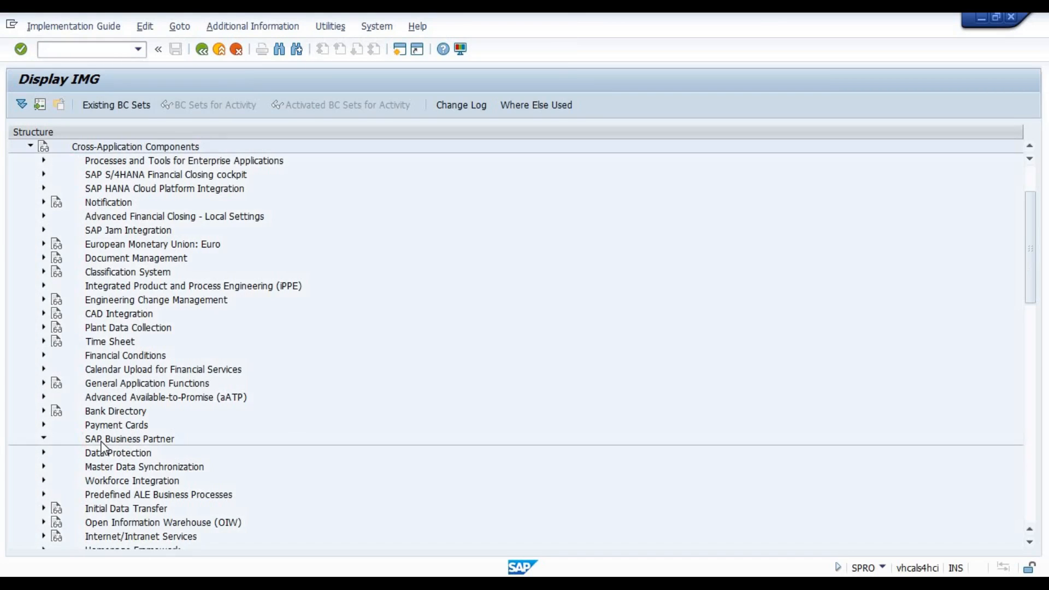
double_click(130, 427)
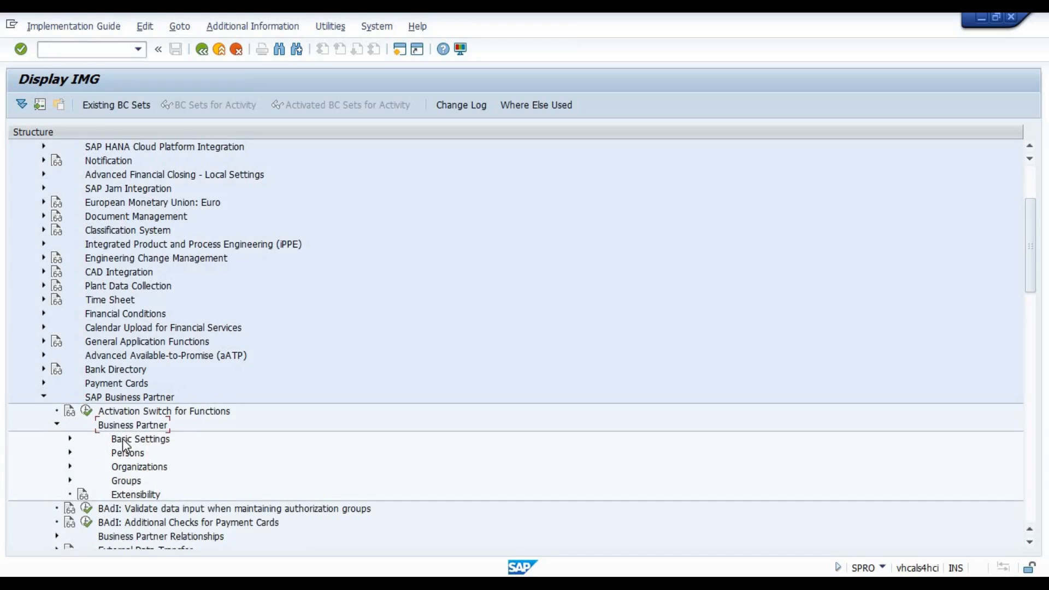
double_click(124, 439)
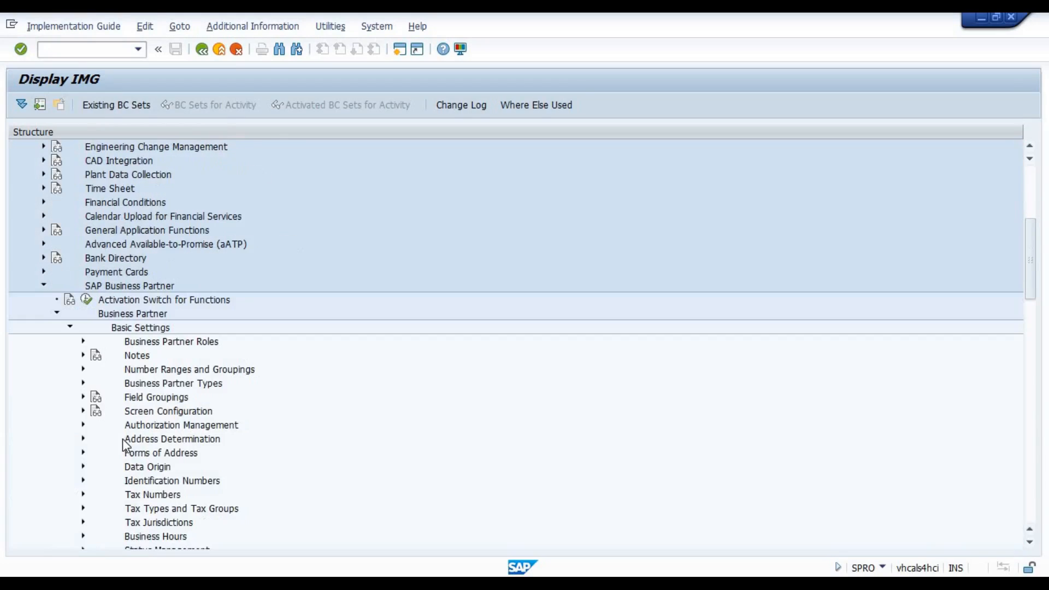
double_click(147, 397)
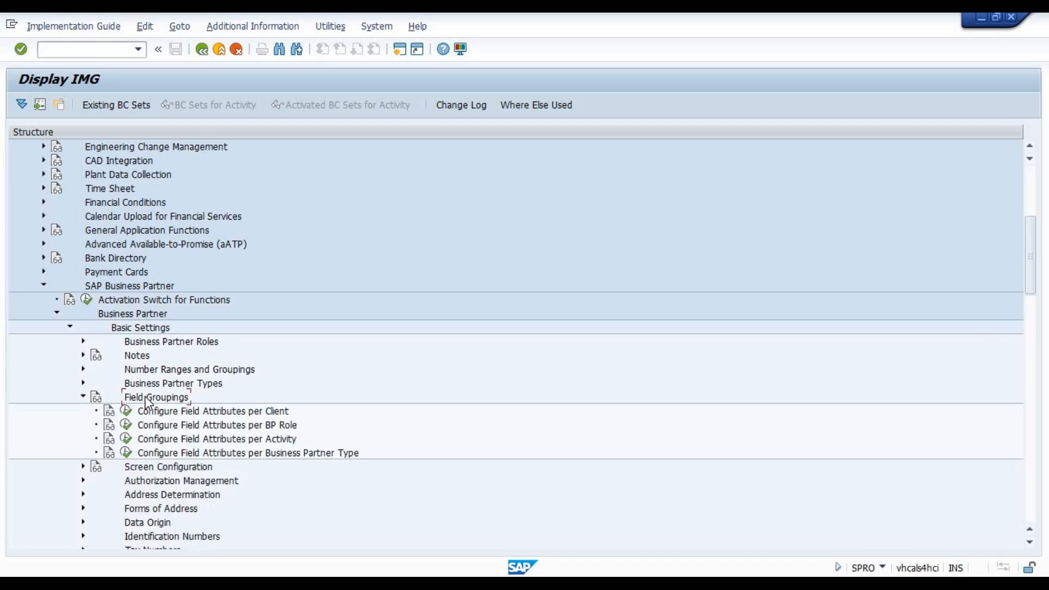
Open the field attributes per BP role (0001-3500) for Business Partner (General) and show its Addresses data set.
left_click(126, 425)
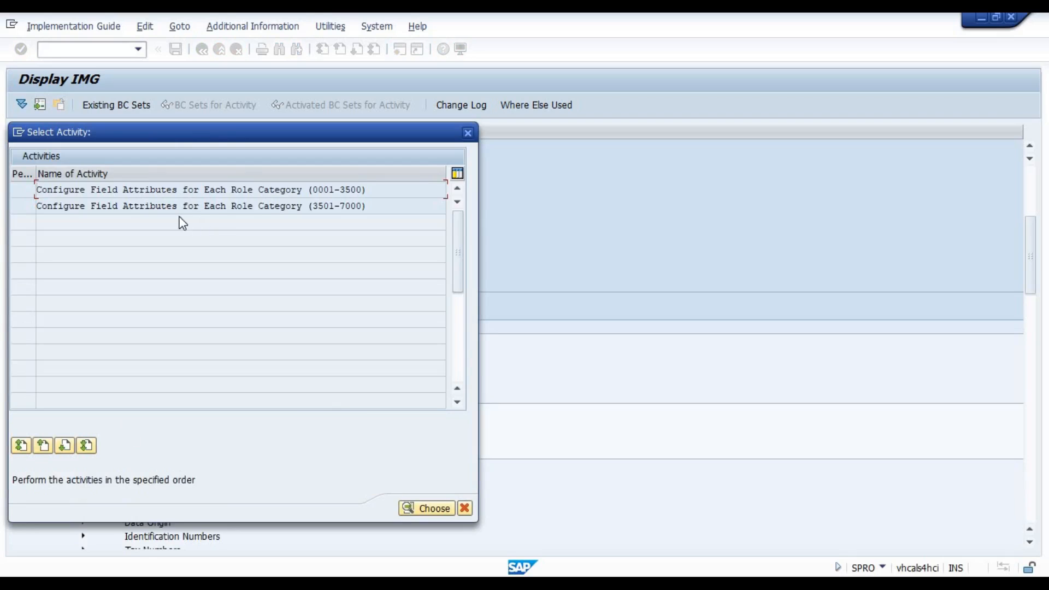
double_click(153, 193)
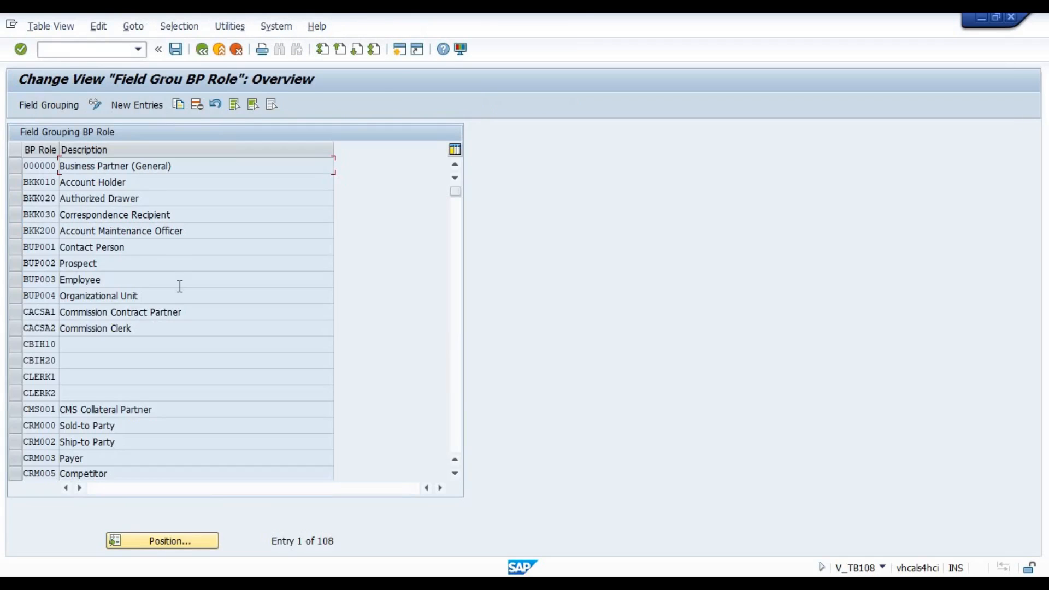
double_click(96, 166)
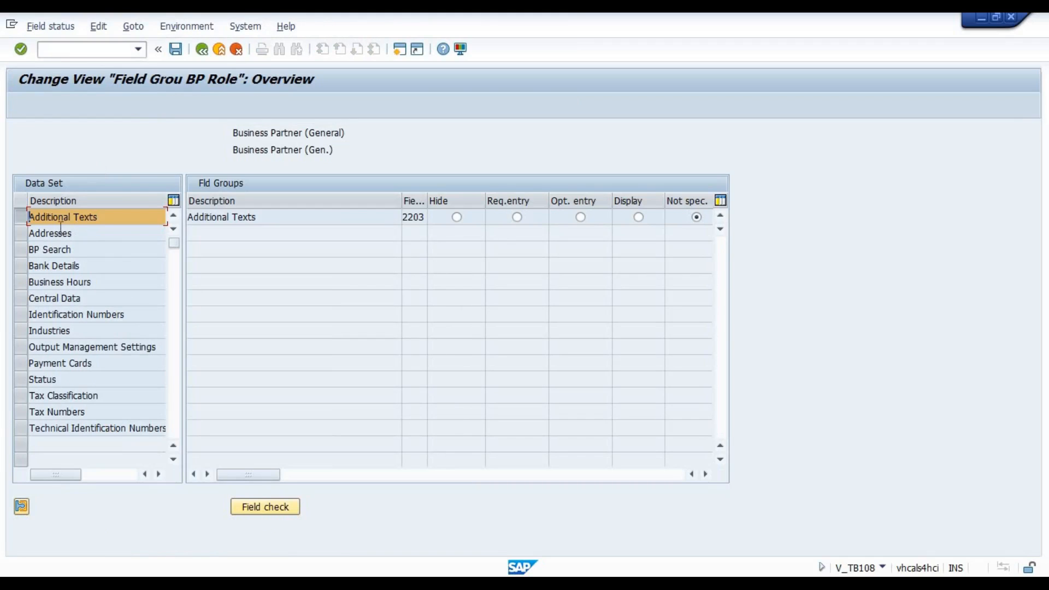
left_click(59, 232)
Set the Address: Street field group to Not spec. for this BP role and save the change.
left_click(321, 423)
left_click(717, 427)
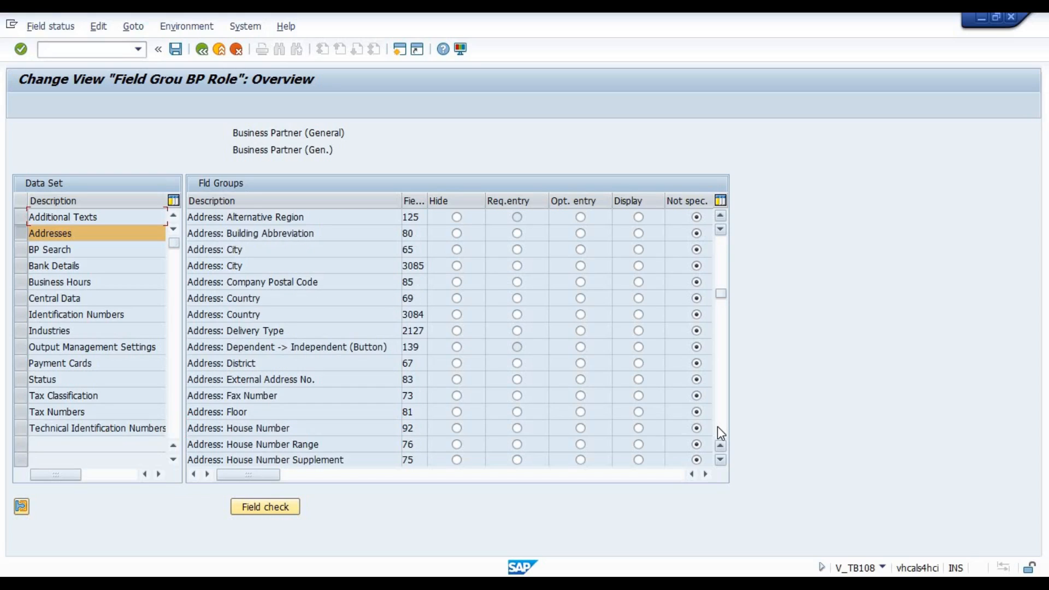
left_click(718, 427)
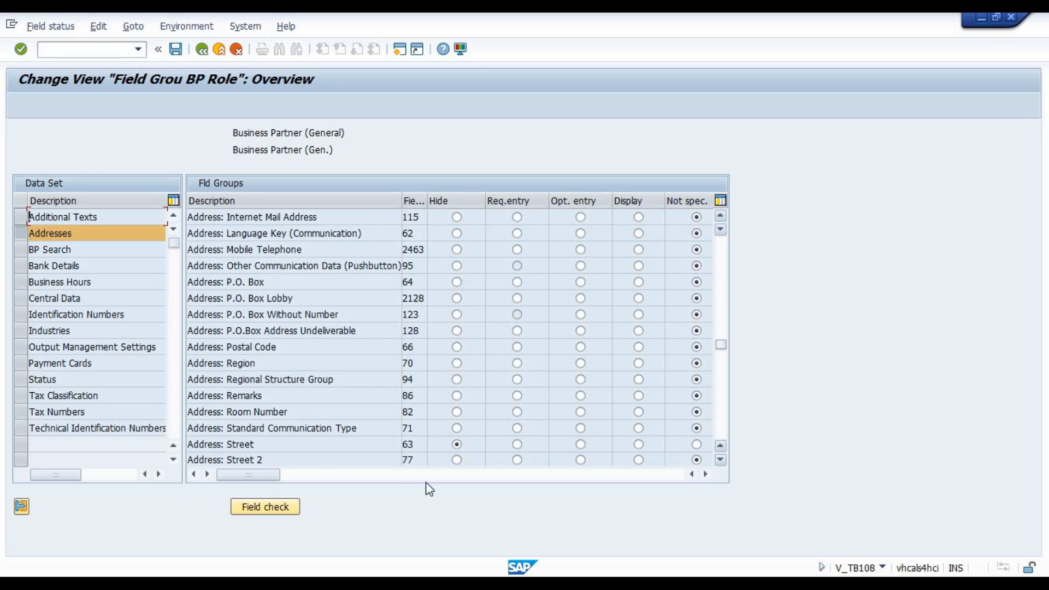
left_click(340, 446)
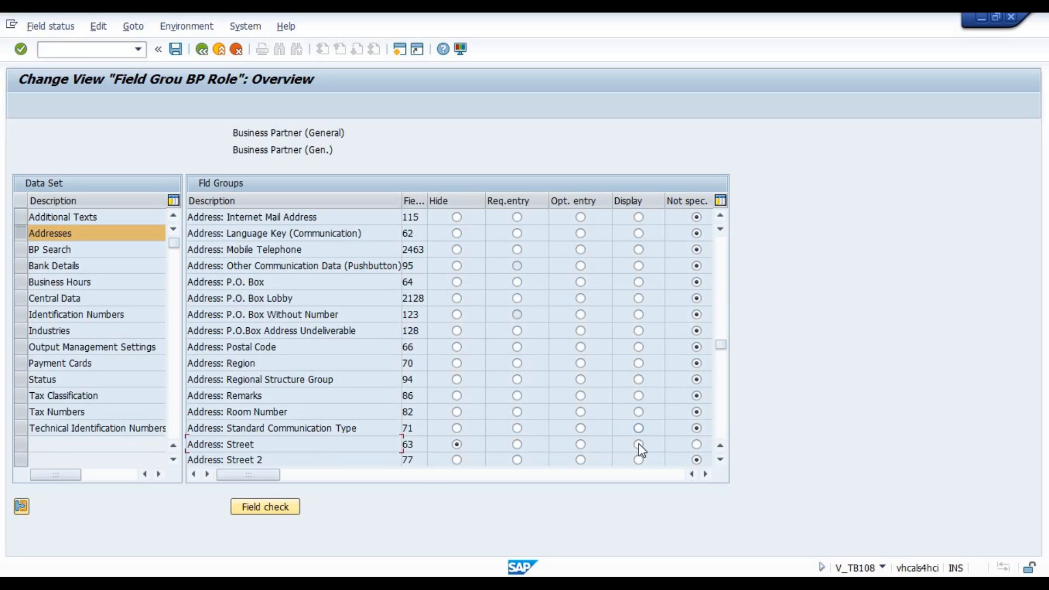
left_click(696, 445)
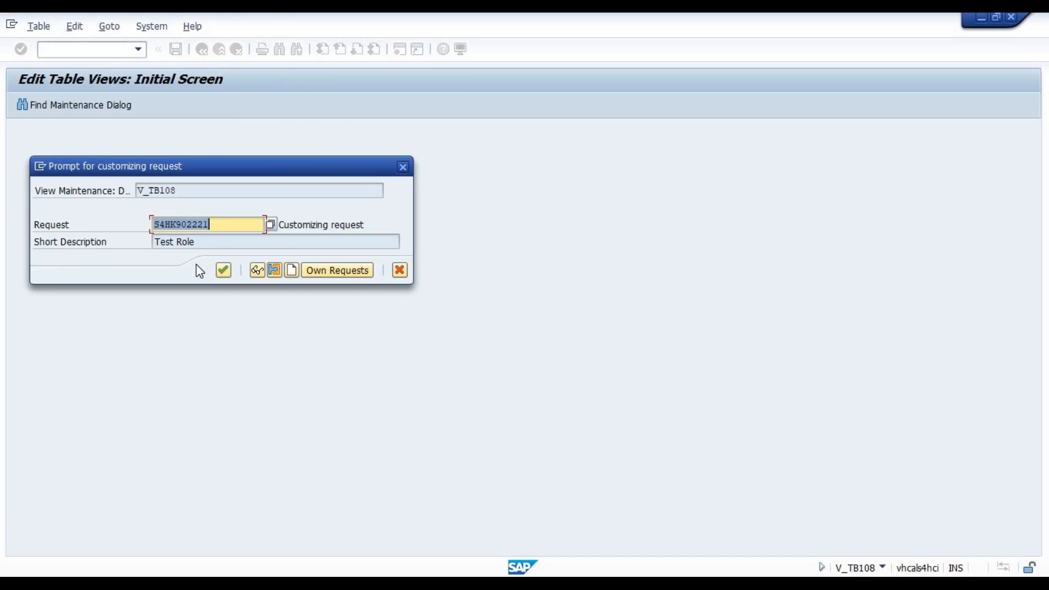
key("Return")
key("ctrl+s")
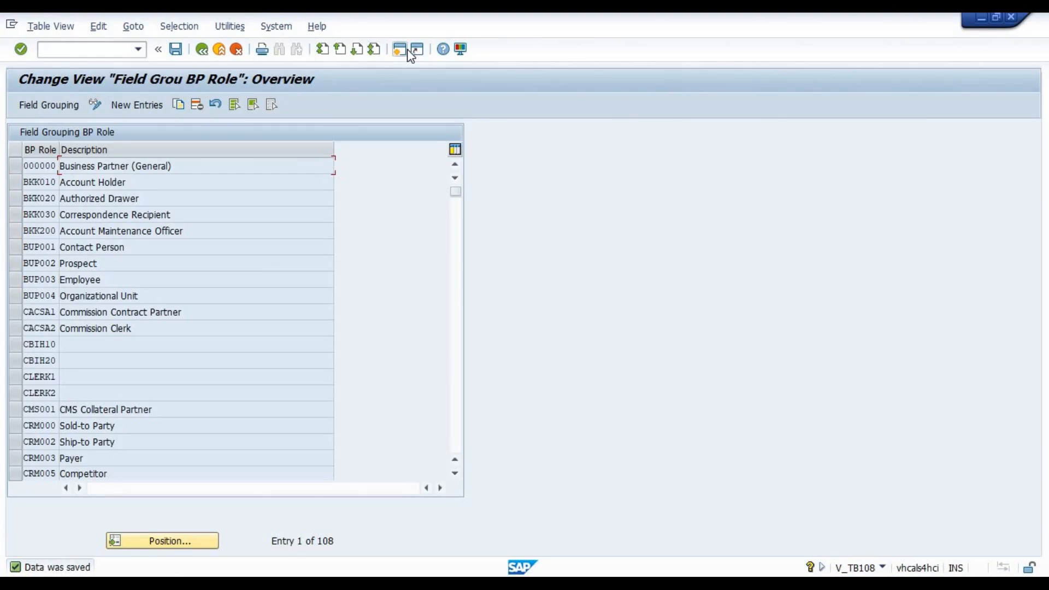
In a new session, start transaction bp, search by the prefilled name and open the first partner in change mode to check its Street field.
left_click(407, 50)
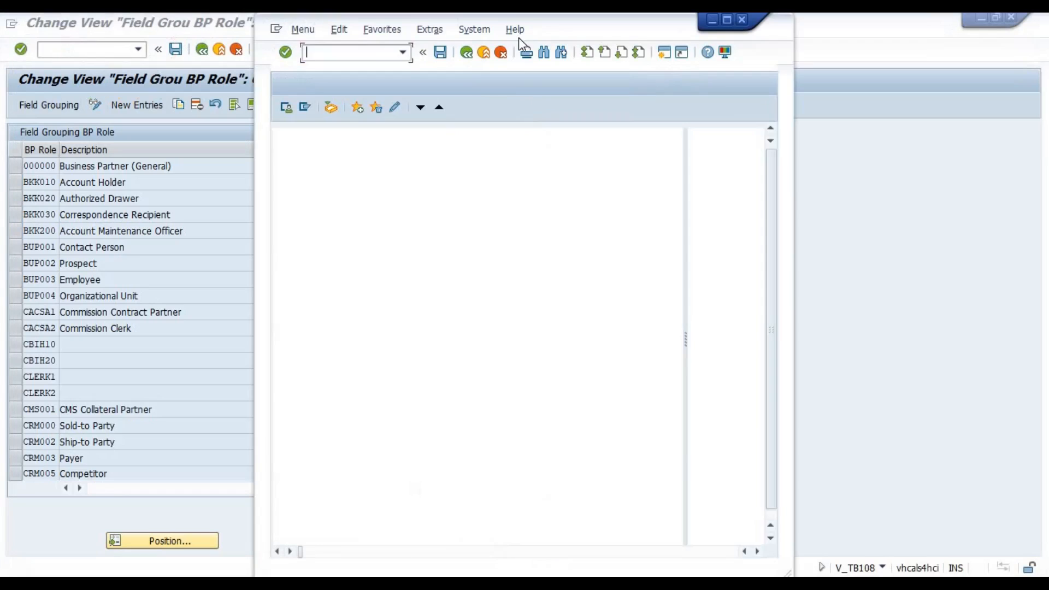
left_click(727, 20)
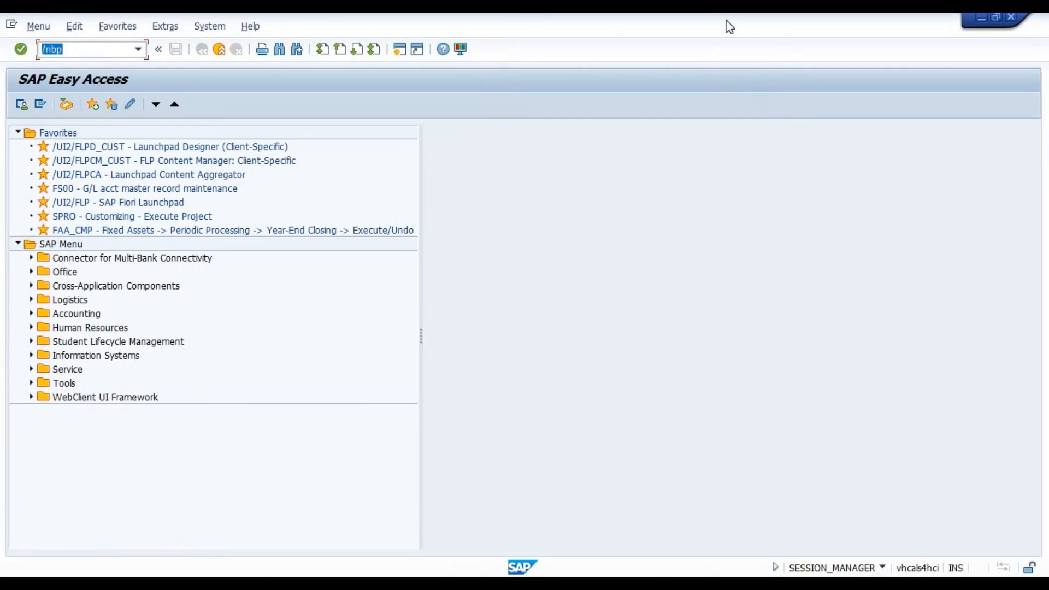
key("Return")
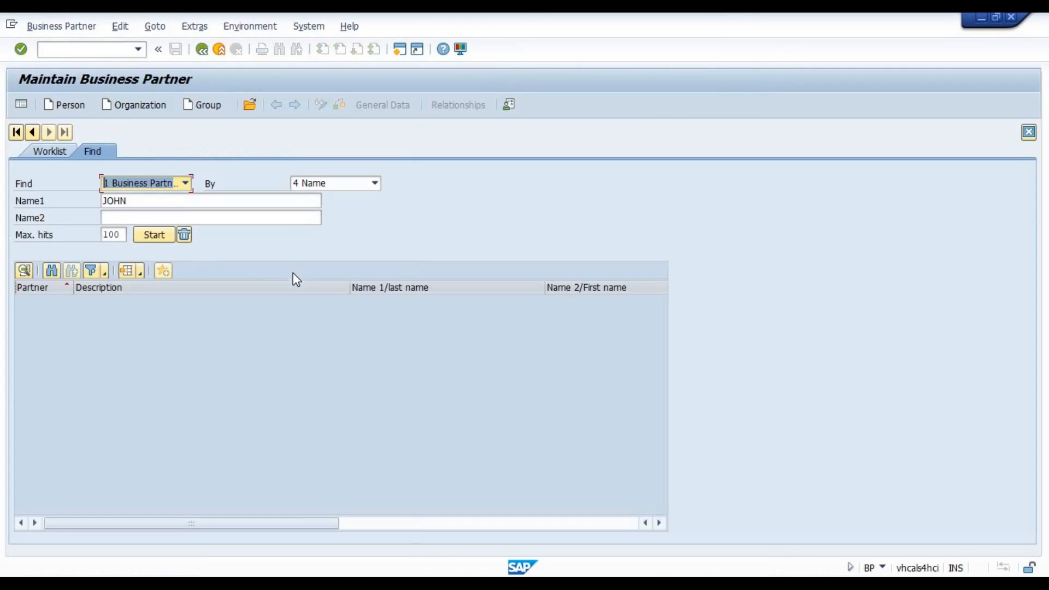
left_click(156, 236)
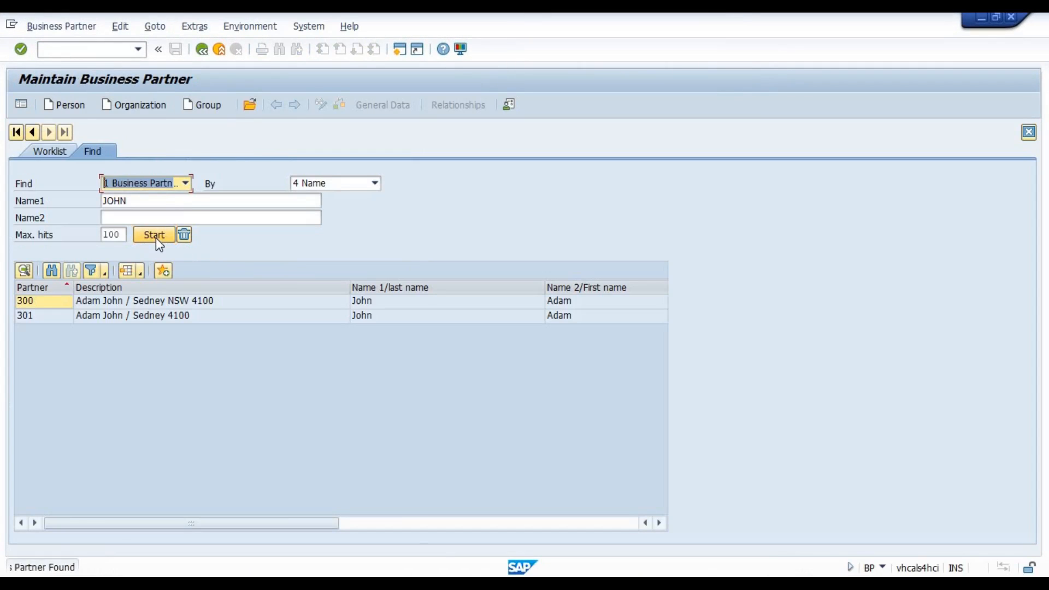
double_click(162, 301)
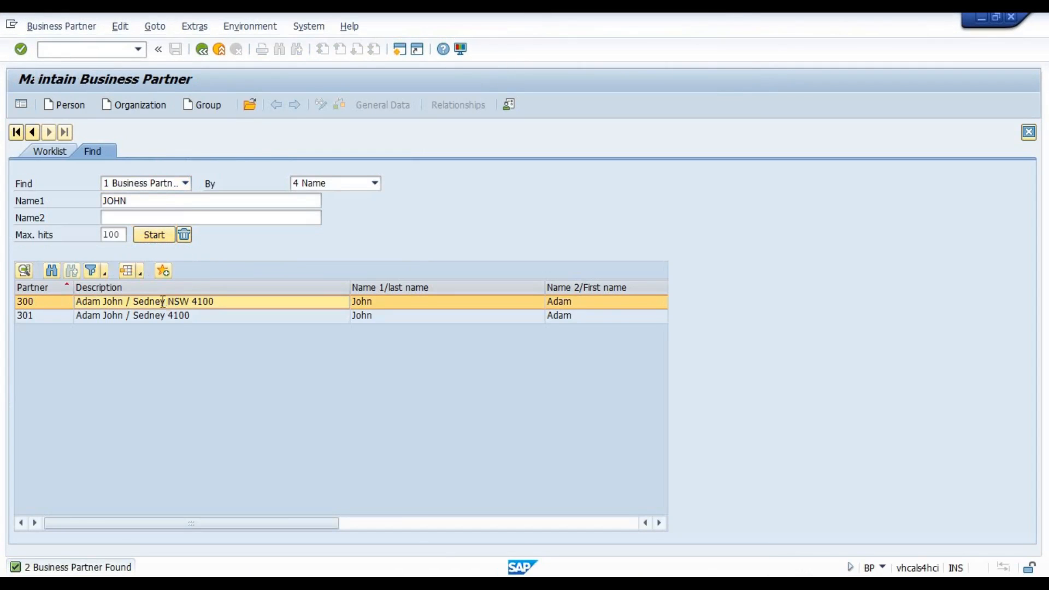
left_click(323, 104)
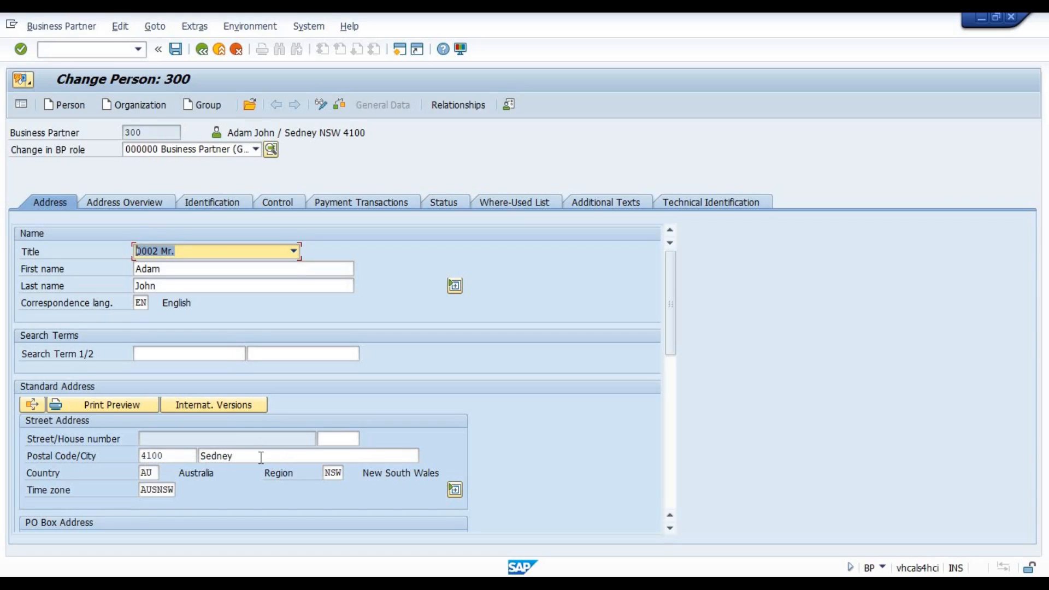
left_click(231, 457)
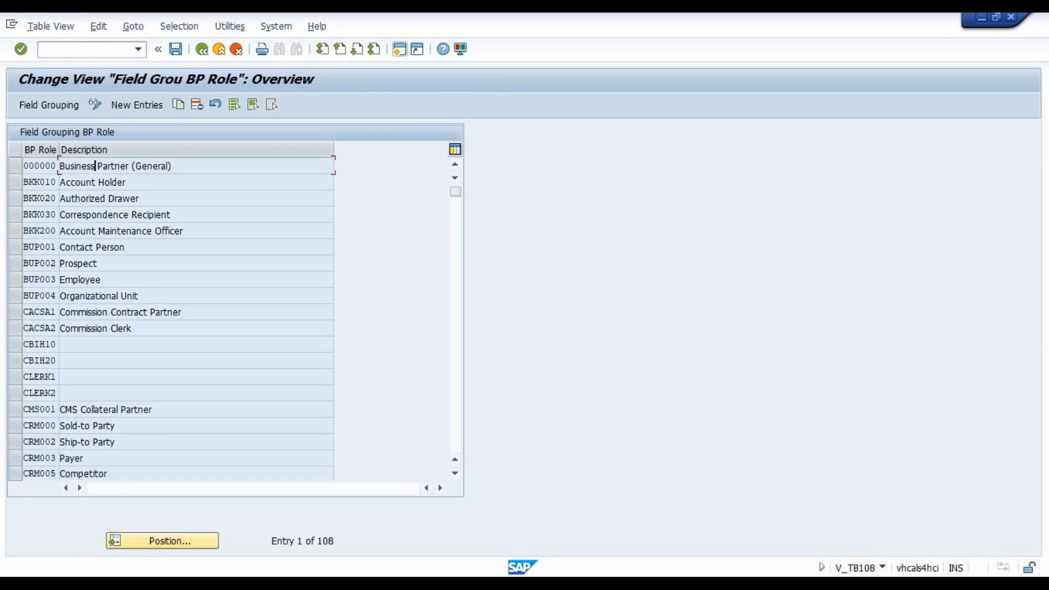
Return to the IMG from the BP role configuration and open the field attributes per activity (0001-3500) for the Create activity.
left_click(203, 50)
left_click(202, 50)
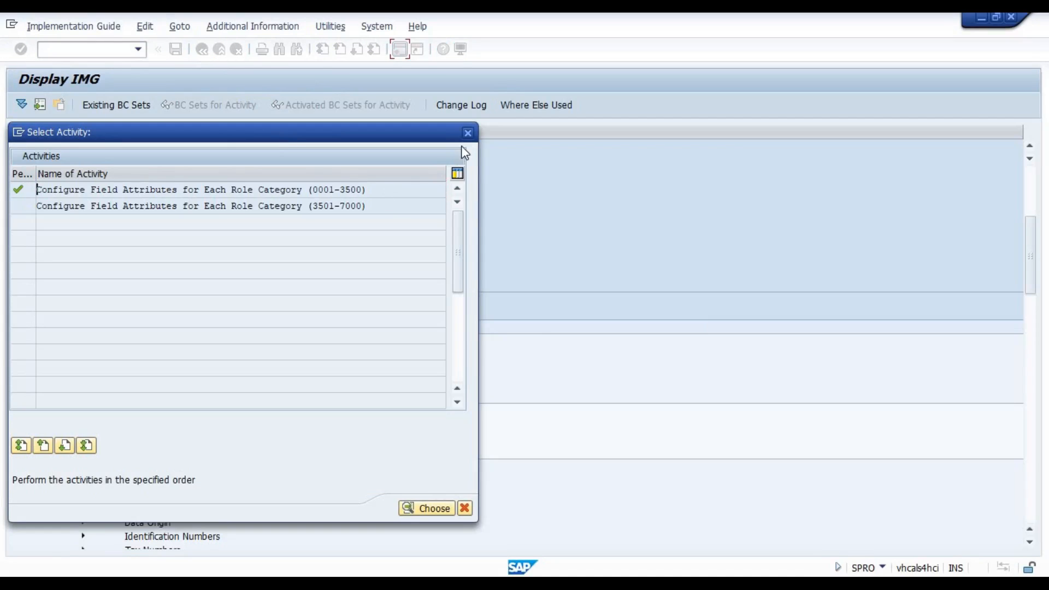
left_click(467, 134)
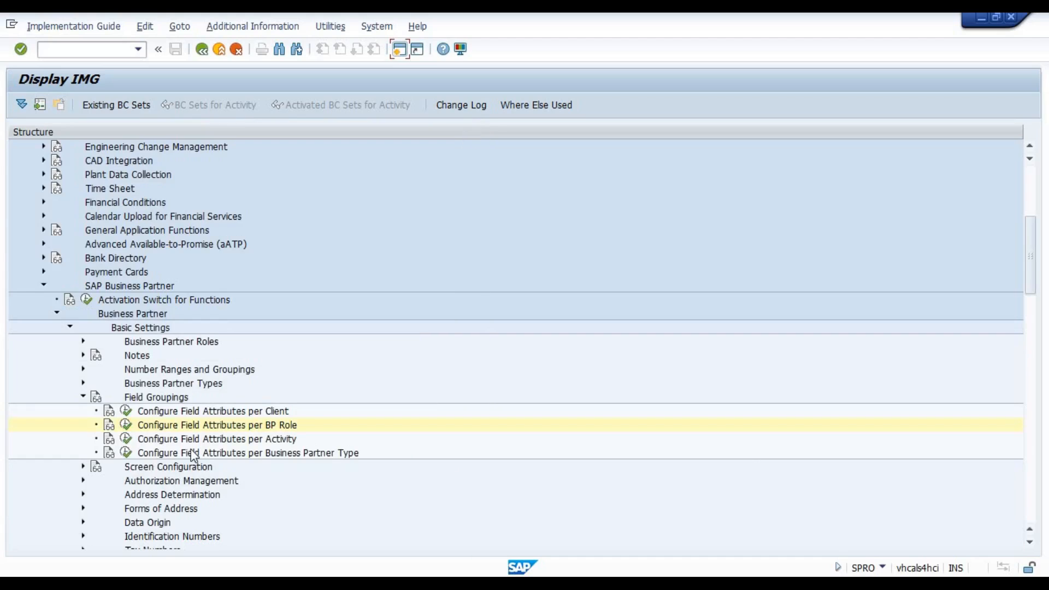
left_click(224, 429)
left_click(127, 441)
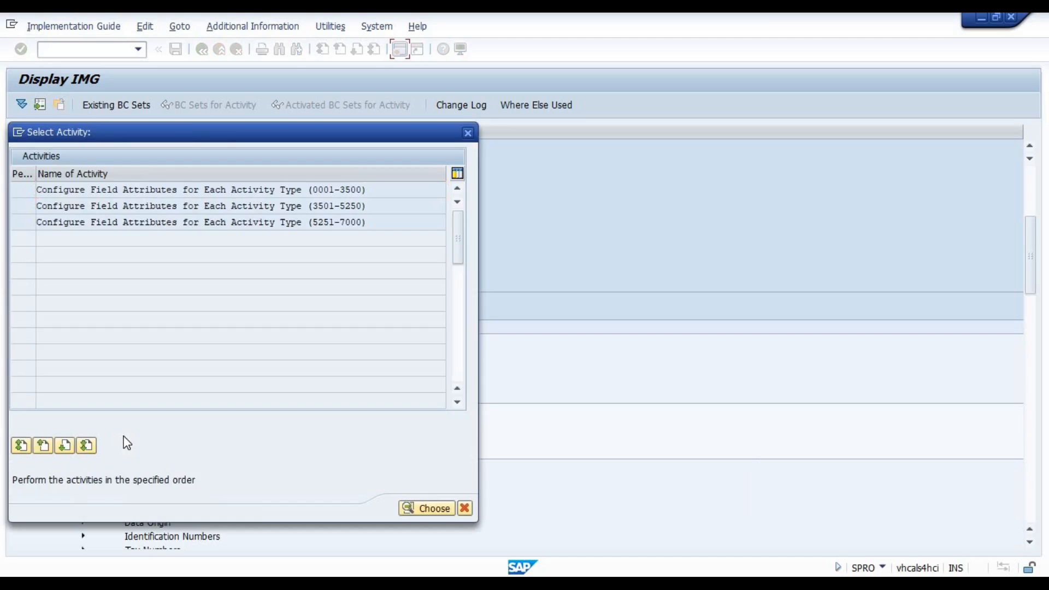
left_click(199, 191)
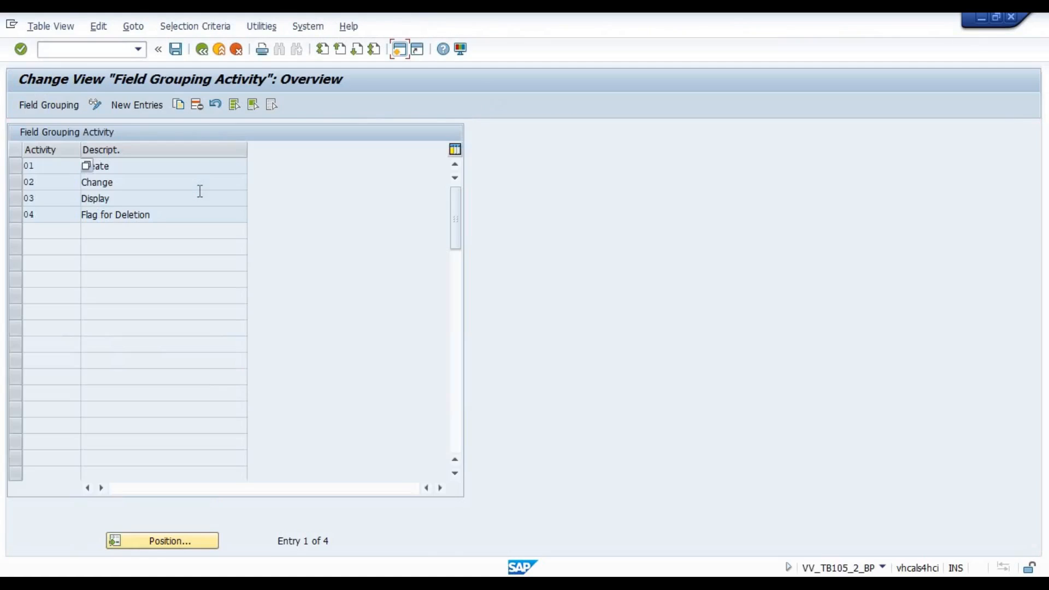
left_click(131, 170)
double_click(121, 165)
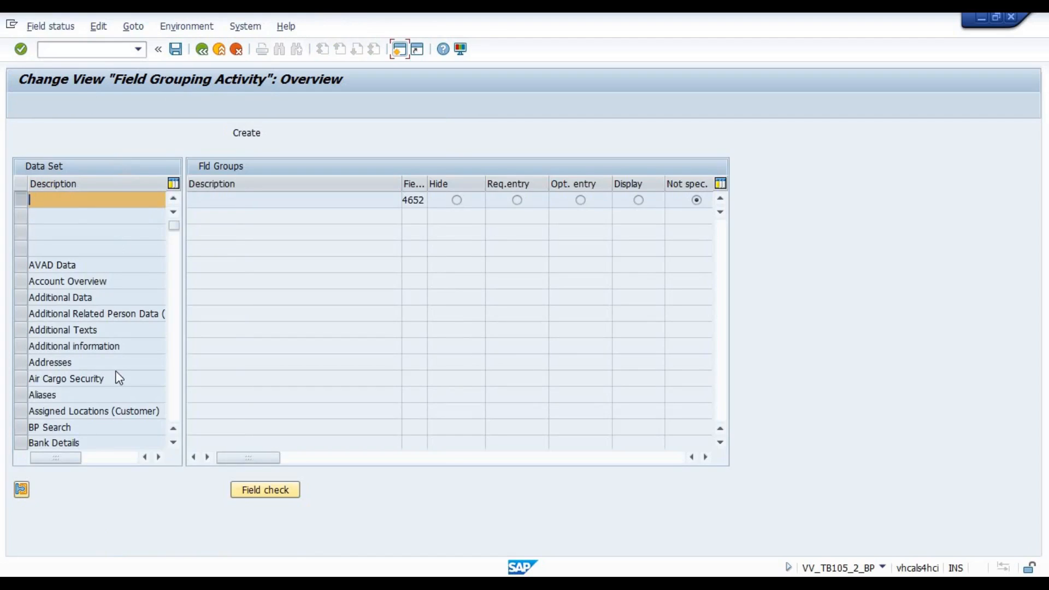
Set the Address: City field group 65 in the Addresses data set to Req. entry for the Create activity and save it in the customizing request.
left_click(59, 363)
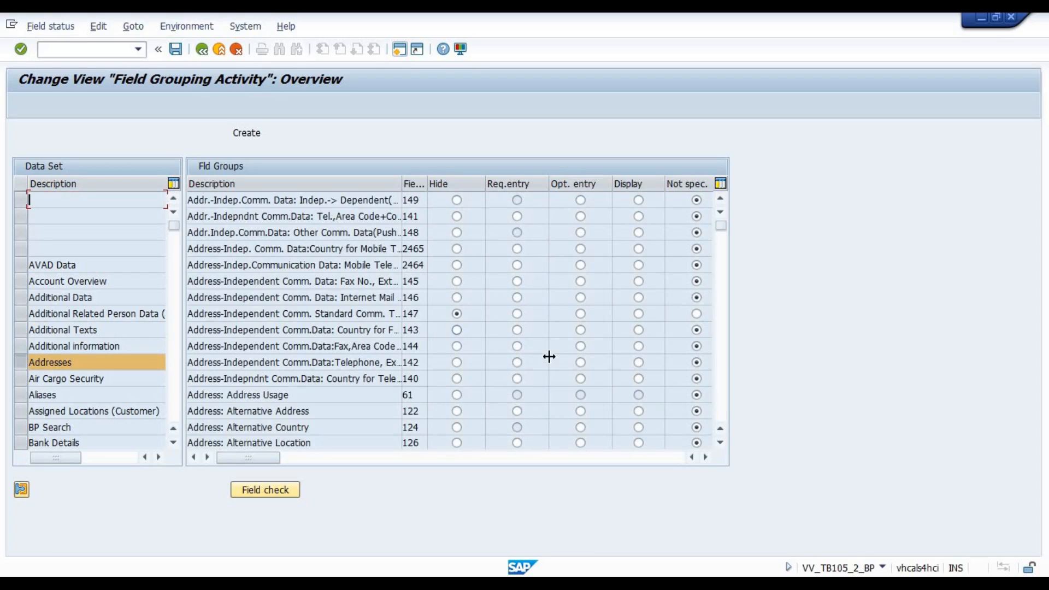
left_click(722, 413)
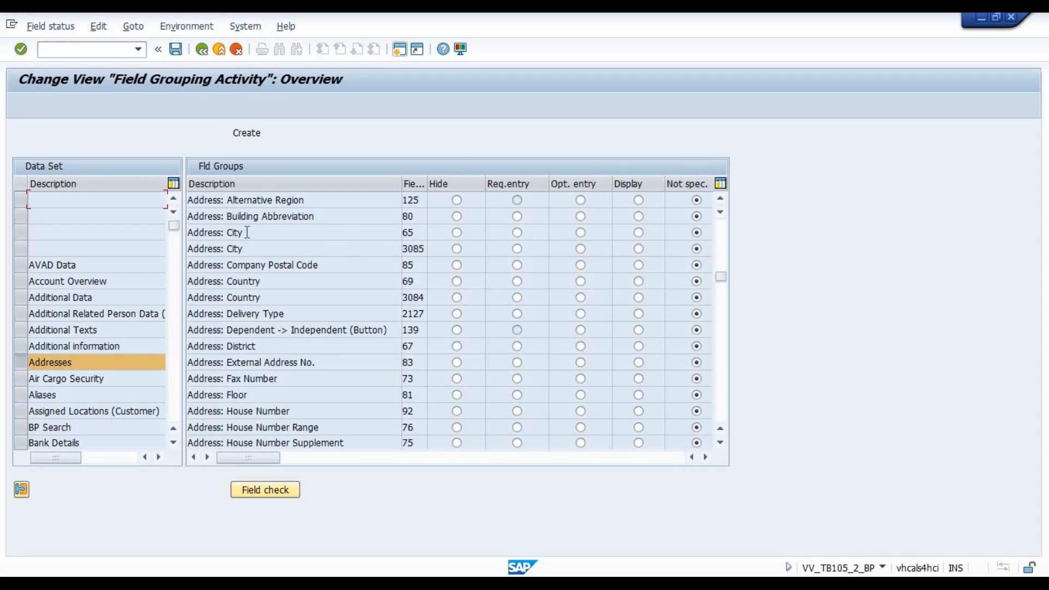
left_click_drag(245, 233, 218, 247)
left_click(517, 236)
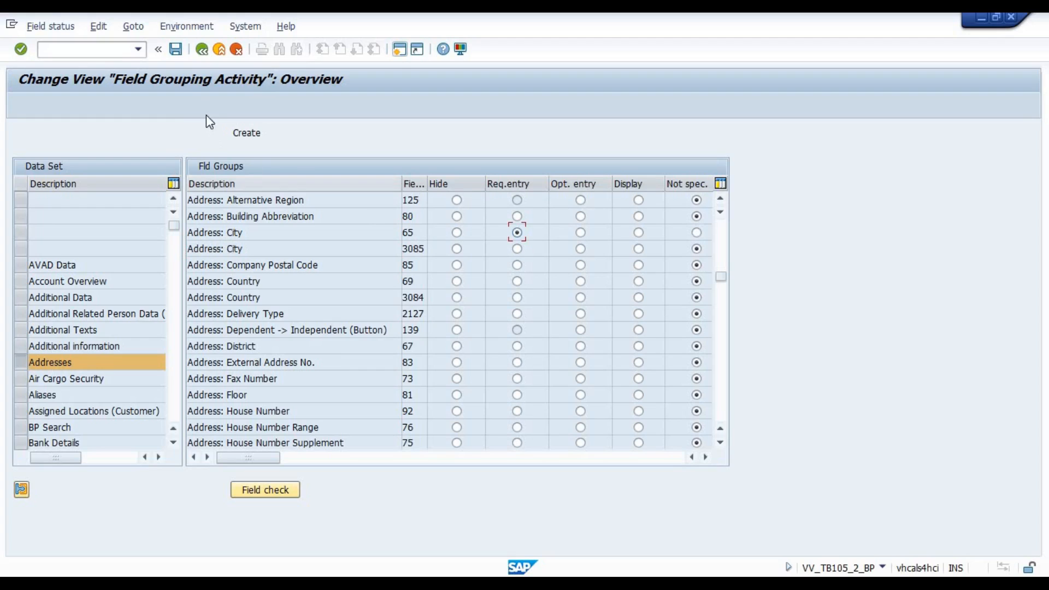
left_click(177, 52)
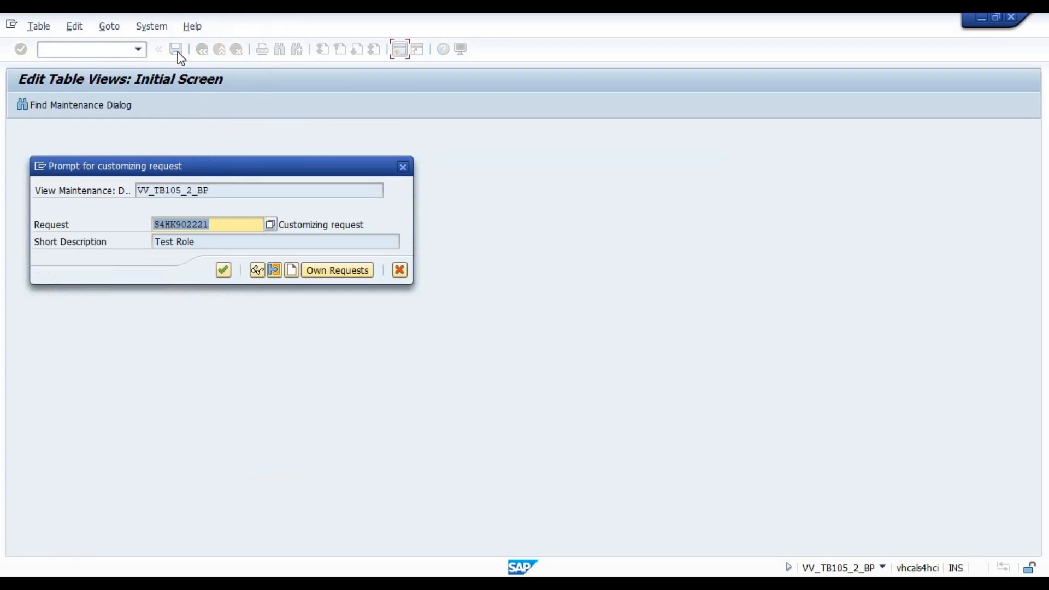
left_click(223, 270)
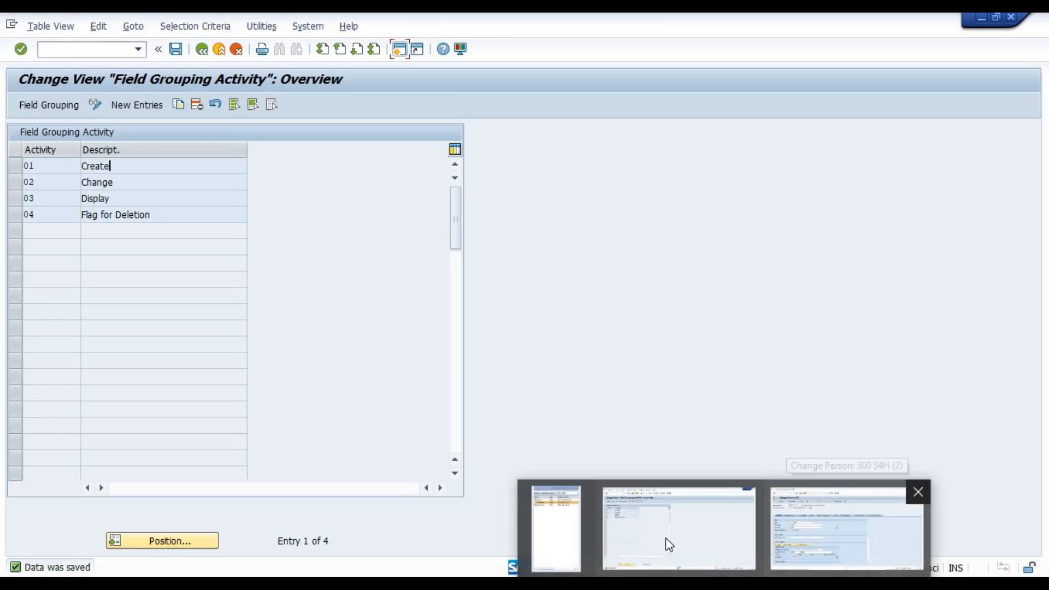
In the business partner session, restart transaction bp and begin creating a person to check the City field.
left_click(816, 527)
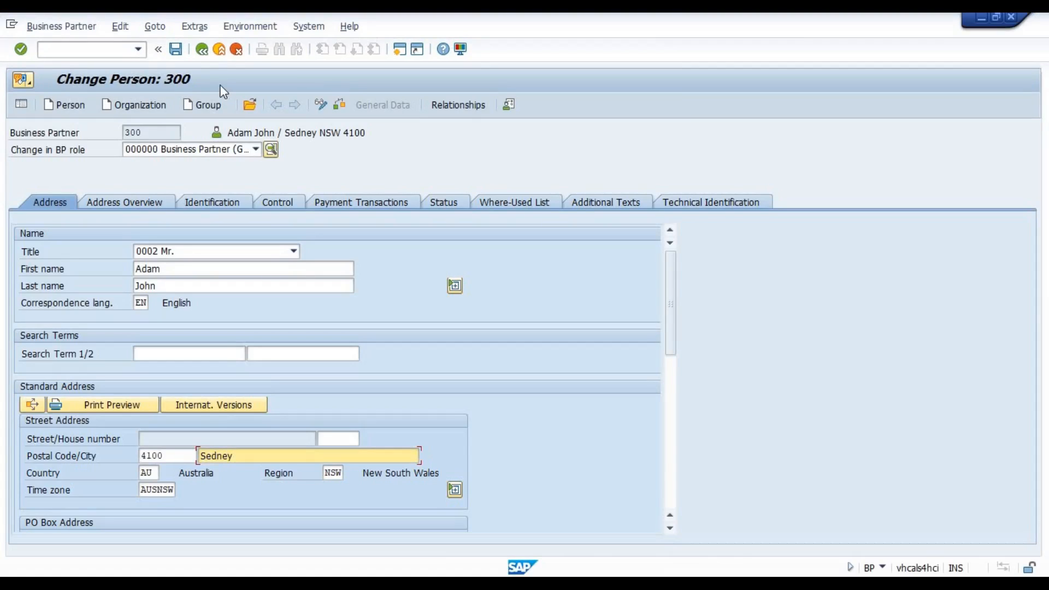
left_click(218, 49)
double_click(109, 48)
key("Return")
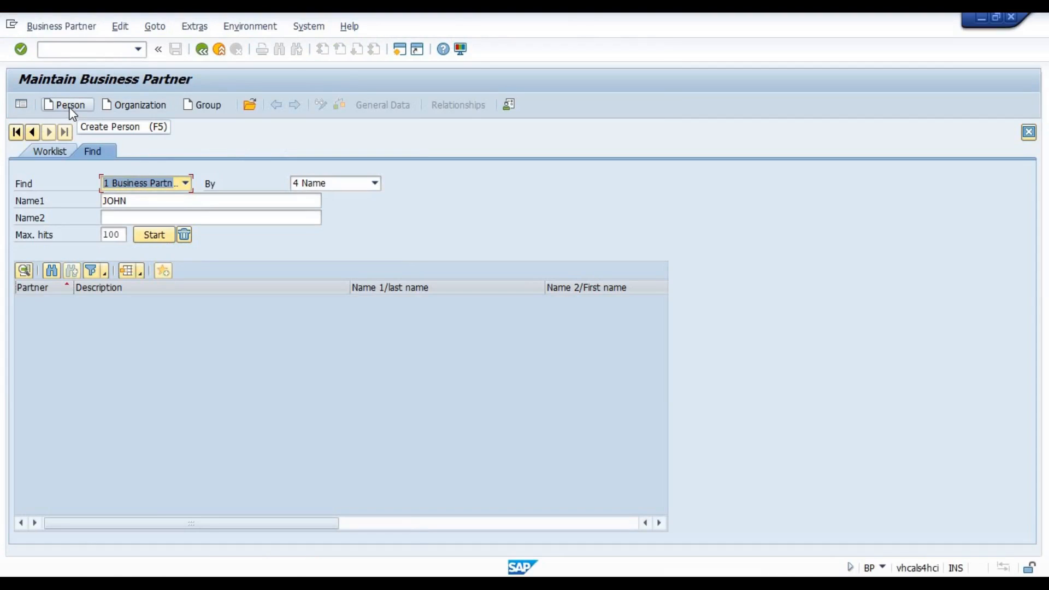
left_click(71, 110)
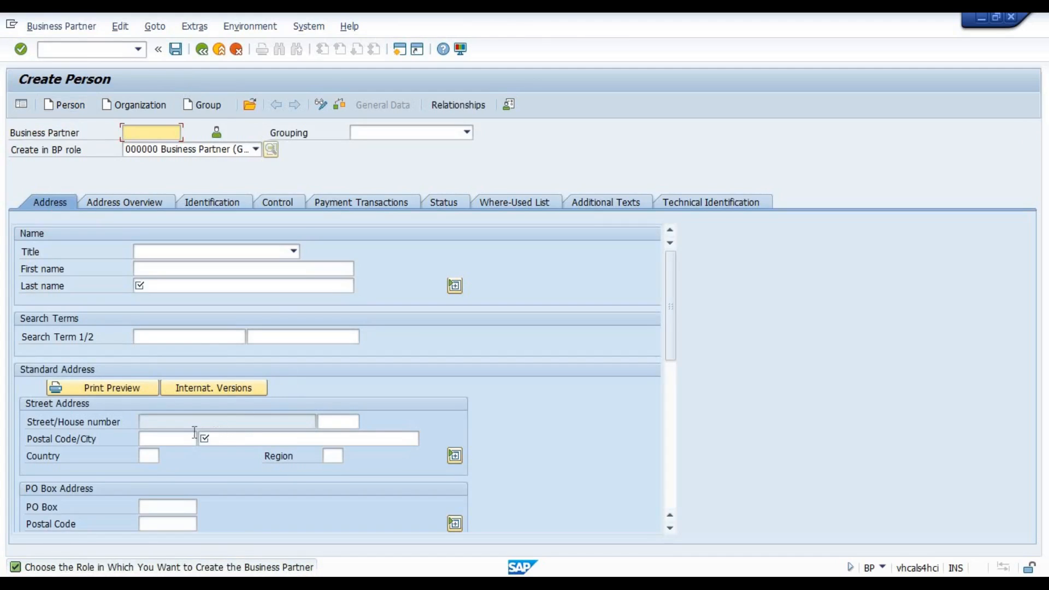
left_click(212, 439)
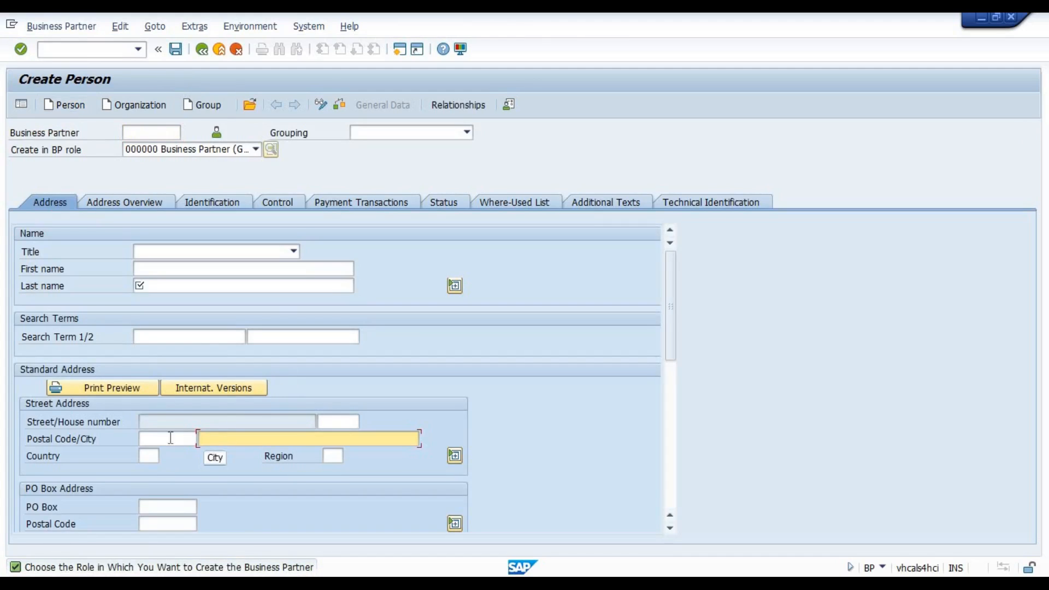
left_click(152, 440)
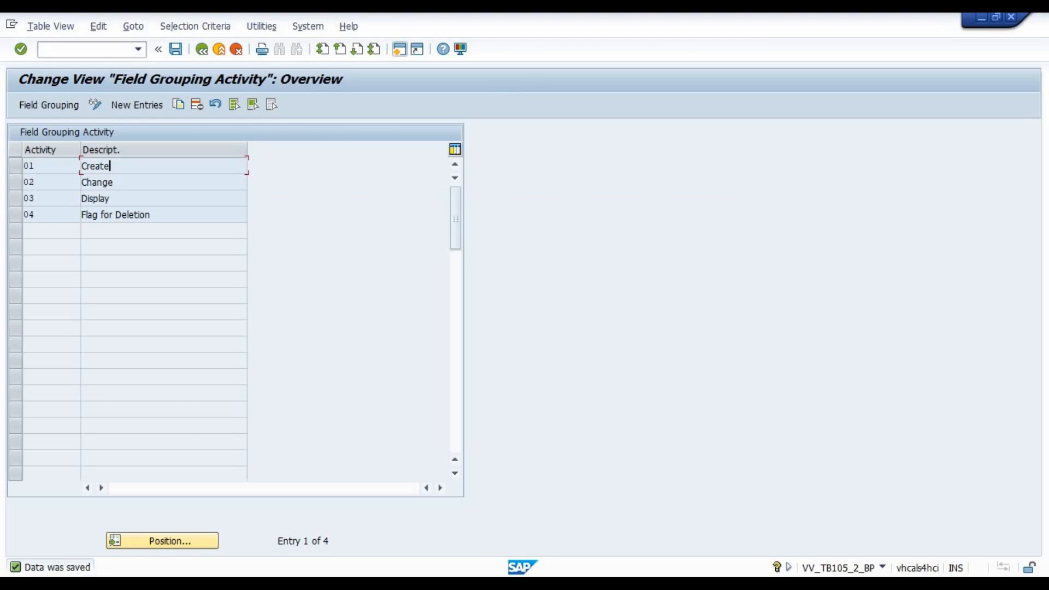
Reopen the Create activity's Addresses data set, set Address: City field group 65 to Hide and save the change.
double_click(105, 169)
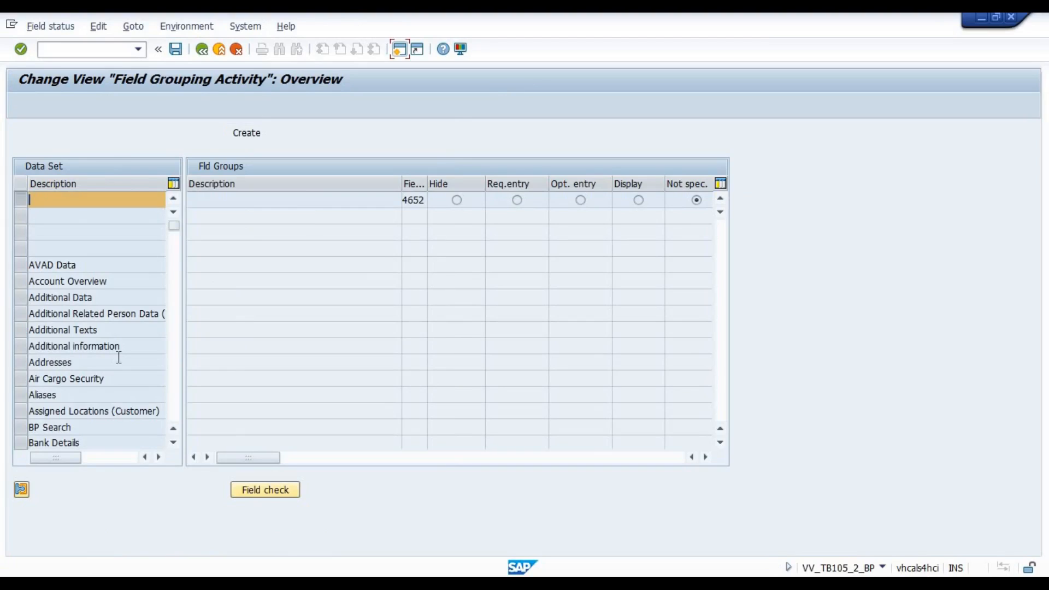
left_click(69, 363)
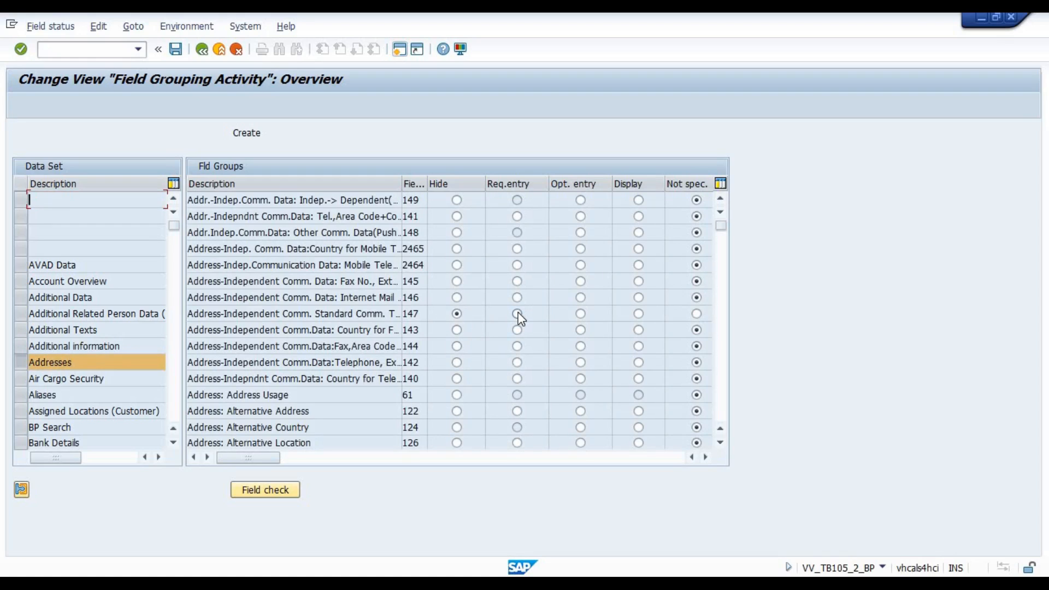
left_click(720, 414)
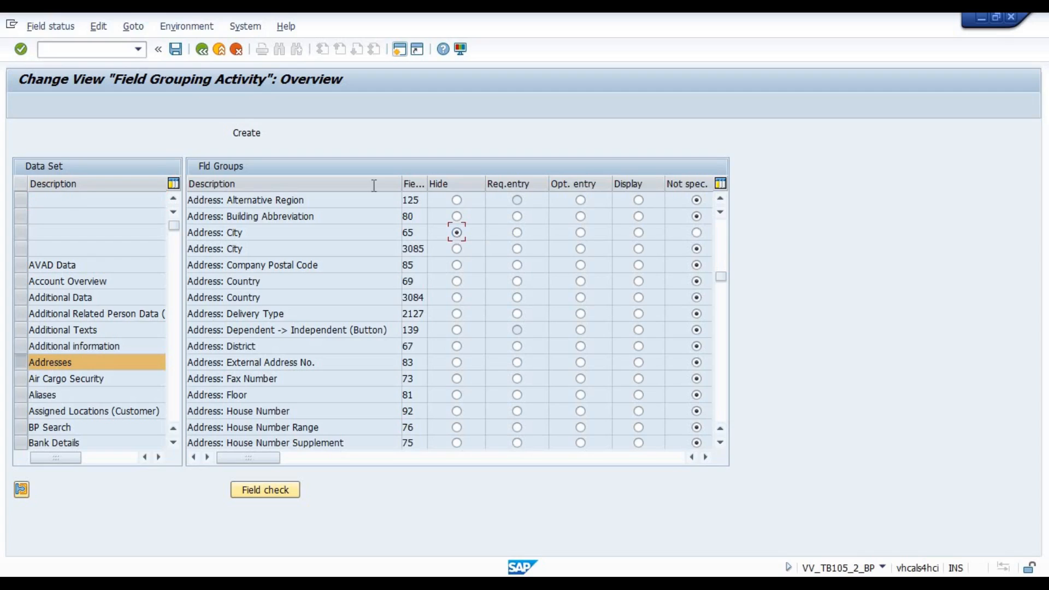
left_click(176, 51)
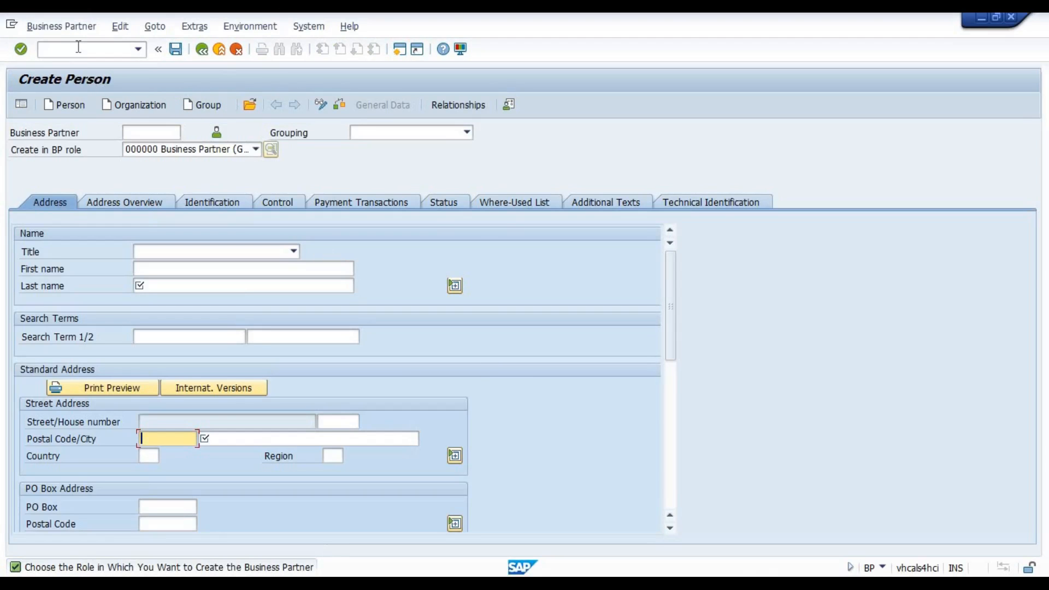
Restart the business partner transaction and begin another new person to check how the City field behaves on creation.
left_click(78, 47)
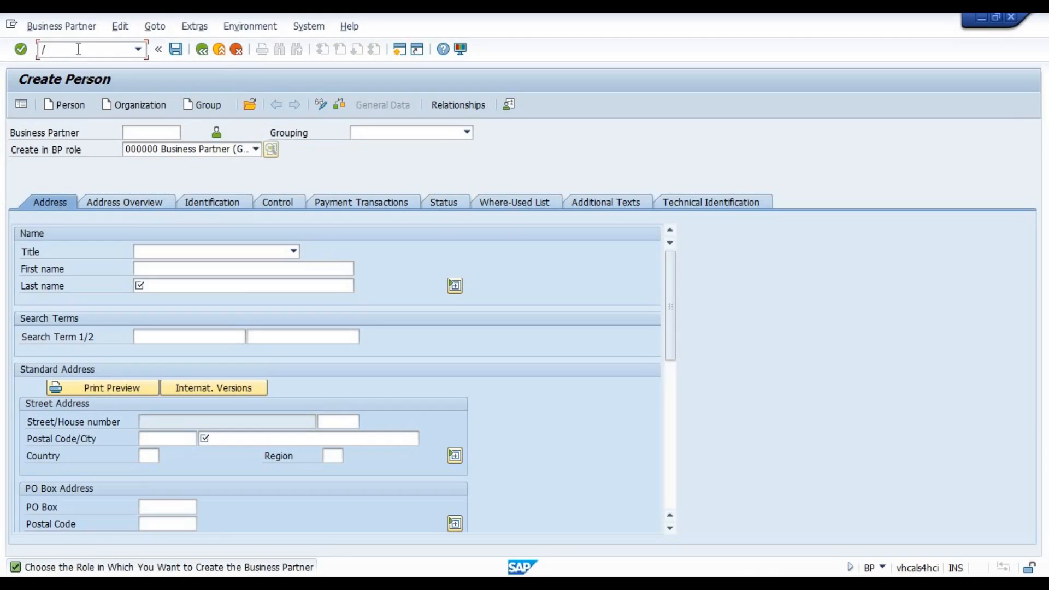
key("Down")
key("Return")
left_click(64, 105)
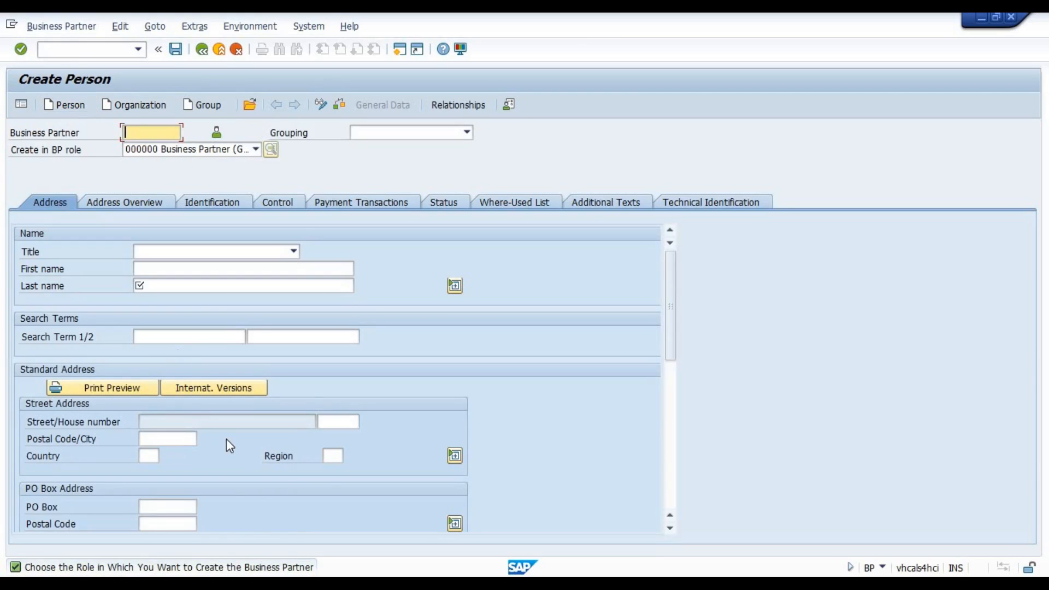
Start /nbp, search by the prefilled name and open the first partner in change mode to check its City field.
left_click(94, 50)
type("/nbp")
key("Return")
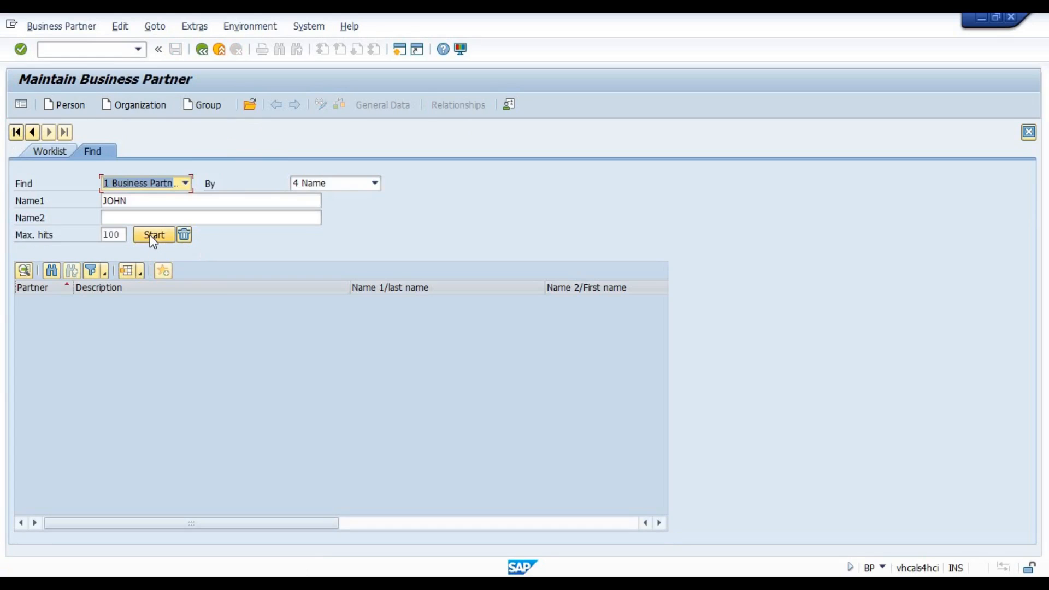
left_click(154, 235)
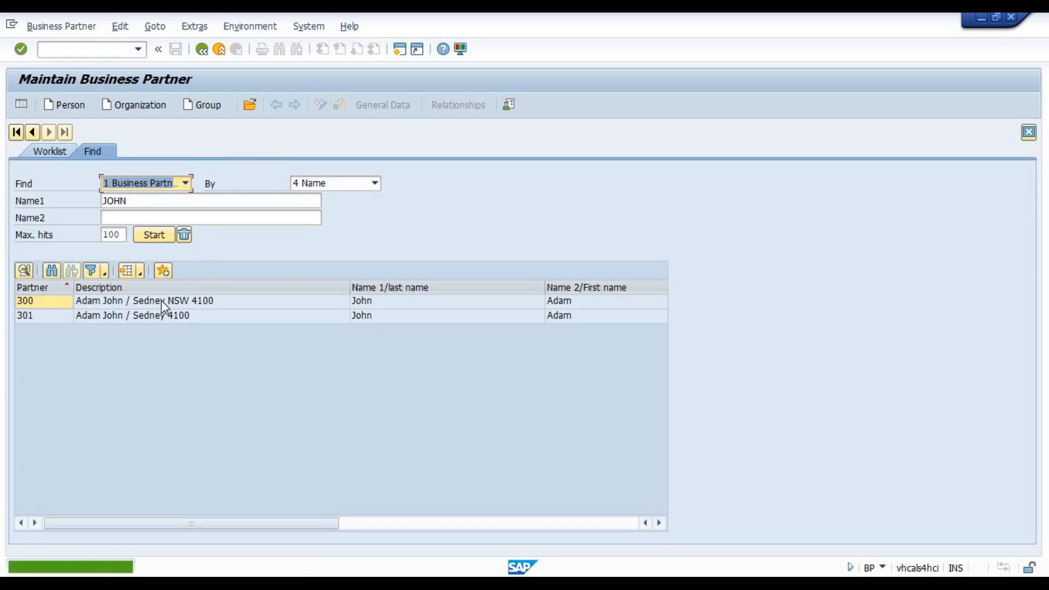
double_click(162, 301)
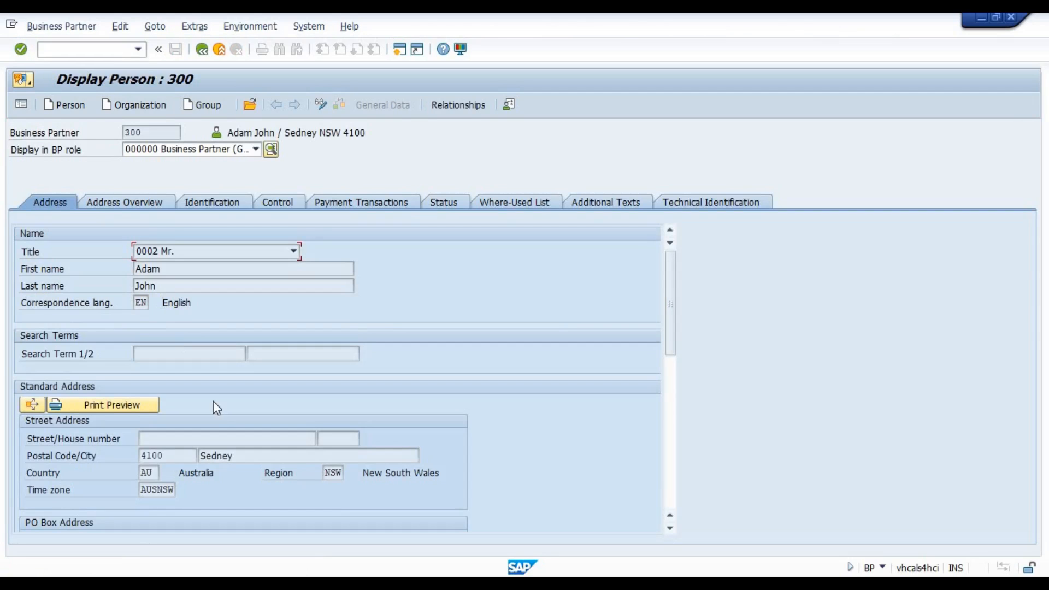
left_click(325, 104)
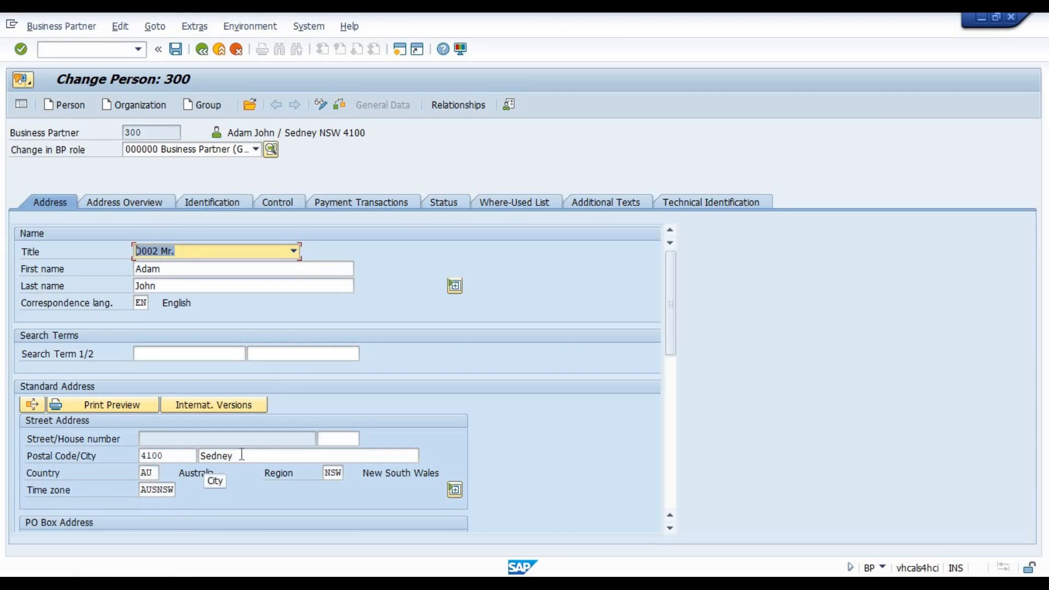
double_click(200, 456)
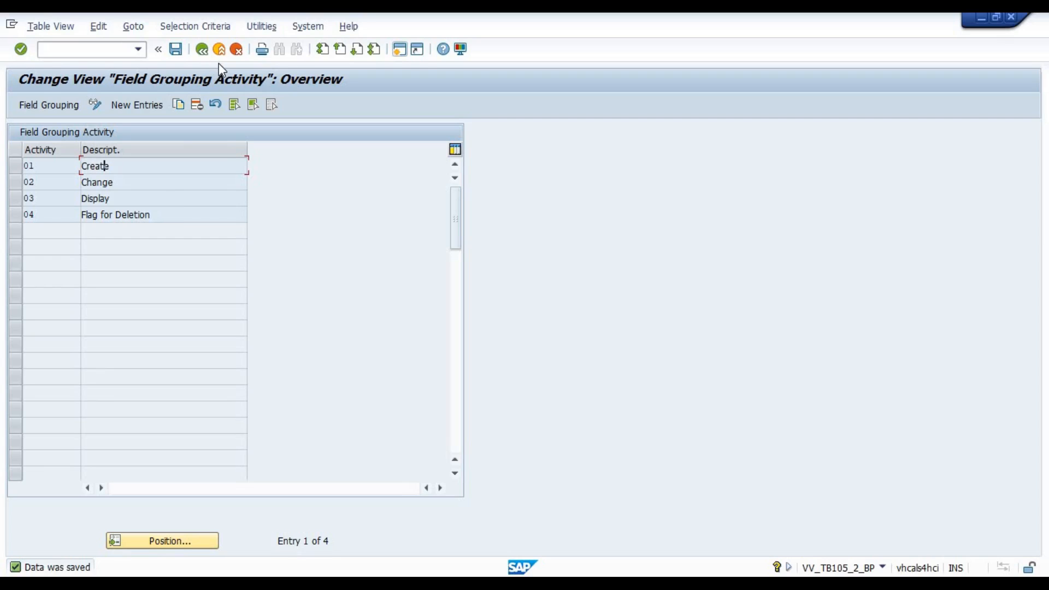
Leave the activity configuration for the IMG and view the Identification and Control data of the partner open in change mode.
left_click(206, 54)
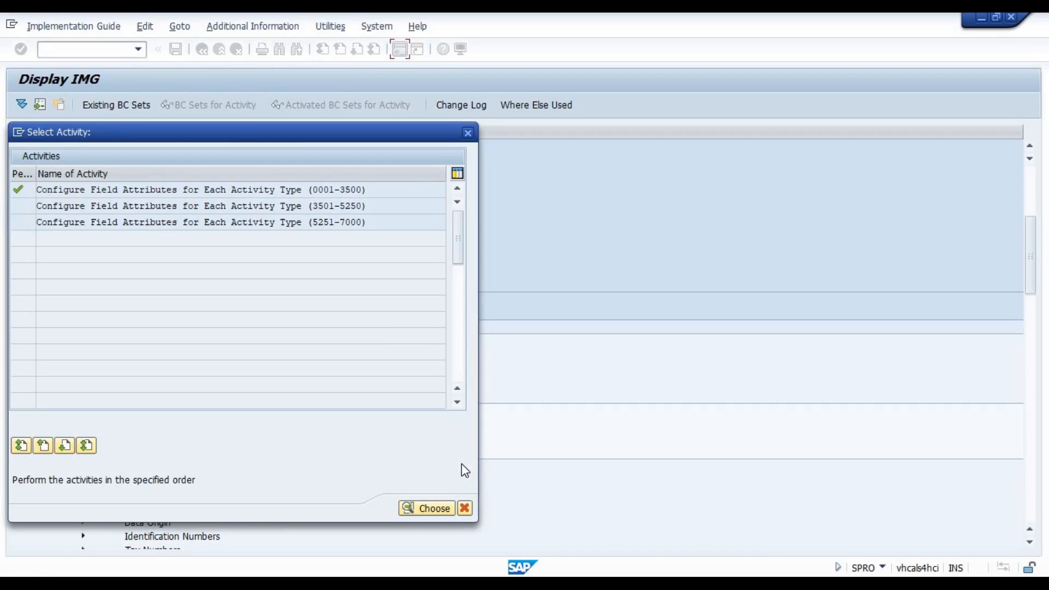
left_click(466, 509)
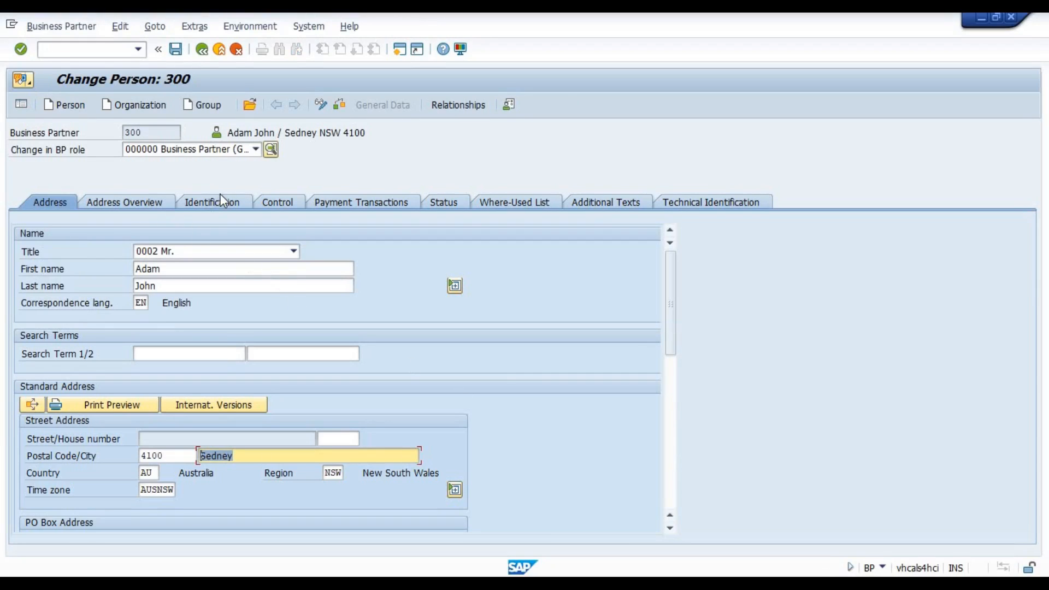
left_click(219, 204)
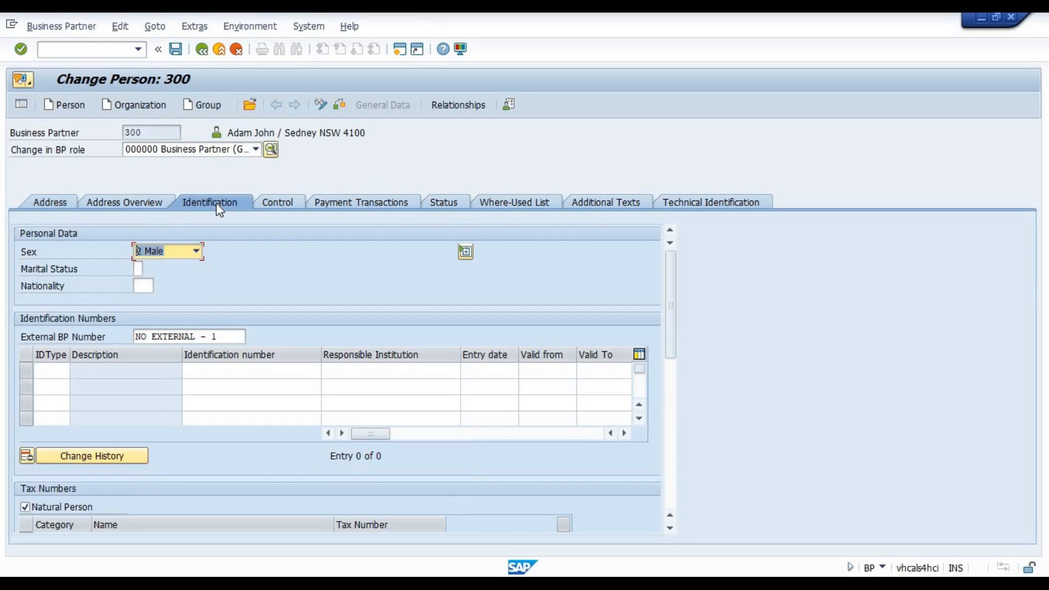
left_click(278, 203)
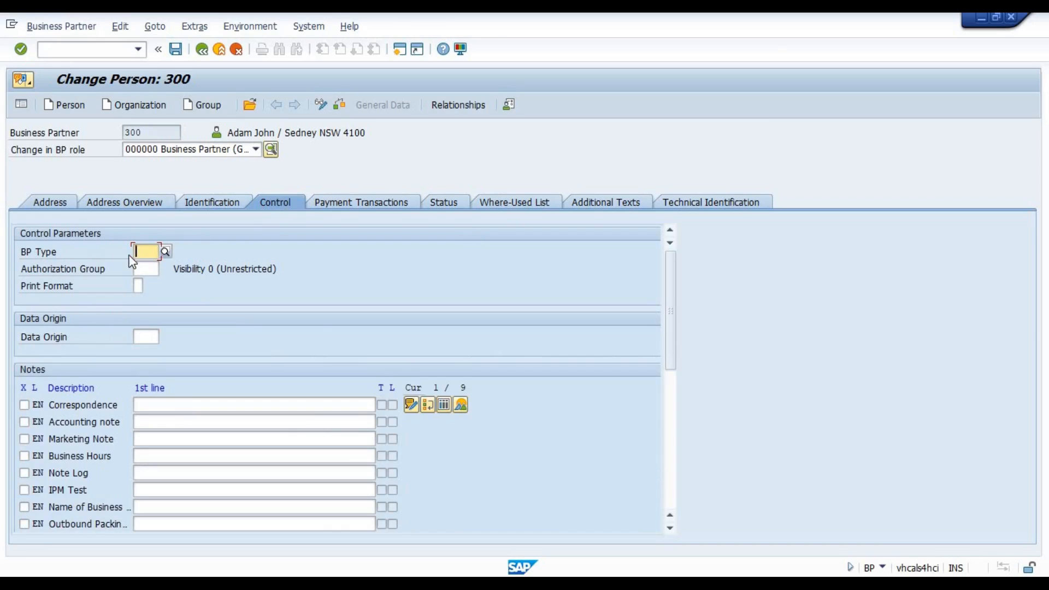
Set the partner's BP Type to 0005 Special Employee and accept the field selection adjustment.
left_click(162, 251)
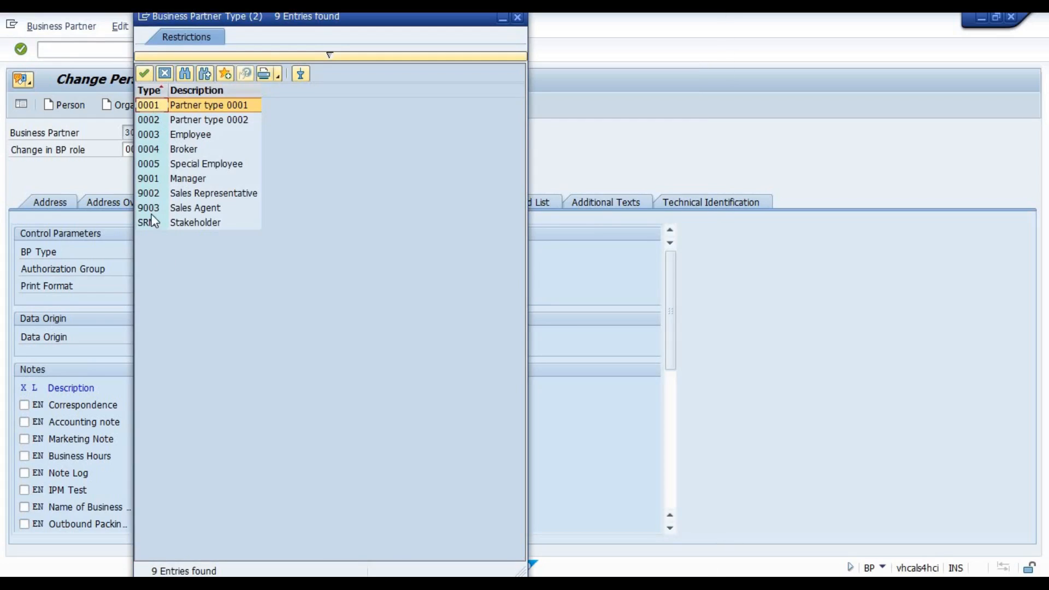
left_click(179, 164)
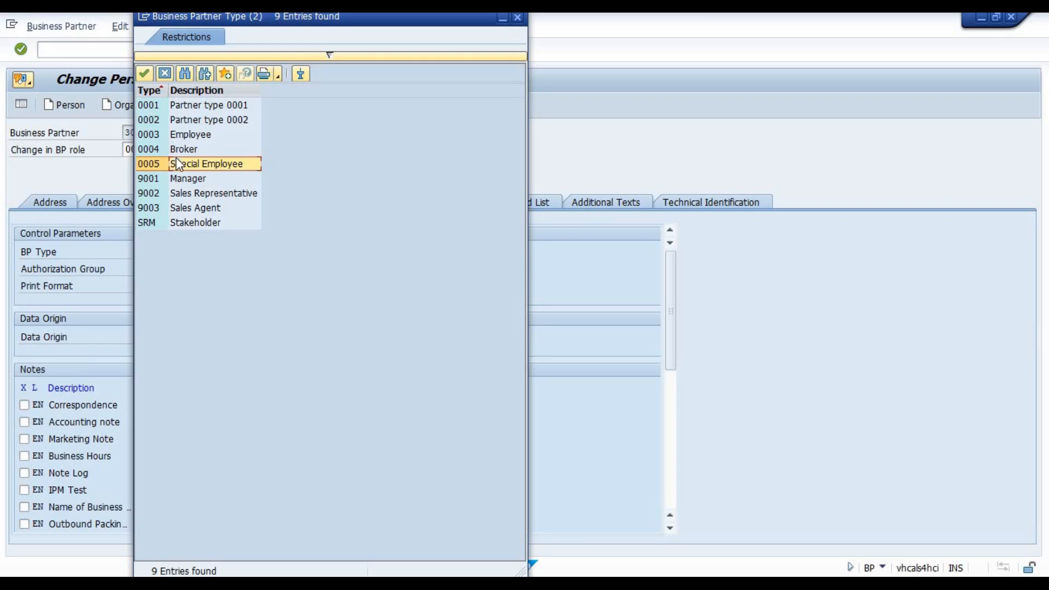
double_click(181, 162)
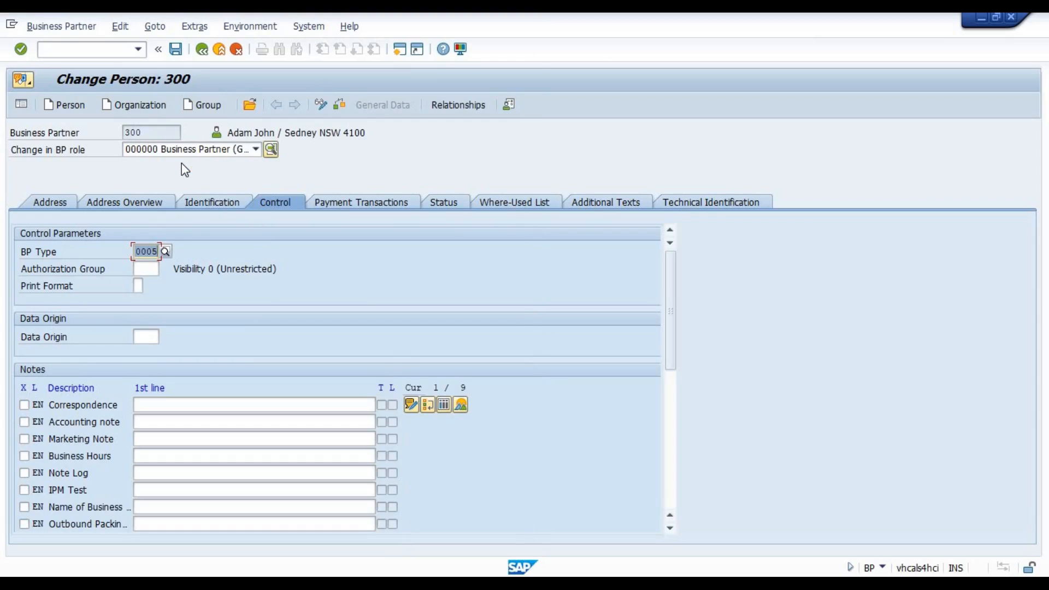
key("Return")
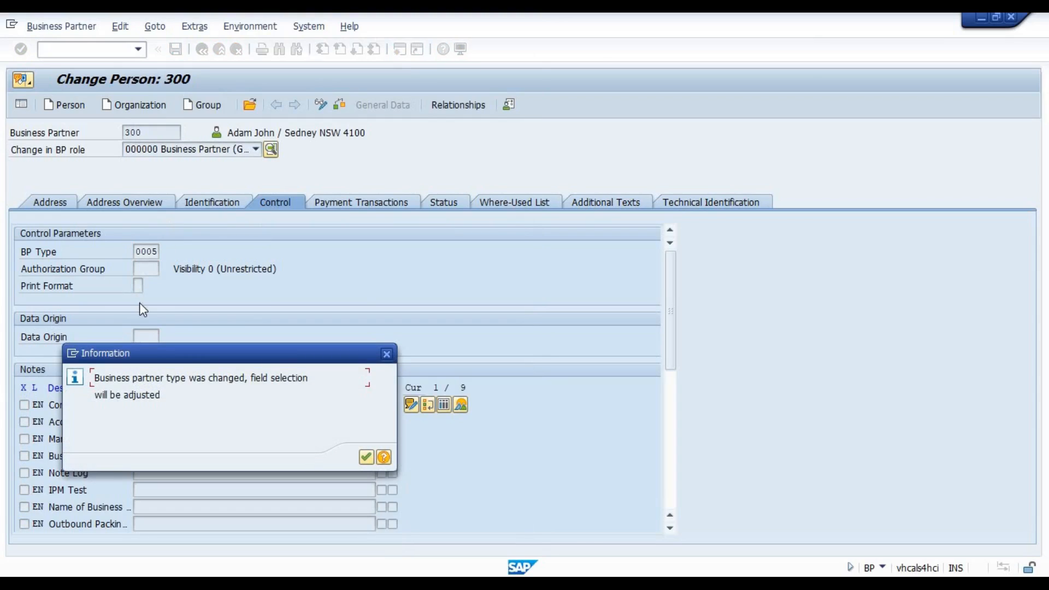
key("Return")
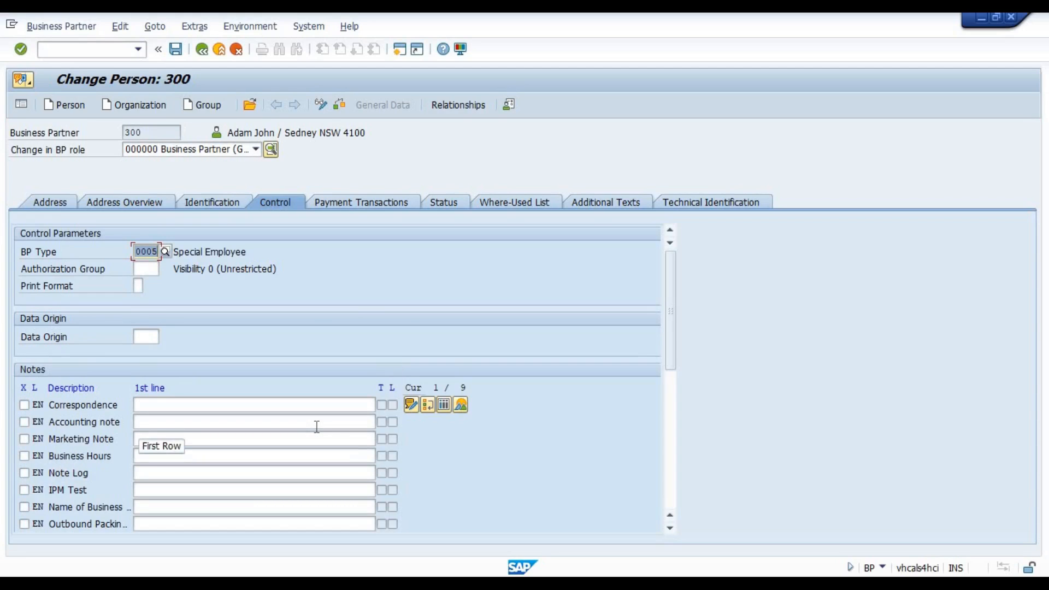
Change the partner's BP Type to 0003 Employee.
left_click(163, 250)
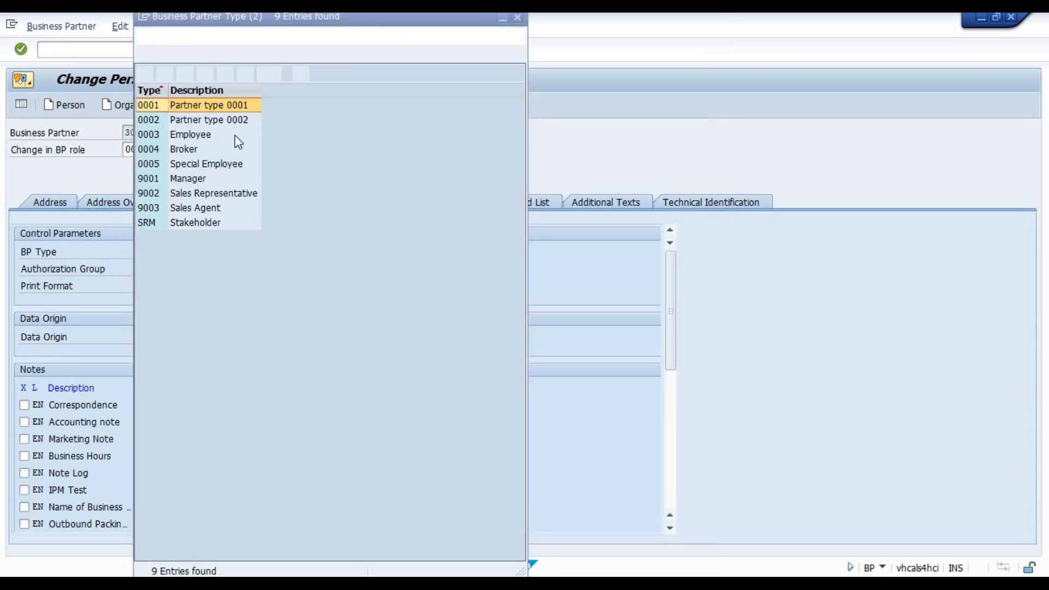
double_click(182, 135)
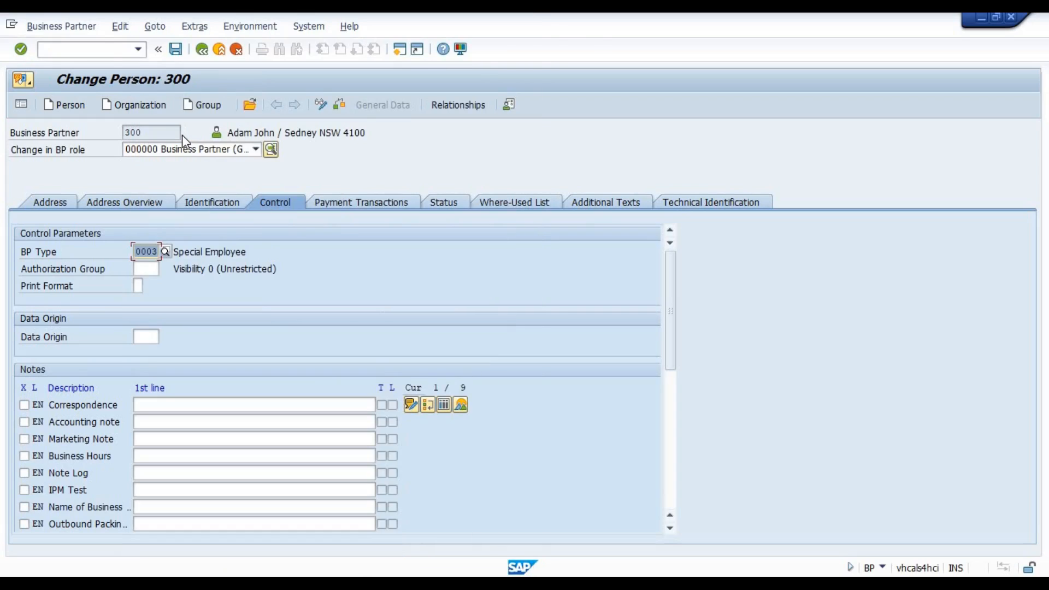
key("Return")
Switch to the IMG session, expand Business Partner Types and open Define Business Partner Types.
left_click(696, 547)
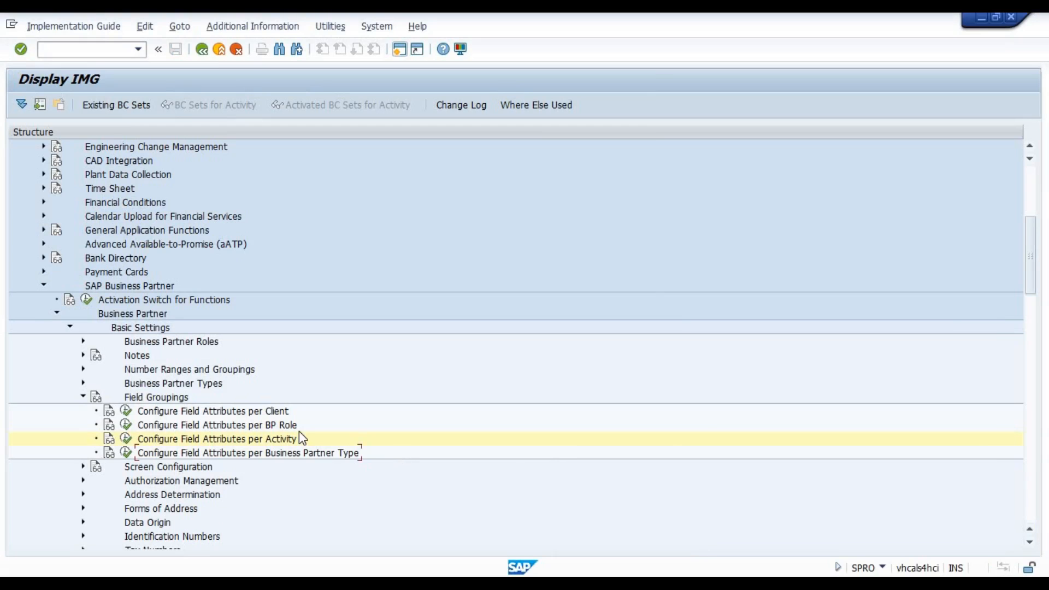
double_click(146, 384)
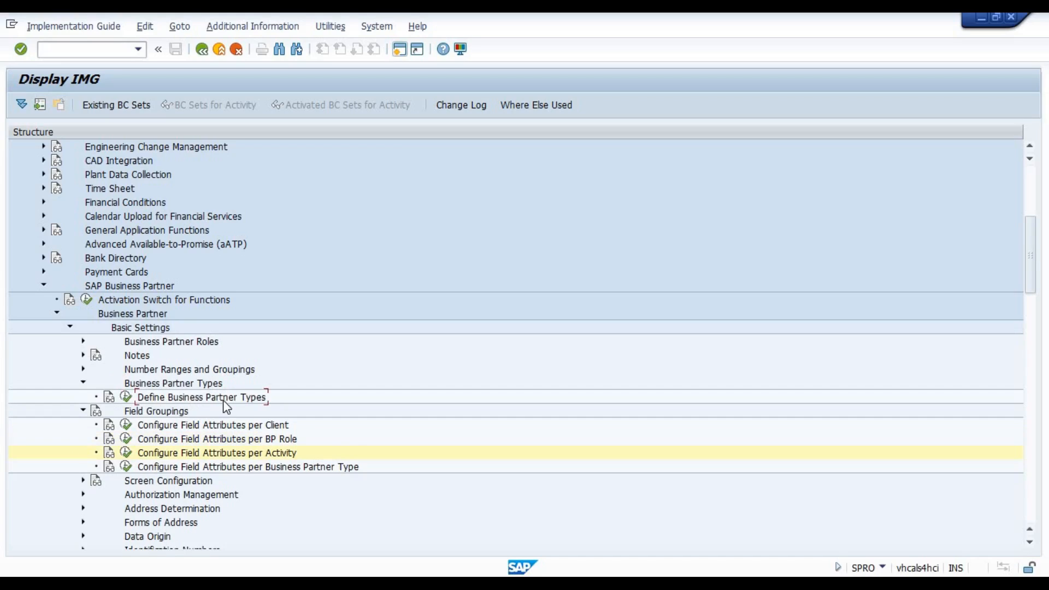
left_click(128, 397)
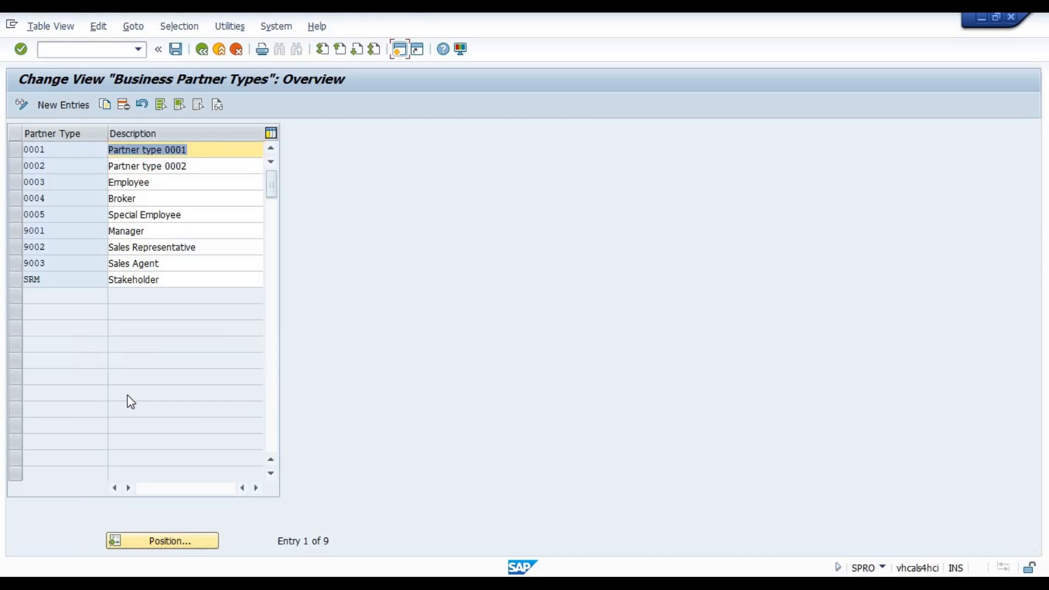
Create a new business partner type 0006 with the description Good Employee and save it.
left_click(67, 114)
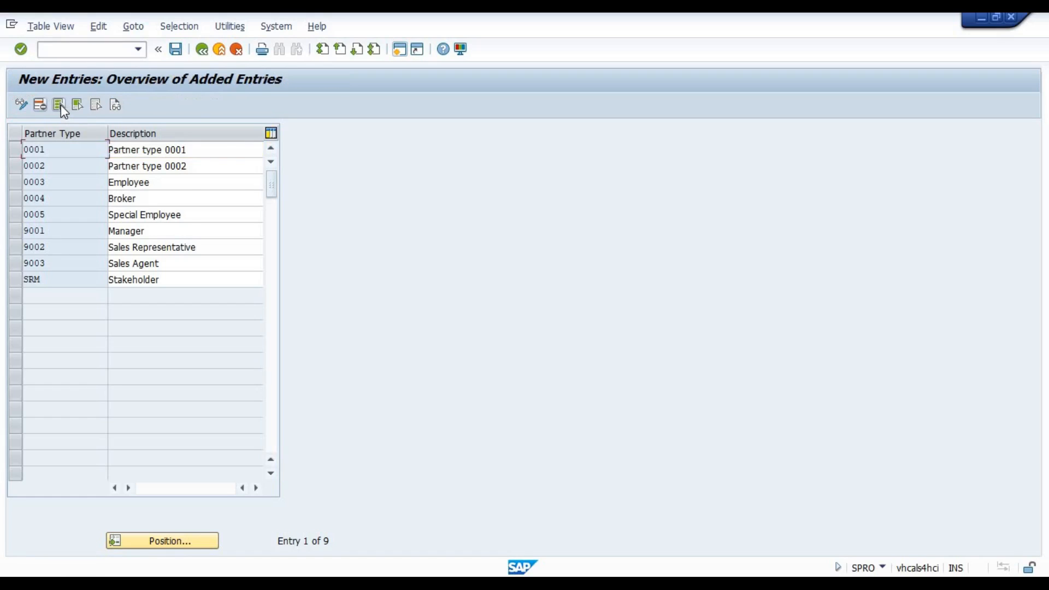
type("0006")
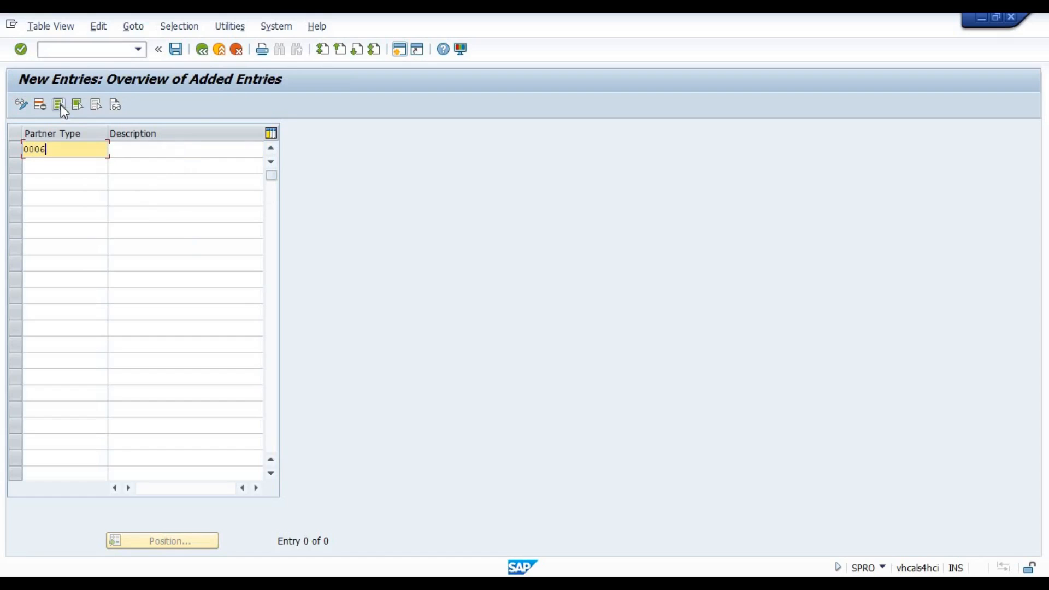
key("Tab")
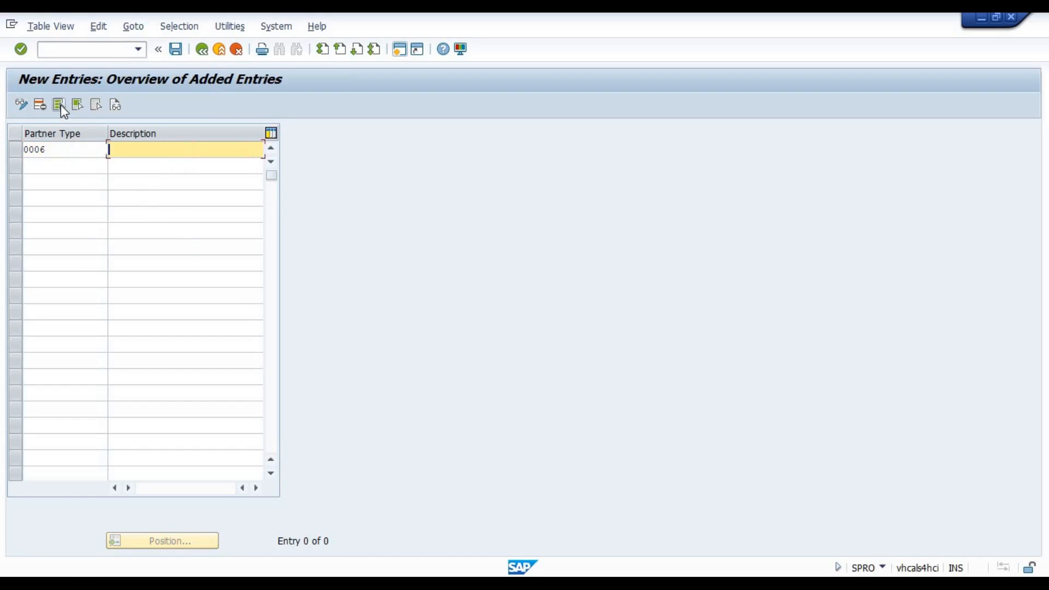
type("Norm")
type("al Emp")
type("lo")
key("BackSpace")
key("BackSpace")
key("BackSpace")
key("BackSpace")
key("BackSpace")
key("BackSpace")
key("BackSpace")
key("BackSpace")
key("BackSpace")
key("BackSpace")
key("BackSpace")
key("BackSpace")
type("Good Employee")
key("Return")
key("ctrl+s")
key("Return")
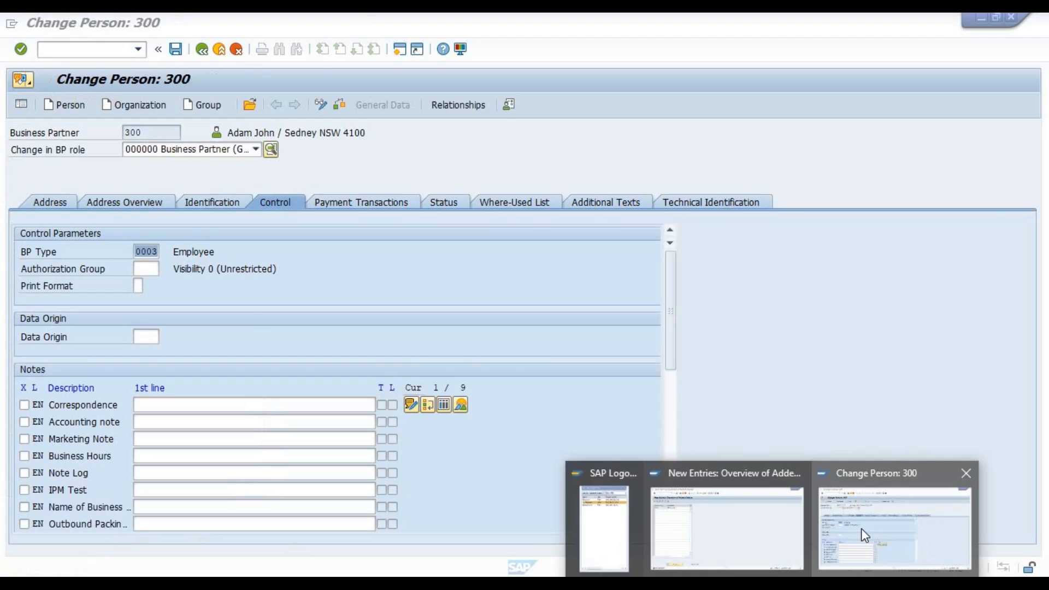
Switch to the partner session, look up 0006 Good Employee among the possible BP Type values and close the list without choosing one.
left_click(861, 529)
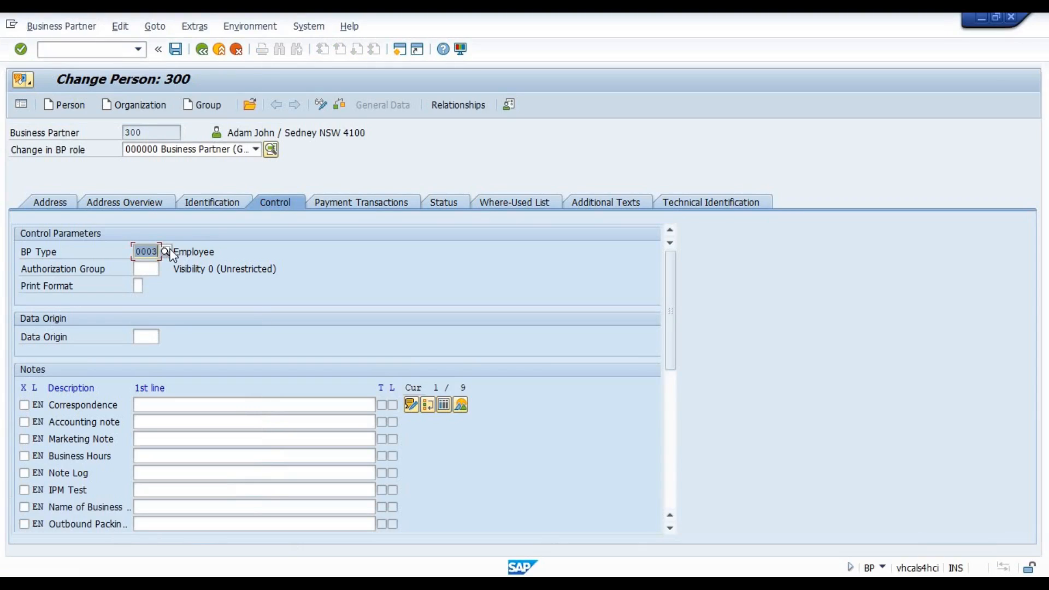
left_click(165, 250)
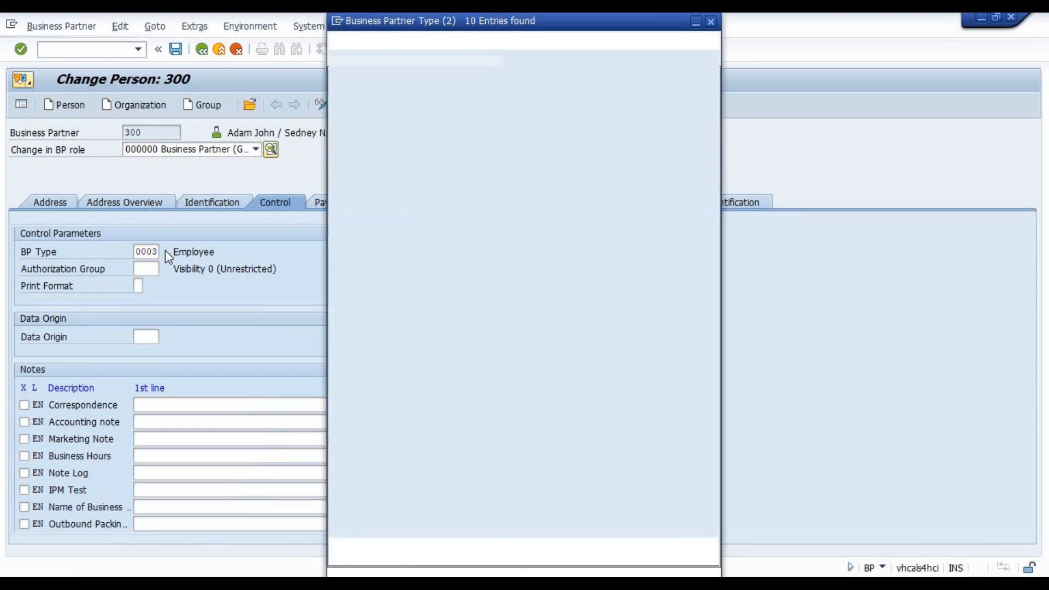
left_click(150, 177)
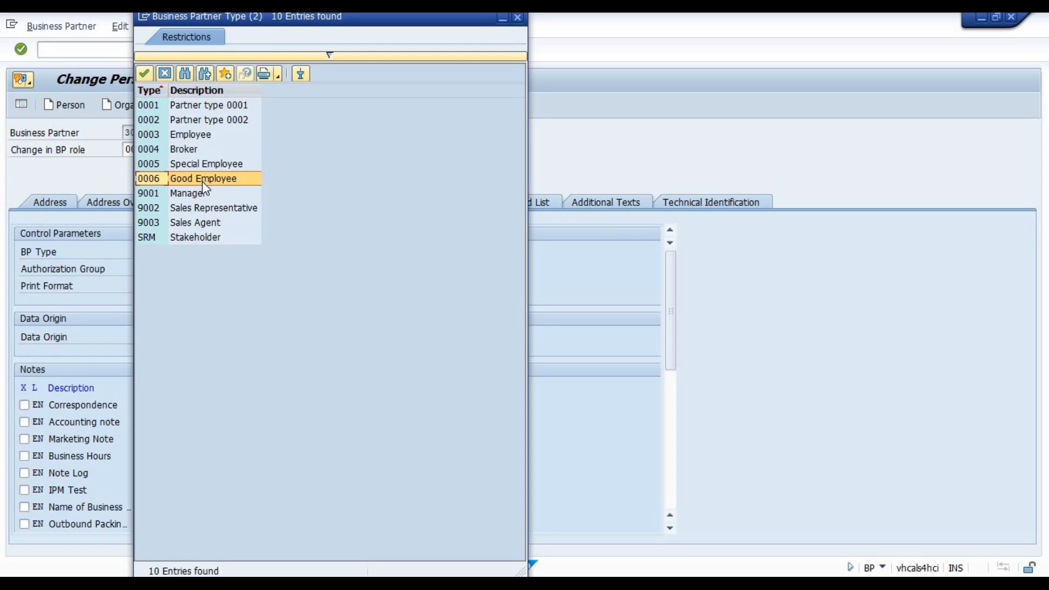
left_click(169, 71)
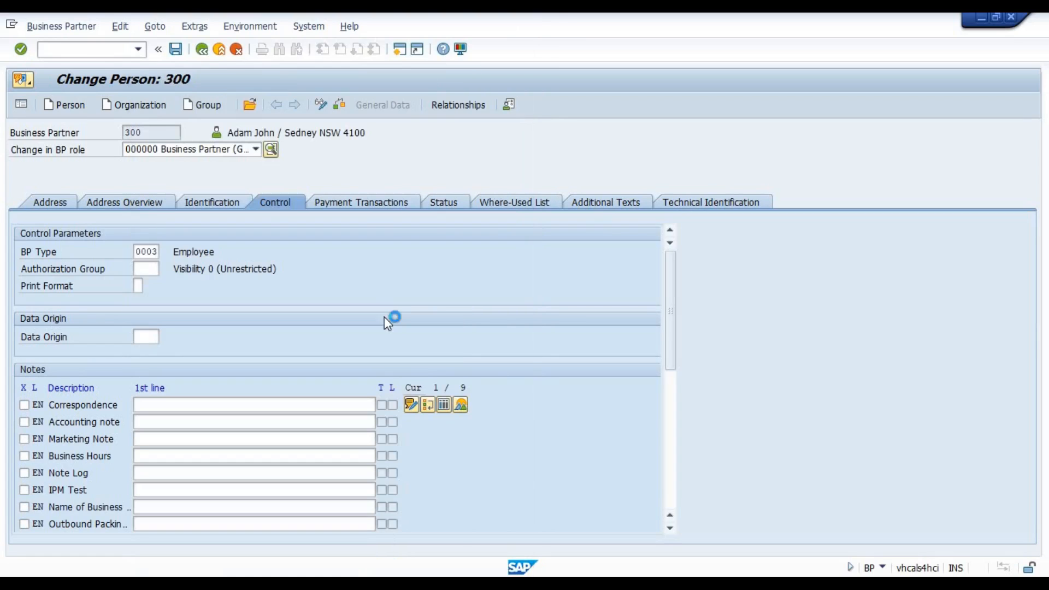
Return to the IMG session and open Configure Field Attributes for Each Business Partner Type (0001-3500).
left_click(717, 547)
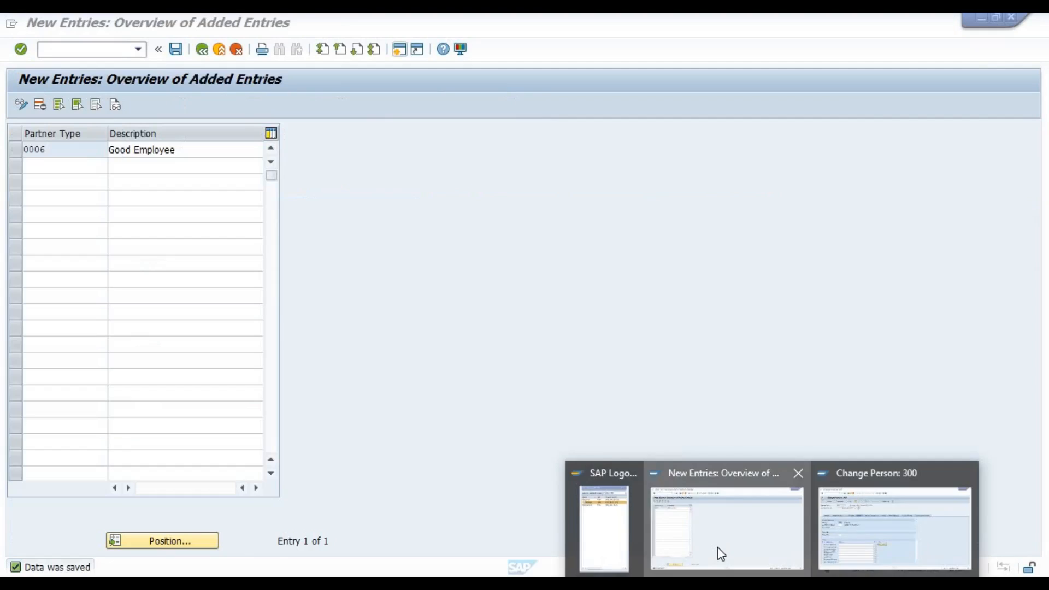
left_click(219, 49)
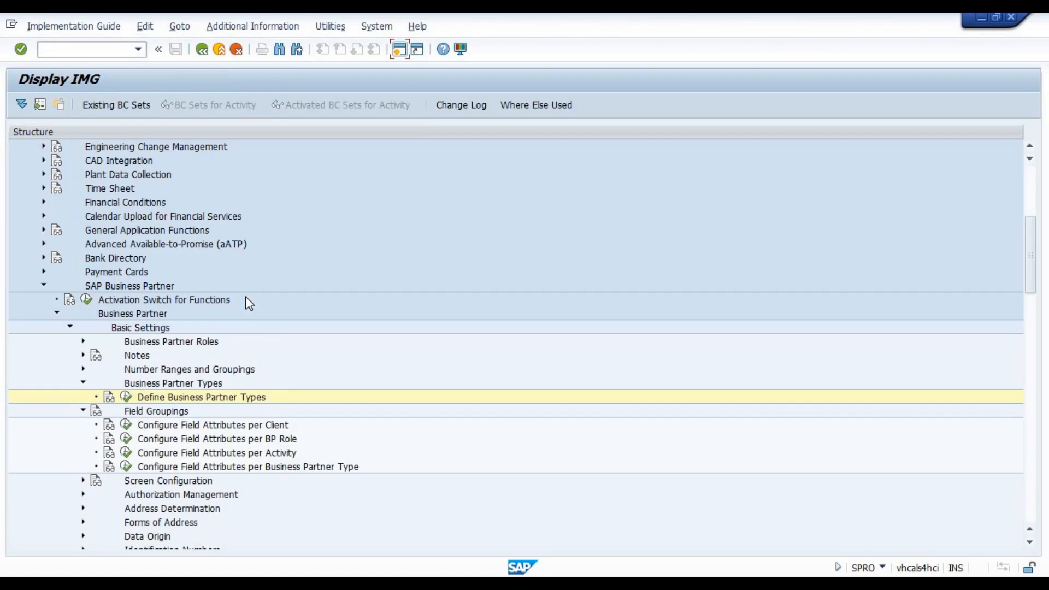
left_click(220, 469)
left_click(128, 467)
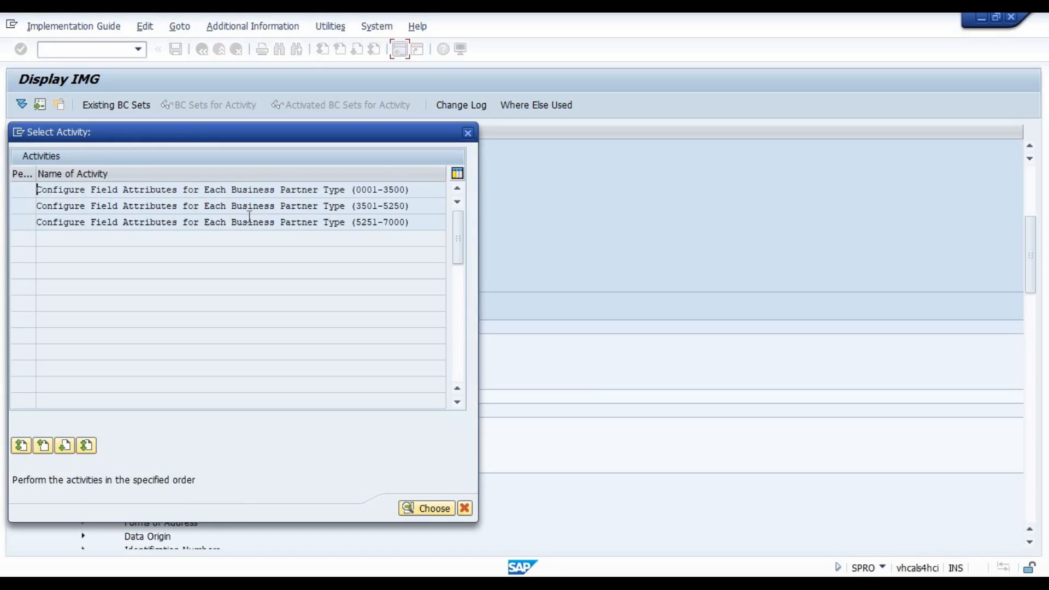
double_click(263, 187)
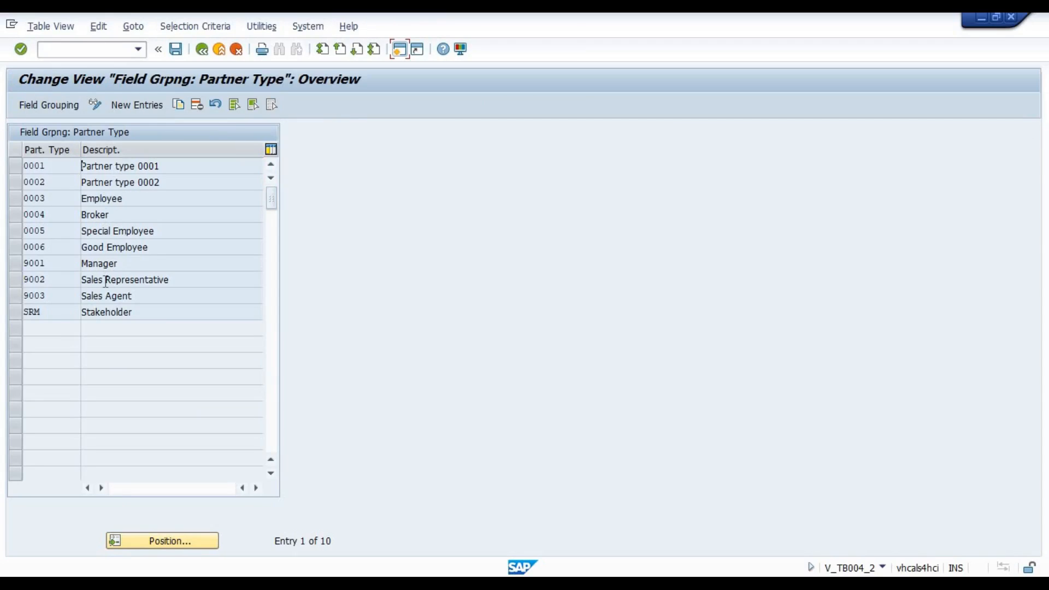
Open the field grouping of partner type 0006 Good Employee and show the field groups of the Addresses data set.
left_click(15, 246)
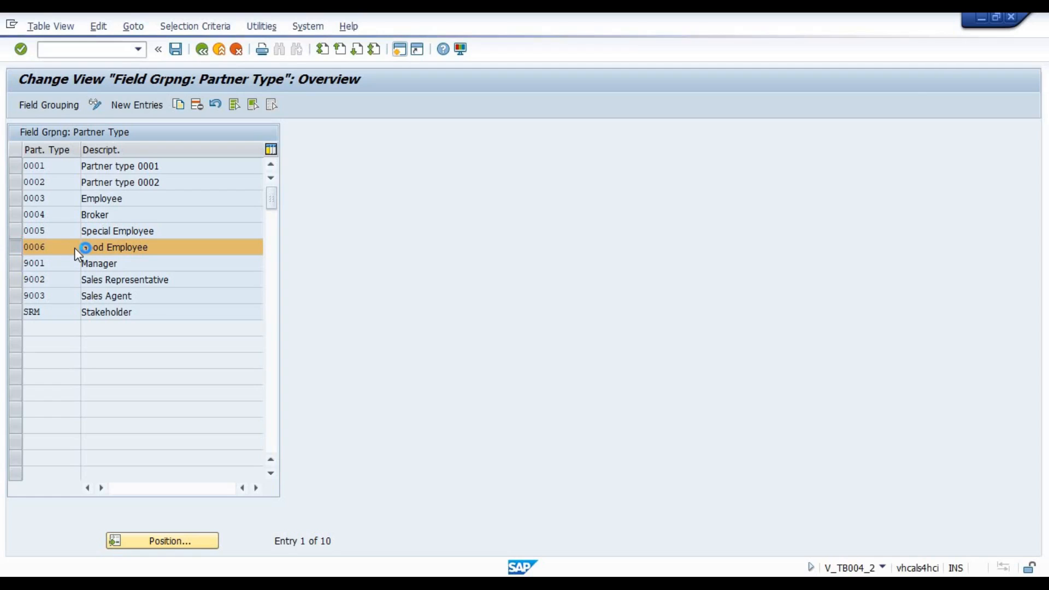
double_click(74, 248)
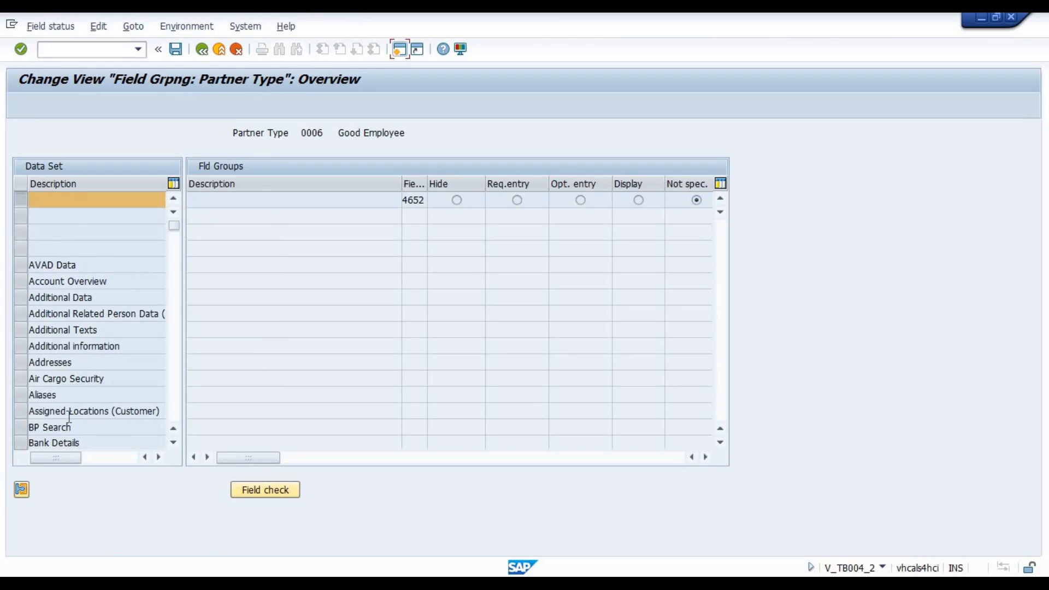
double_click(73, 362)
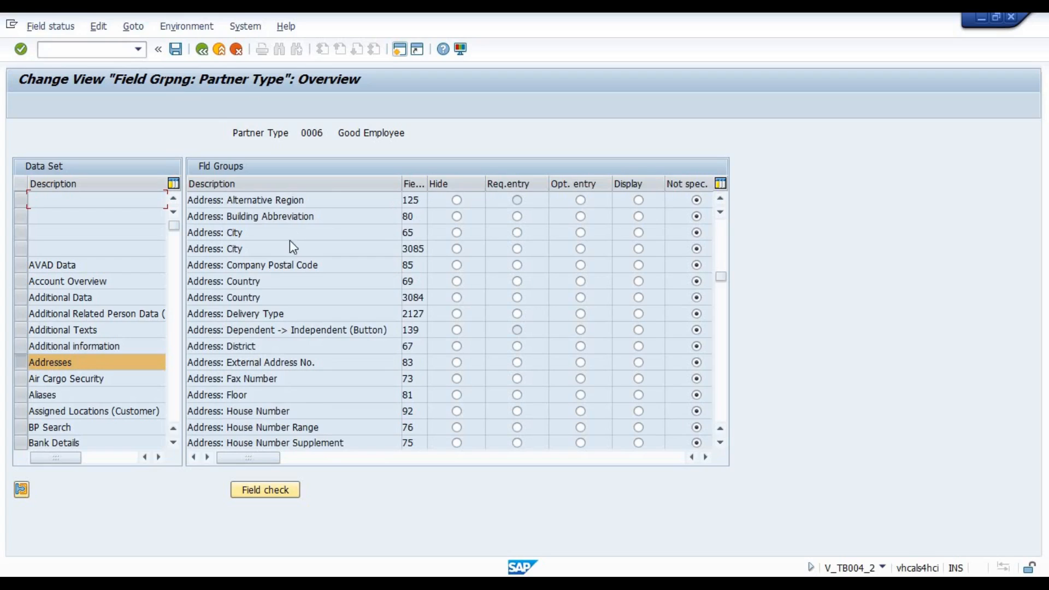
left_click(270, 233)
Switch to the partner session, set the BP Type to 0006 Good Employee and accept the field selection adjustment.
mouse_move(770, 583)
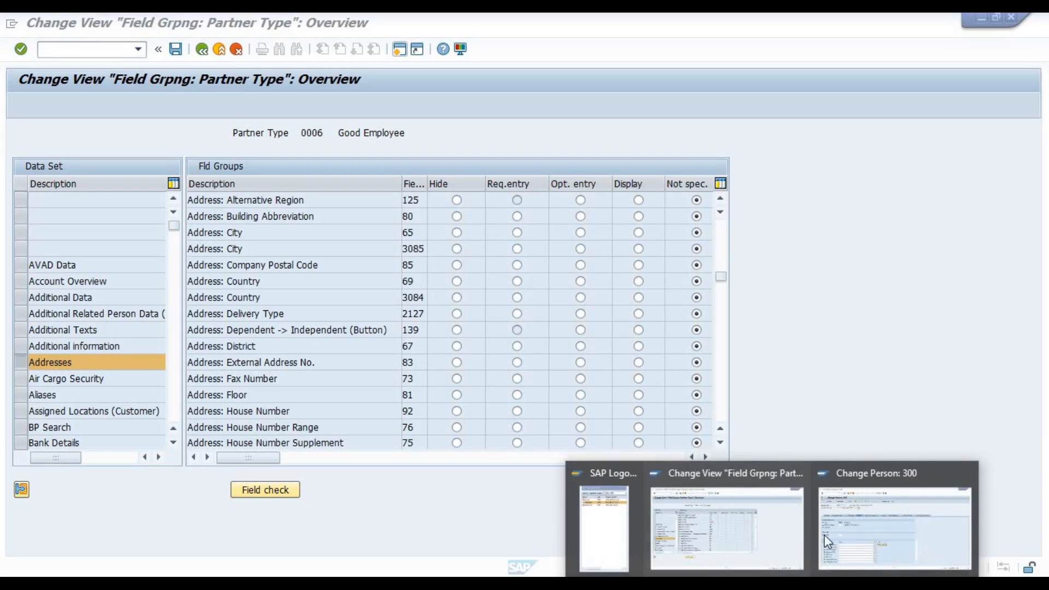
left_click(851, 529)
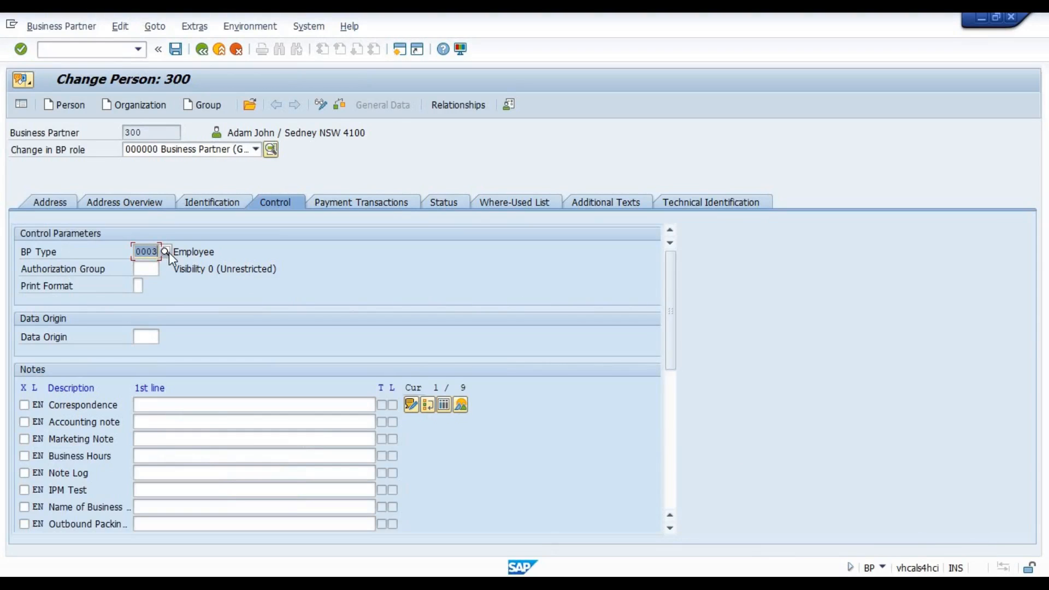
left_click(165, 251)
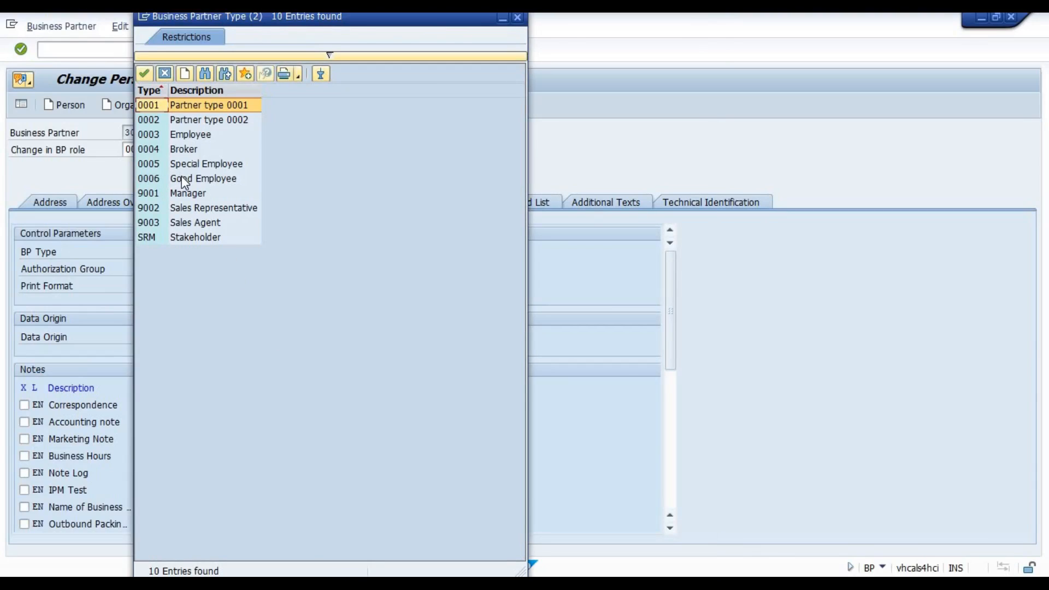
key("Escape")
key("Return")
key("Return")
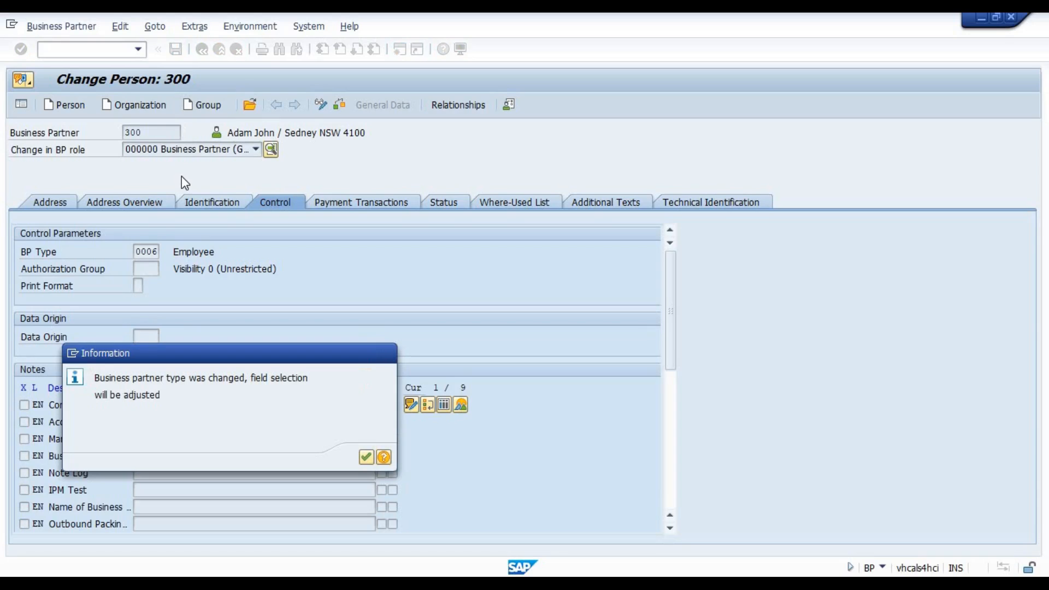
Clear the city in the partner's Address data and validate the entry to test whether the field is mandatory.
left_click(53, 197)
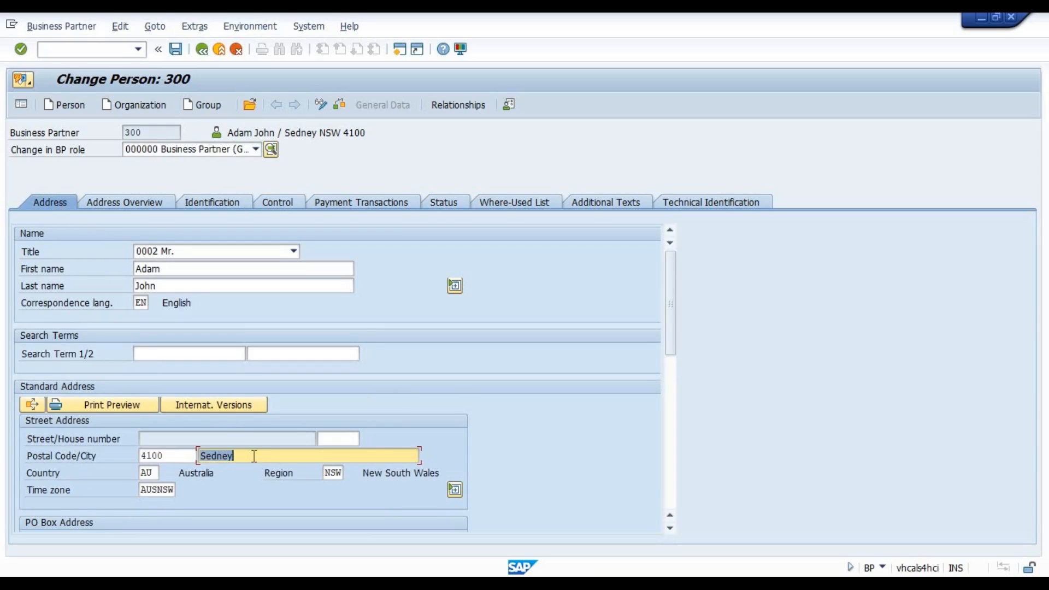
key("BackSpace")
key("Return")
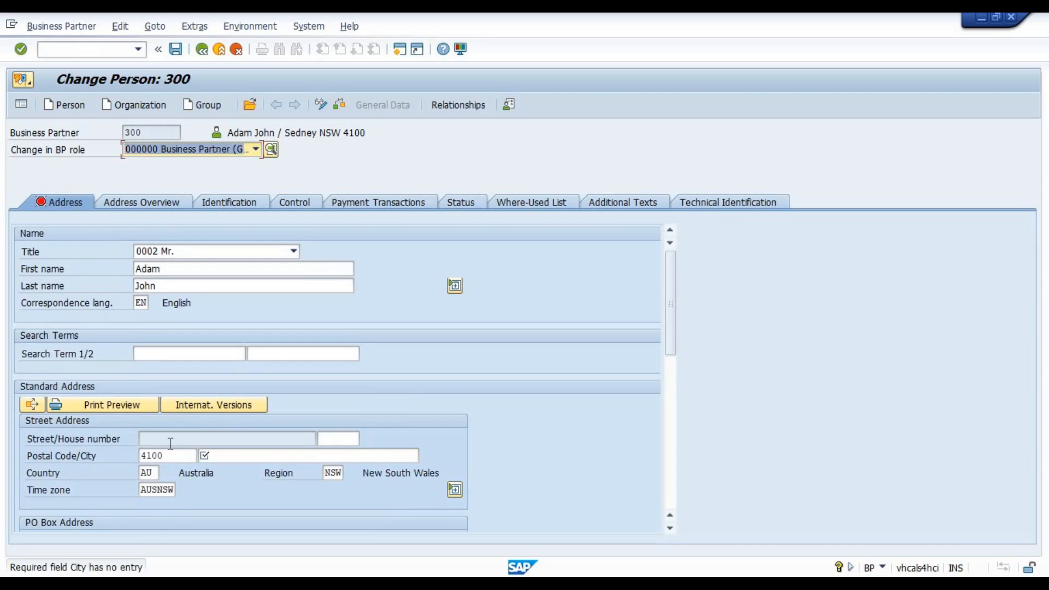
Restart partner maintenance with /nbp, discarding the unsaved changes, and reopen the same partner through the name search.
left_click(97, 46)
type("/nbp")
key("Return")
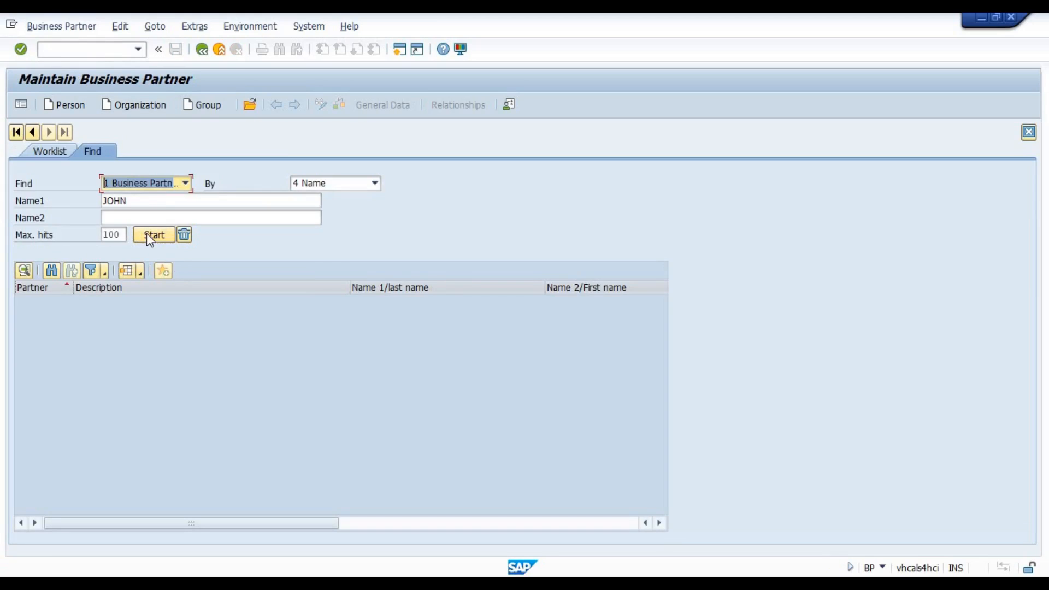
left_click(152, 236)
double_click(136, 307)
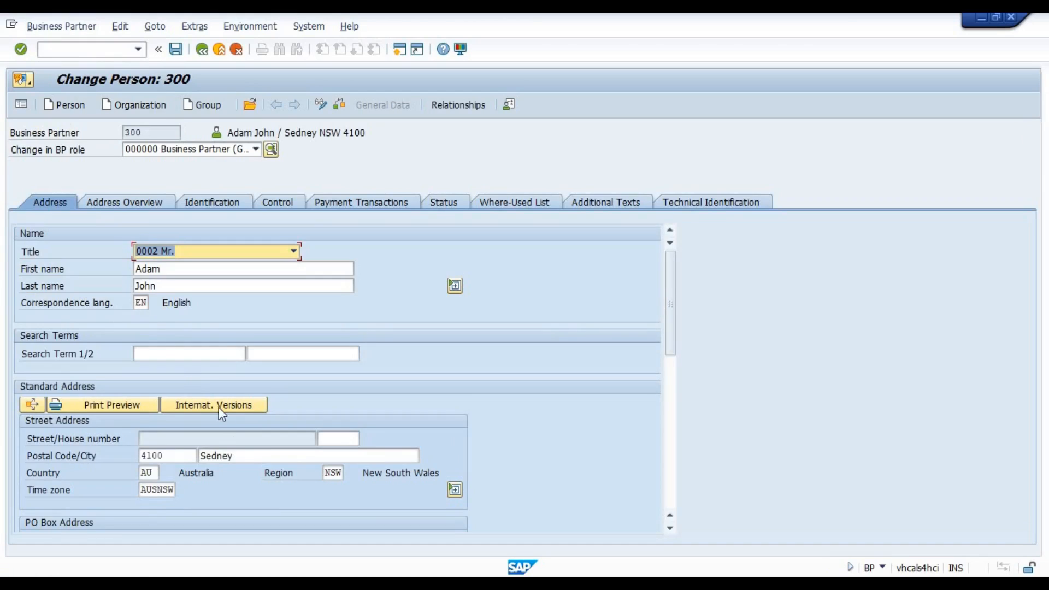
Clear the city in the partner's standard address to test the required entry check, and re-enter the same city.
left_click(242, 457)
key("BackSpace")
key("BackSpace")
key("BackSpace")
key("BackSpace")
key("BackSpace")
key("BackSpace")
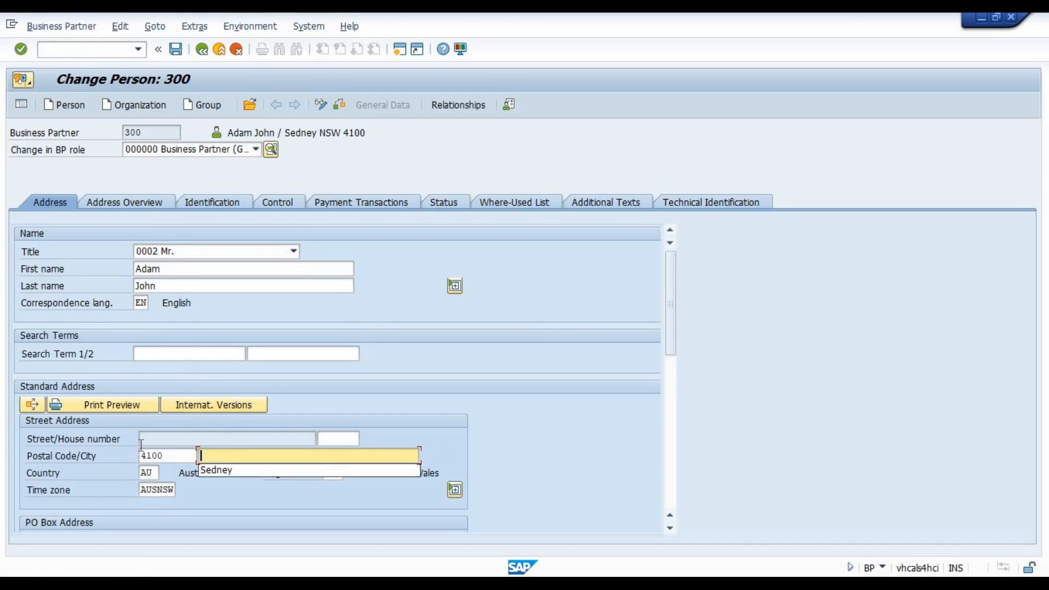
left_click(169, 456)
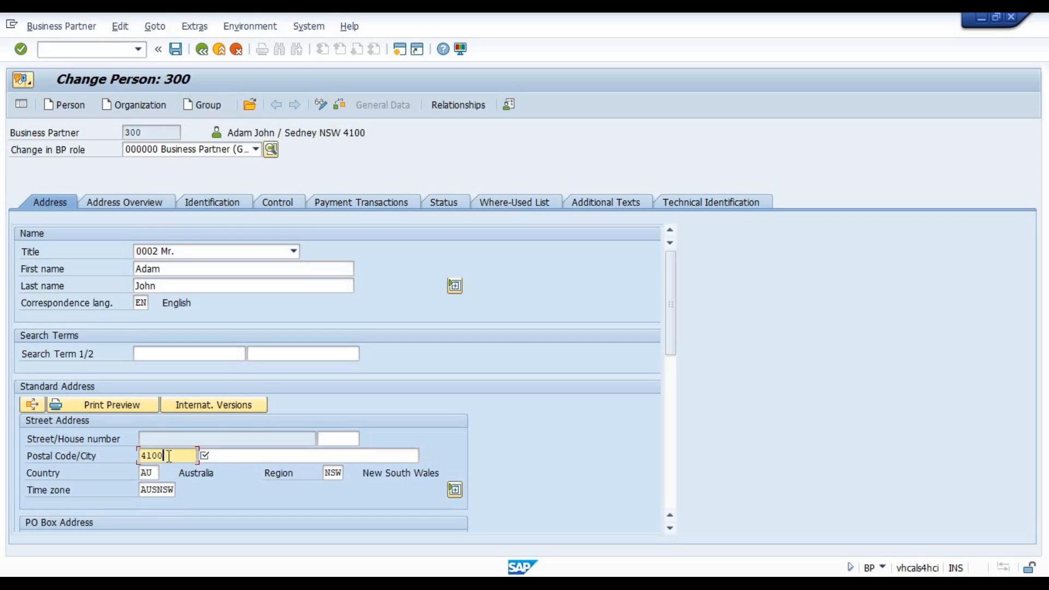
left_click(226, 457)
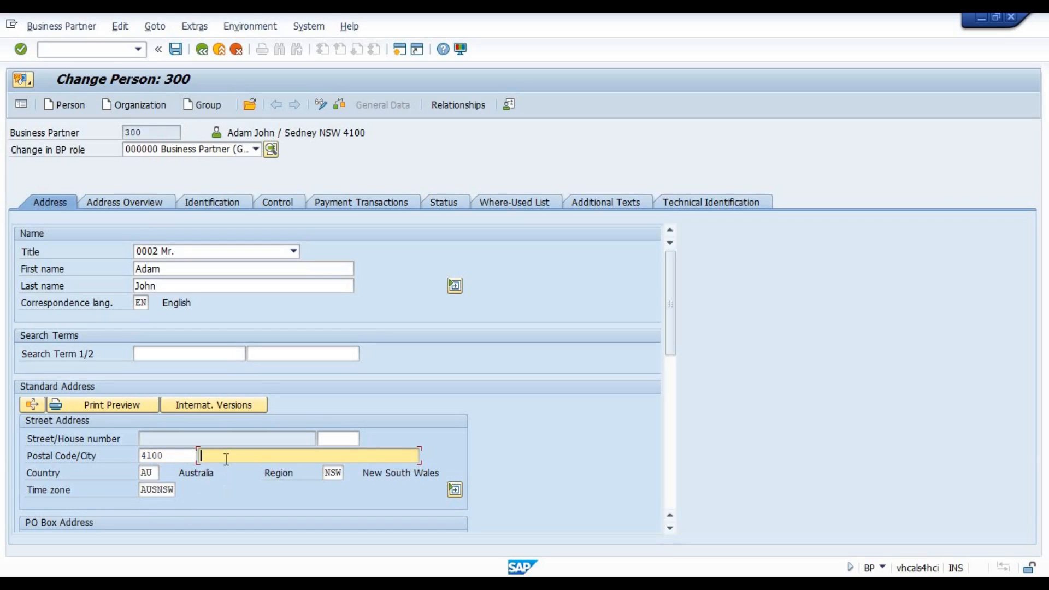
type("S")
key("Down")
key("Return")
key("Return")
Clear the postal code in the partner's standard address and save the partner.
left_click(212, 437)
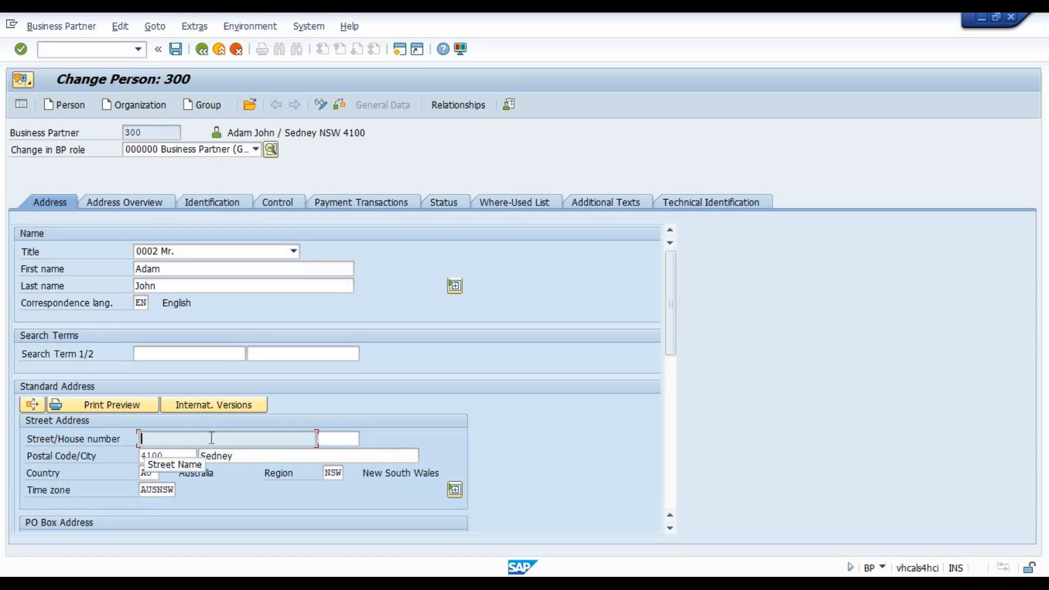
left_click(772, 585)
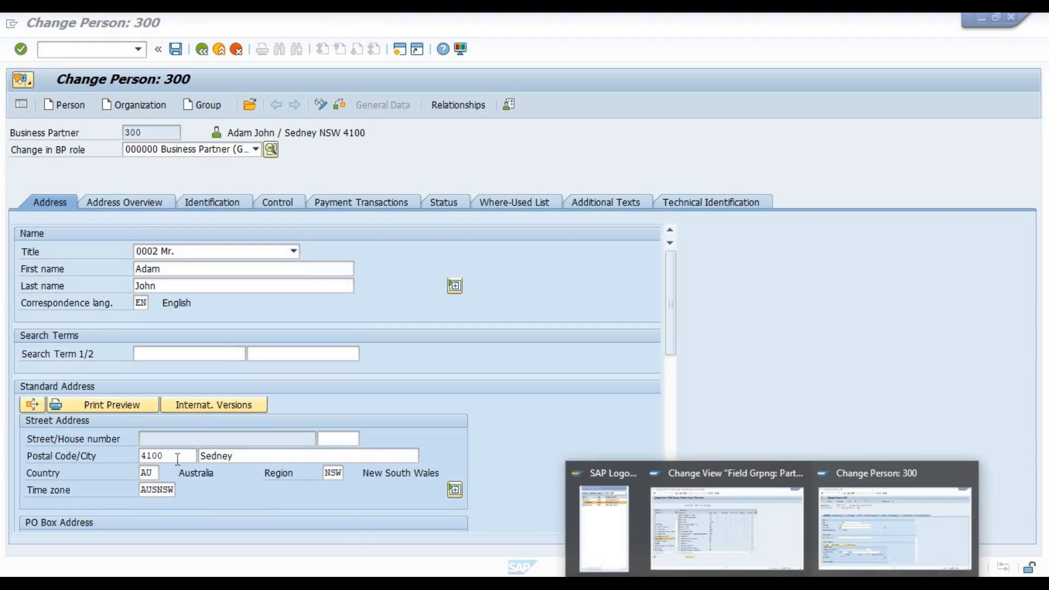
double_click(179, 459)
key("BackSpace")
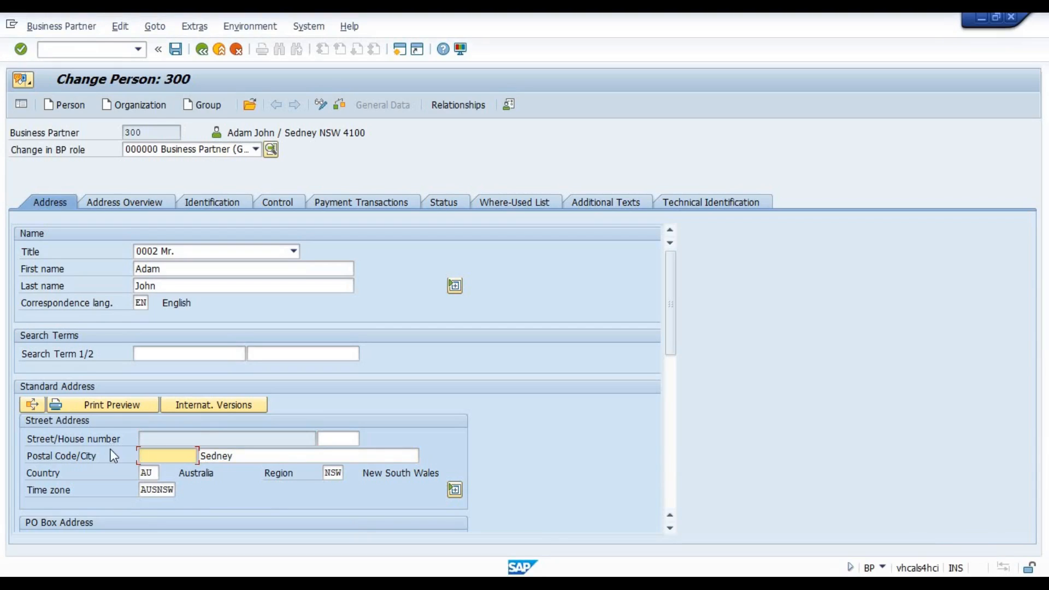
left_click(176, 49)
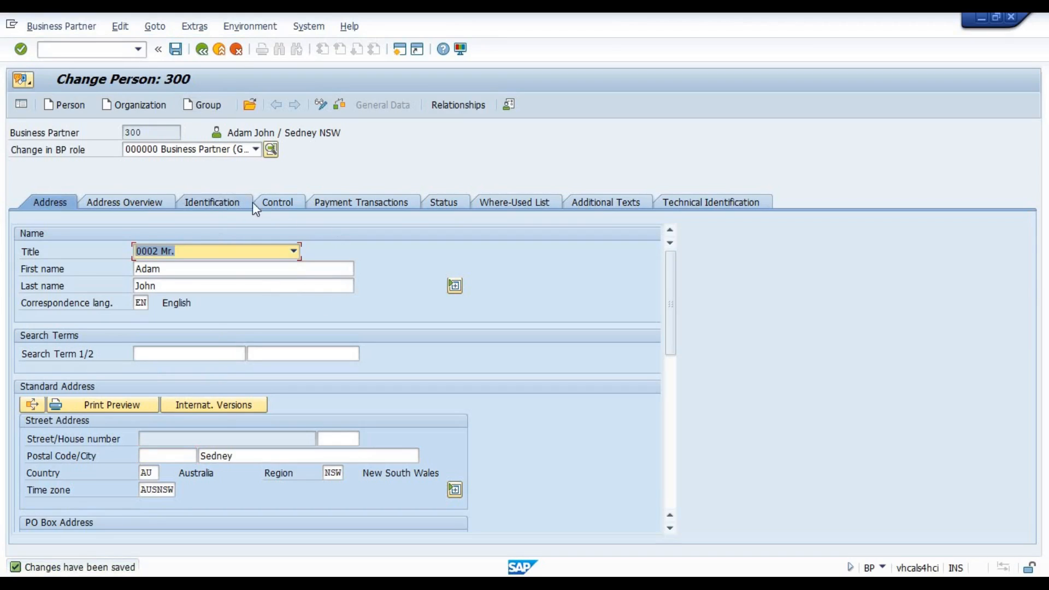
Set the partner's BP Type to 0006 Good Employee in the Control data and accept the field selection adjustment.
left_click(276, 203)
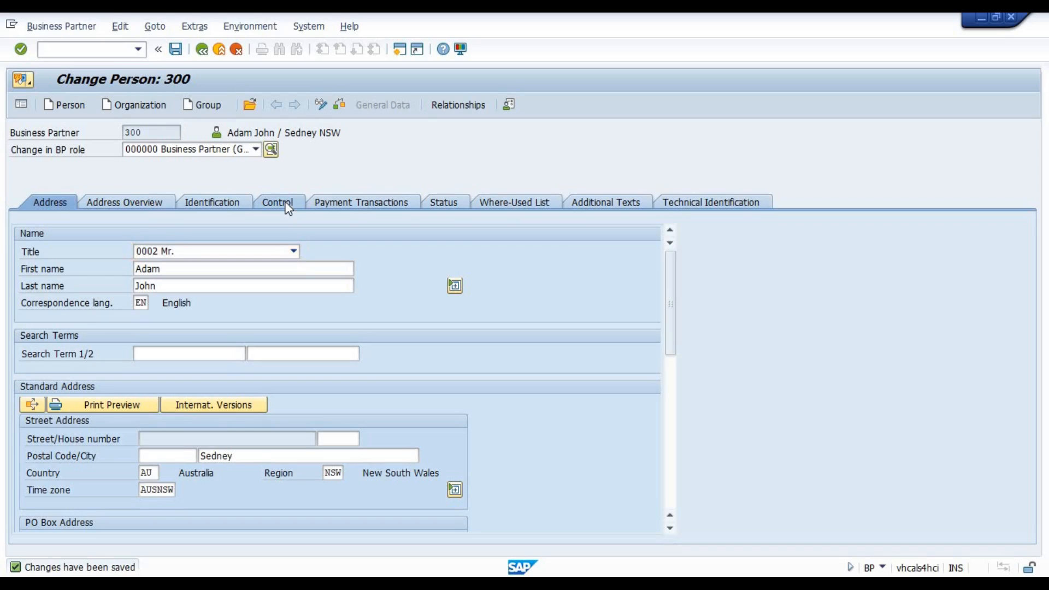
key("Down")
key("Return")
key("Return")
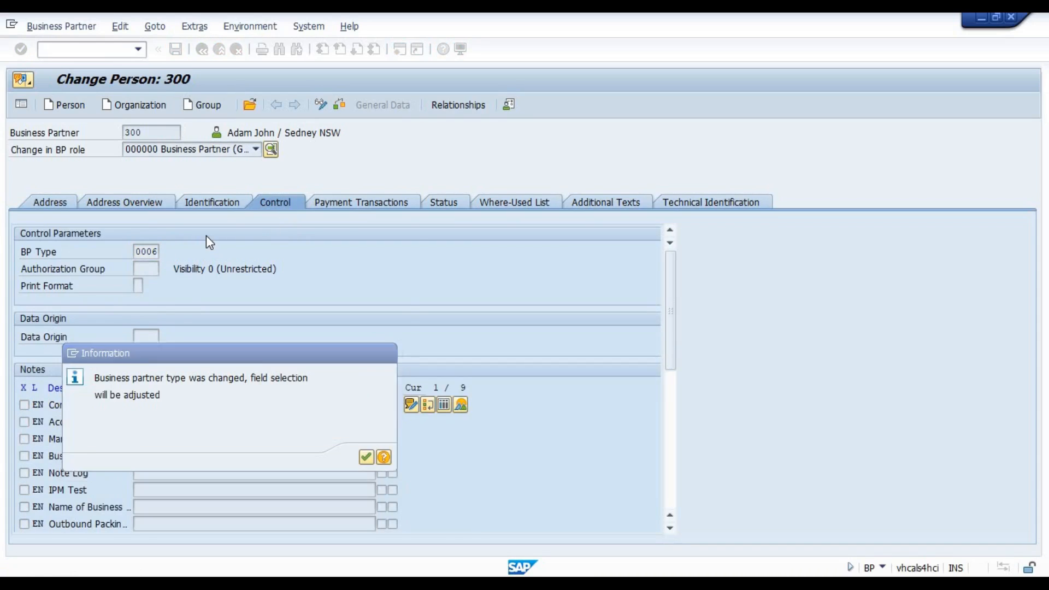
key("Return")
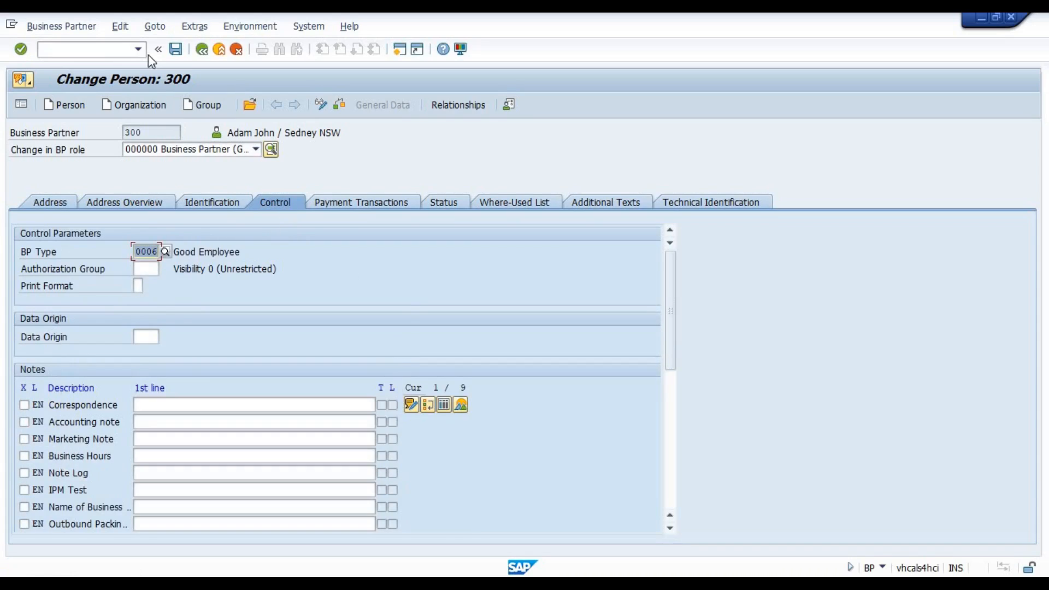
Check the postal code in the partner's standard address and save the partner with BP Type 0006.
left_click(48, 201)
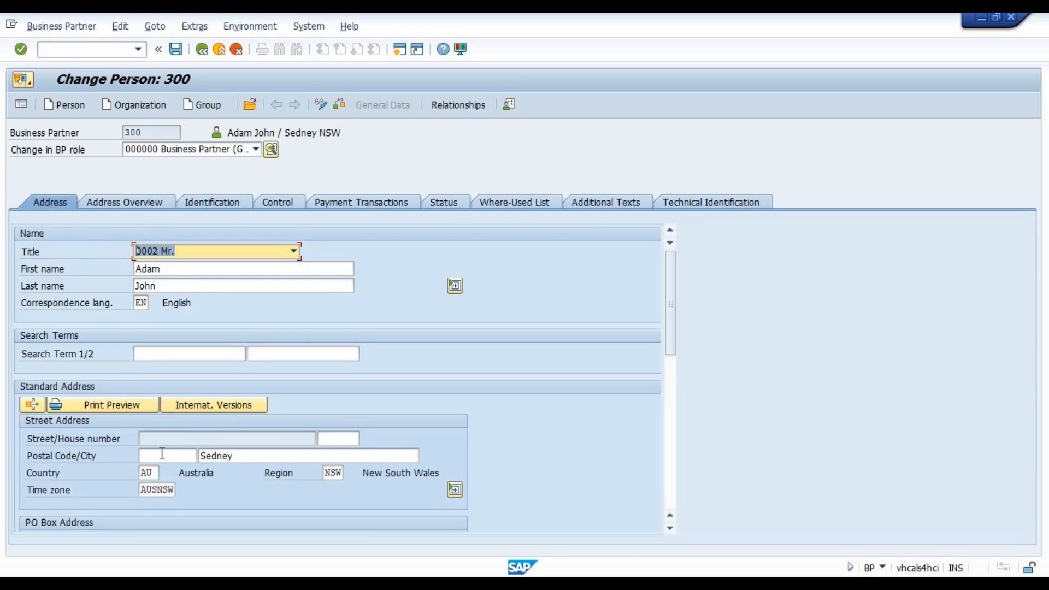
left_click(162, 455)
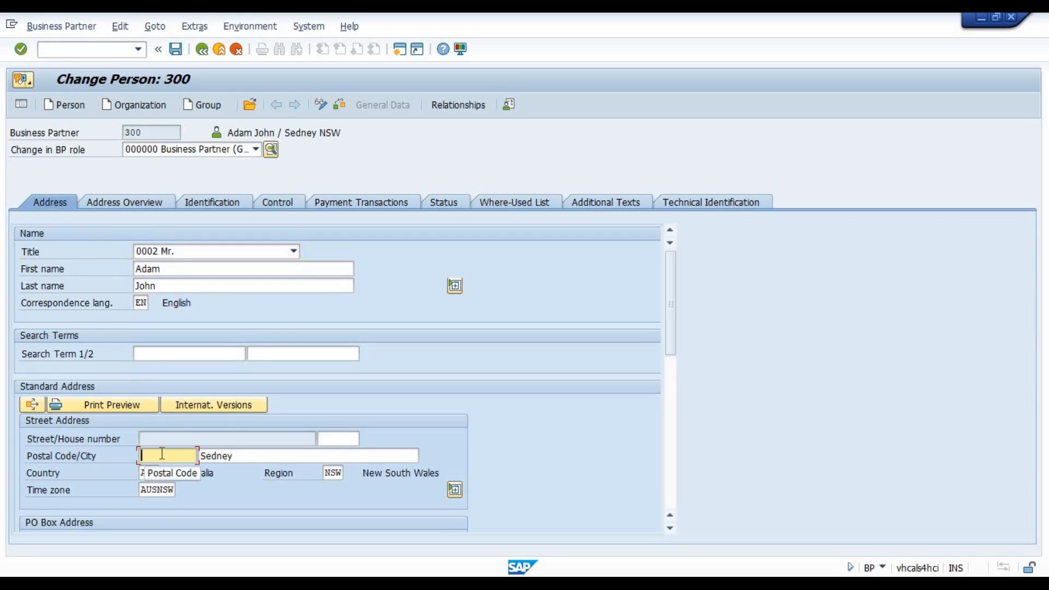
left_click(175, 49)
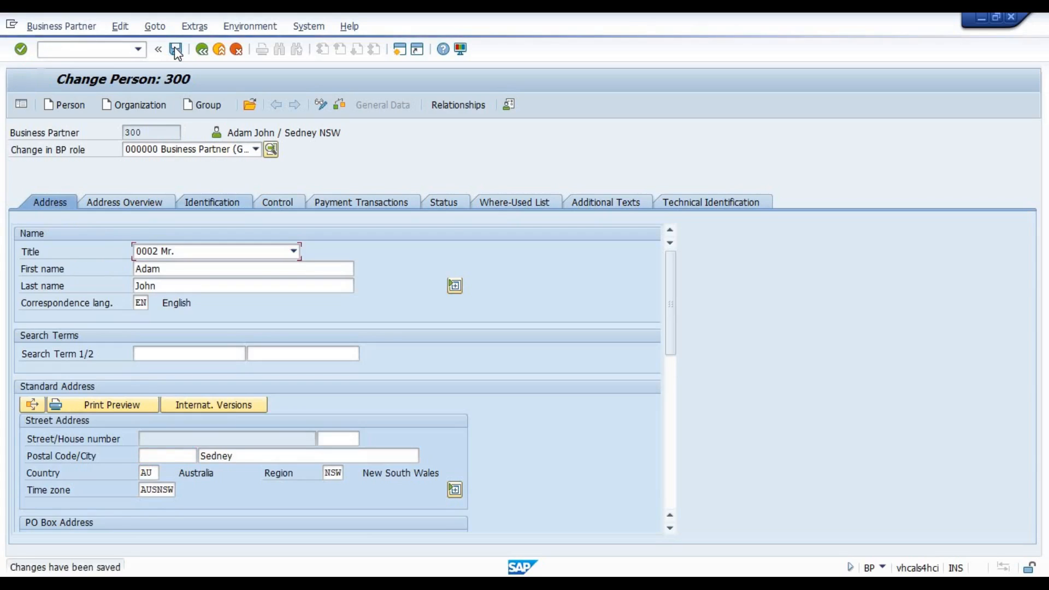
In the field grouping for partner type 0006 Good Employee, set Address: Postal Code to required entry and save.
mouse_move(821, 546)
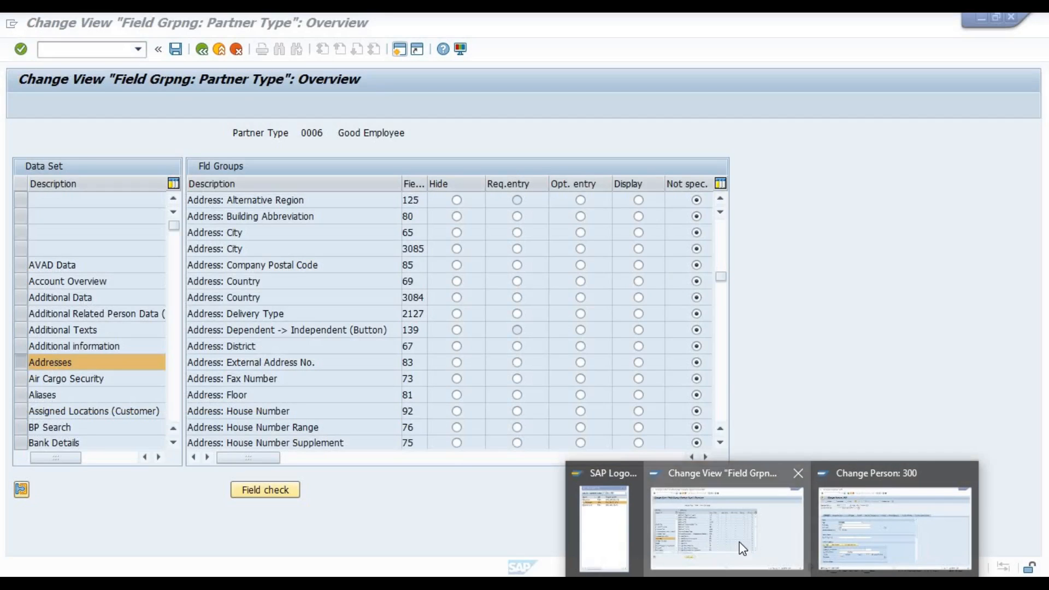
left_click(740, 551)
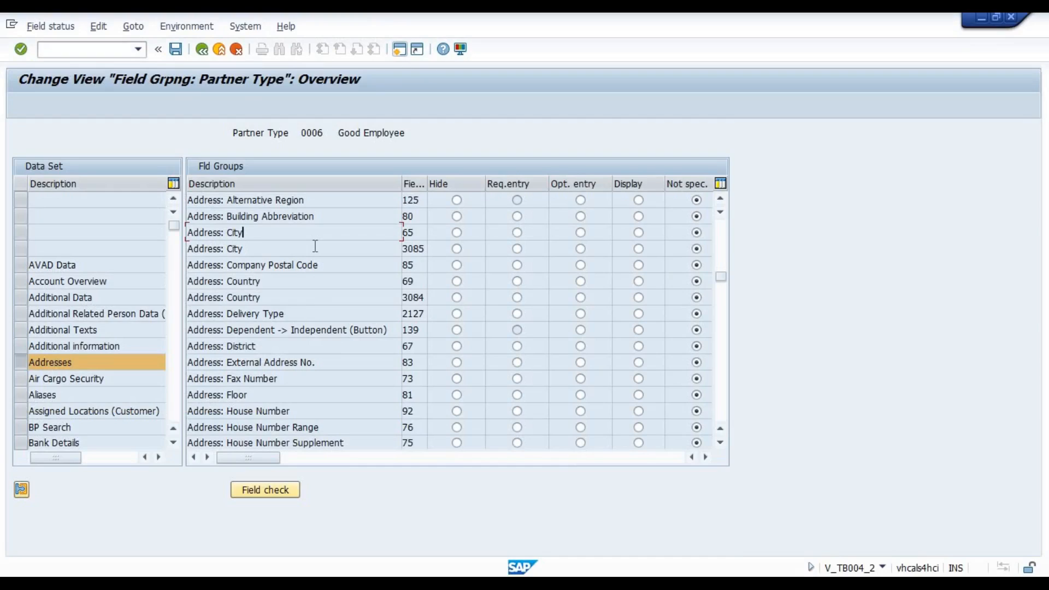
scroll(314, 246, "down", 5)
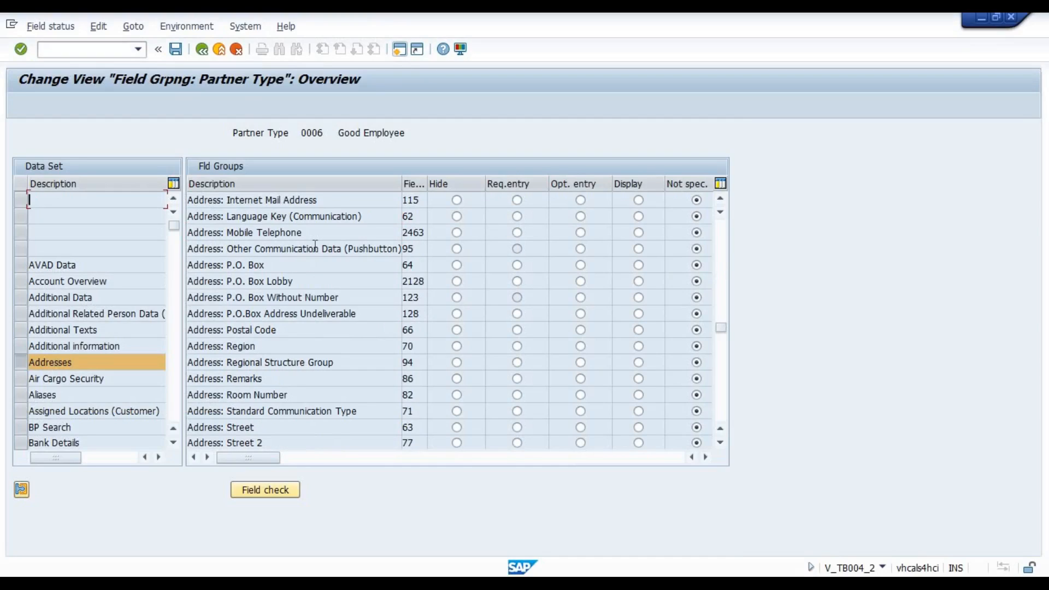
left_click(301, 332)
left_click(176, 49)
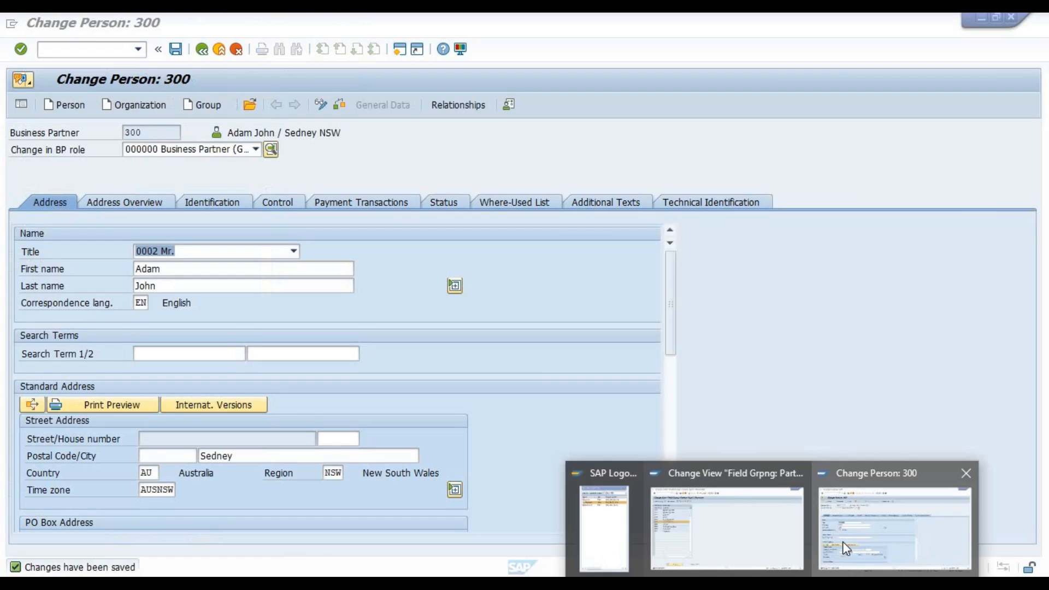
Restart partner maintenance, reopen the same partner through the name search, and check the postal code and city fields in its standard address.
left_click(842, 542)
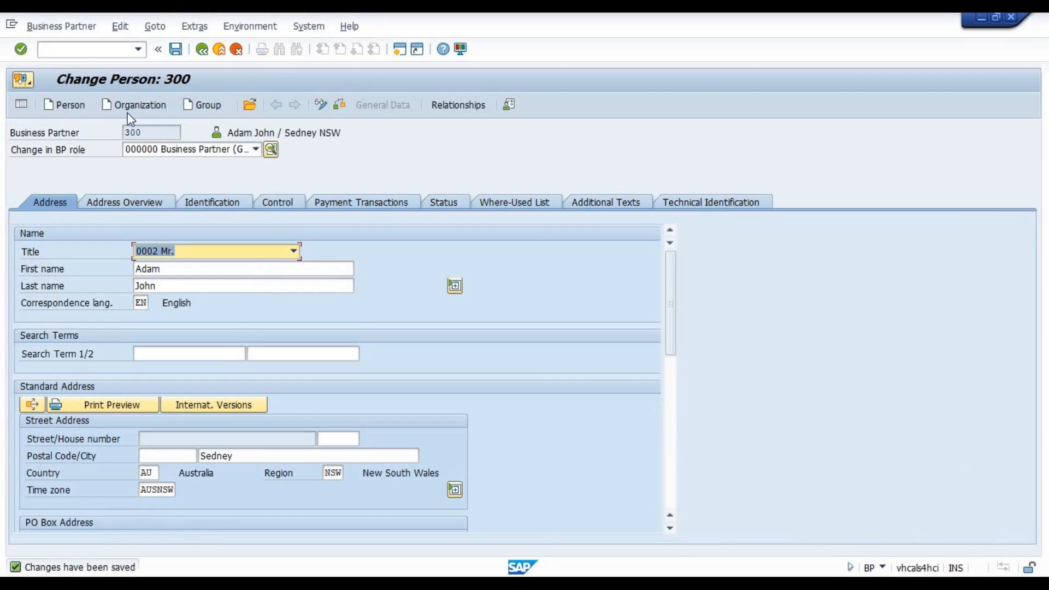
left_click(87, 53)
key("Down")
key("Return")
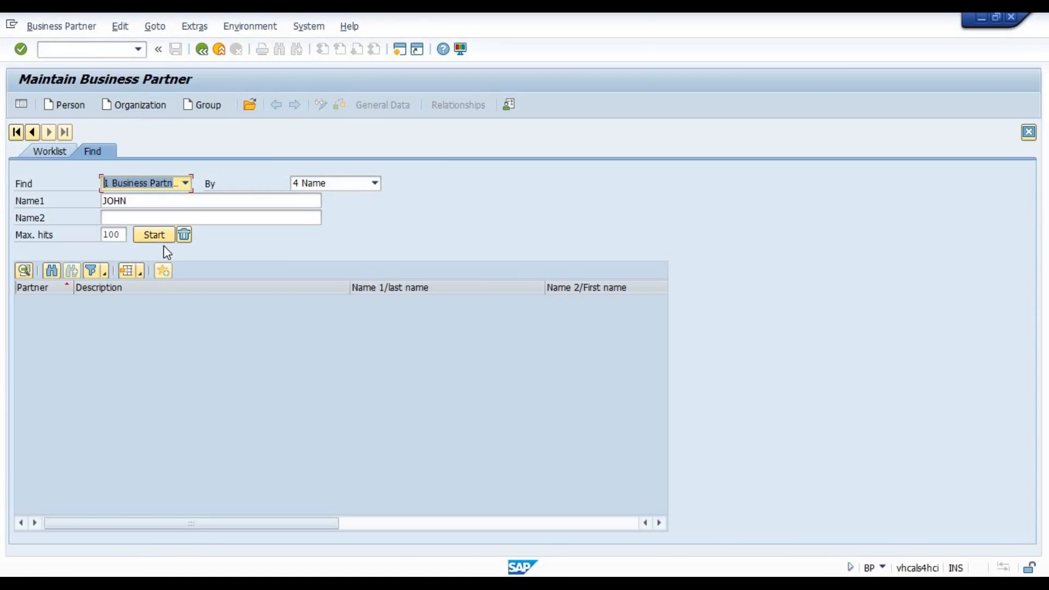
left_click(153, 235)
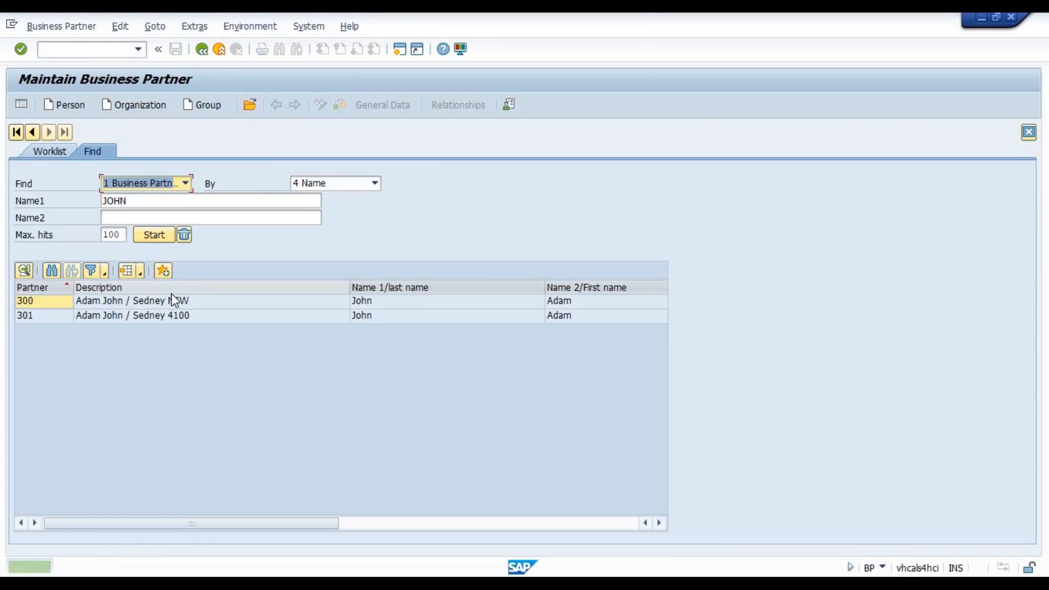
double_click(176, 302)
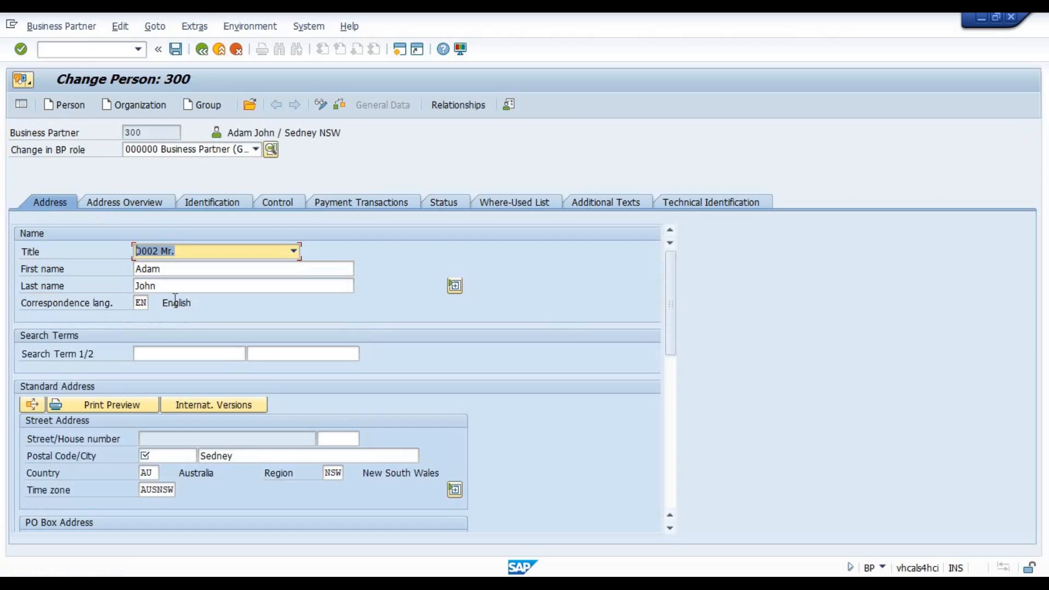
left_click(166, 455)
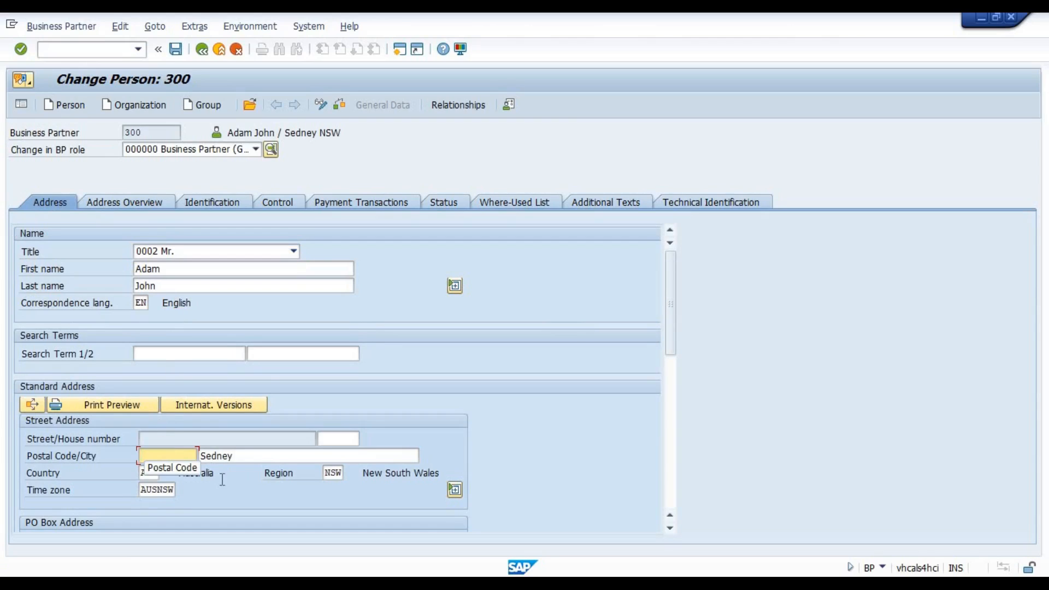
left_click(240, 456)
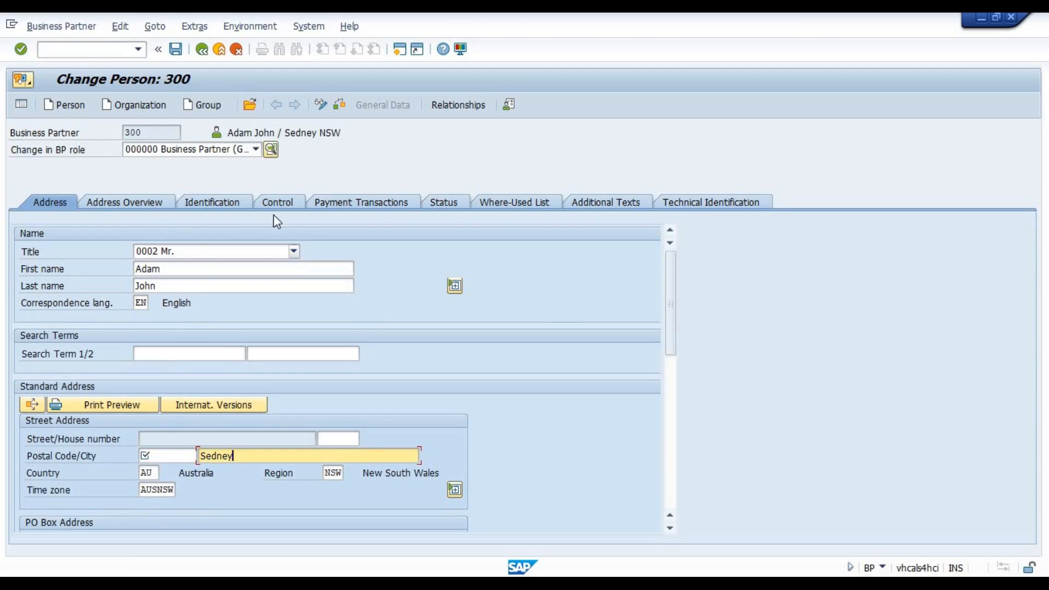
Change the partner's BP Type to 0003 Employee in the Control data and accept the field selection adjustment.
left_click(281, 198)
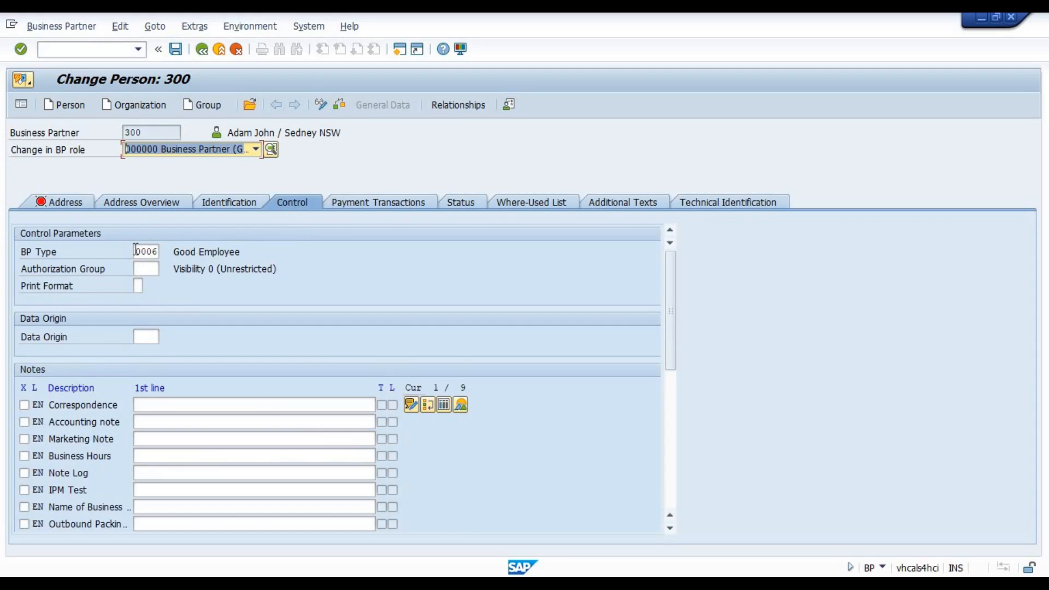
left_click_drag(135, 250, 158, 250)
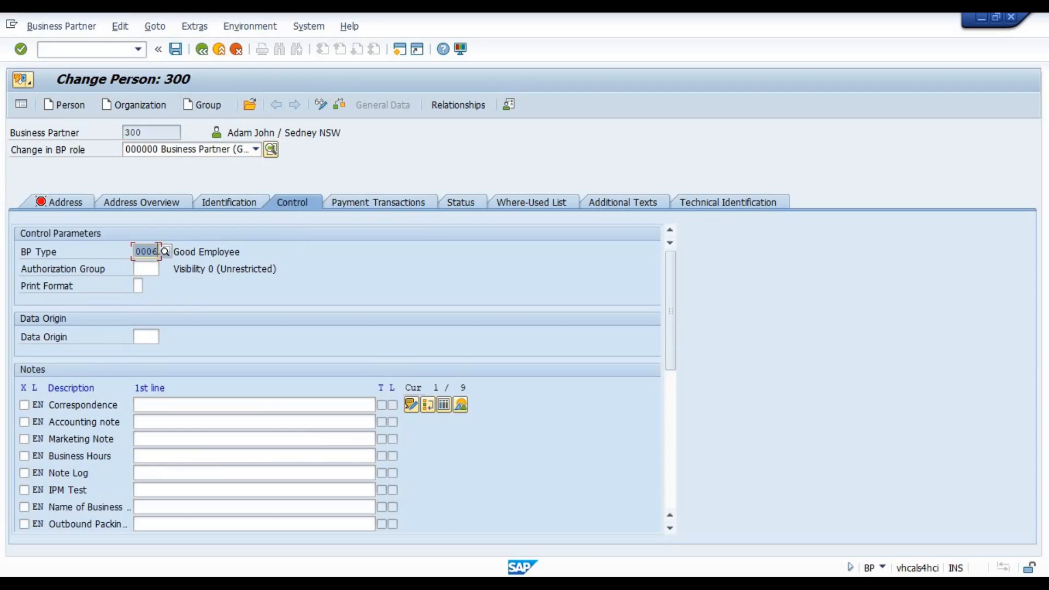
key("F4")
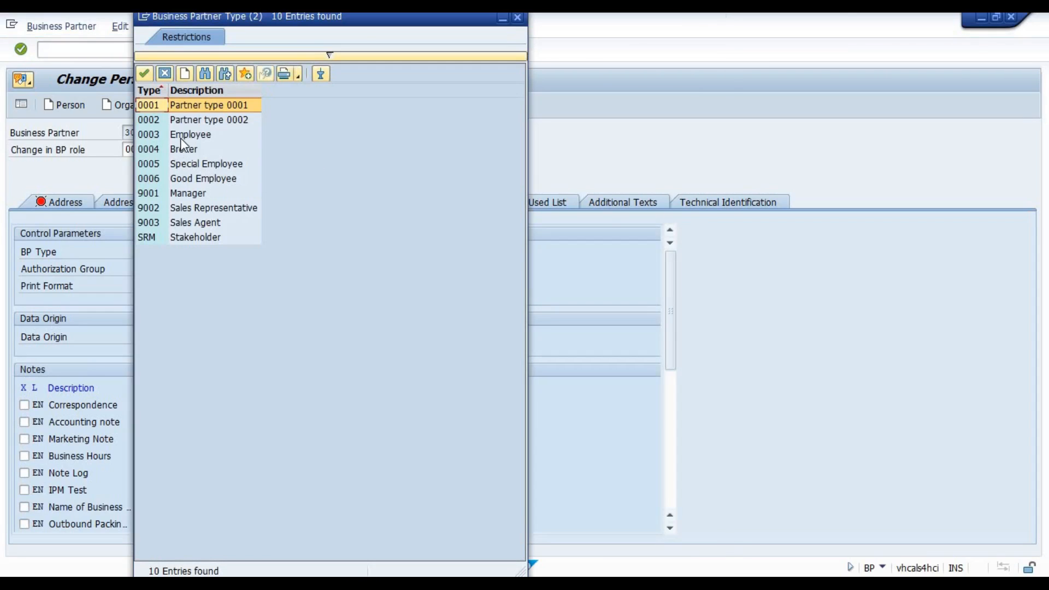
double_click(180, 137)
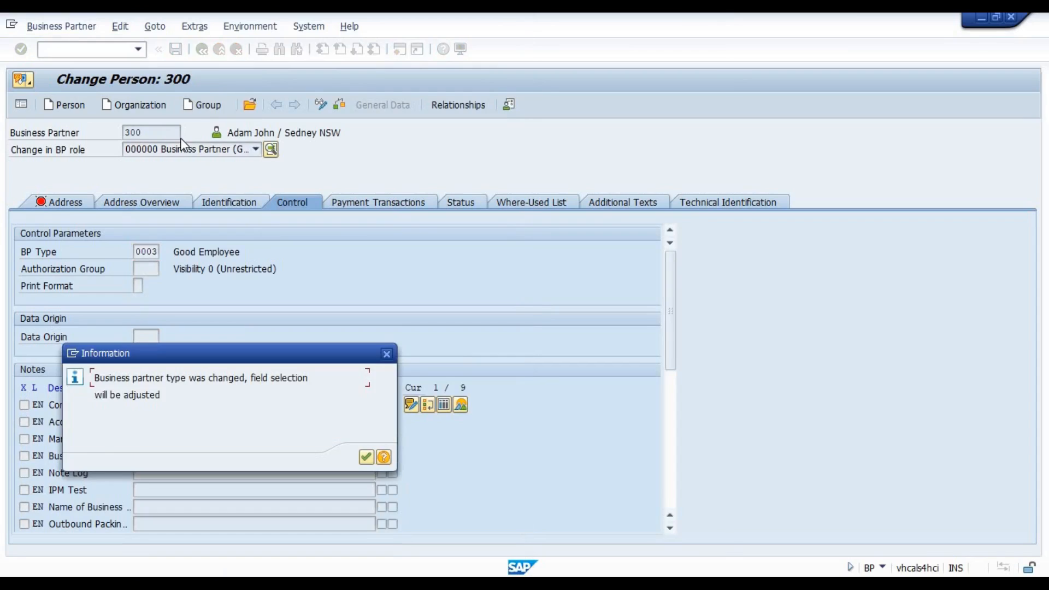
key("Return")
Test the postal code requirement under BP Type 0003 by saving the partner with its postal code left blank.
left_click(72, 201)
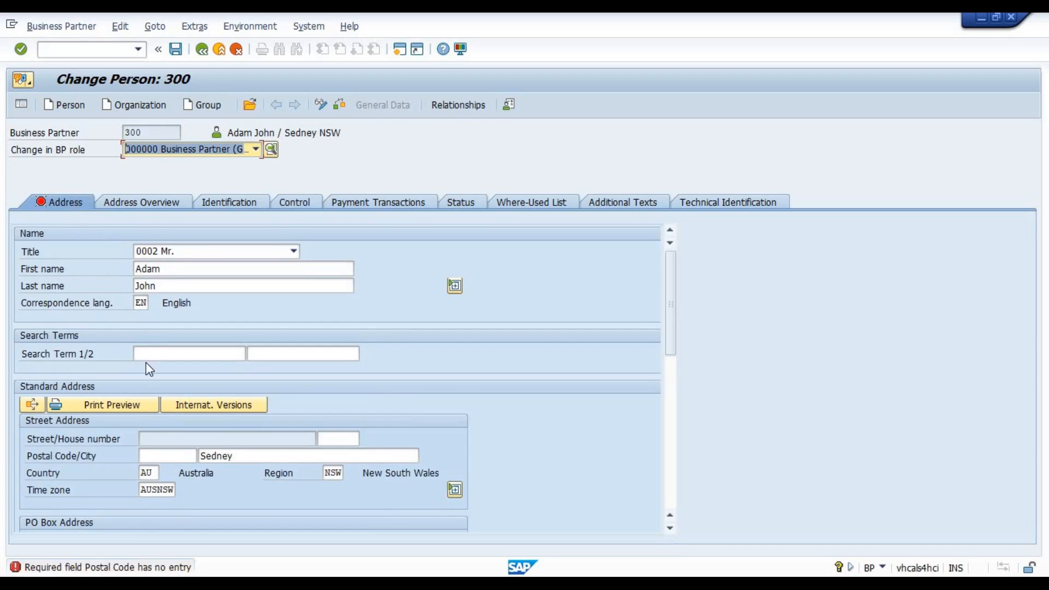
left_click(169, 455)
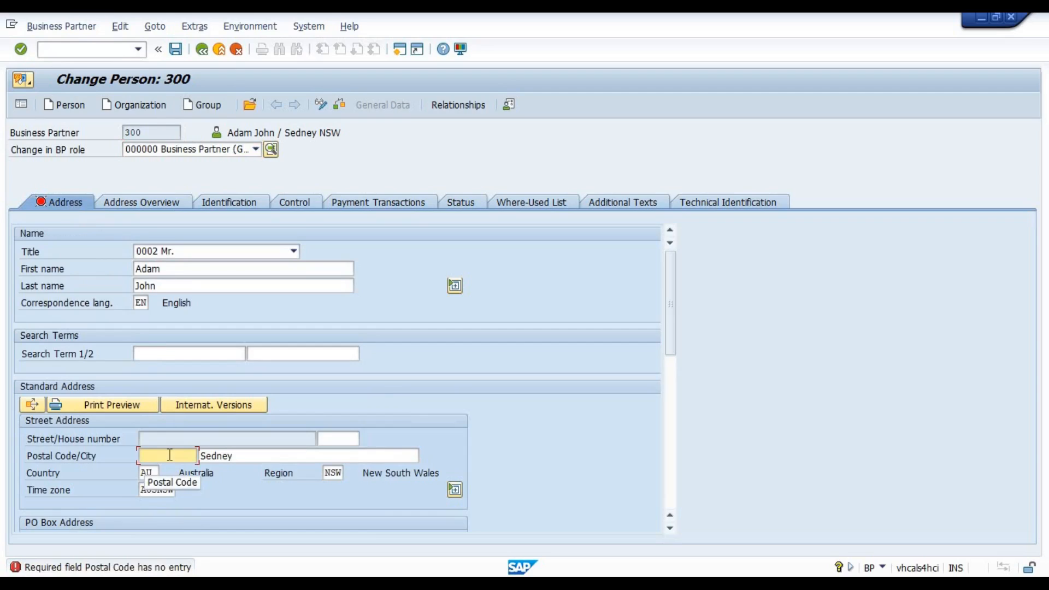
left_click(176, 49)
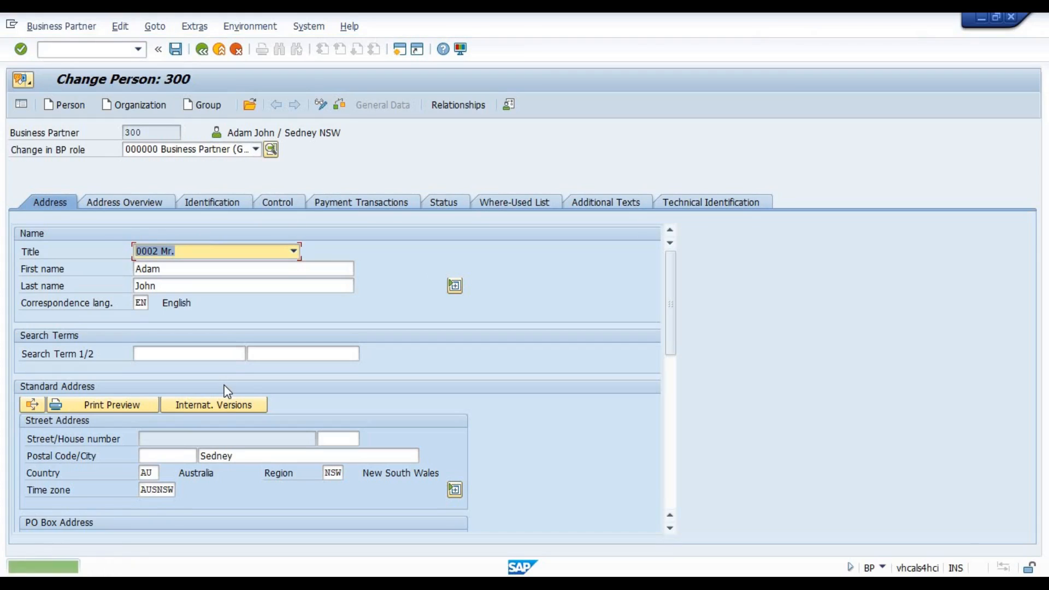
Set the partner's BP Type back to 0006 Good Employee, accept the field selection adjustment, and return to the address data.
left_click(277, 203)
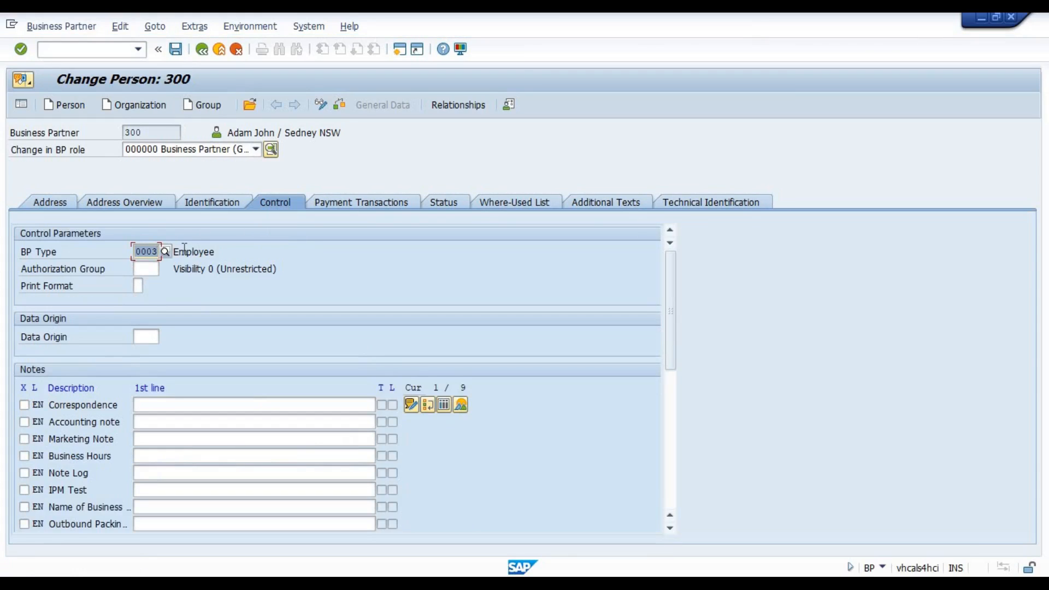
left_click(164, 253)
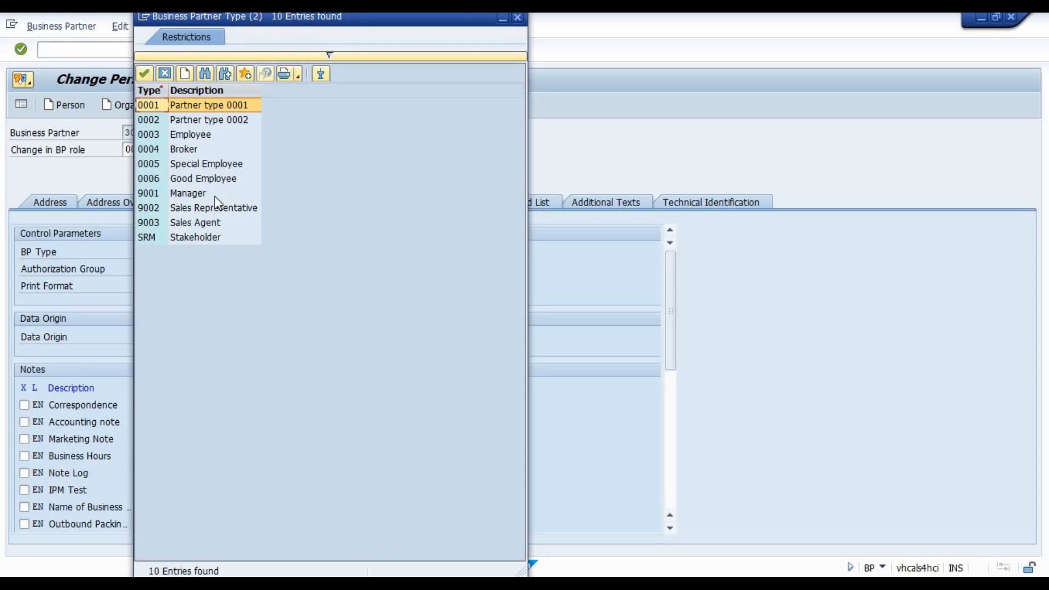
double_click(187, 180)
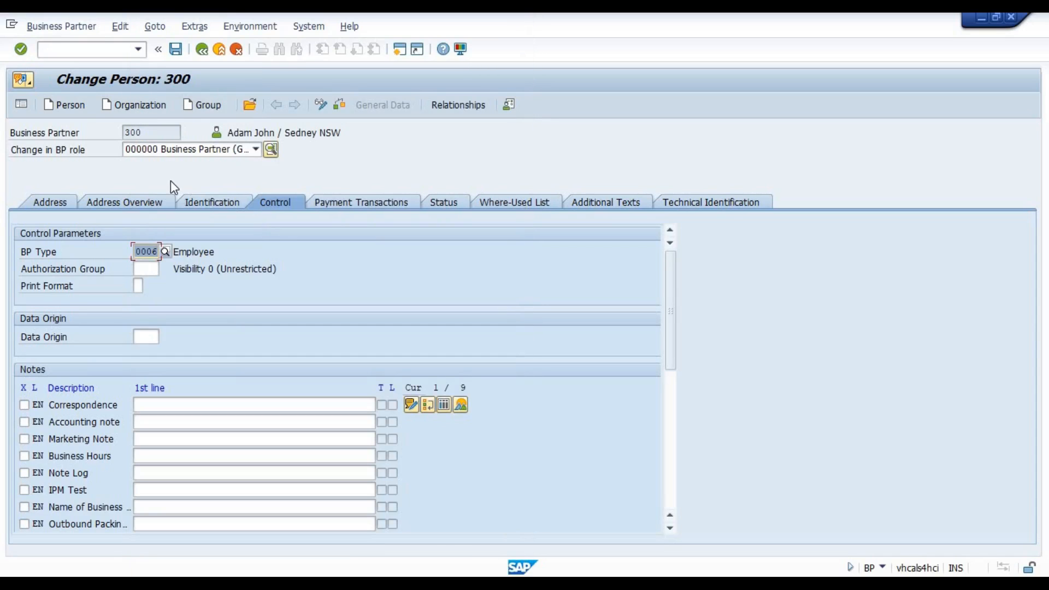
key("Return")
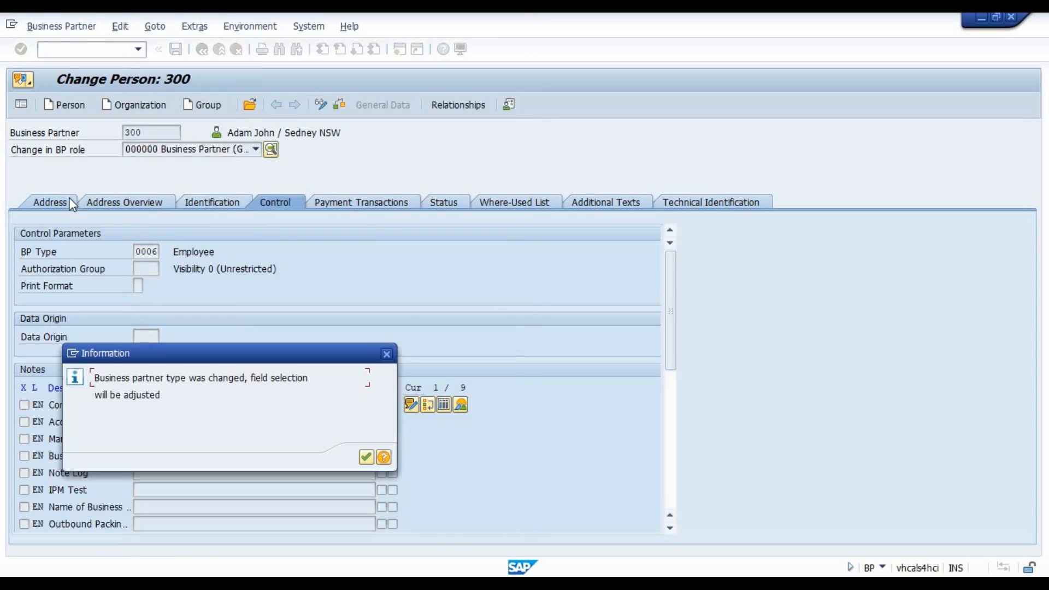
key("Return")
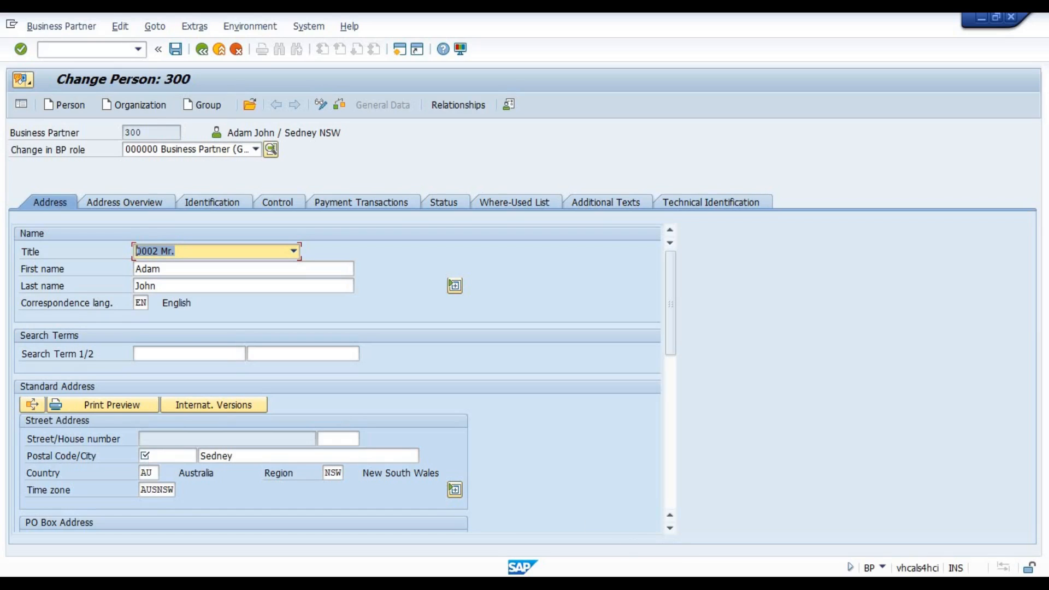
Examine the two Address: City field groups in the Addresses data set of partner type 0006 Good Employee.
left_click(732, 585)
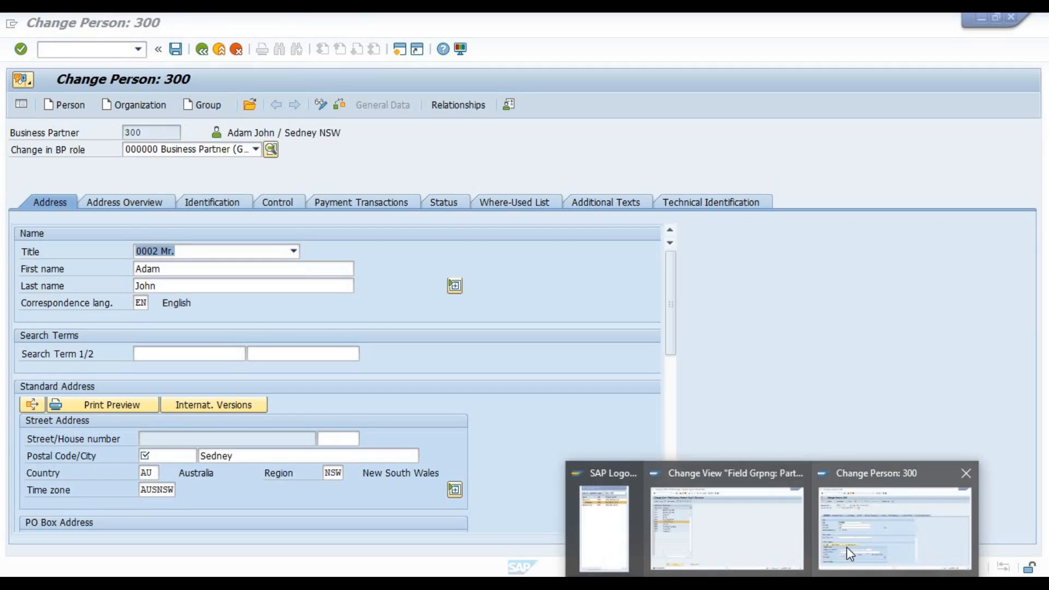
left_click(718, 545)
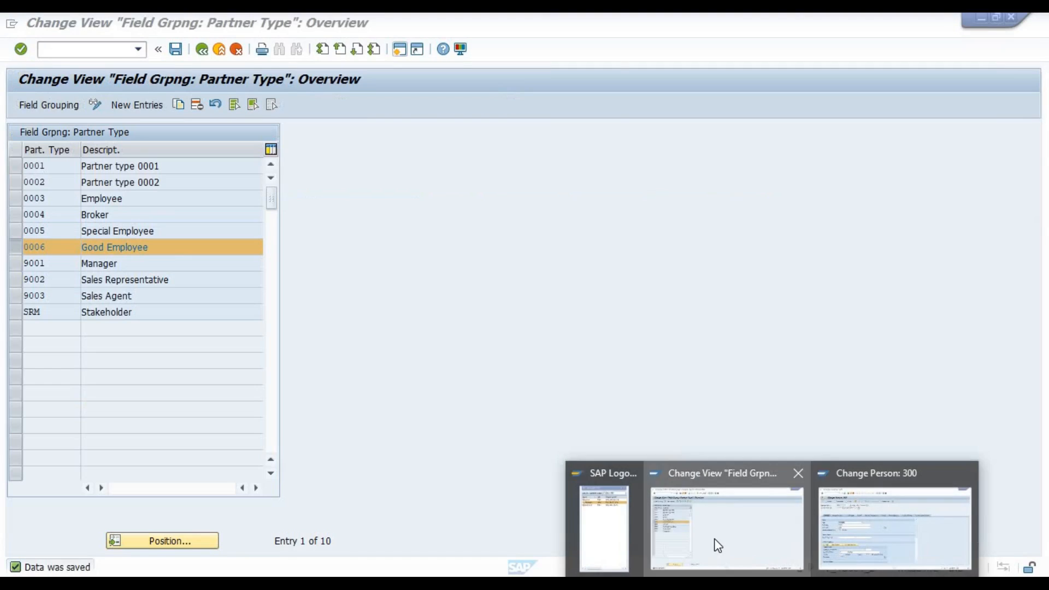
double_click(114, 248)
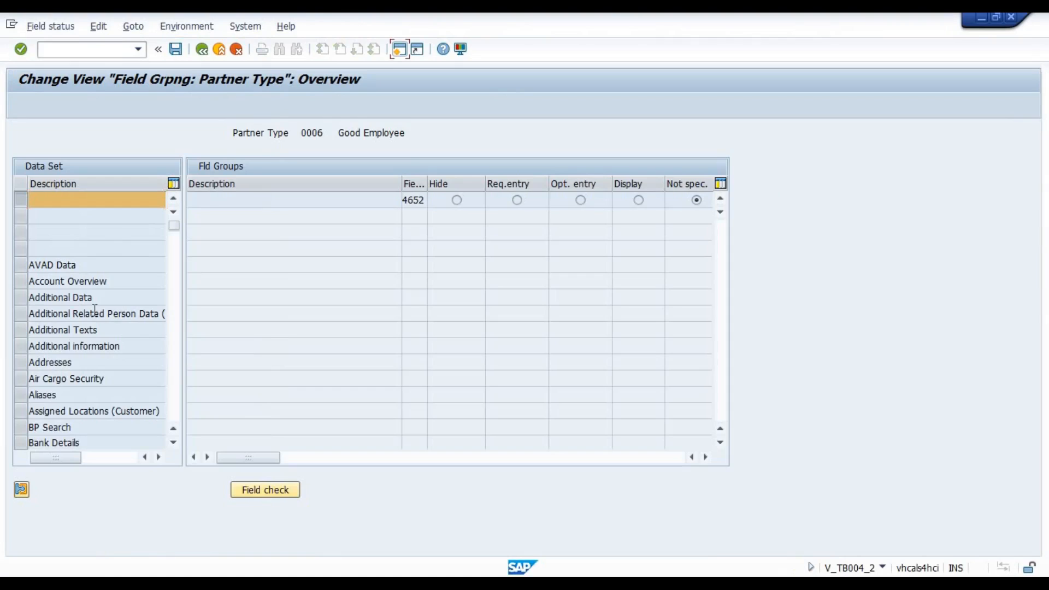
left_click(56, 362)
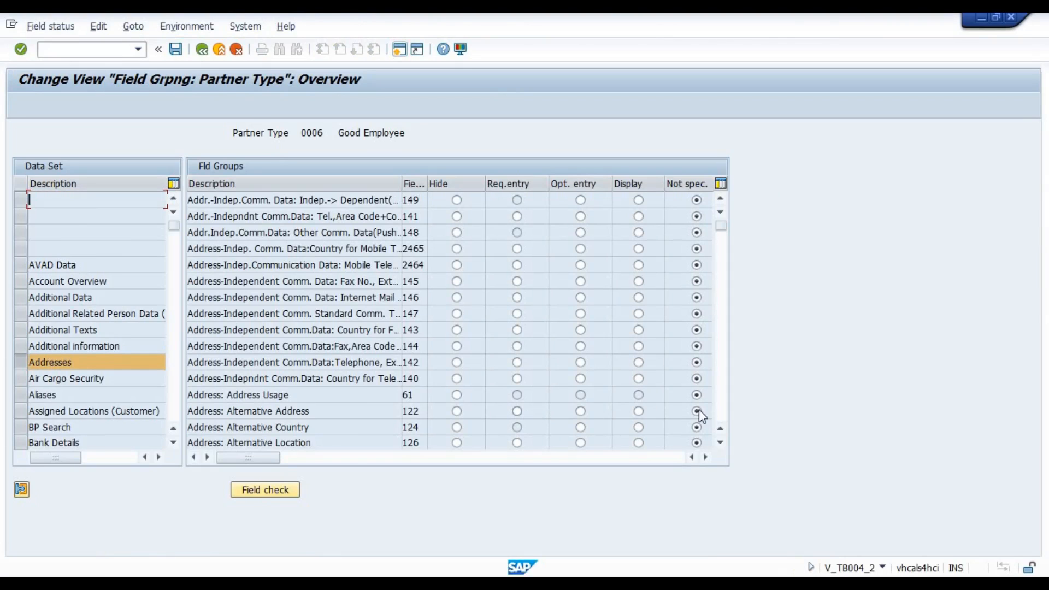
left_click(721, 409)
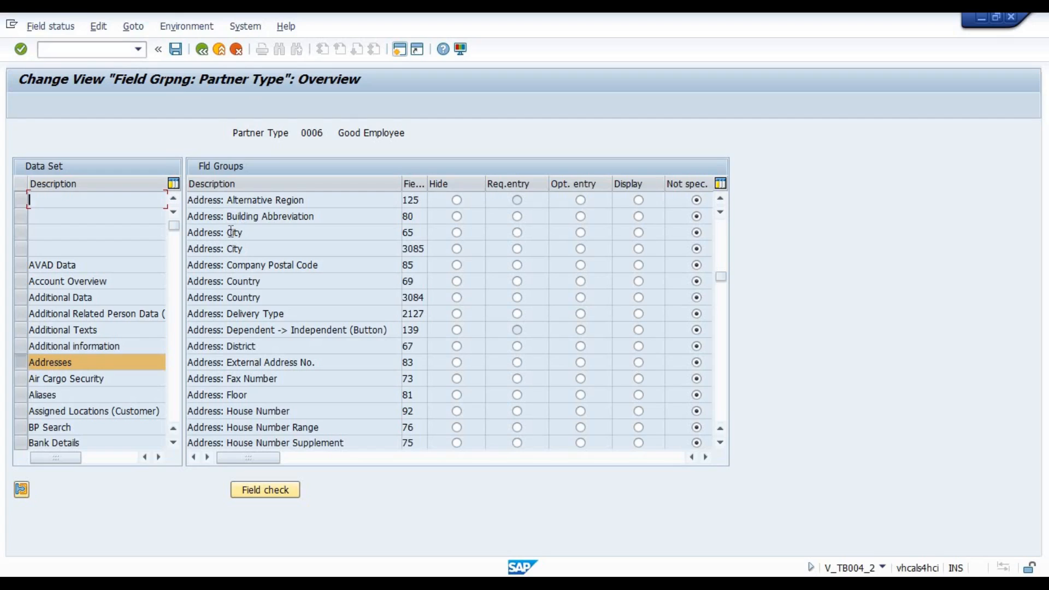
left_click_drag(251, 235, 194, 231)
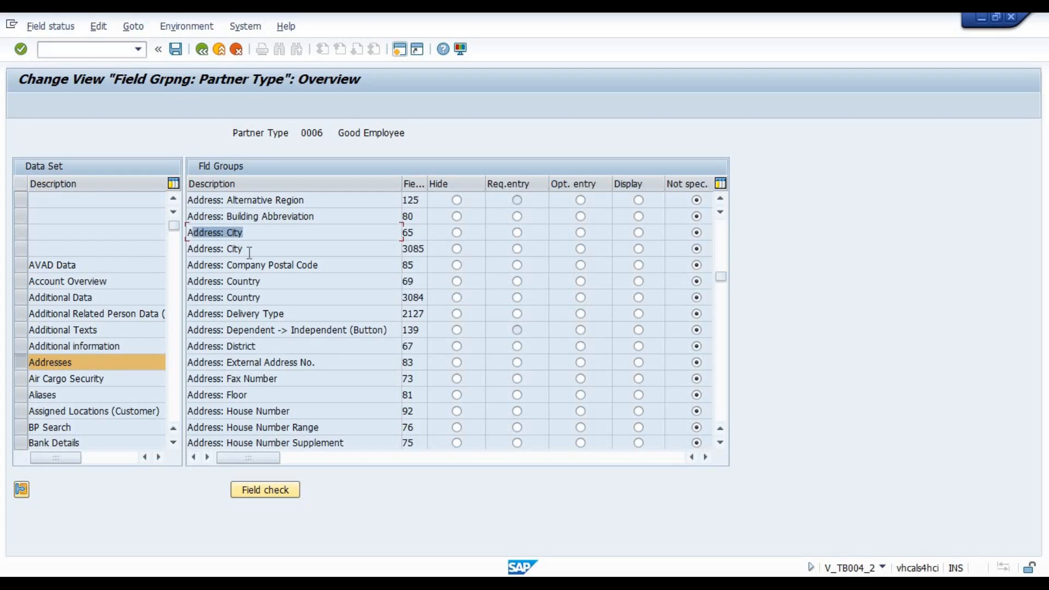
left_click_drag(250, 251, 194, 248)
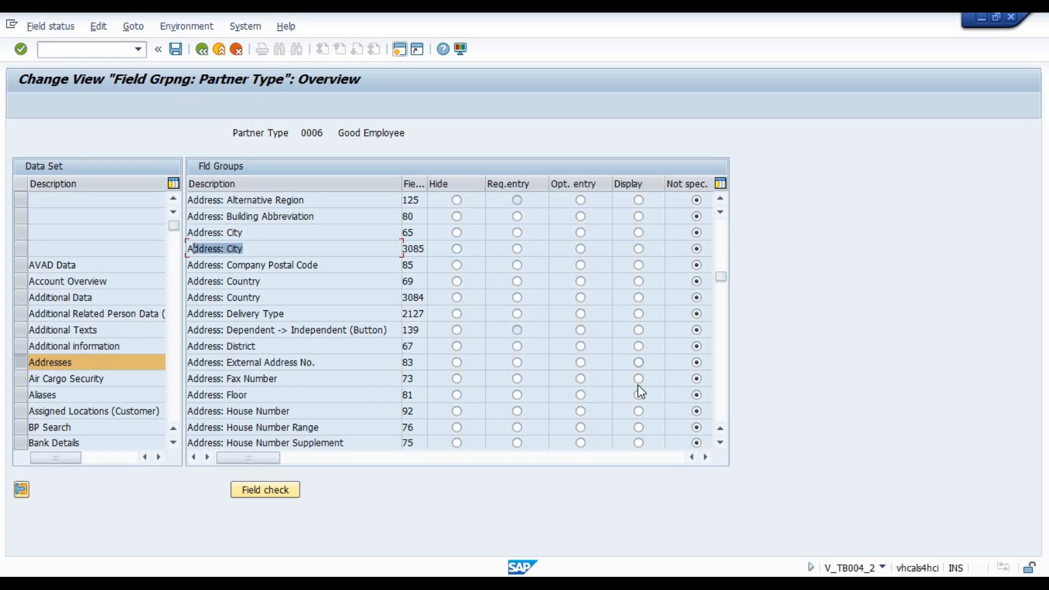
Switch back to the partner and check the city field in the standard address.
mouse_move(830, 582)
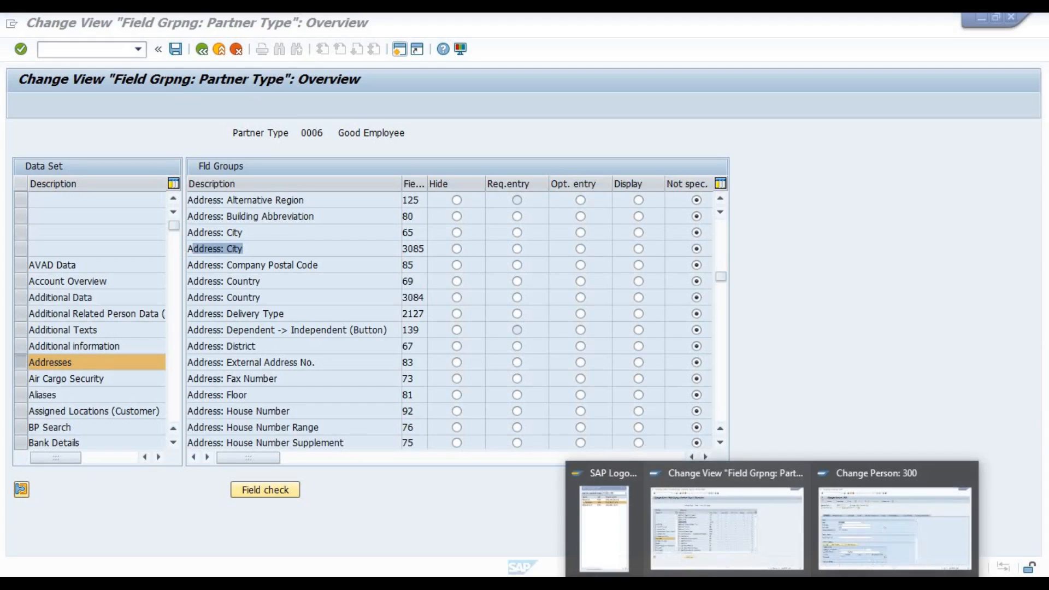
left_click(861, 534)
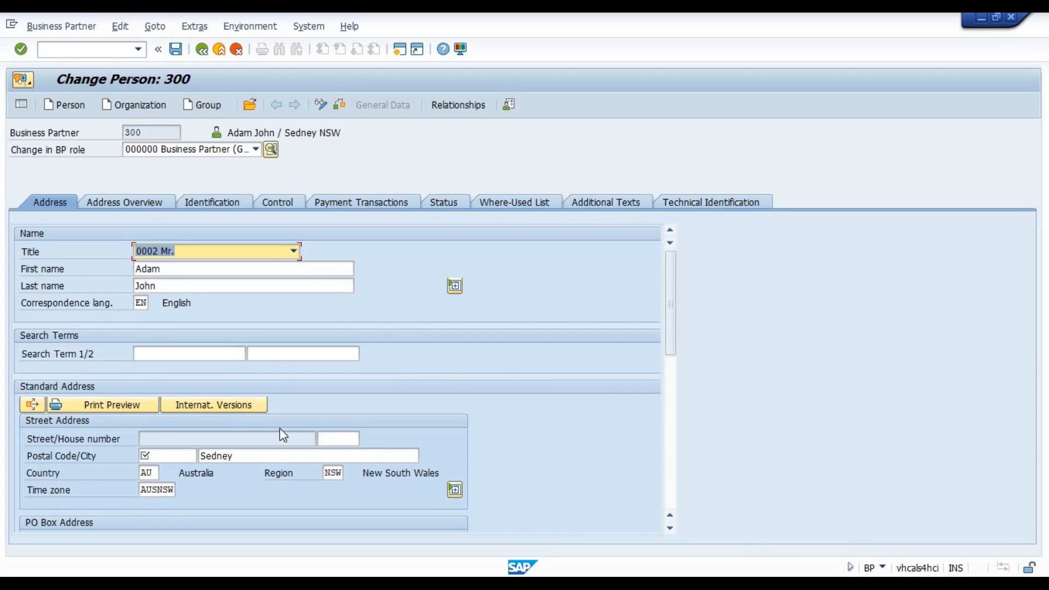
left_click(294, 458)
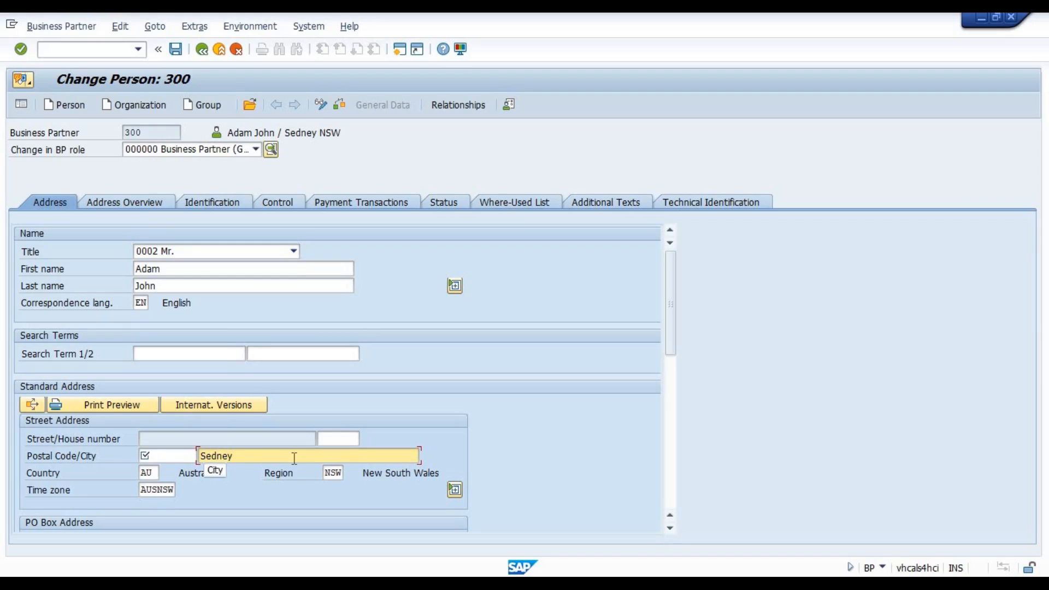
Open the field help for the partner's city field and examine the table name and field name in its technical information.
key("Return")
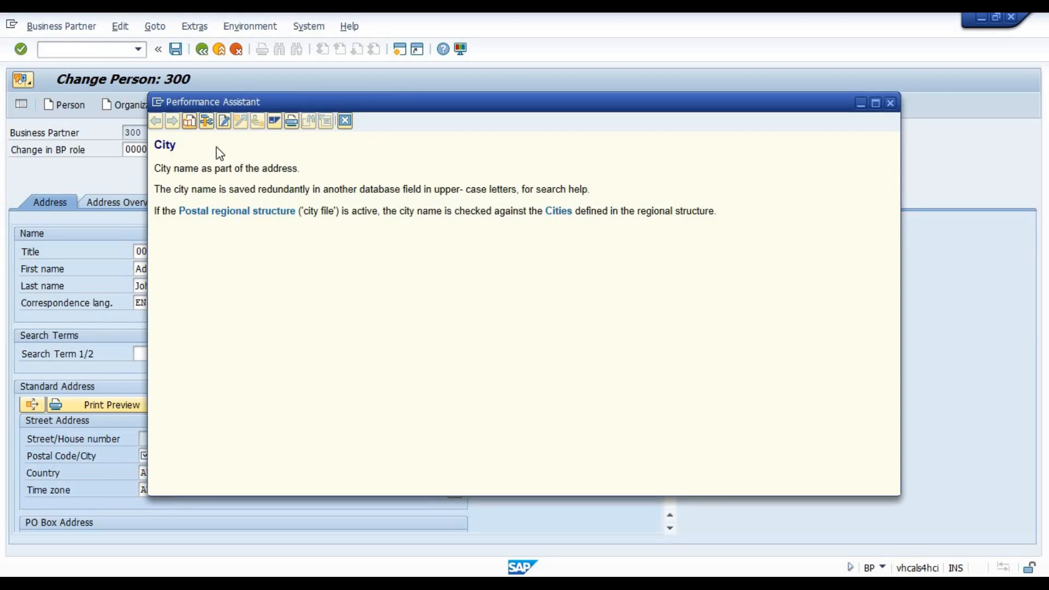
left_click(206, 121)
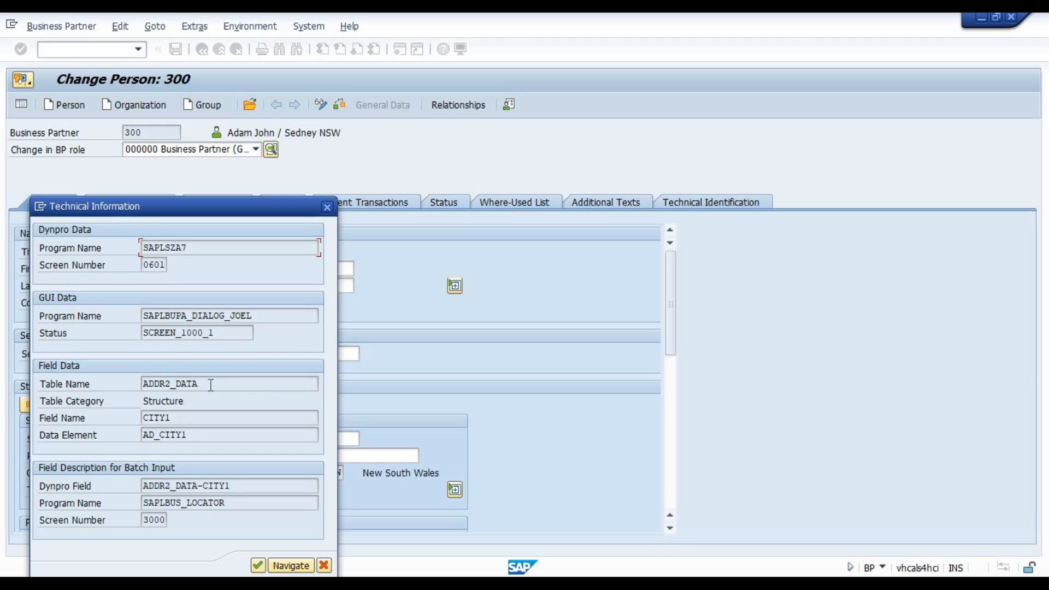
left_click_drag(205, 383, 138, 380)
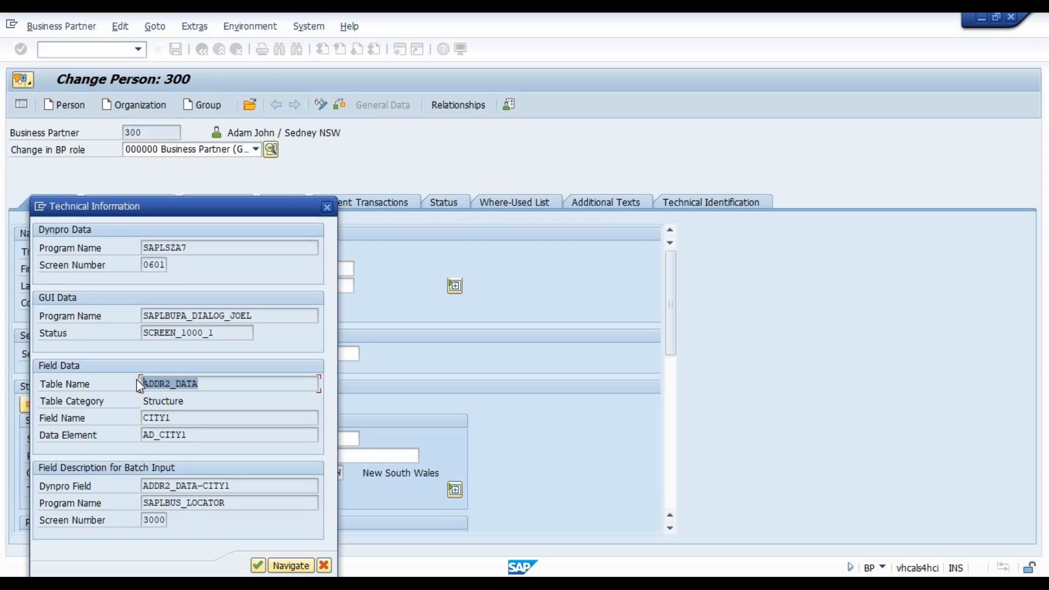
left_click_drag(189, 418, 128, 421)
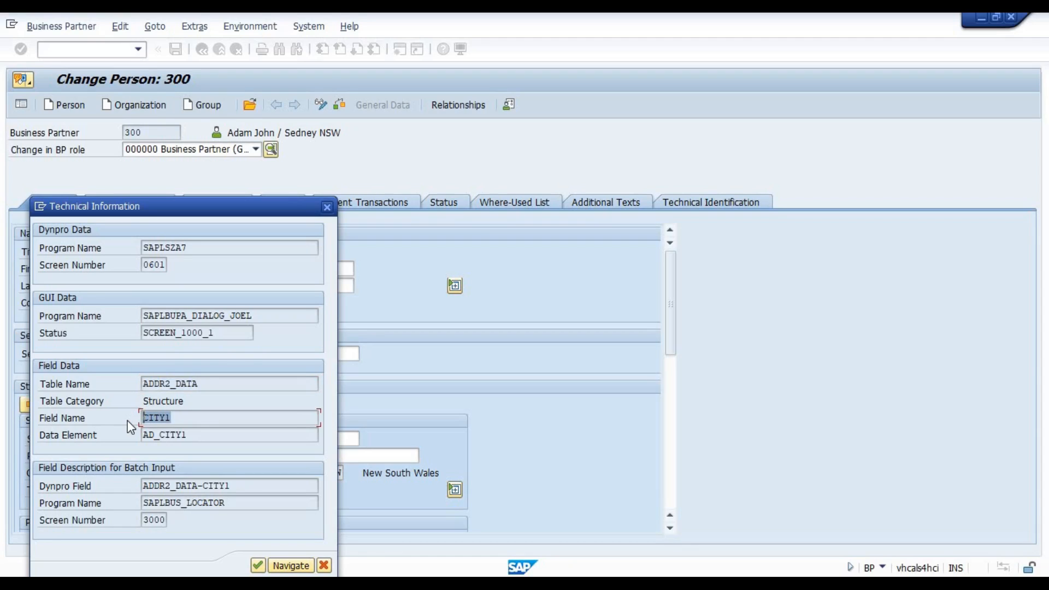
Open a new maximized session, start transaction SE16N and load table TBZ3R.
left_click(40, 207)
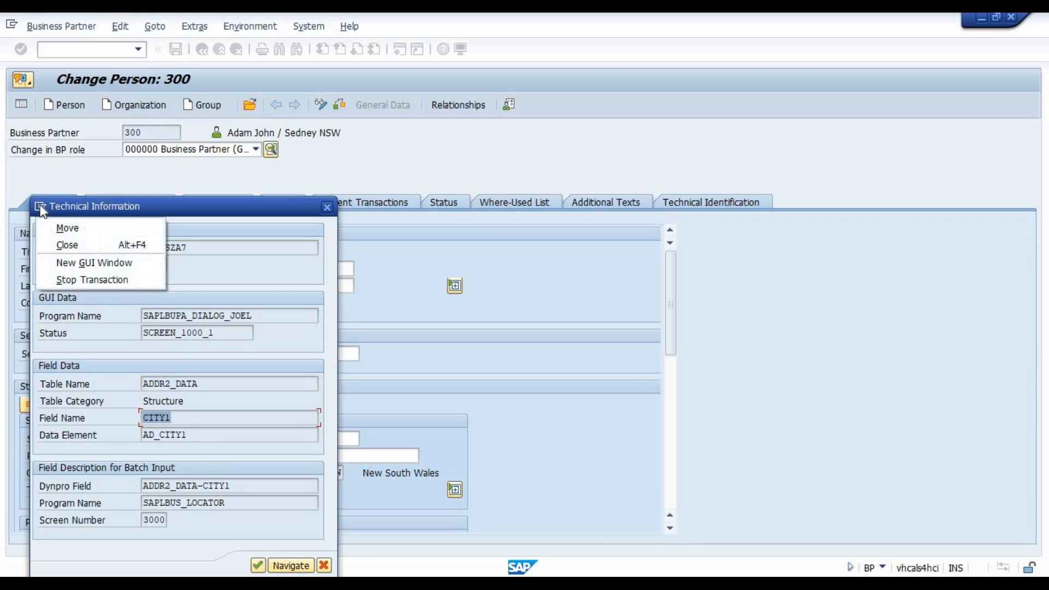
left_click(82, 260)
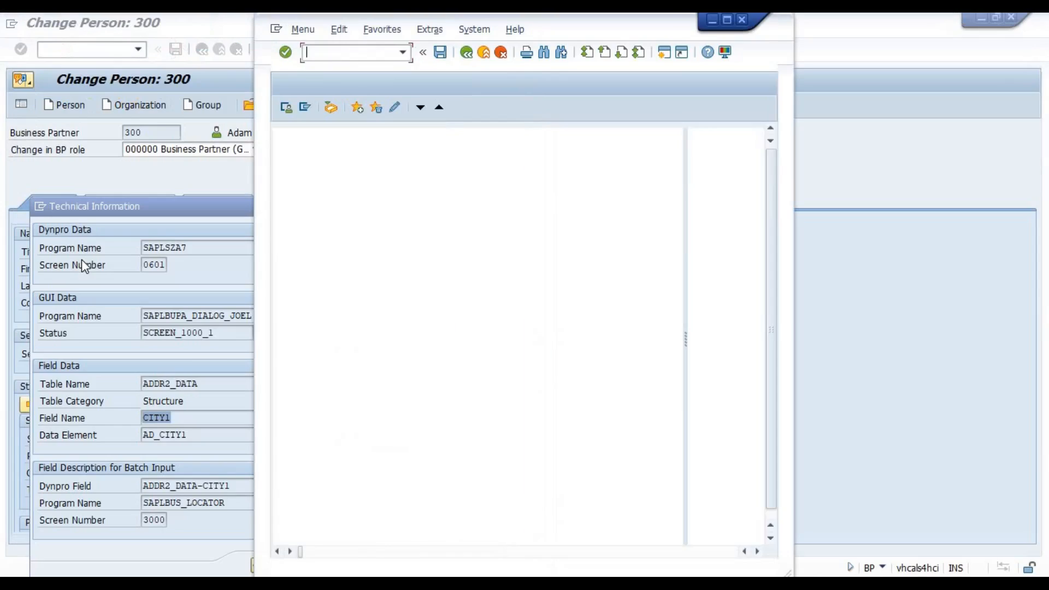
left_click(729, 19)
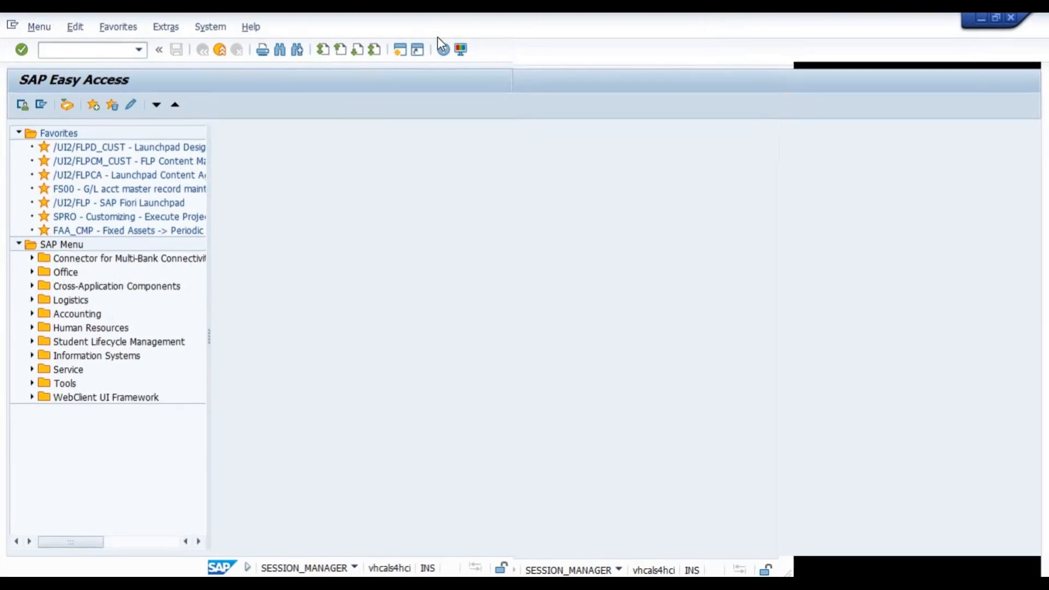
type("se16")
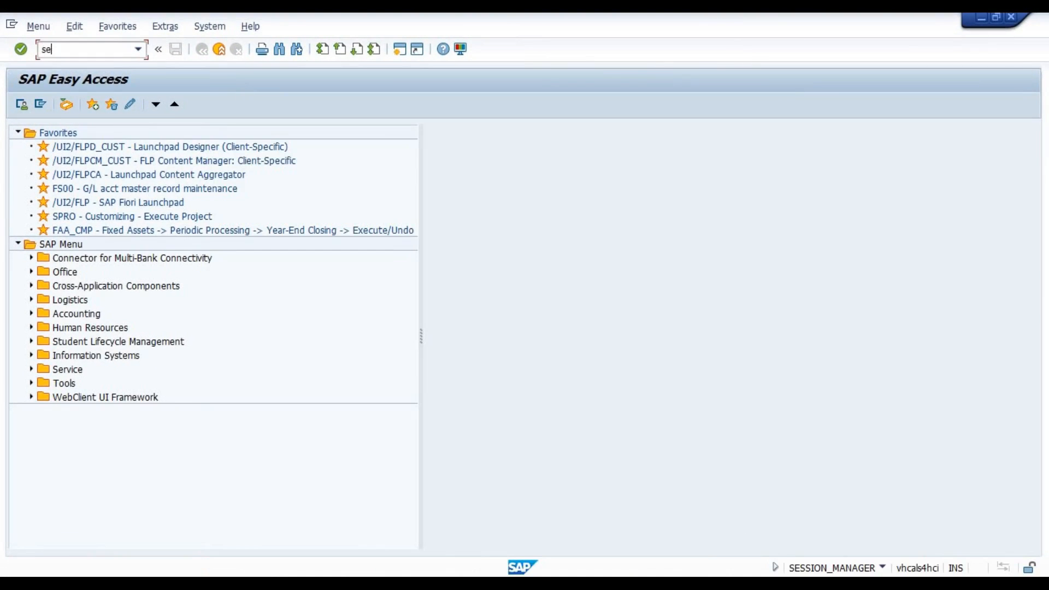
type("n")
key("Return")
type("tbz3r")
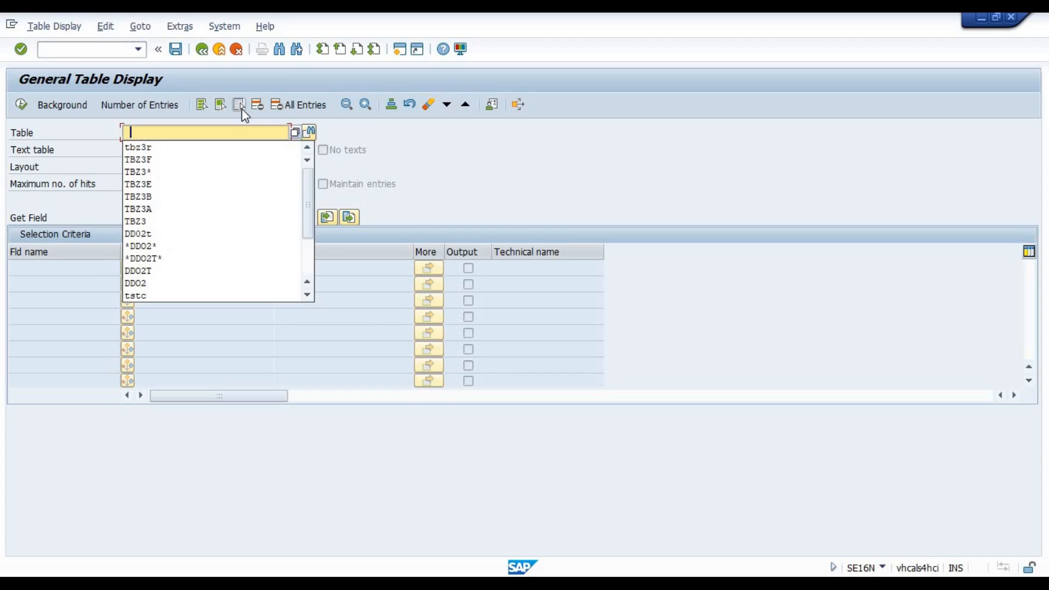
key("Return")
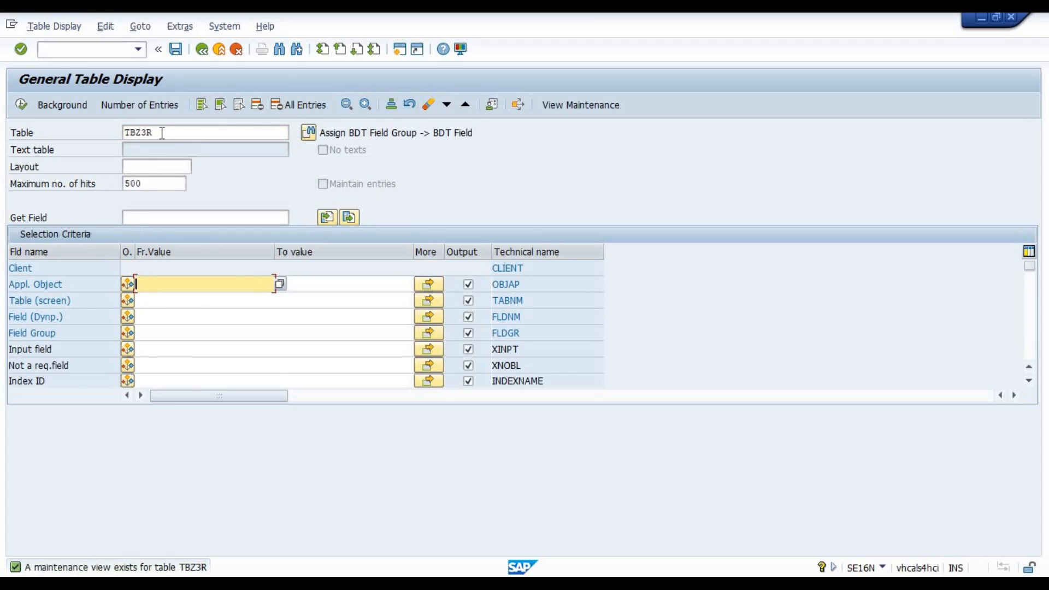
Switch to the Excel notes, enlarge the TBZ3R entry in K4 to font size 20 and fill K4:L4 with light blue.
key("alt+Tab")
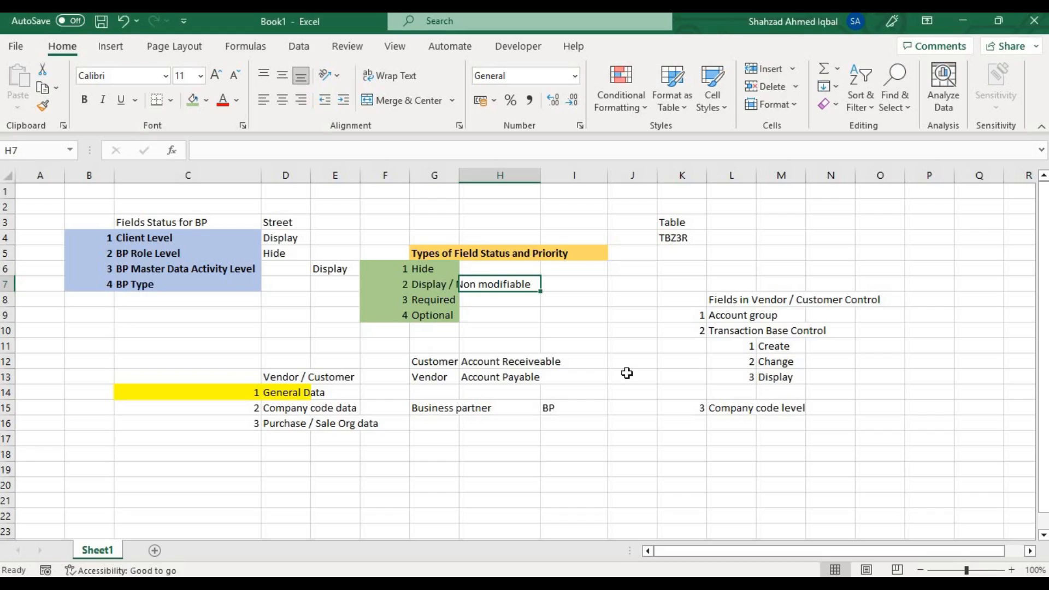
left_click(671, 239)
left_click(192, 75)
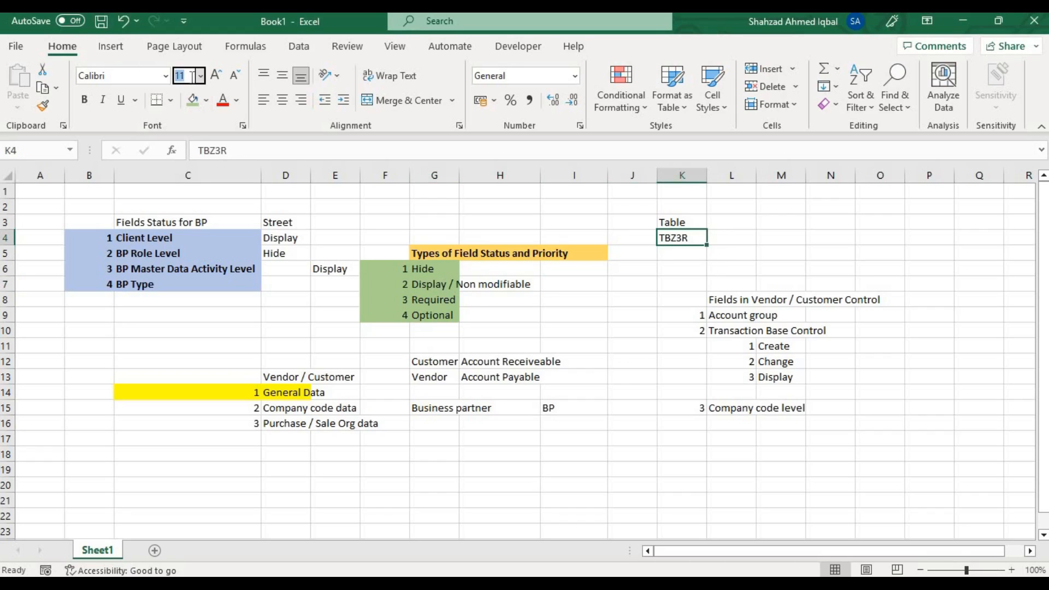
type("20")
key("Return")
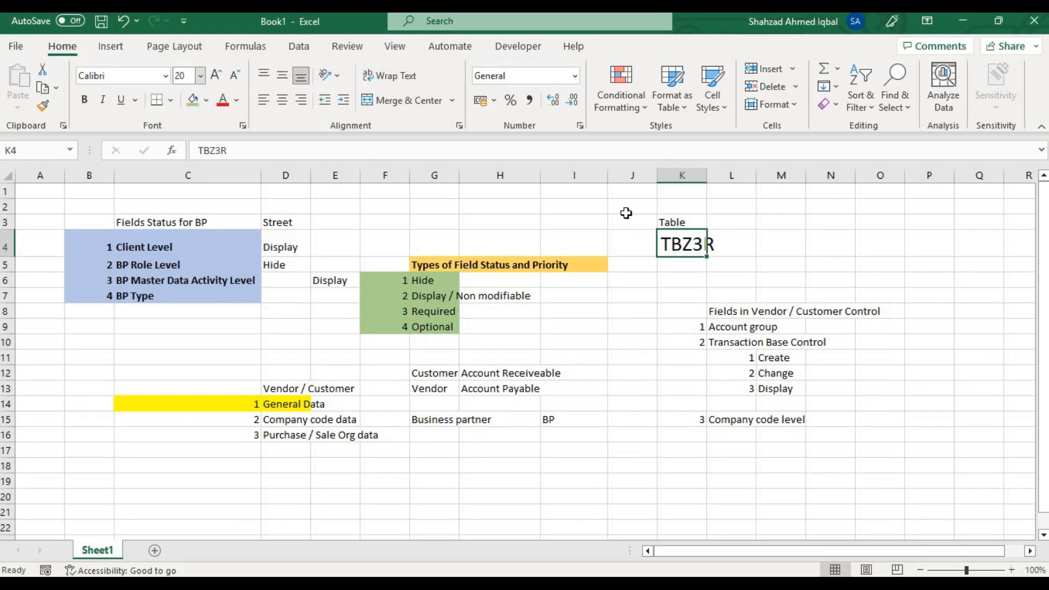
left_click_drag(726, 244, 683, 245)
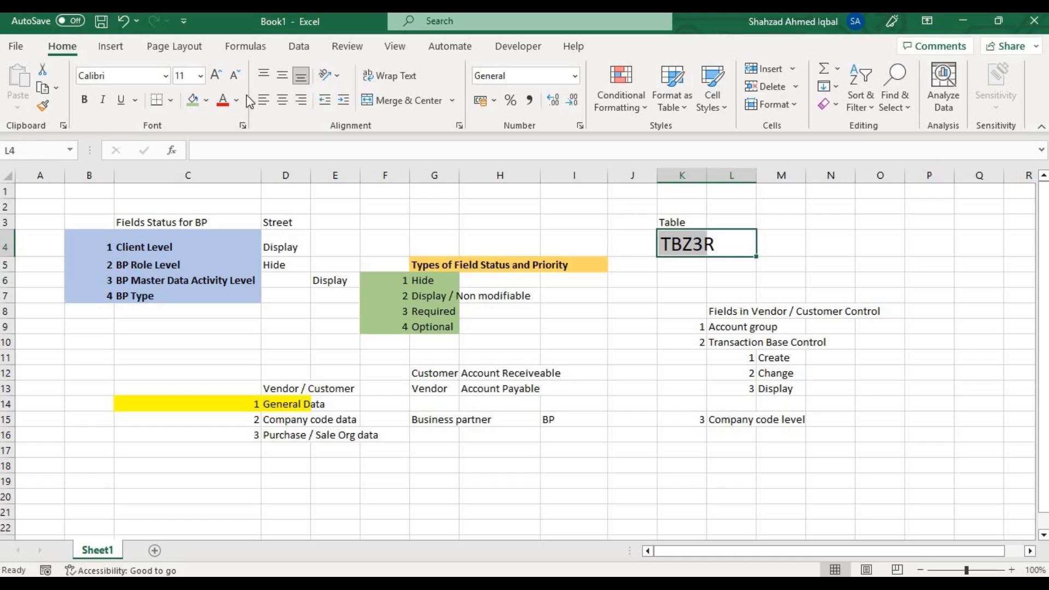
left_click(207, 101)
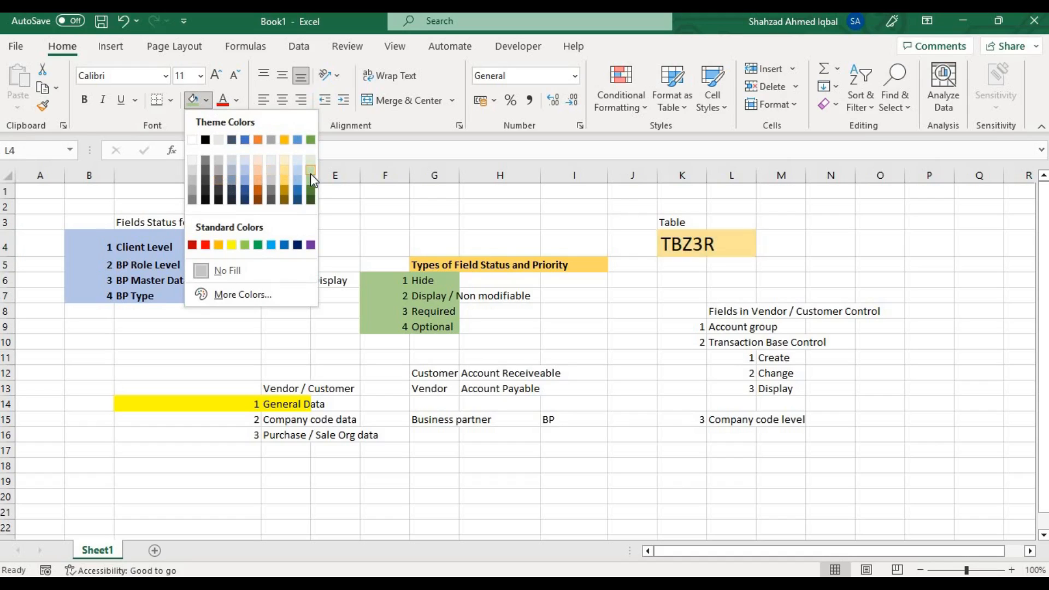
left_click(298, 181)
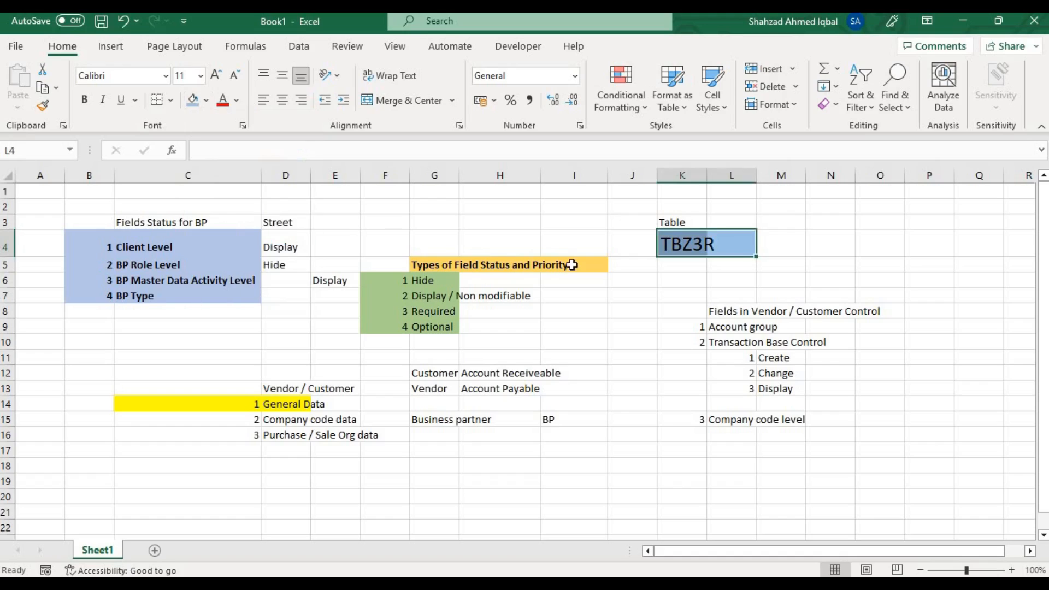
left_click(641, 279)
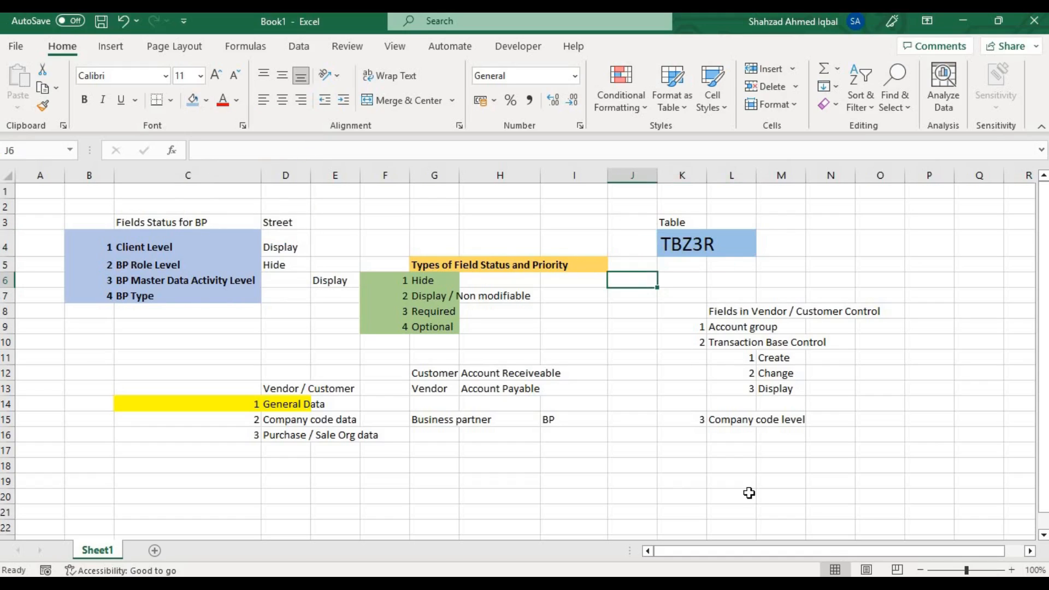
Switch back to SAP and copy the table name ADDR2_DATA from the city field's technical information.
left_click(711, 585)
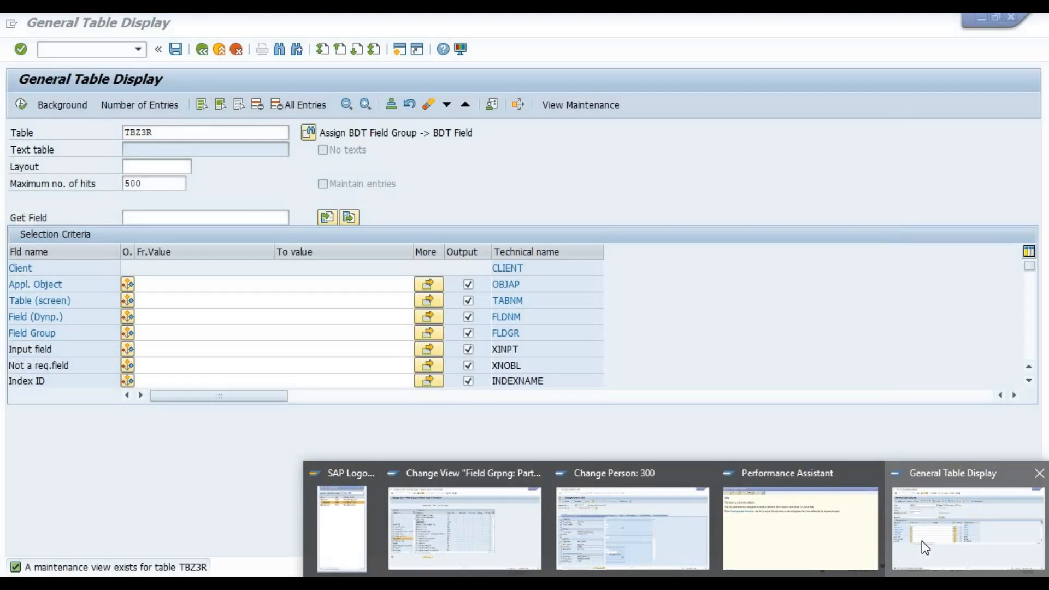
left_click(922, 541)
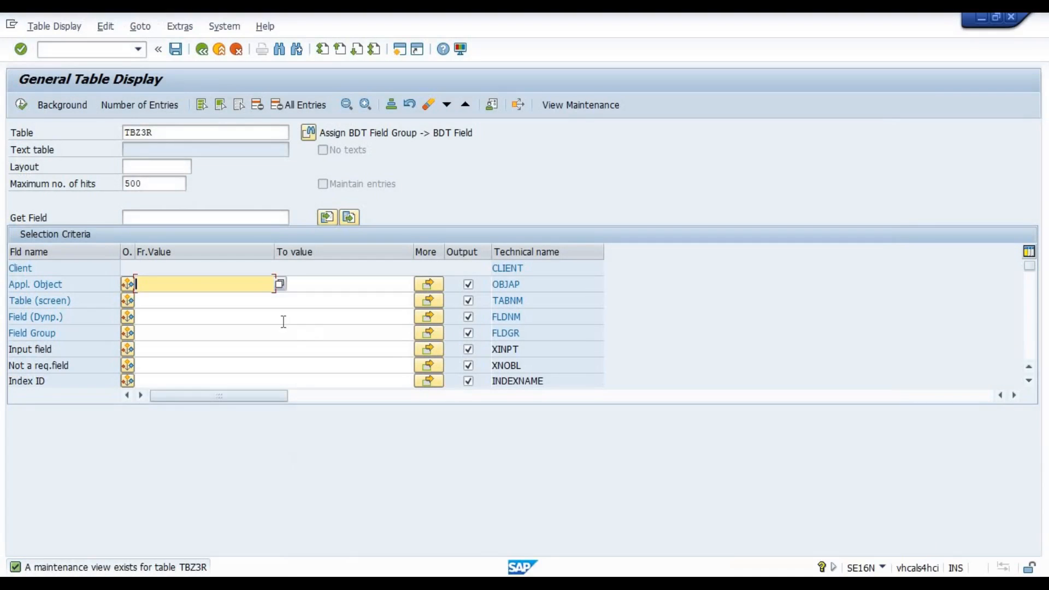
left_click(140, 298)
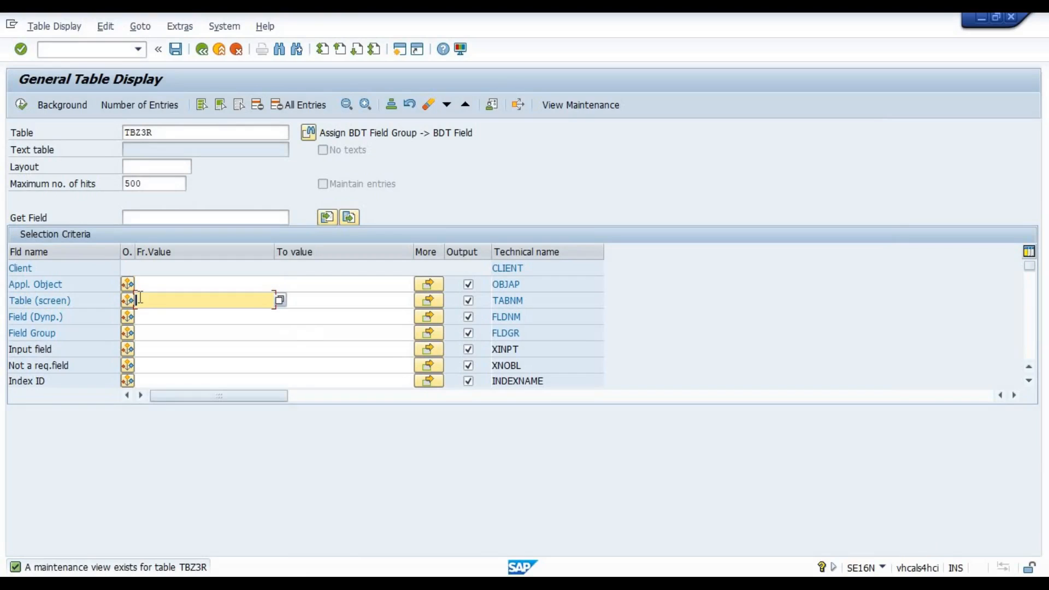
key("alt+Tab")
key("alt+Tab")
key("alt+Tab")
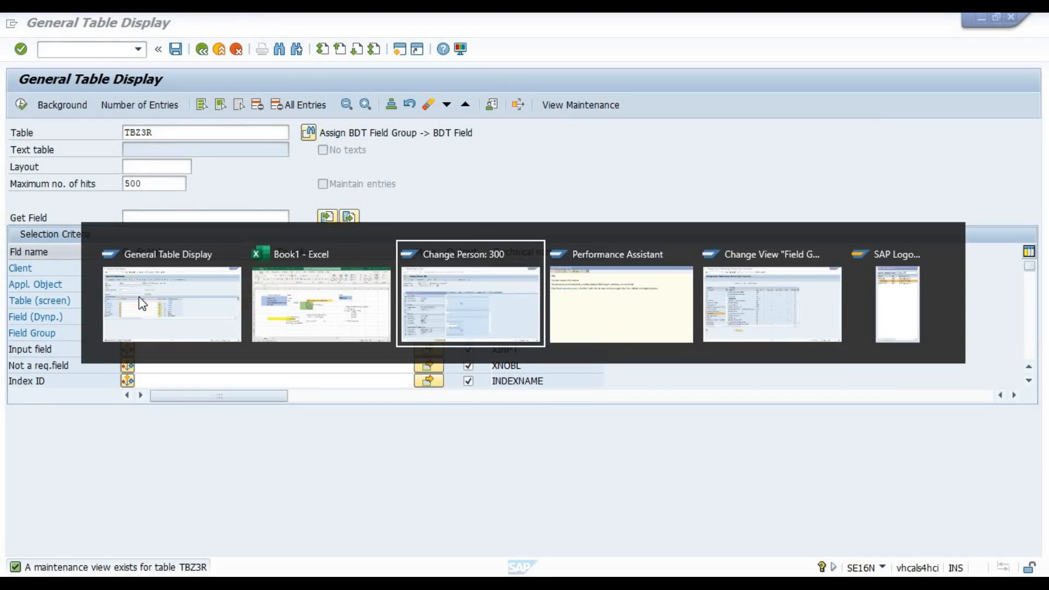
key("alt+Tab")
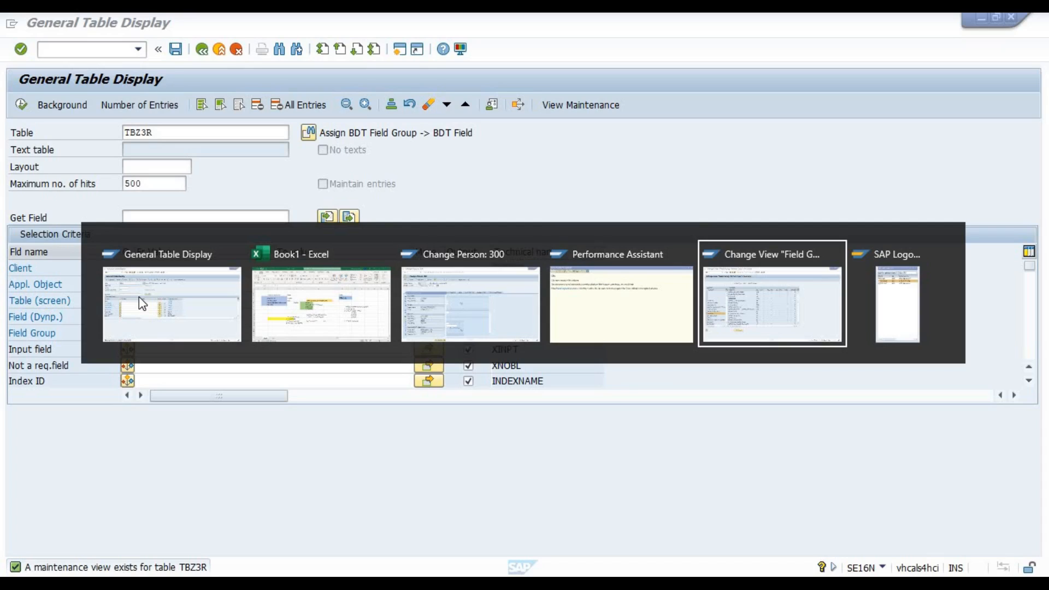
key("alt+shift+Tab")
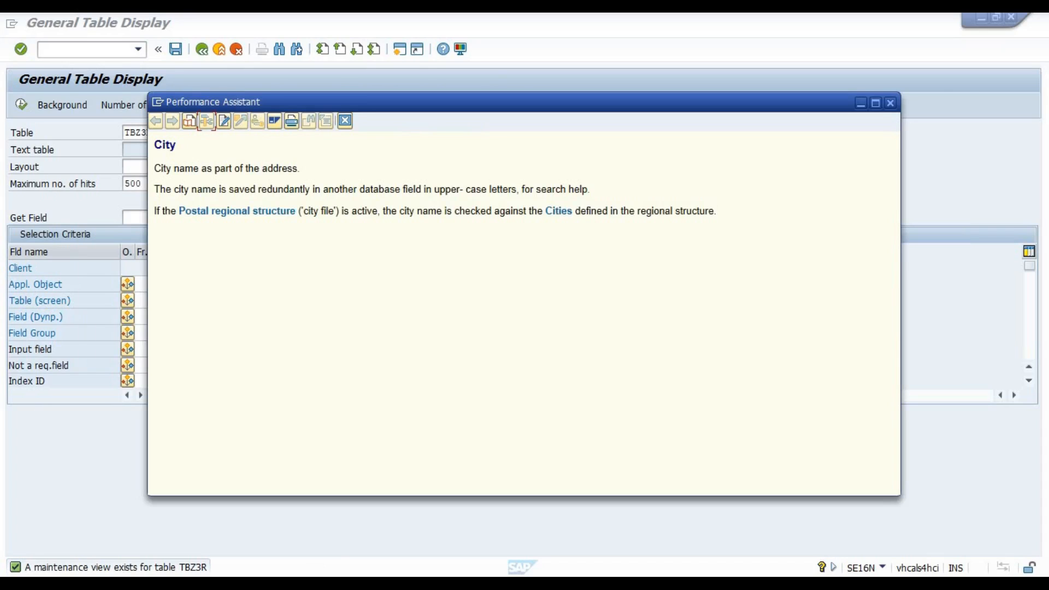
left_click(676, 584)
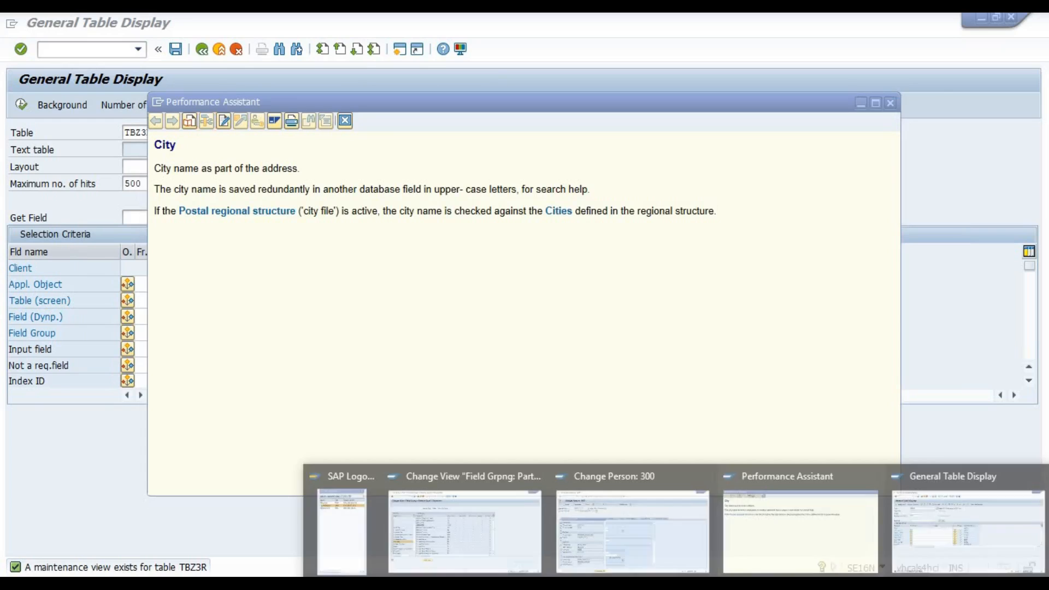
left_click(616, 527)
left_click_drag(199, 383, 132, 377)
key("ctrl+c")
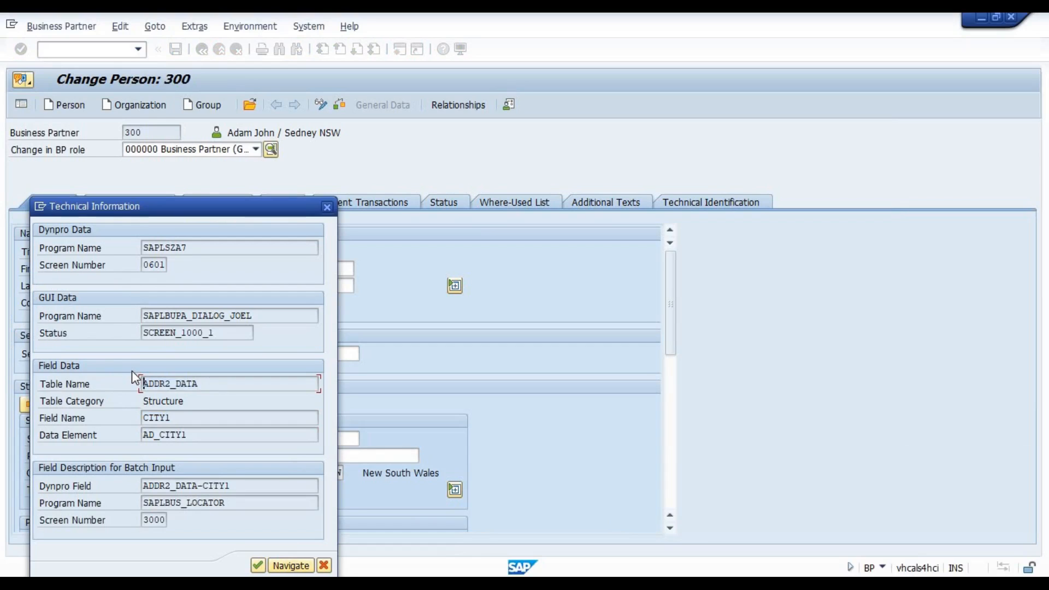
Return to the TBZ3R selection and enter ADDR2_DATA as the Table (screen) criterion.
key("alt+Tab")
key("alt+Tab")
key("alt+Tab")
key("alt+Tab")
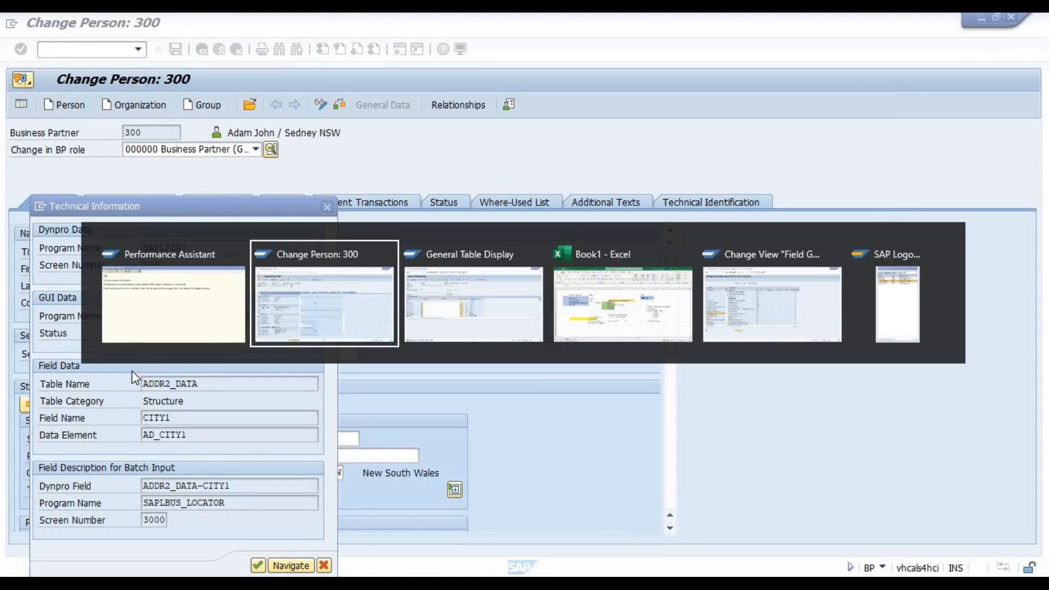
key("Down")
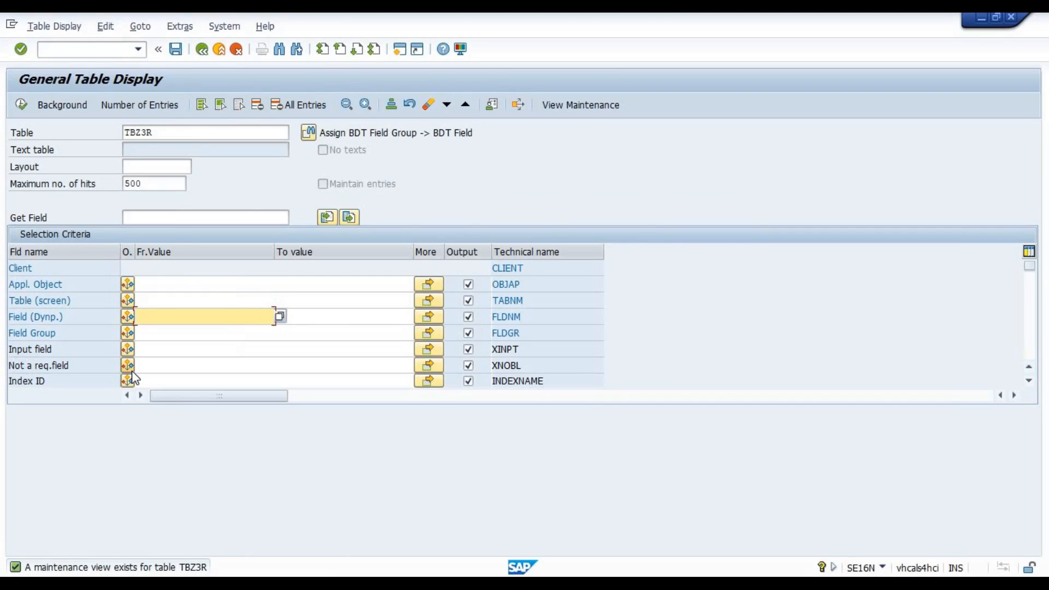
key("Up")
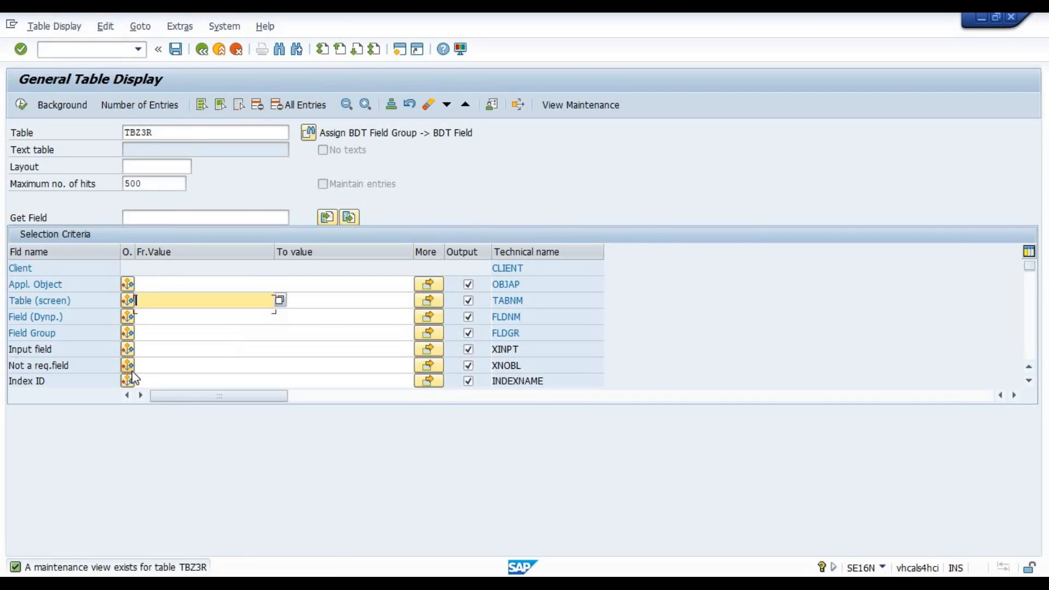
key("ctrl+v")
Copy the city field's name CITY1 from its technical information into the Field (Dynp.) criterion and run the TBZ3R selection.
key("F1")
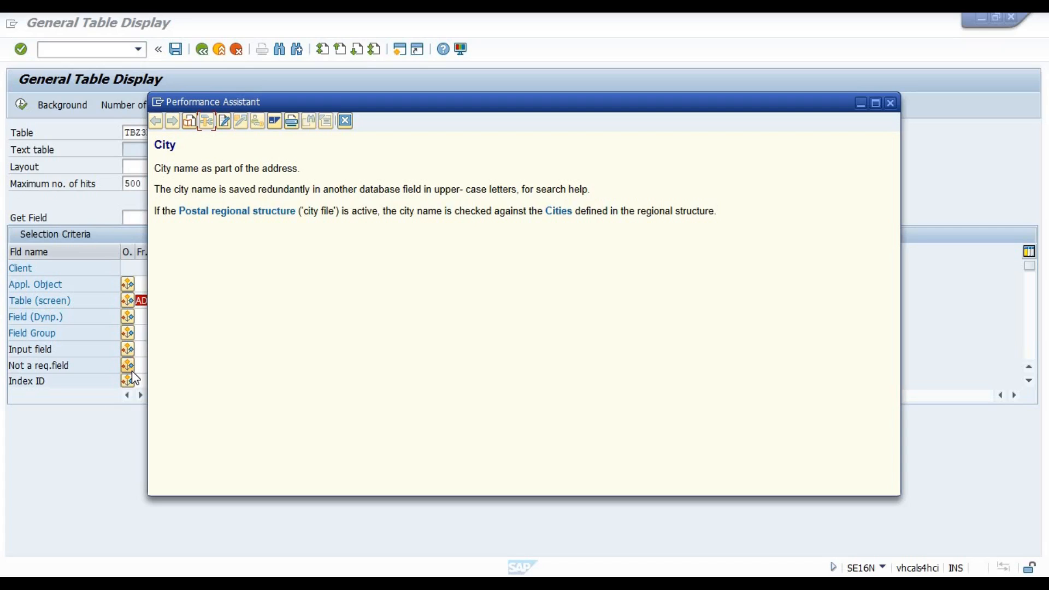
key("alt+Tab")
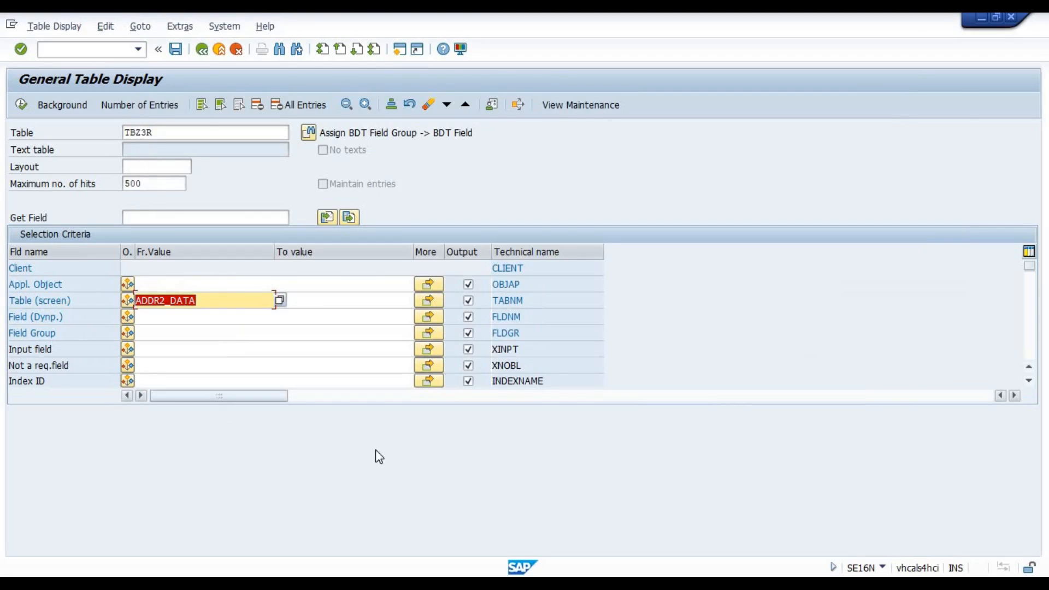
key("alt+Tab")
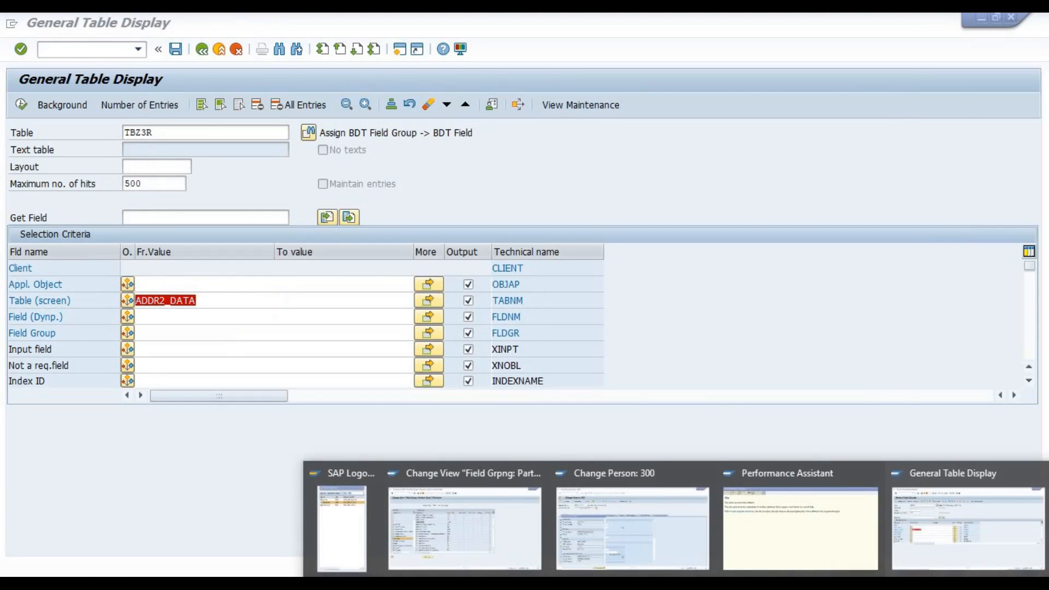
left_click(609, 537)
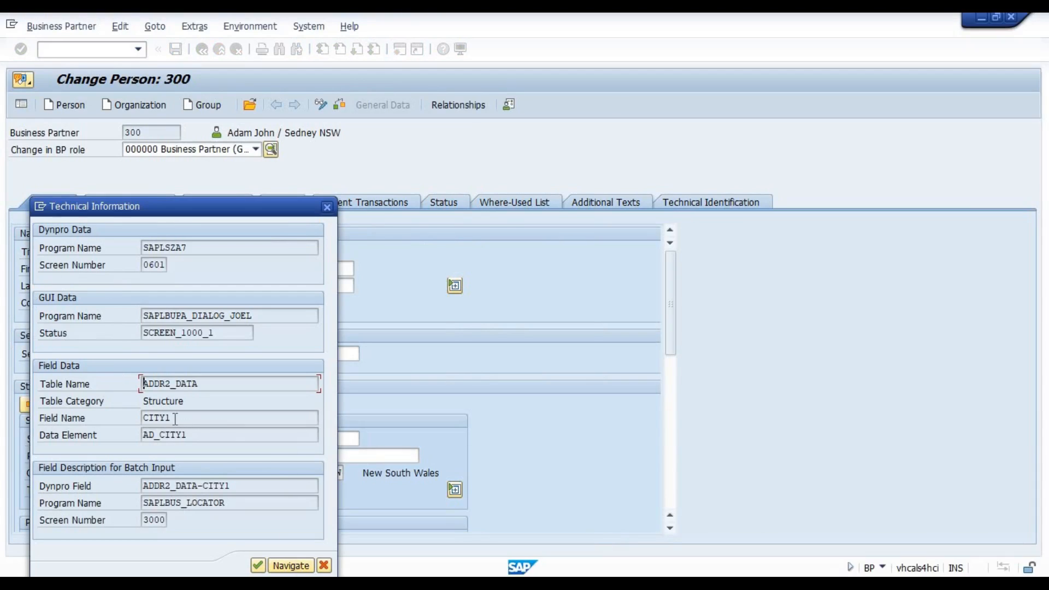
key("Tab")
key("alt+Tab")
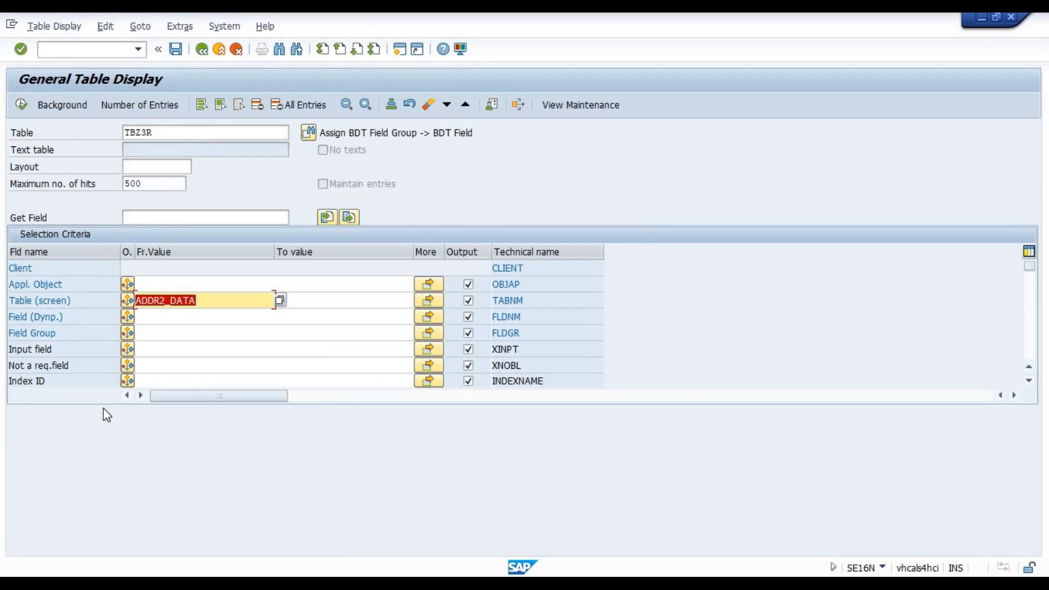
key("Down")
key("ctrl+v")
key("Return")
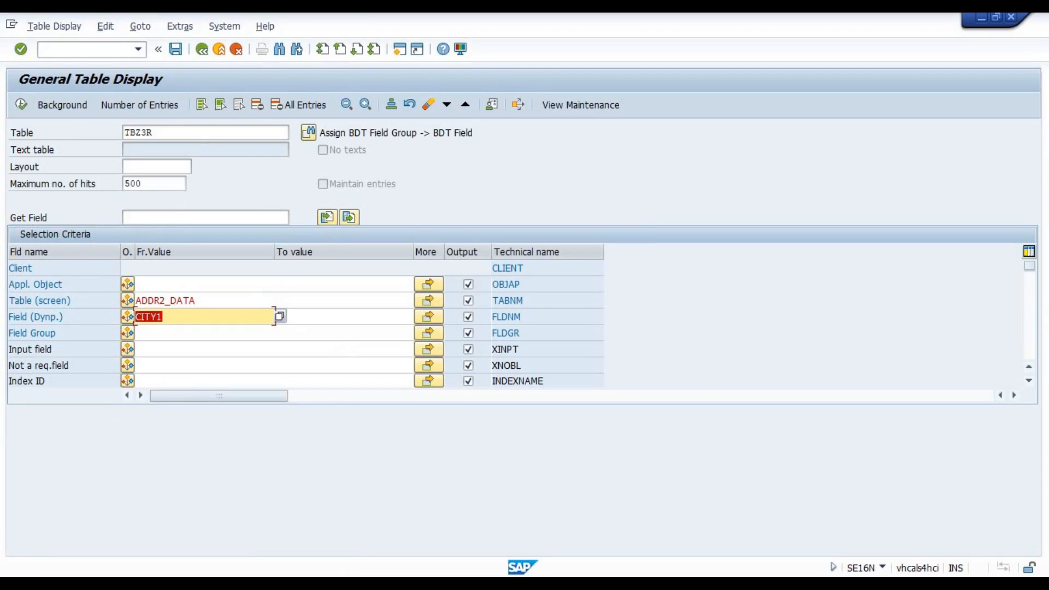
left_click(21, 104)
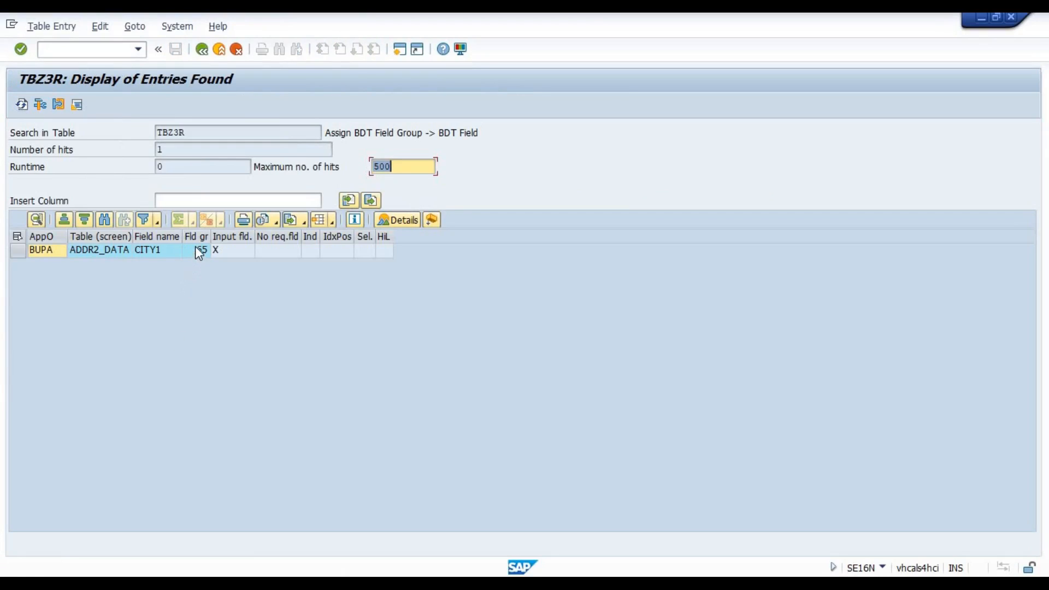
Check CITY1's field group in TBZ3R against both Address: City rows of the partner type field grouping, widening its Field grp column.
left_click(197, 248)
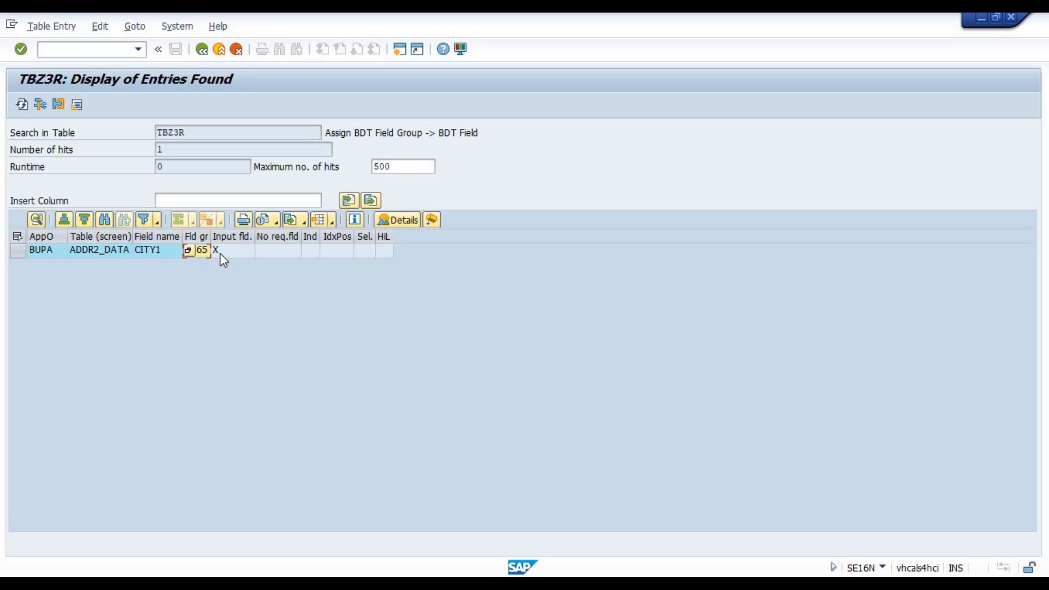
left_click(211, 249)
left_click(677, 583)
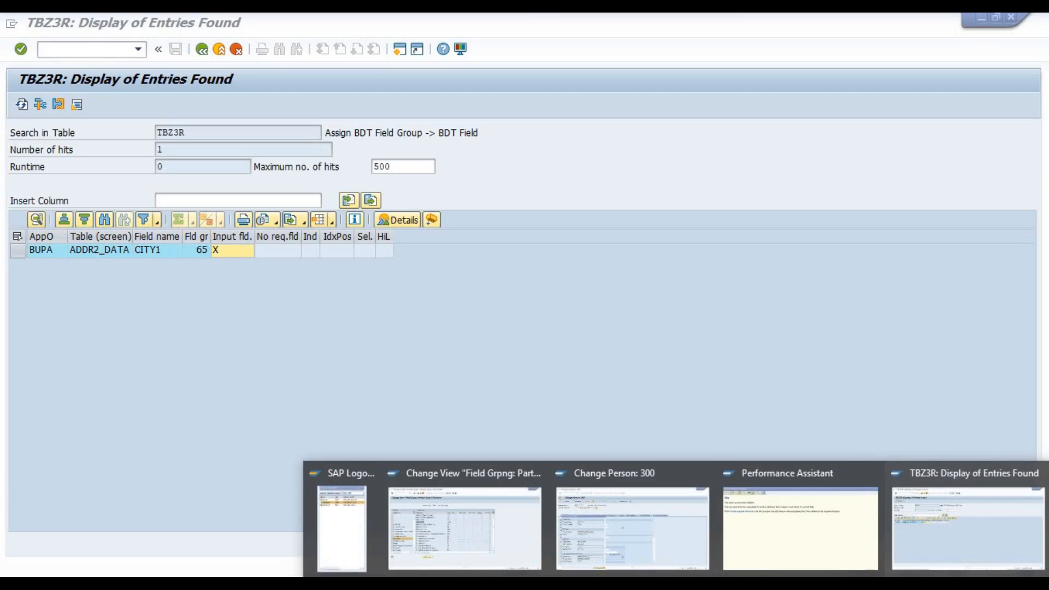
left_click(405, 519)
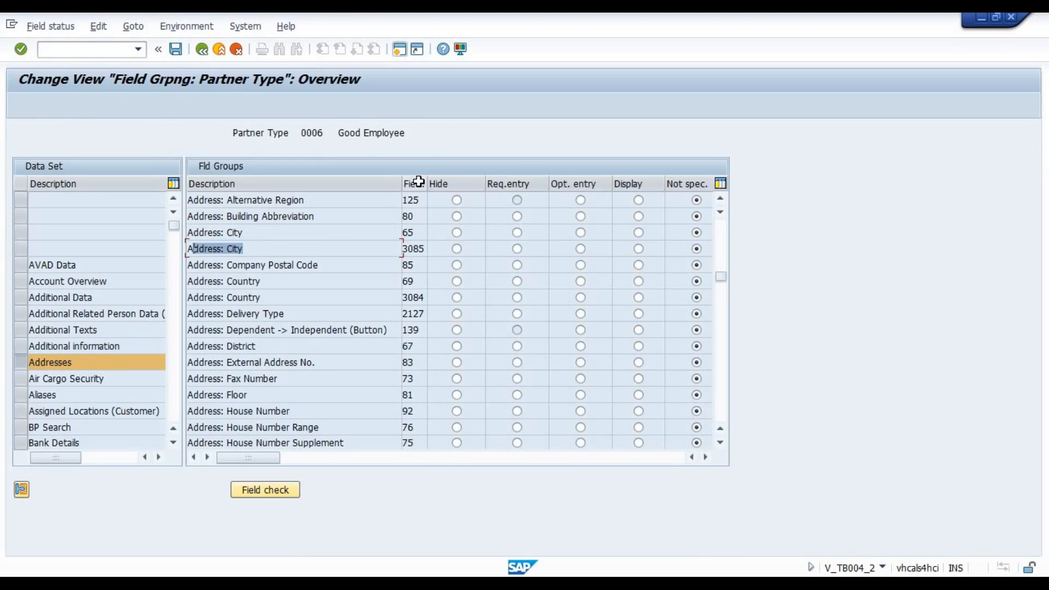
left_click_drag(427, 185, 455, 184)
left_click_drag(412, 231, 401, 232)
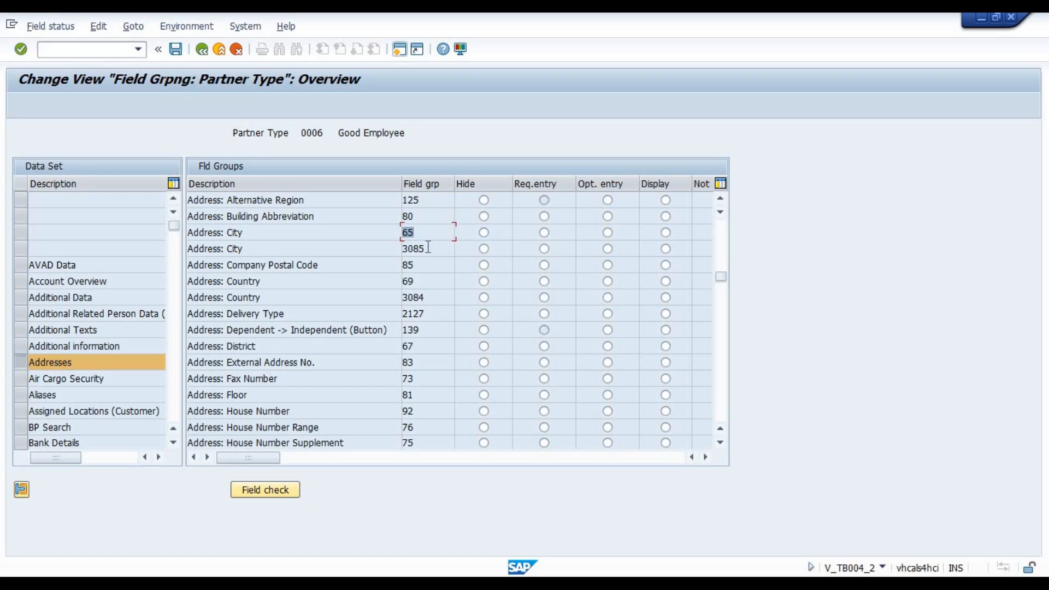
left_click_drag(420, 247, 402, 248)
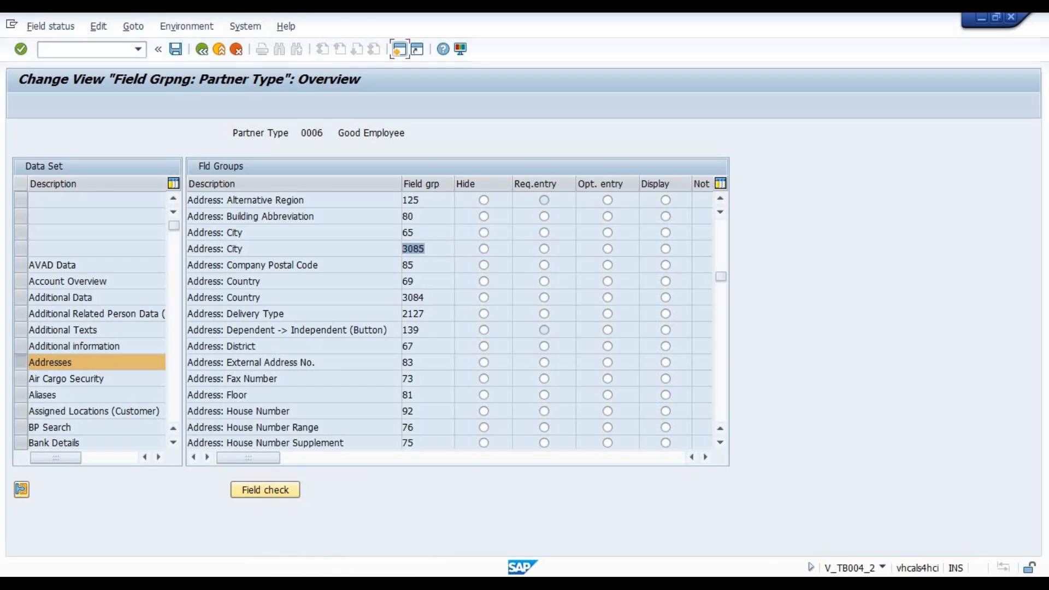
Return to the TBZ3R result to recheck the CITY1 entry's field group and No req.fld columns, and switch to the Excel notes.
left_click(814, 583)
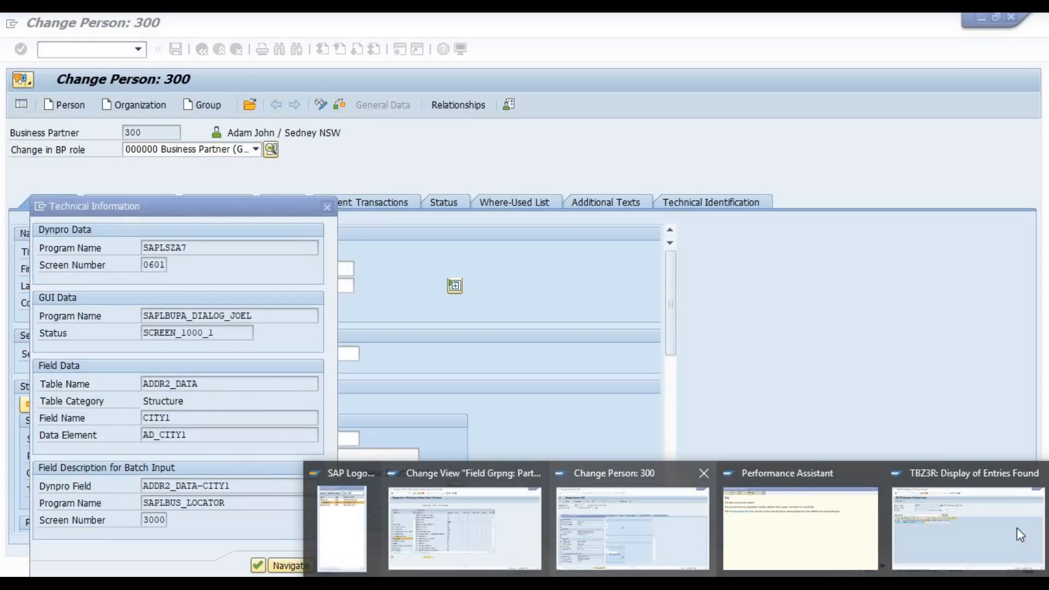
left_click(1017, 527)
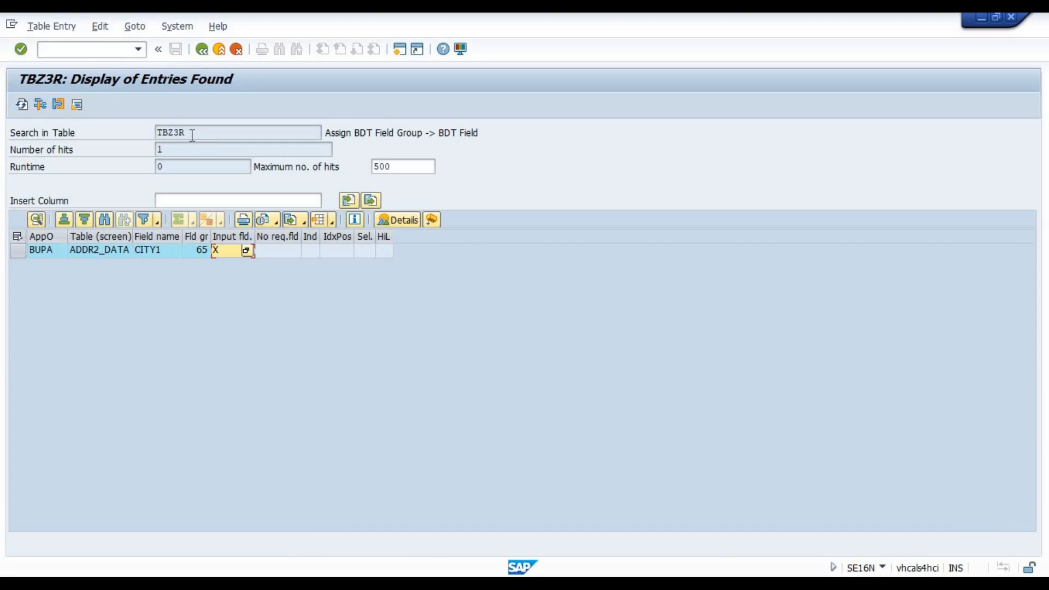
left_click(193, 254)
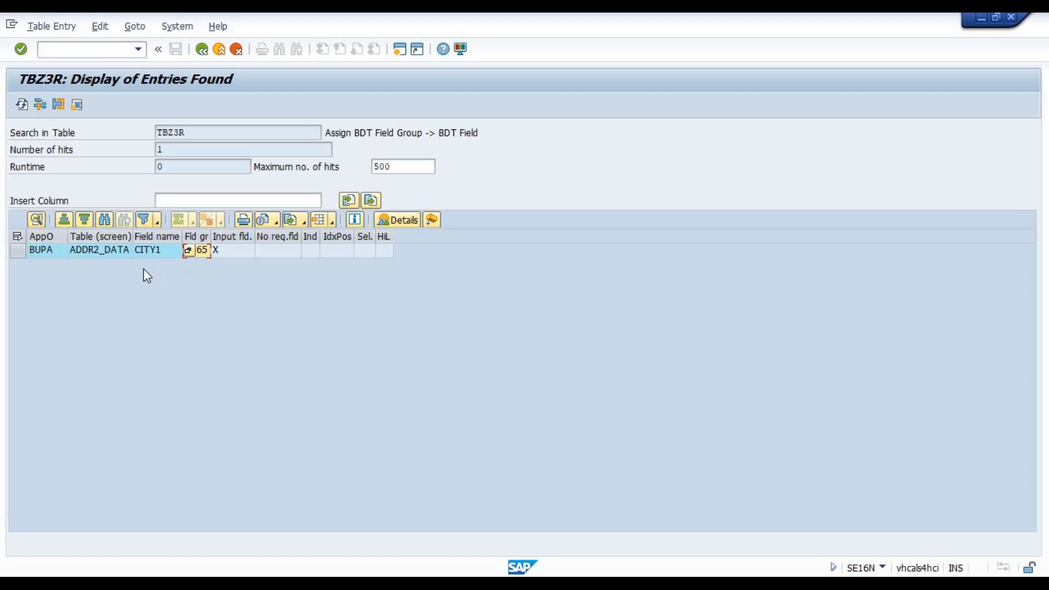
left_click(279, 251)
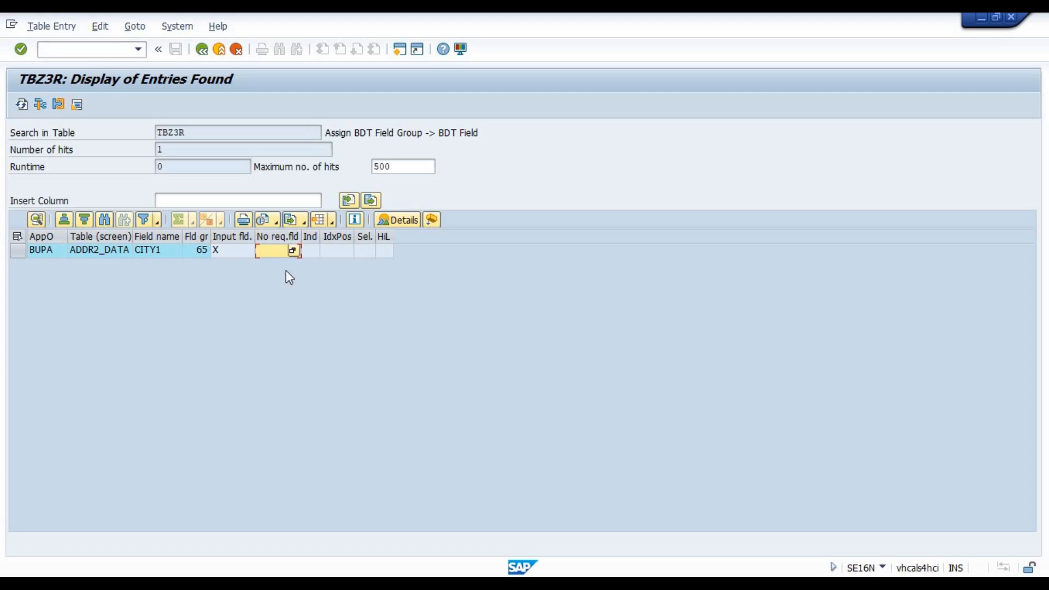
key("alt+Tab")
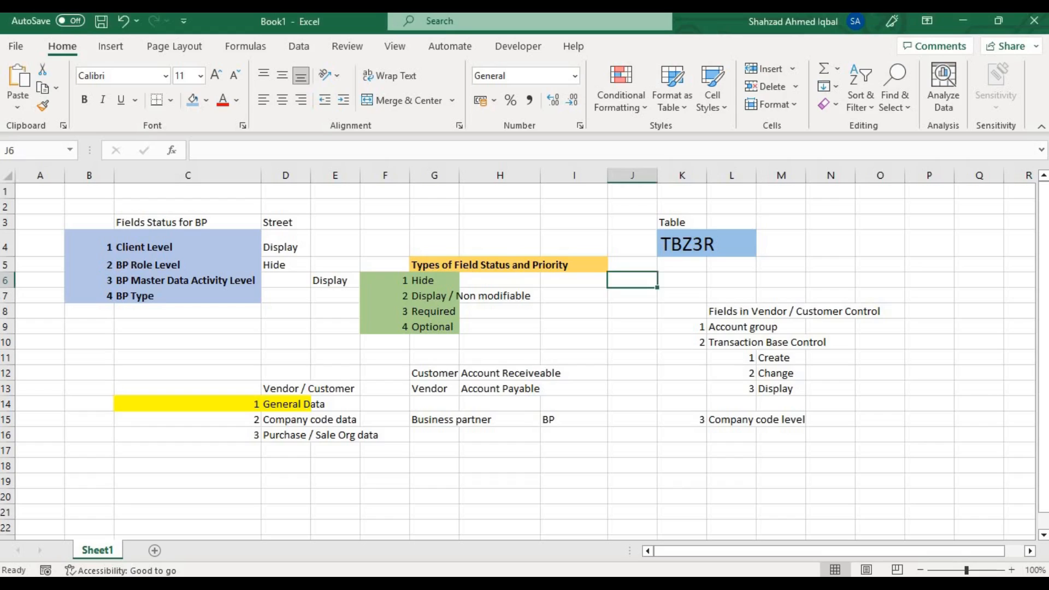
left_click(374, 480)
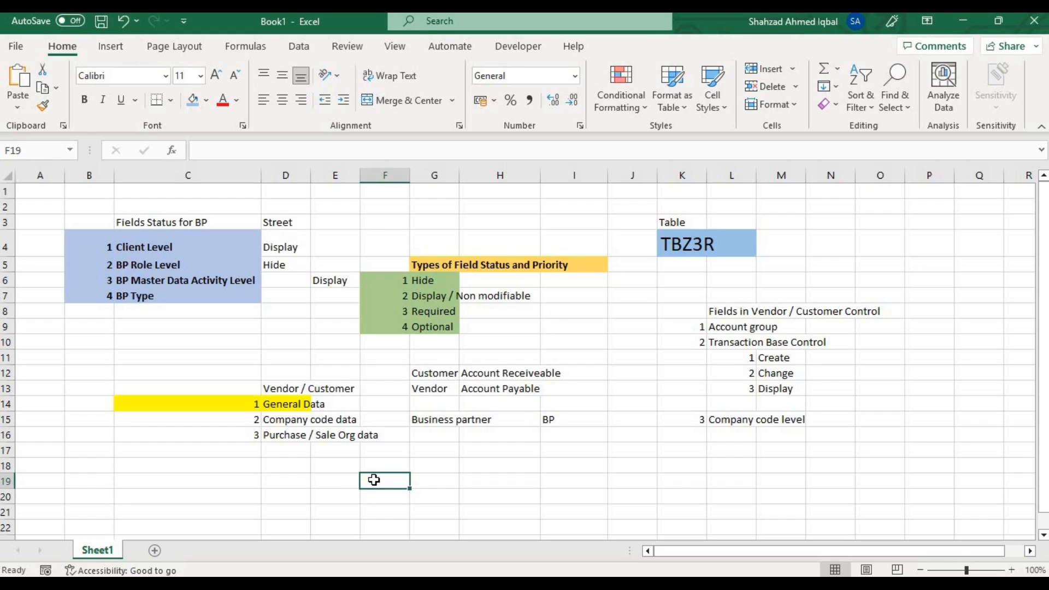